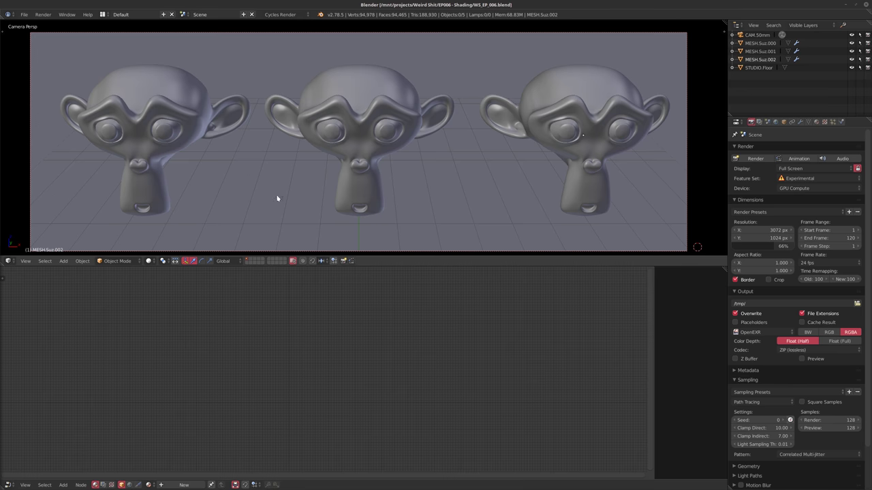
- Examine the three monkey heads, the studio floor and the camera from outside, and return to the camera view
{"action": "middle_click_drag", "start_coordinate": [320, 179], "coordinate": [371, 203]}
{"action": "scroll", "coordinate": [443, 181], "scroll_direction": "down", "scroll_amount": 5}
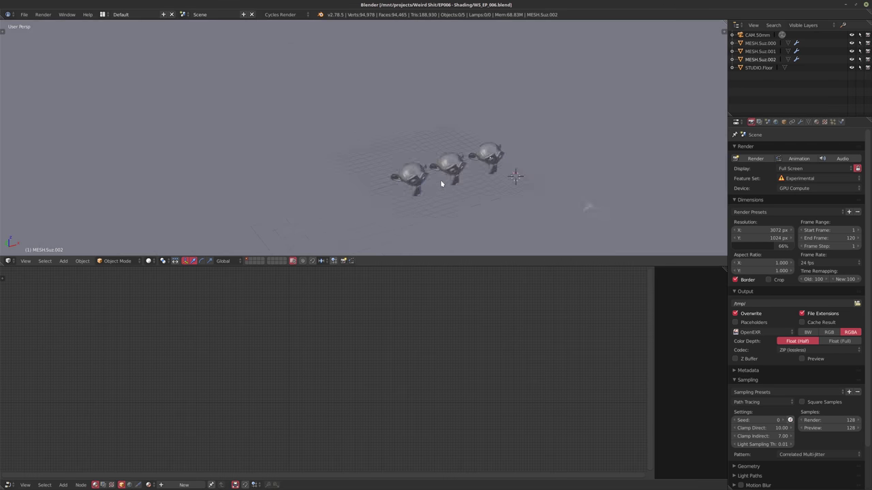
{"action": "scroll", "coordinate": [447, 179], "scroll_direction": "up", "scroll_amount": 8}
{"action": "right_click", "coordinate": [286, 157]}
{"action": "right_click", "coordinate": [422, 133]}
{"action": "right_click", "coordinate": [510, 126]}
{"action": "middle_click_drag", "start_coordinate": [513, 168], "coordinate": [428, 179]}
{"action": "scroll", "coordinate": [426, 179], "scroll_direction": "down", "scroll_amount": 4}
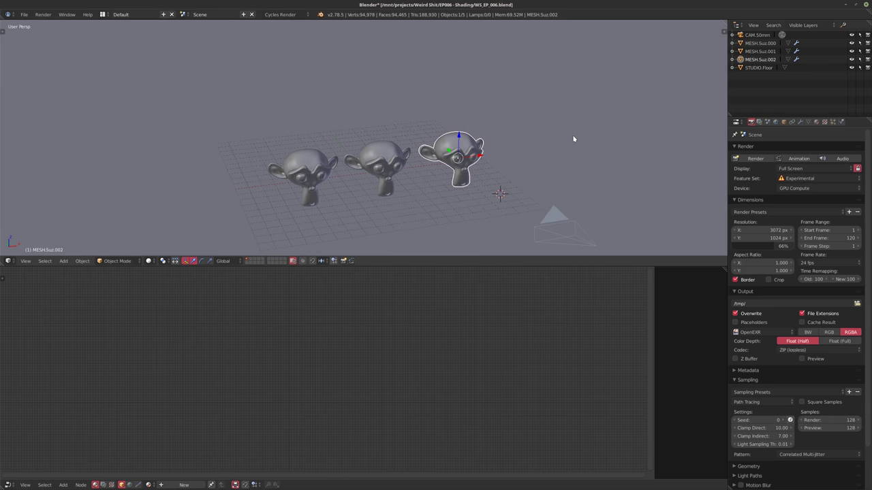
{"action": "right_click", "coordinate": [493, 123]}
{"action": "middle_click_drag", "start_coordinate": [492, 123], "coordinate": [422, 146]}
{"action": "key", "text": "KP_0"}
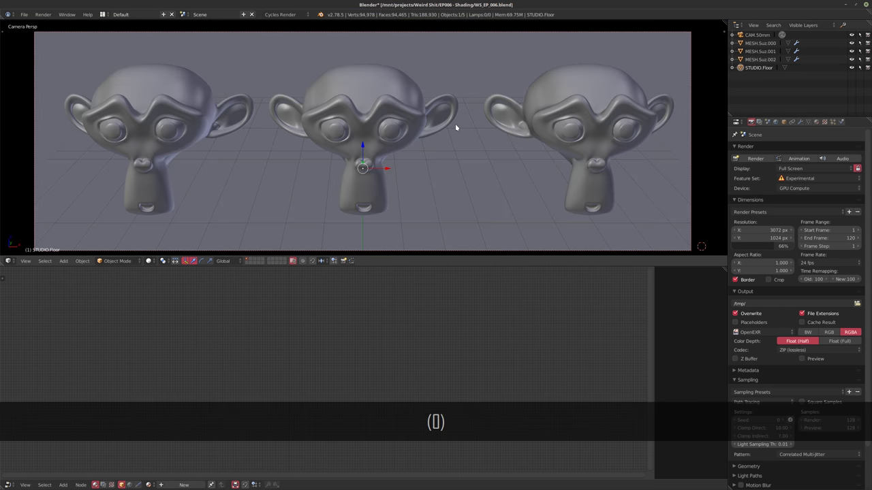
- Preview the untextured scene in rendered shading, inspect the World environment texture settings, and return to solid shading
{"action": "key", "text": "shift+z"}
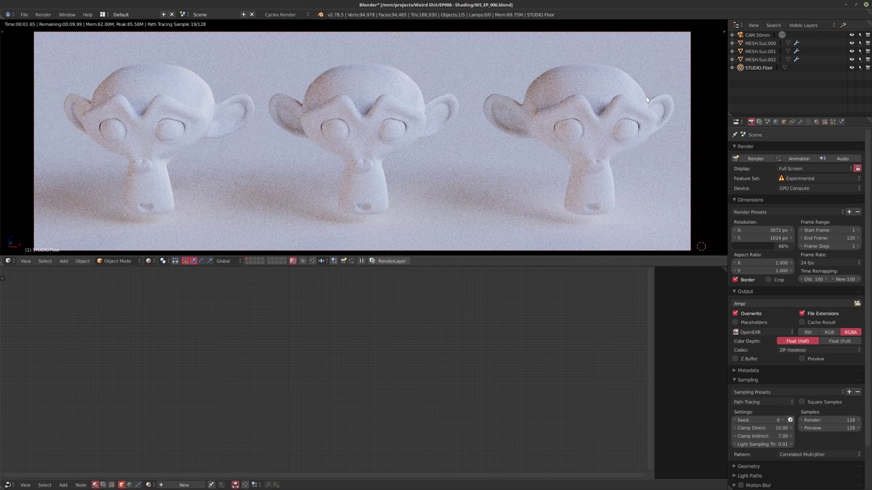
{"action": "left_click", "coordinate": [775, 121]}
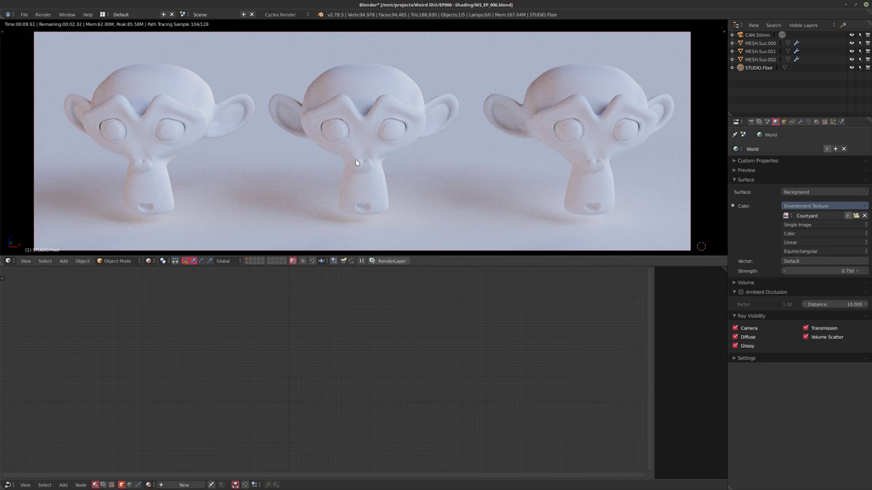
{"action": "right_click", "coordinate": [152, 109]}
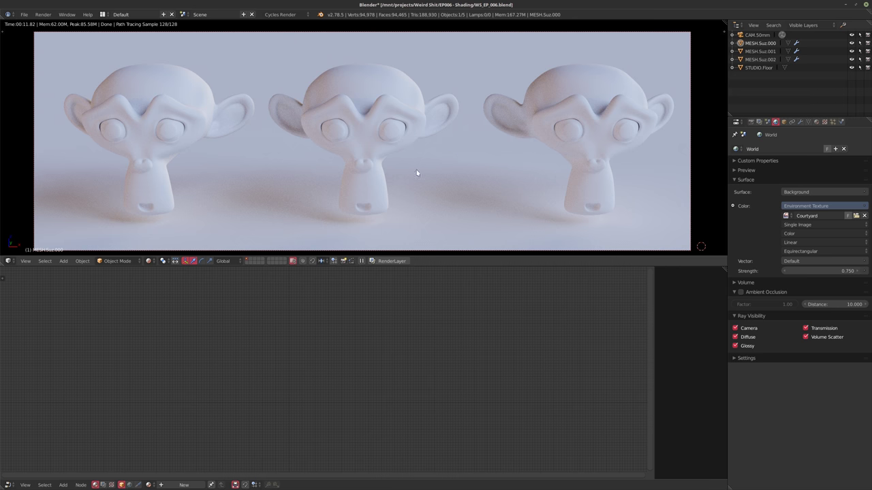
{"action": "key", "text": "shift+z"}
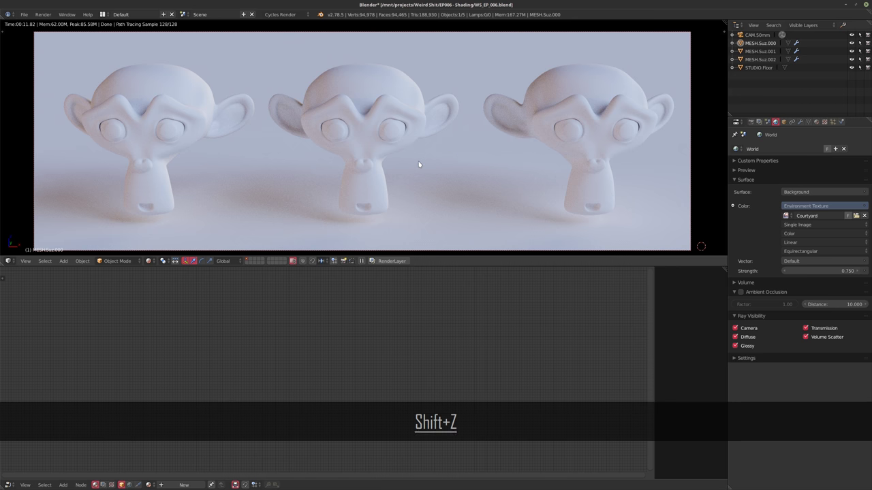
{"action": "key", "text": "shift+z"}
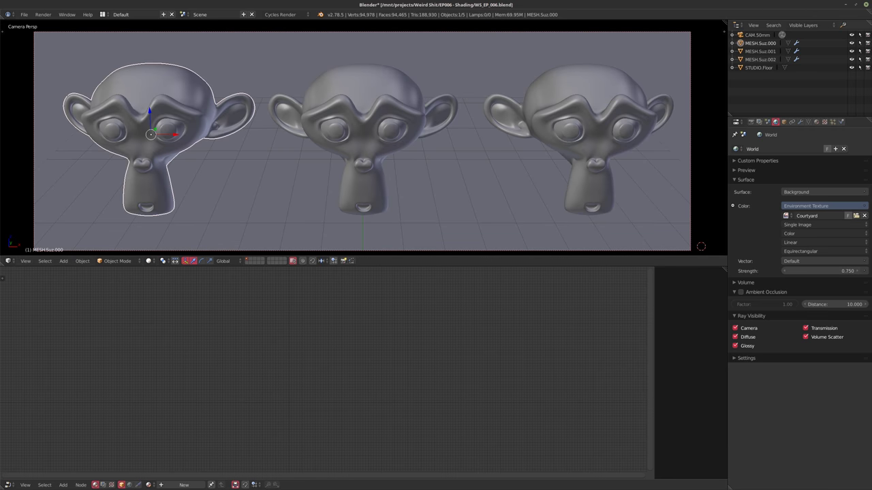
- Duplicate the 3D viewport into a separate window, reposition that window and close it again
{"action": "left_click_drag", "start_coordinate": [723, 24], "coordinate": [660, 61], "text": "shift"}
{"action": "left_click_drag", "start_coordinate": [621, 28], "coordinate": [615, 64]}
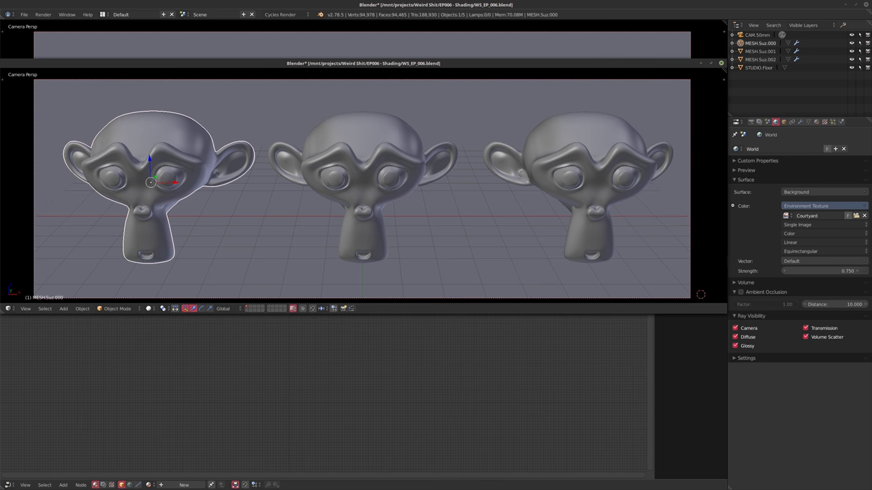
{"action": "left_click_drag", "start_coordinate": [557, 64], "coordinate": [608, 196]}
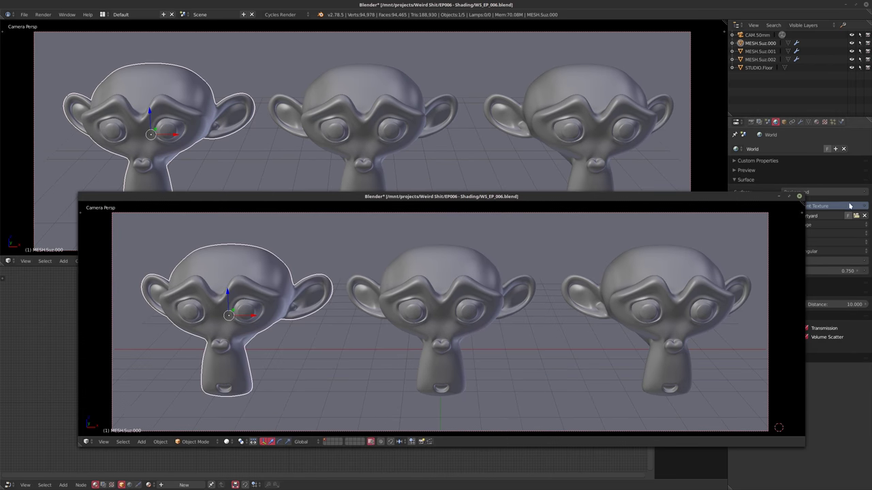
{"action": "left_click", "coordinate": [799, 197]}
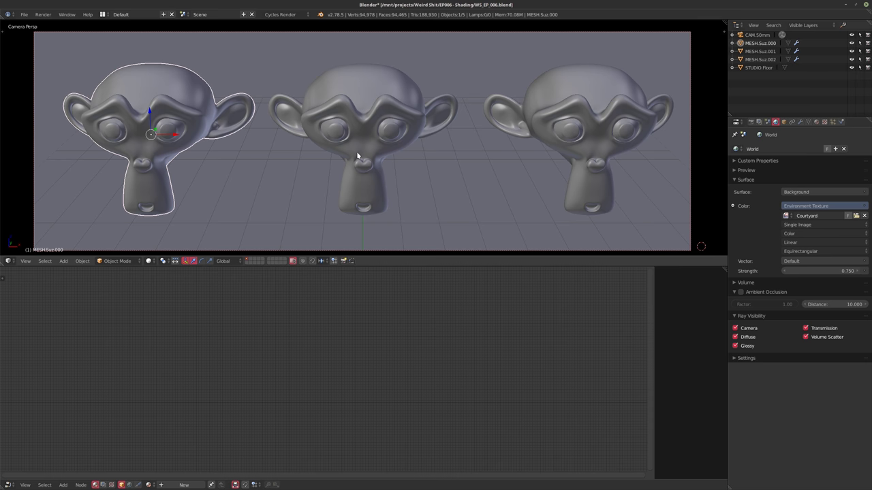
- Create a new node-based material for the left monkey head
{"action": "key", "text": "a"}
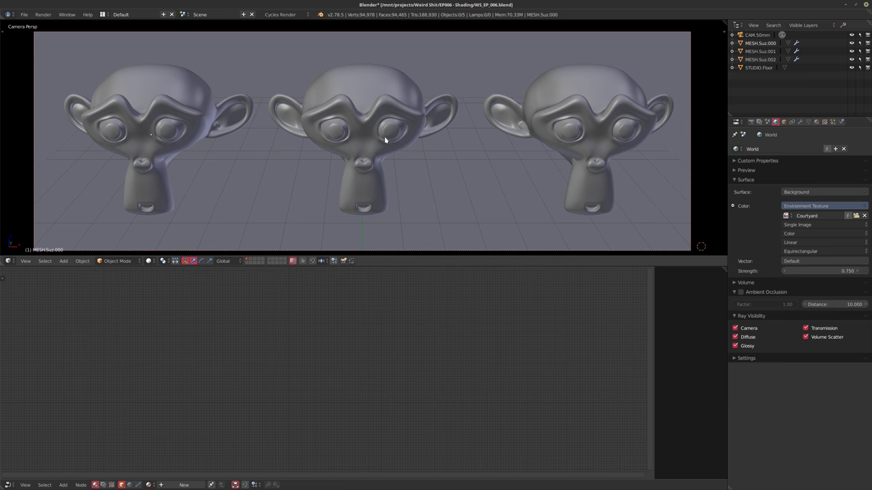
{"action": "right_click", "coordinate": [137, 108]}
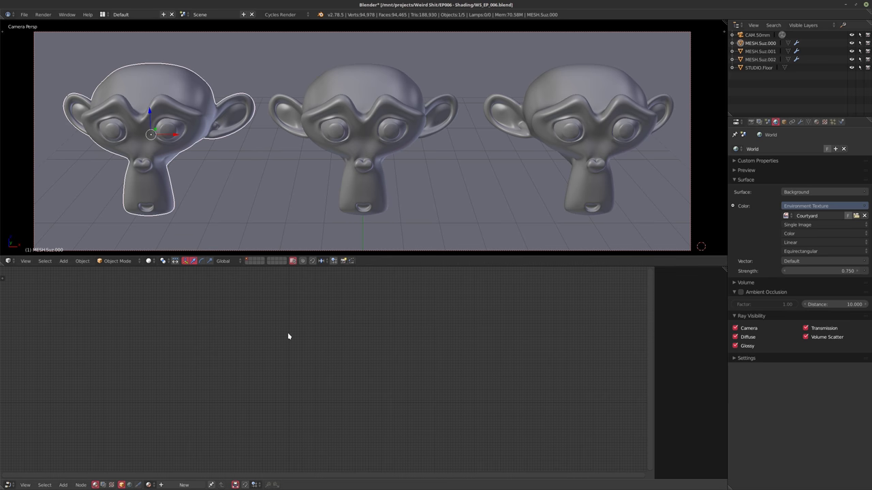
{"action": "left_click", "coordinate": [183, 484]}
{"action": "scroll", "coordinate": [290, 385], "scroll_direction": "up", "scroll_amount": 4}
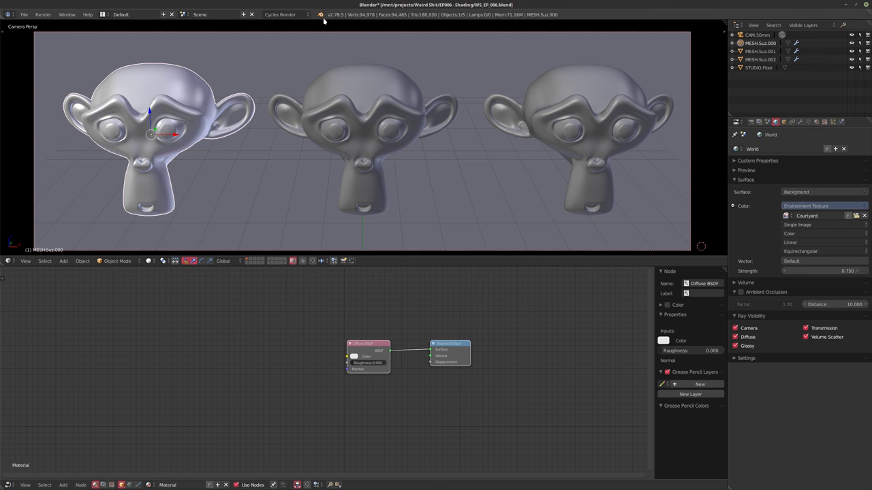
{"action": "scroll", "coordinate": [306, 348], "scroll_direction": "up", "scroll_amount": 2}
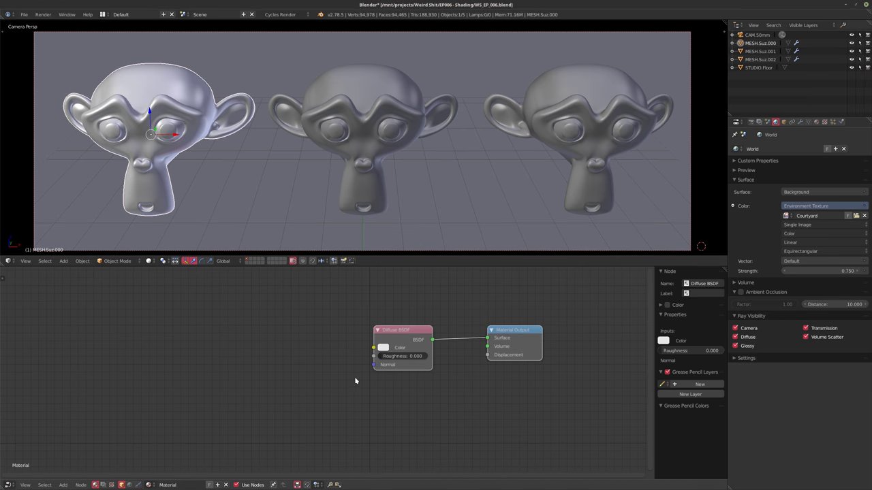
{"action": "middle_click_drag", "start_coordinate": [328, 381], "coordinate": [346, 370]}
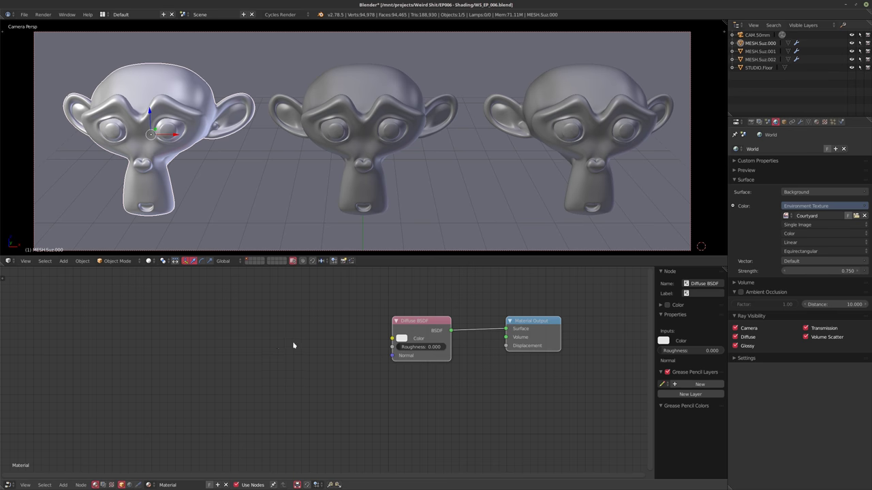
- Add a Principled BSDF shader node and place it in the free space before the Diffuse BSDF node
{"action": "middle_click_drag", "start_coordinate": [294, 346], "coordinate": [274, 349]}
{"action": "key", "text": "shift+a"}
{"action": "mouse_move", "coordinate": [258, 370]}
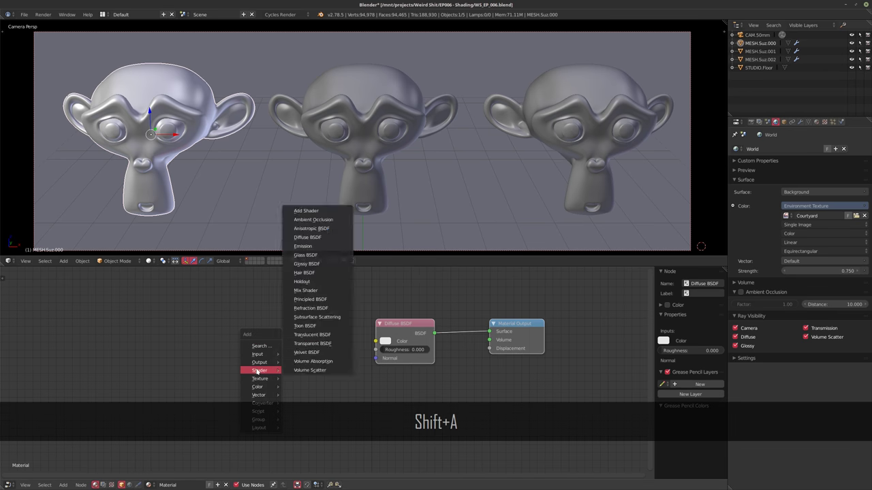
{"action": "key", "text": "Escape"}
{"action": "key", "text": "shift+a"}
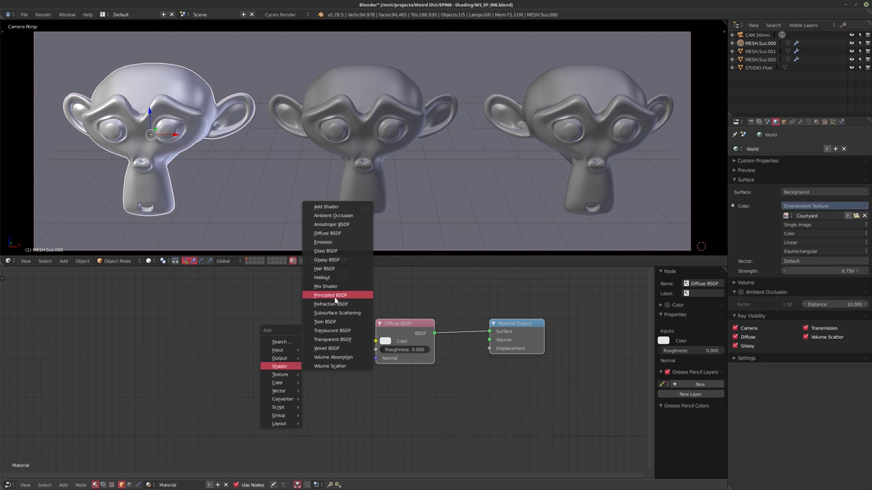
{"action": "left_click", "coordinate": [335, 300]}
{"action": "left_click", "coordinate": [195, 294]}
{"action": "scroll", "coordinate": [305, 344], "scroll_direction": "up", "scroll_amount": 1}
{"action": "left_click_drag", "start_coordinate": [245, 354], "coordinate": [276, 356]}
{"action": "scroll", "coordinate": [277, 356], "scroll_direction": "down", "scroll_amount": 1}
{"action": "left_click_drag", "start_coordinate": [241, 304], "coordinate": [254, 292]}
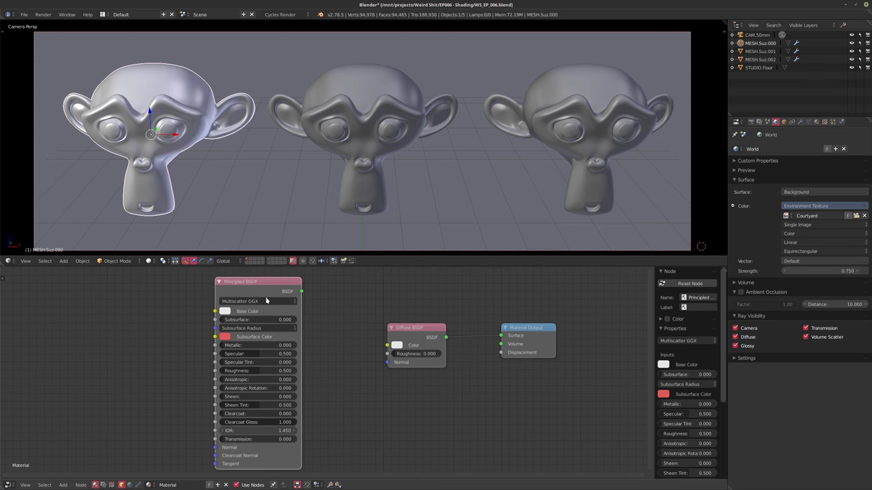
- Connect the Principled BSDF to the Material Output's surface and delete the Diffuse BSDF node
{"action": "middle_click_drag", "start_coordinate": [328, 352], "coordinate": [333, 349]}
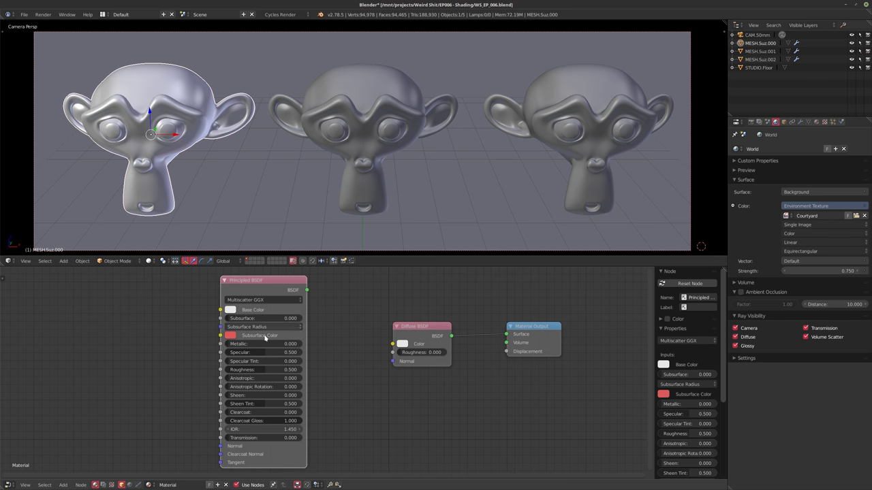
{"action": "middle_click_drag", "start_coordinate": [332, 387], "coordinate": [337, 386]}
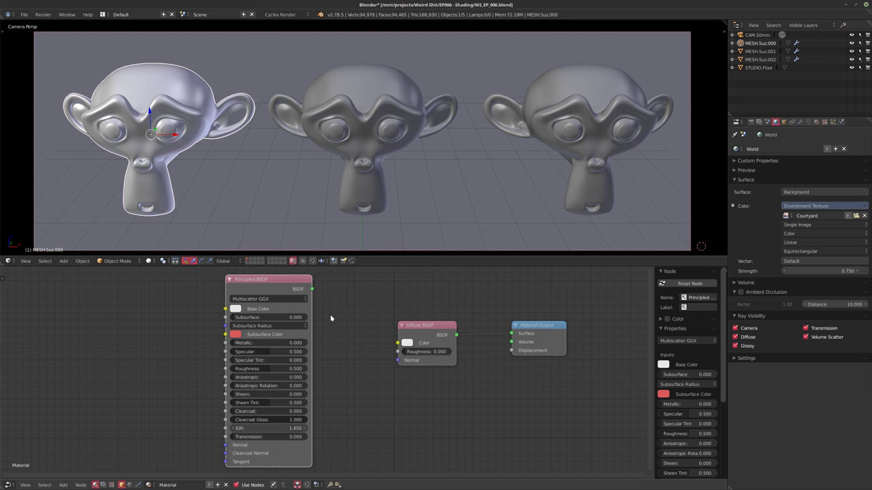
{"action": "left_click", "coordinate": [248, 286], "text": "ctrl+shift"}
{"action": "left_click", "coordinate": [419, 331]}
{"action": "key", "text": "Delete"}
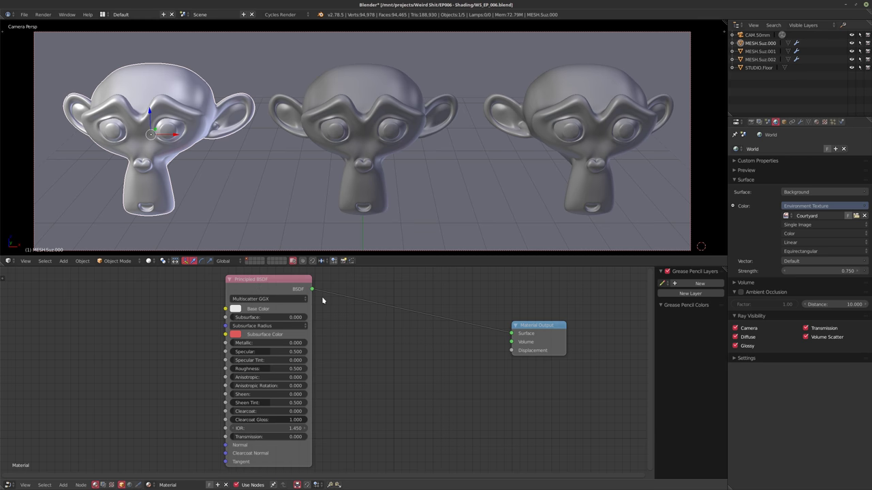
{"action": "left_click", "coordinate": [260, 287]}
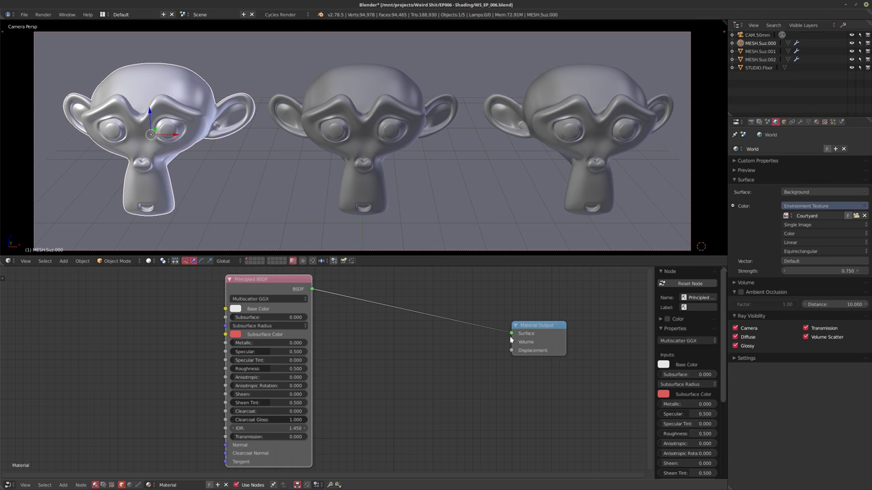
- Switch the 3D viewport to rendered shading
{"action": "key", "text": "shift+a"}
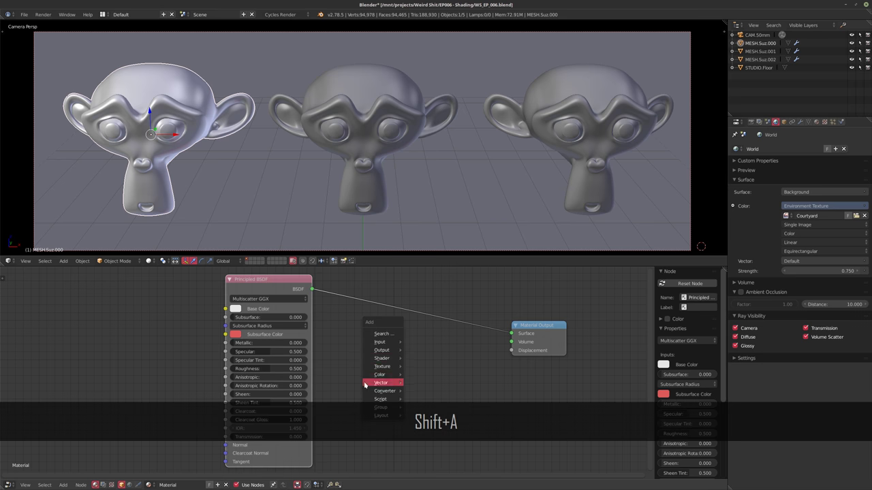
{"action": "key", "text": "shift+z"}
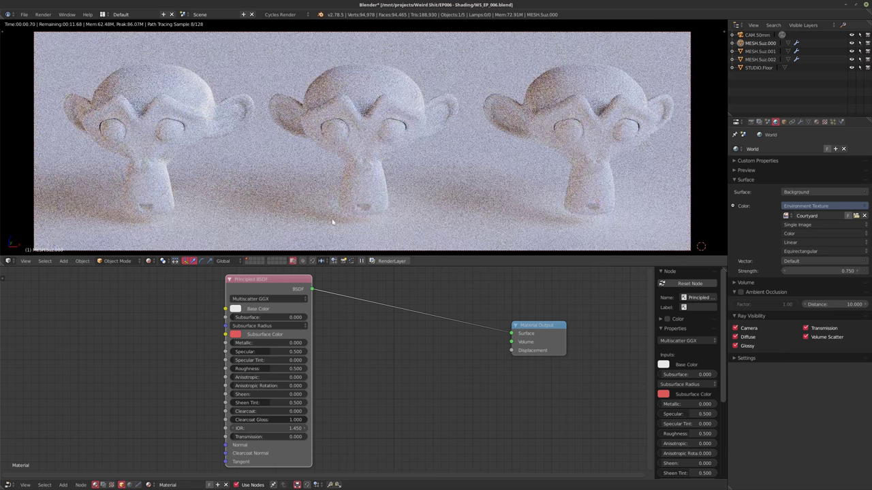
- Preview a Magic Texture node on the left monkey head, restore the Principled BSDF output and delete the texture node
{"action": "key", "text": "shift+a"}
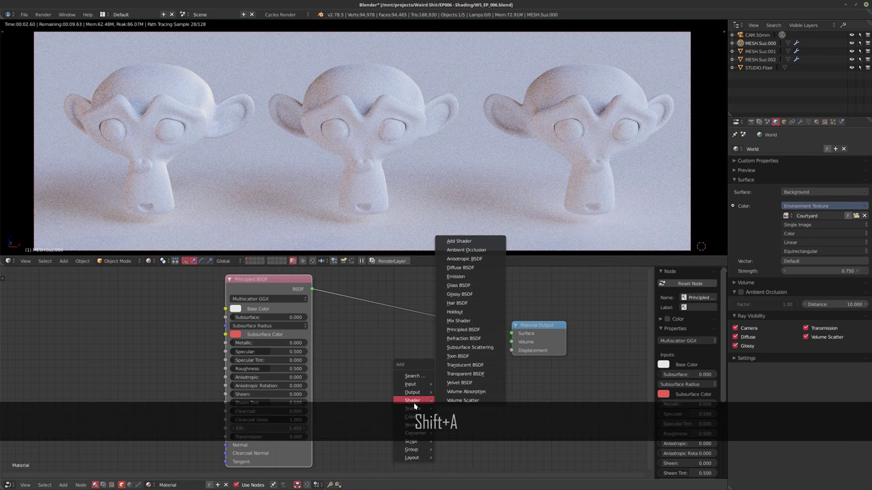
{"action": "mouse_move", "coordinate": [413, 408]}
{"action": "left_click", "coordinate": [468, 355]}
{"action": "left_click", "coordinate": [373, 394]}
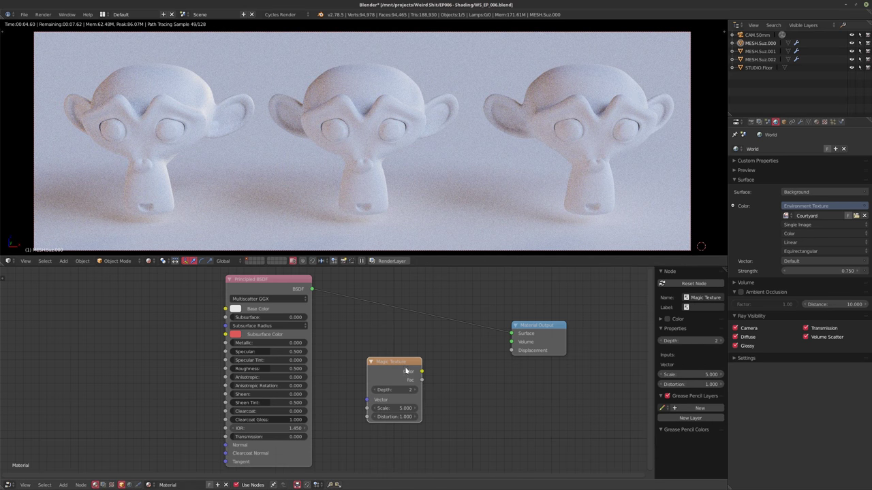
{"action": "left_click", "coordinate": [373, 394], "text": "ctrl+shift"}
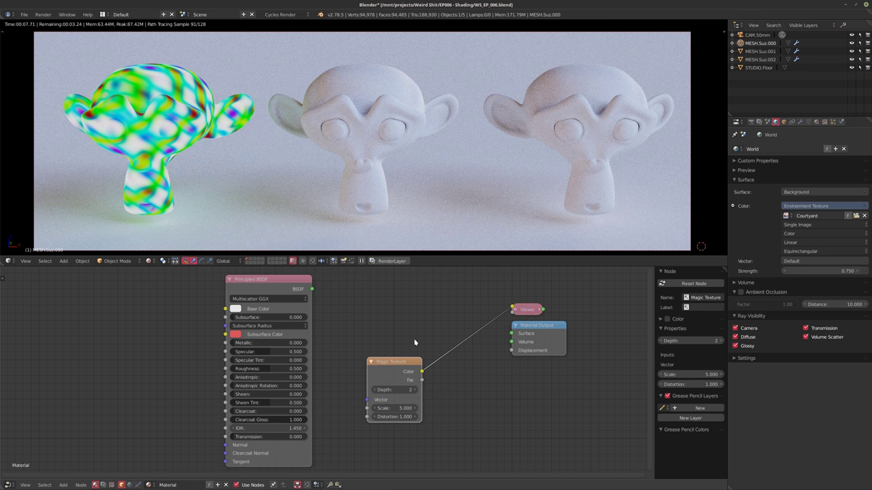
{"action": "left_click", "coordinate": [310, 293], "text": "ctrl+shift"}
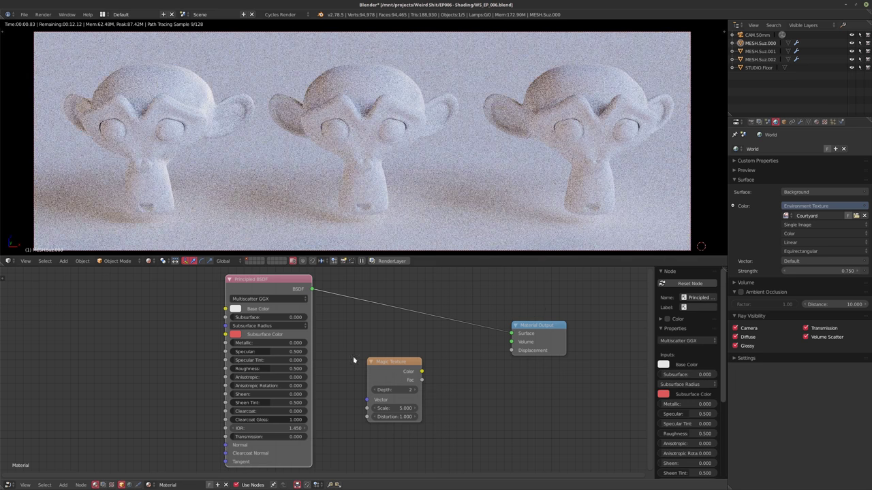
{"action": "left_click", "coordinate": [389, 373]}
{"action": "key", "text": "Delete"}
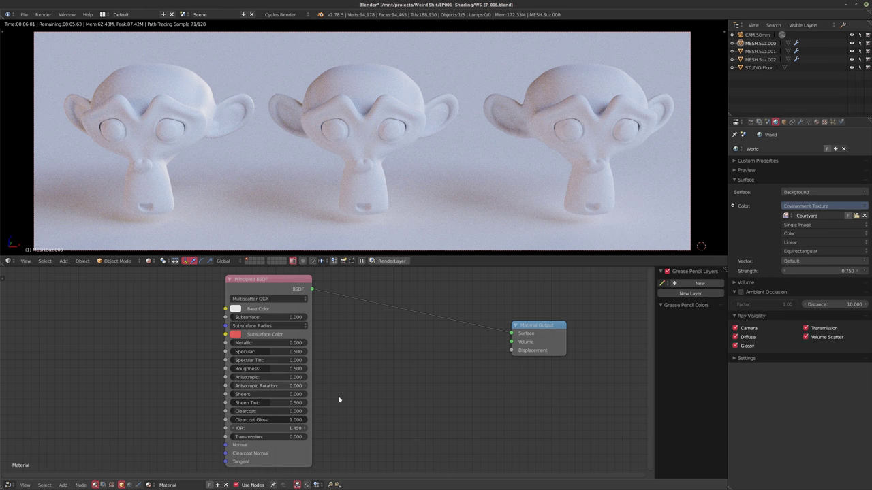
- Set the Principled BSDF's base color to a salmon red and its roughness to about 0.104
{"action": "left_click", "coordinate": [235, 308]}
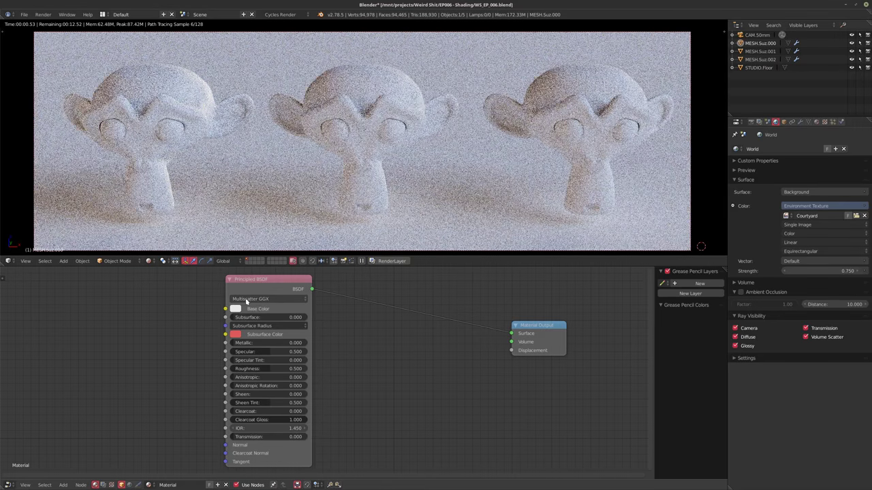
{"action": "left_click", "coordinate": [235, 308]}
{"action": "left_click", "coordinate": [260, 241]}
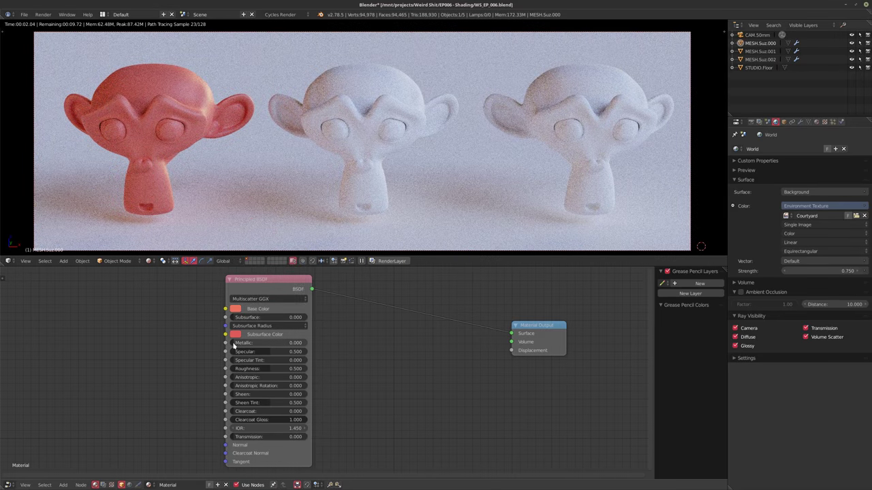
{"action": "left_click_drag", "start_coordinate": [279, 368], "coordinate": [250, 368]}
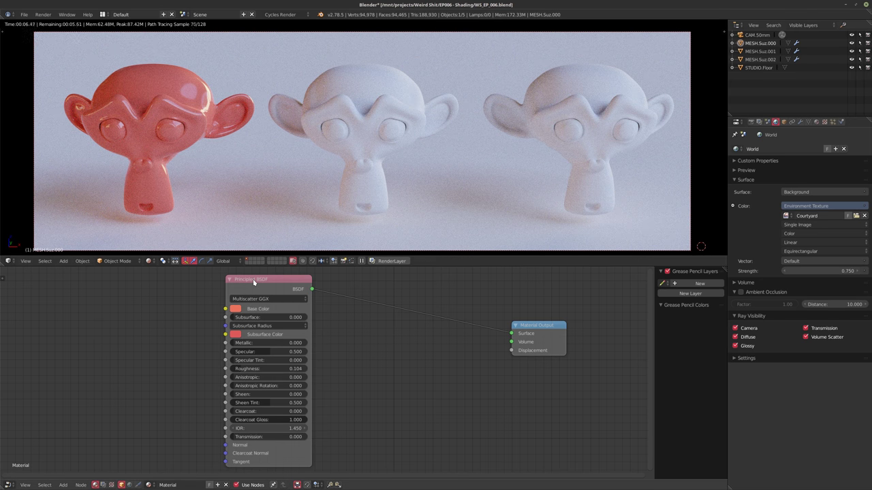
{"action": "left_click", "coordinate": [269, 294]}
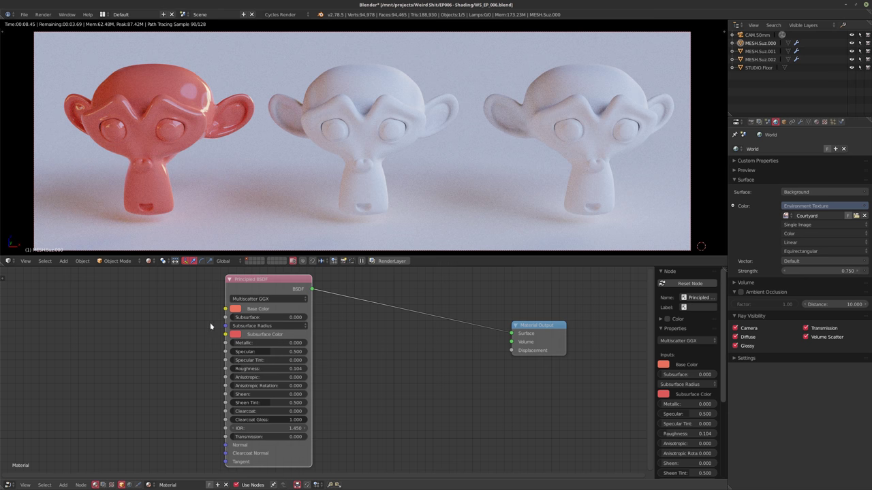
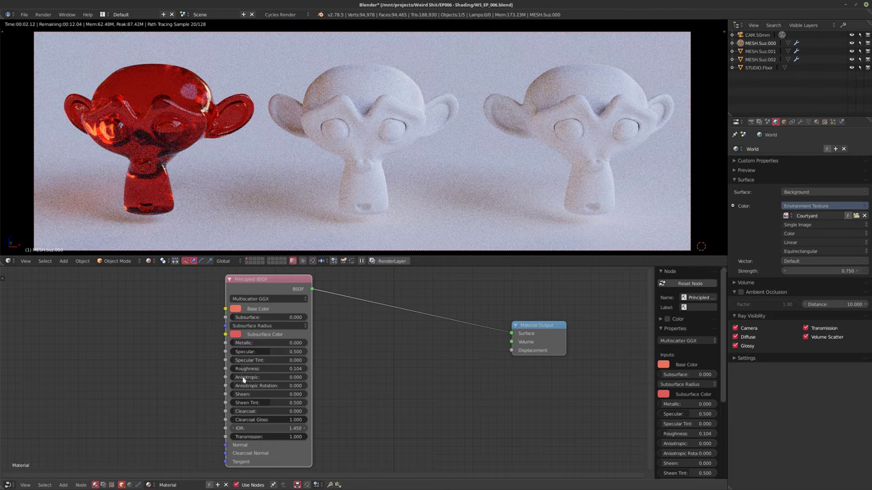
- Change the Principled BSDF's base color to near-white
{"action": "left_click", "coordinate": [235, 309]}
{"action": "left_click", "coordinate": [237, 309]}
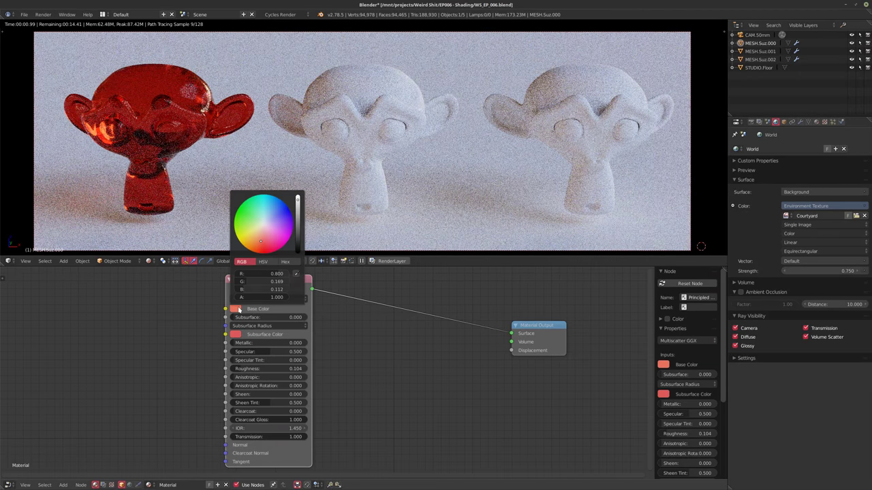
{"action": "left_click", "coordinate": [268, 262]}
{"action": "type", "text": "0.593"}
{"action": "key", "text": "Return"}
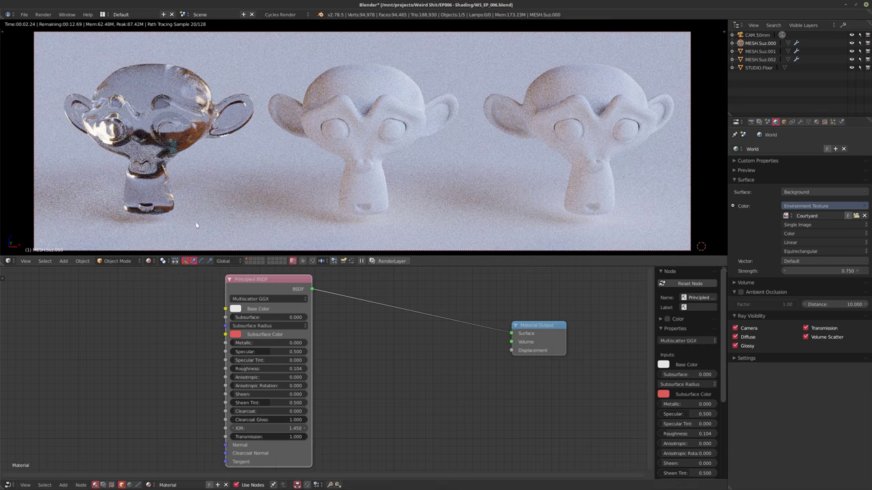
- Set the Principled BSDF's transmission to 0 and its roughness to about 0.465
{"action": "mouse_move", "coordinate": [246, 342]}
{"action": "left_mouse_down"}
{"action": "mouse_move", "coordinate": [272, 343]}
{"action": "mouse_move", "coordinate": [231, 343]}
{"action": "left_mouse_up"}
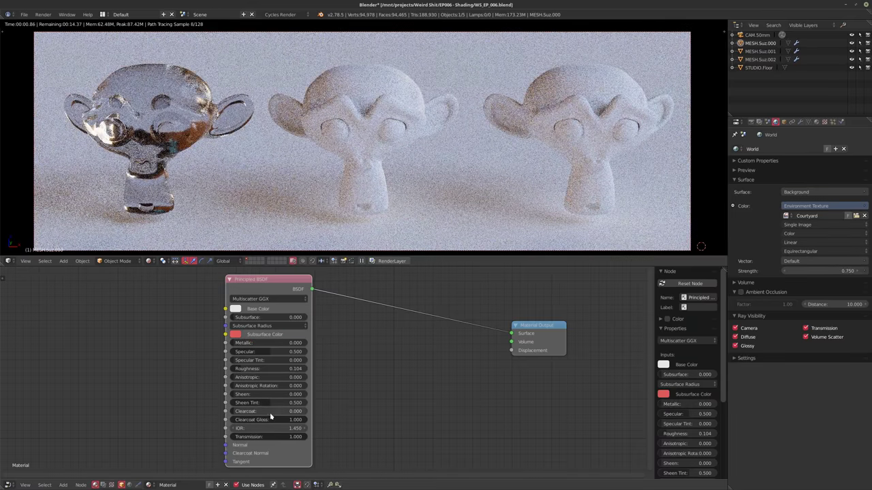
{"action": "left_click_drag", "start_coordinate": [285, 440], "coordinate": [238, 439]}
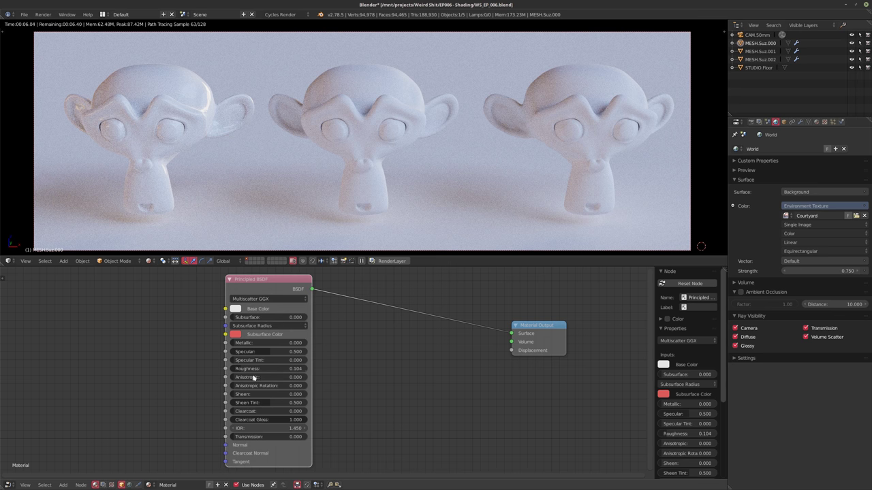
{"action": "left_click_drag", "start_coordinate": [249, 369], "coordinate": [276, 368]}
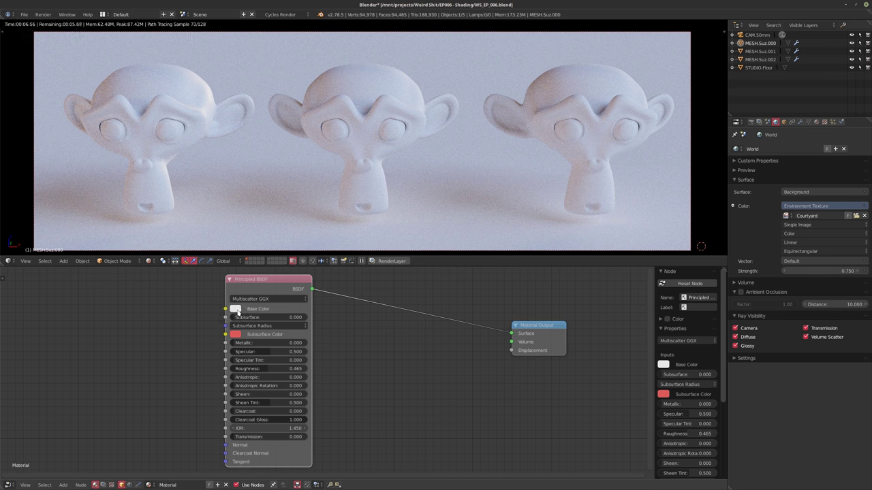
- Darken the Principled BSDF's base color to near-black and set metallic to about 0.696 and roughness to about 0.562
{"action": "left_click", "coordinate": [235, 309]}
{"action": "left_click_drag", "start_coordinate": [297, 236], "coordinate": [297, 249]}
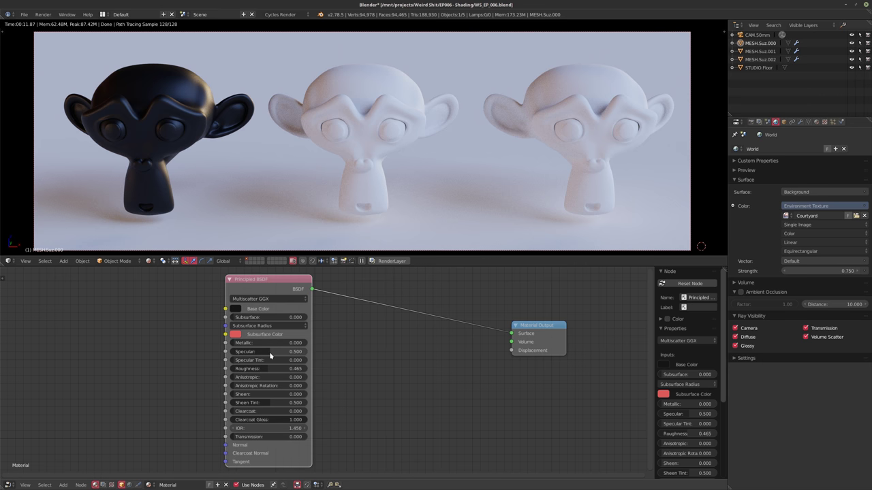
{"action": "left_click_drag", "start_coordinate": [239, 344], "coordinate": [276, 368]}
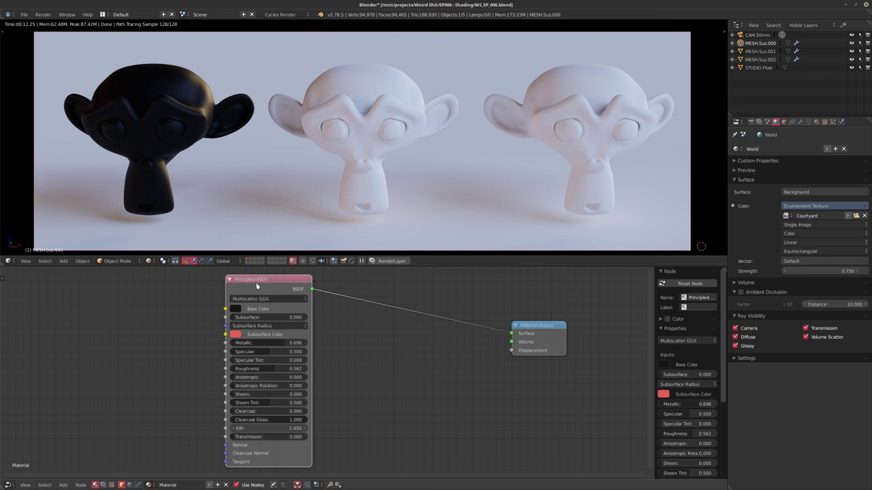
- Delete the Principled BSDF node and reposition the Material Output node
{"action": "key", "text": "ctrl+x"}
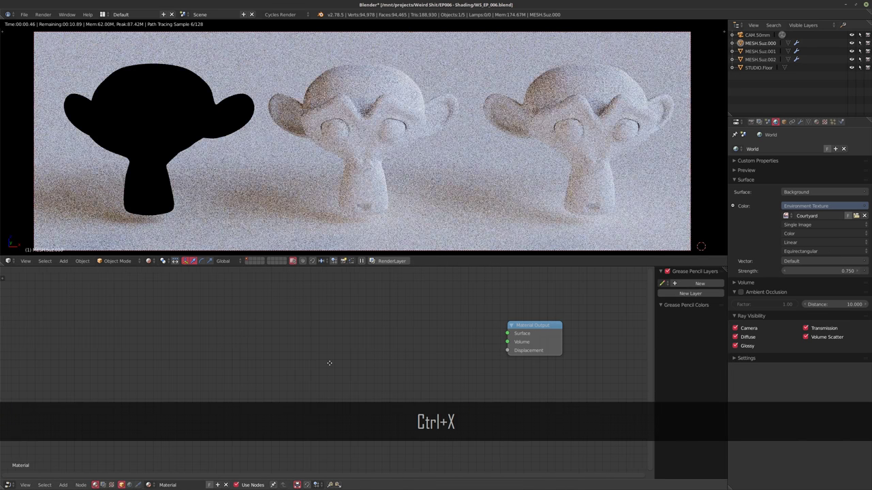
{"action": "left_click_drag", "start_coordinate": [524, 344], "coordinate": [502, 414]}
{"action": "scroll", "coordinate": [382, 375], "scroll_direction": "up", "scroll_amount": 2}
{"action": "middle_click_drag", "start_coordinate": [307, 361], "coordinate": [360, 343]}
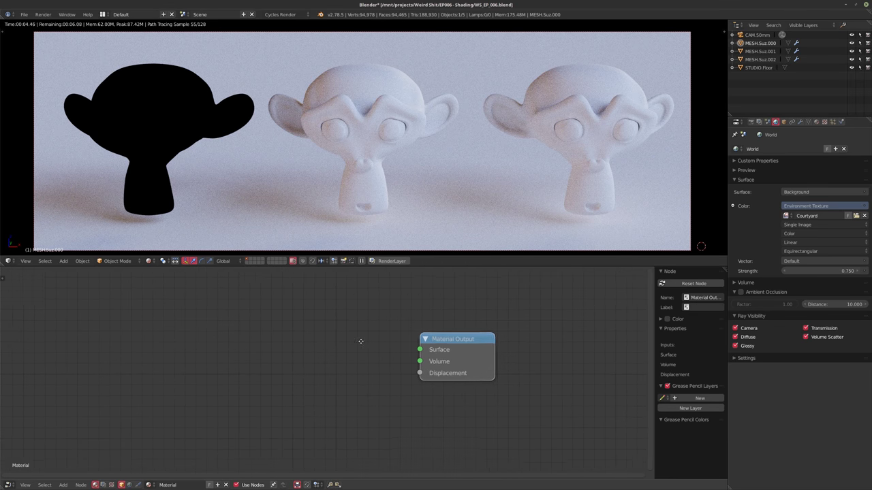
- Add a Diffuse BSDF node, connect it to the Material Output's surface and line the two nodes up
{"action": "key", "text": "shift+a"}
{"action": "mouse_move", "coordinate": [171, 332]}
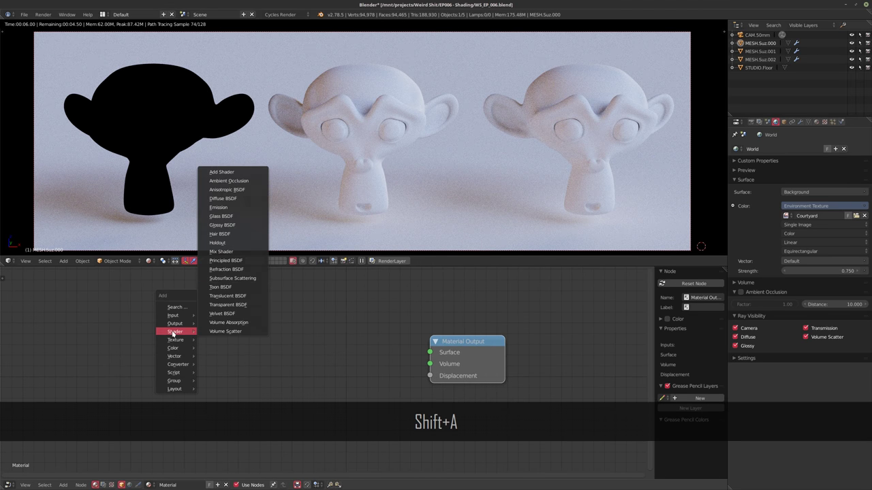
{"action": "left_click", "coordinate": [224, 198]}
{"action": "left_click", "coordinate": [195, 361]}
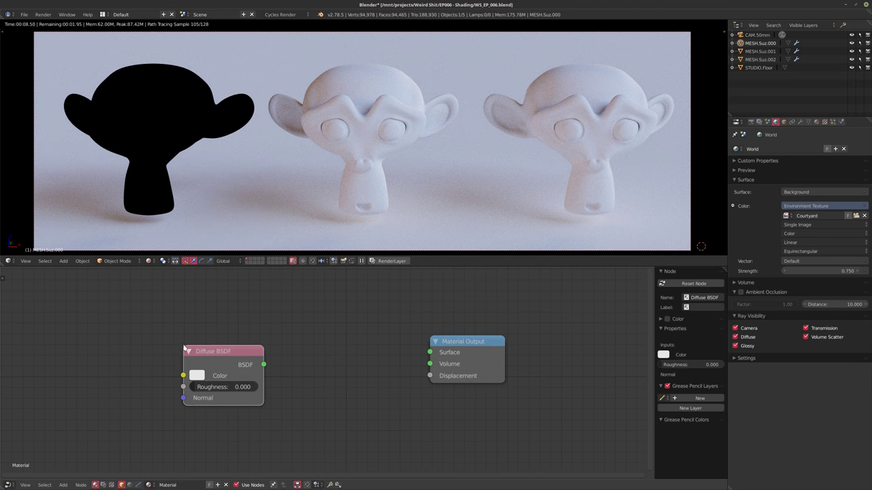
{"action": "left_click_drag", "start_coordinate": [264, 364], "coordinate": [430, 352]}
{"action": "left_click_drag", "start_coordinate": [485, 354], "coordinate": [481, 368]}
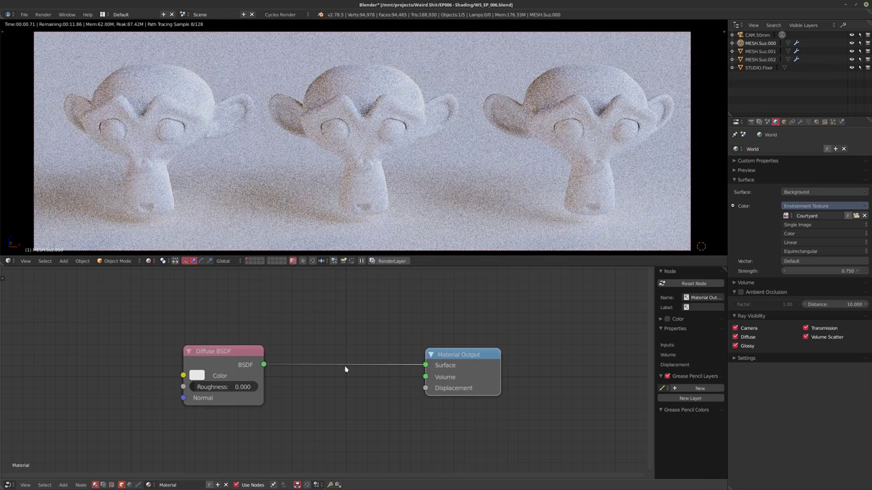
- Set the Diffuse BSDF's color to a bright turquoise
{"action": "middle_click_drag", "start_coordinate": [207, 377], "coordinate": [238, 354]}
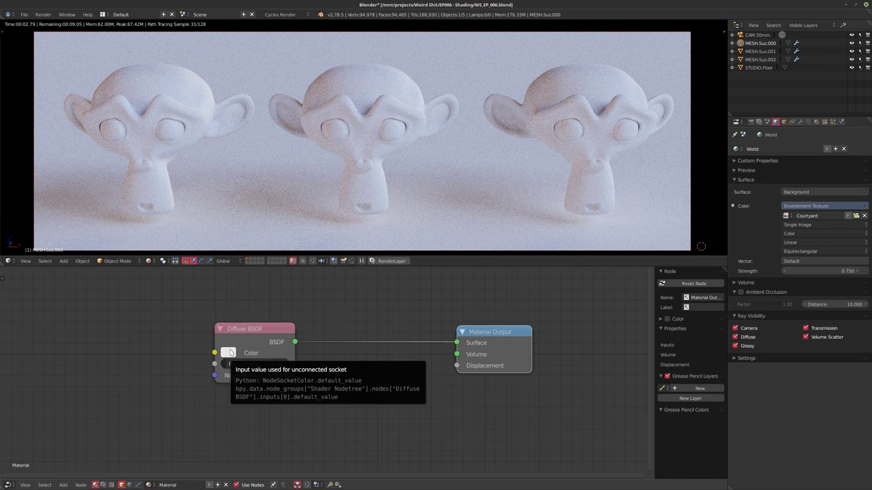
{"action": "left_click", "coordinate": [228, 354]}
{"action": "left_click", "coordinate": [266, 268]}
{"action": "left_click_drag", "start_coordinate": [266, 268], "coordinate": [265, 209]}
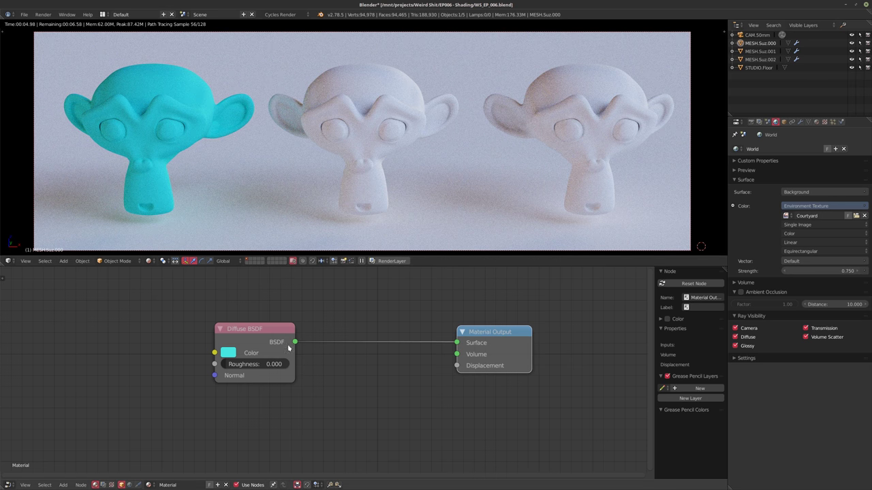
- Space the Diffuse BSDF and Material Output apart and insert a Mix Shader on the link between them
{"action": "left_click_drag", "start_coordinate": [256, 340], "coordinate": [211, 340]}
{"action": "left_click_drag", "start_coordinate": [497, 333], "coordinate": [532, 333]}
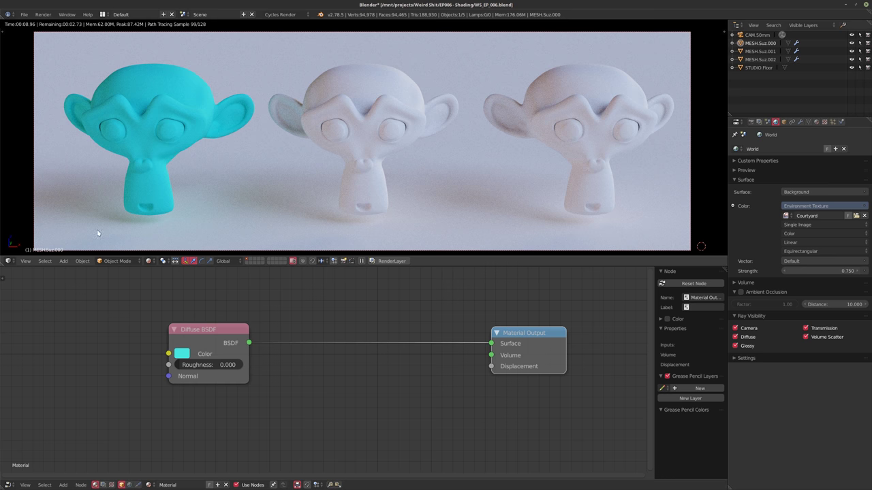
{"action": "middle_click_drag", "start_coordinate": [357, 335], "coordinate": [358, 333]}
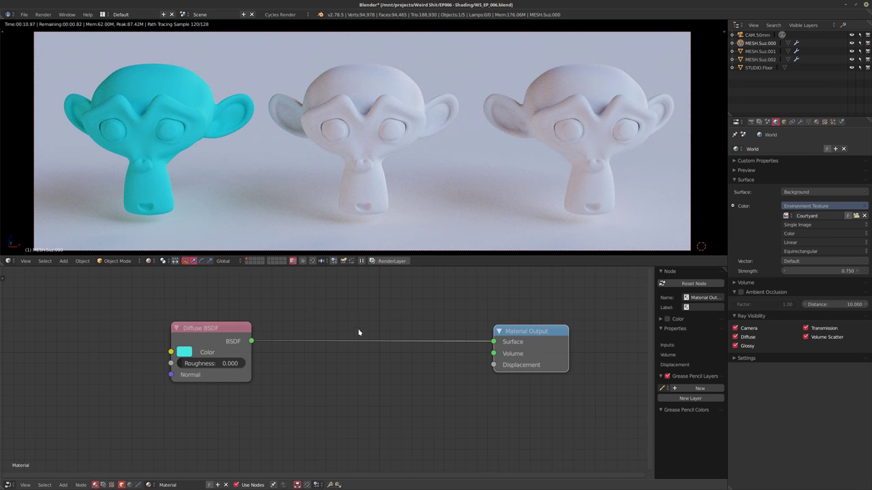
{"action": "key", "text": "shift+a"}
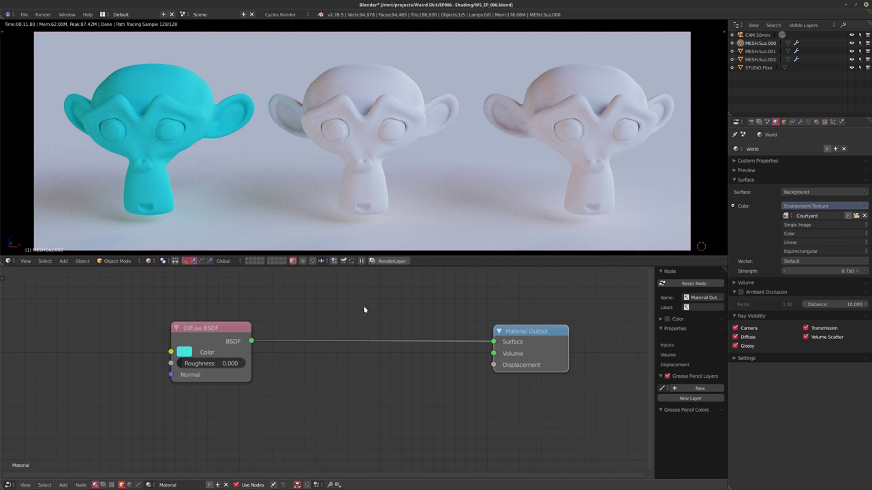
{"action": "key", "text": "shift+a"}
{"action": "mouse_move", "coordinate": [350, 308]}
{"action": "left_click", "coordinate": [412, 377]}
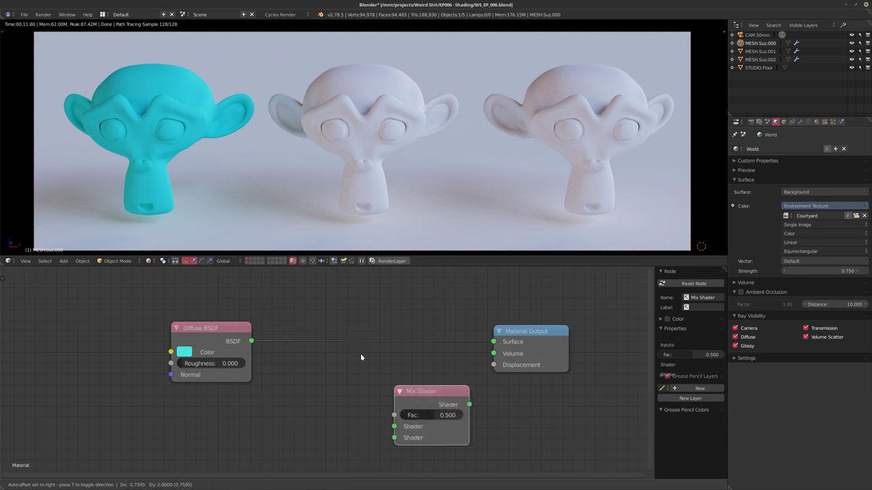
{"action": "left_click", "coordinate": [335, 343]}
- Add a Glossy BSDF below the Diffuse BSDF, connect it to the Mix Shader's second shader input and set its roughness to 0
{"action": "middle_click_drag", "start_coordinate": [265, 429], "coordinate": [283, 421]}
{"action": "key", "text": "shift+a"}
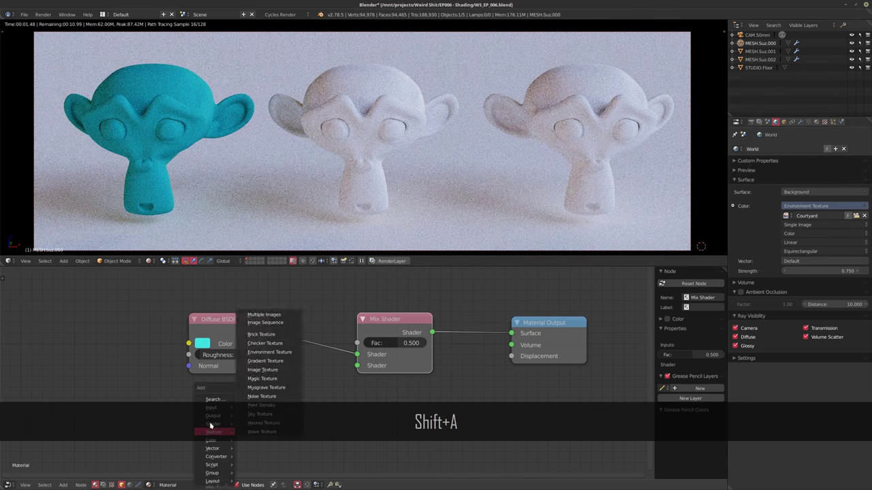
{"action": "mouse_move", "coordinate": [209, 424]}
{"action": "left_click", "coordinate": [260, 317]}
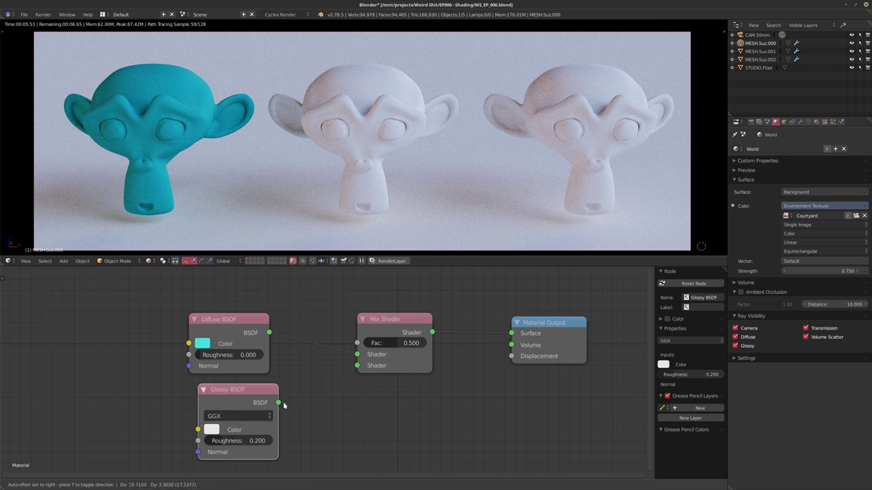
{"action": "left_click", "coordinate": [190, 388]}
{"action": "left_click_drag", "start_coordinate": [269, 405], "coordinate": [357, 366]}
{"action": "scroll", "coordinate": [356, 364], "scroll_direction": "down", "scroll_amount": 2}
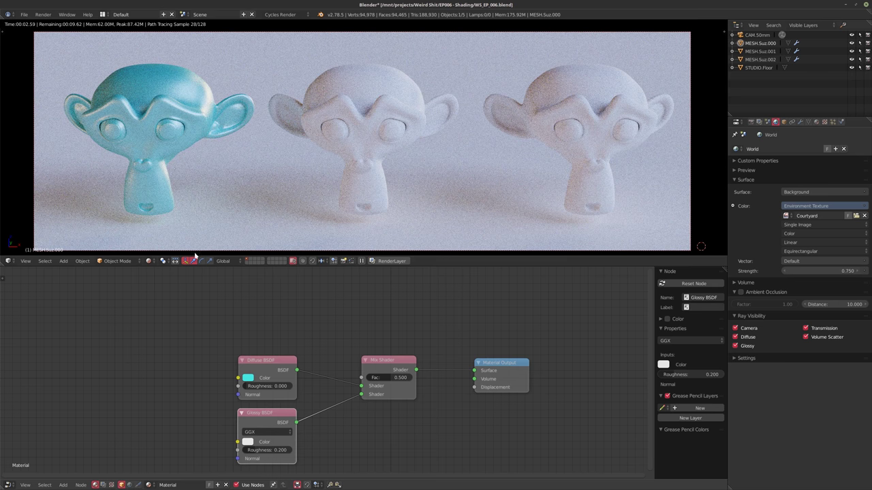
{"action": "left_click_drag", "start_coordinate": [267, 450], "coordinate": [241, 451]}
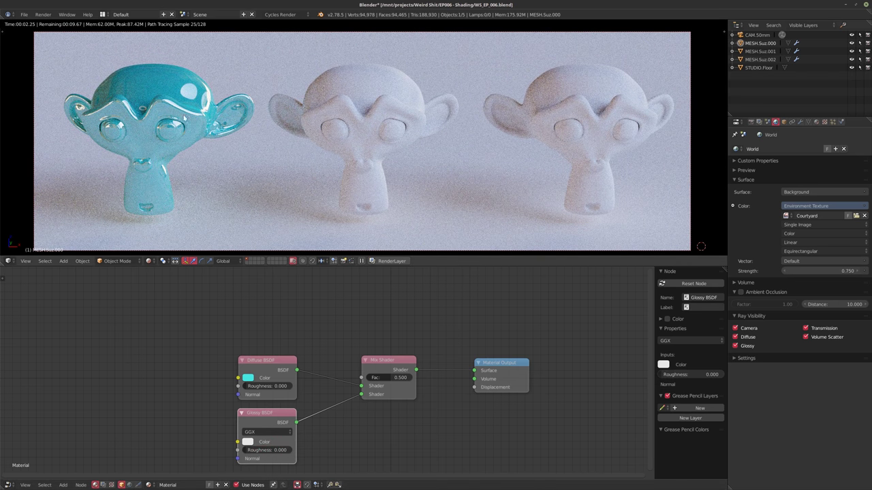
- Add a Fresnel node above the Diffuse BSDF and connect its Fac output to the Mix Shader's Fac input
{"action": "scroll", "coordinate": [247, 315], "scroll_direction": "up", "scroll_amount": 1}
{"action": "key", "text": "shift+a"}
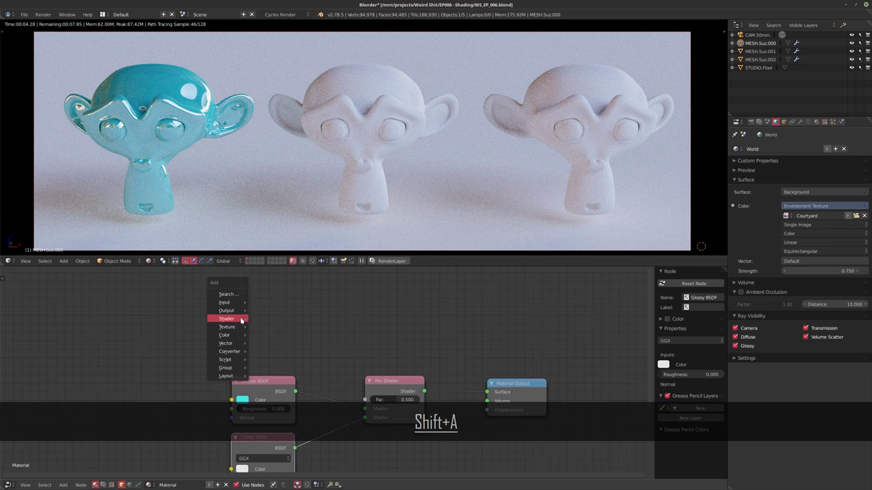
{"action": "mouse_move", "coordinate": [241, 319]}
{"action": "mouse_move", "coordinate": [228, 302]}
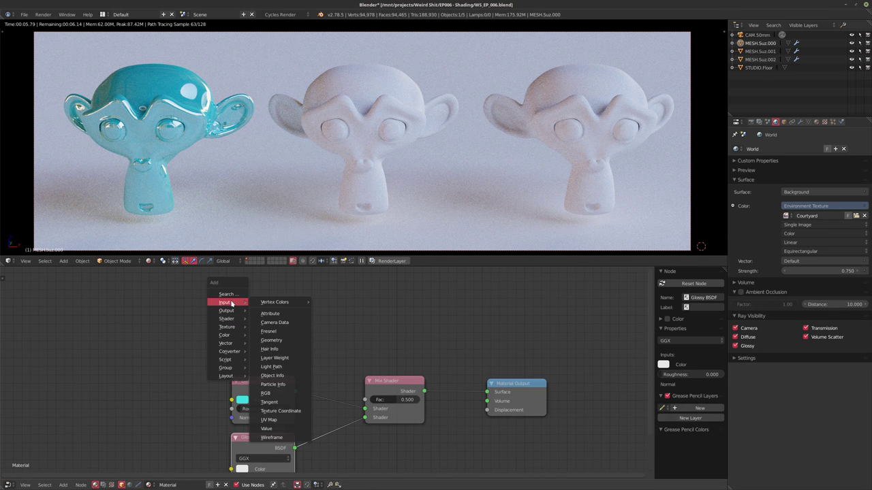
{"action": "left_click", "coordinate": [297, 332]}
{"action": "left_click", "coordinate": [240, 345]}
{"action": "scroll", "coordinate": [333, 362], "scroll_direction": "up", "scroll_amount": 1}
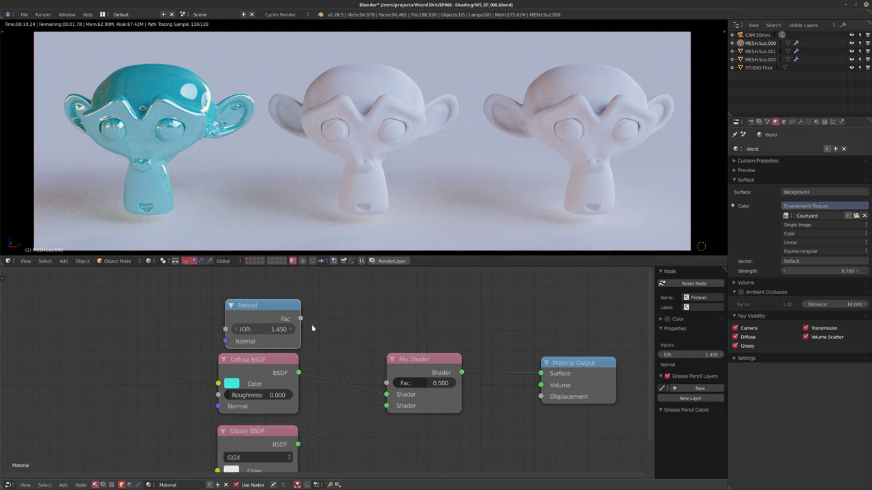
{"action": "left_click_drag", "start_coordinate": [390, 383], "coordinate": [387, 383]}
{"action": "scroll", "coordinate": [293, 316], "scroll_direction": "up", "scroll_amount": 2}
{"action": "middle_click_drag", "start_coordinate": [234, 306], "coordinate": [257, 311]}
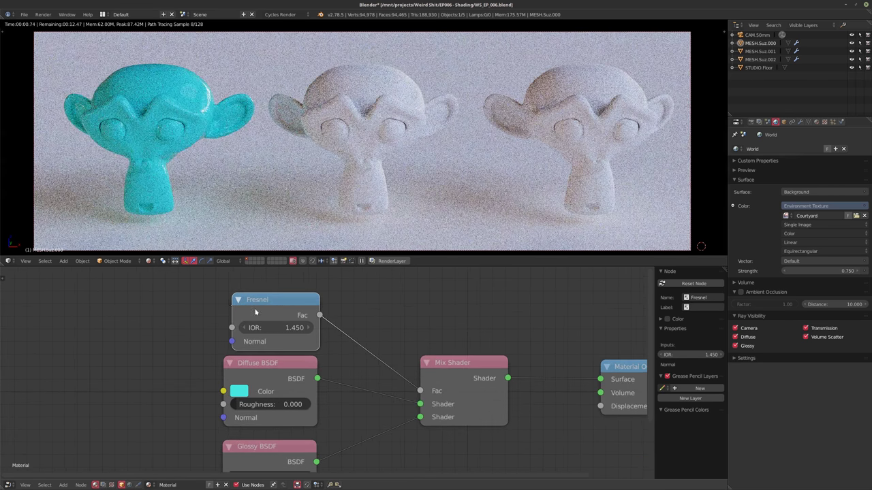
{"action": "left_click_drag", "start_coordinate": [265, 307], "coordinate": [254, 302]}
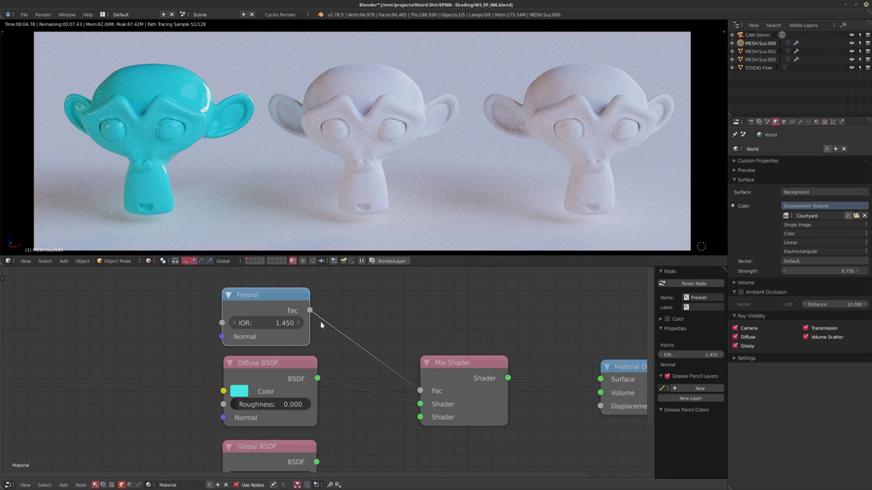
{"action": "middle_click_drag", "start_coordinate": [242, 329], "coordinate": [264, 337]}
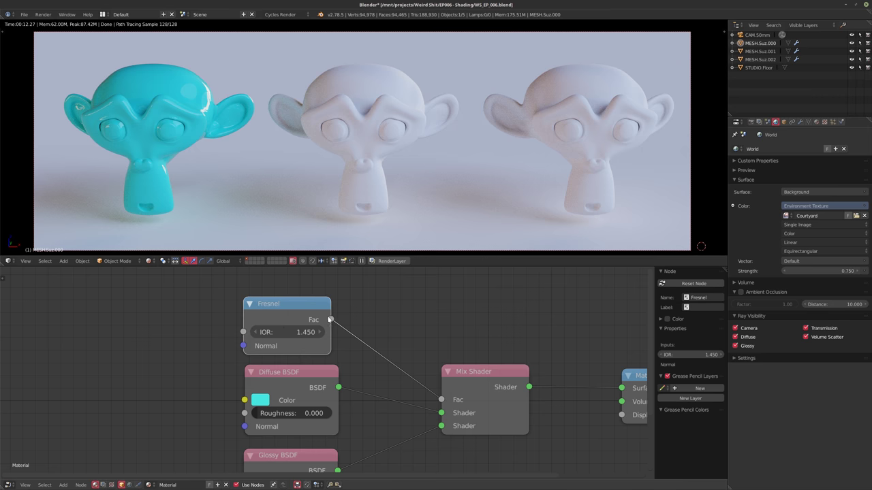
{"action": "scroll", "coordinate": [330, 318], "scroll_direction": "down", "scroll_amount": 3}
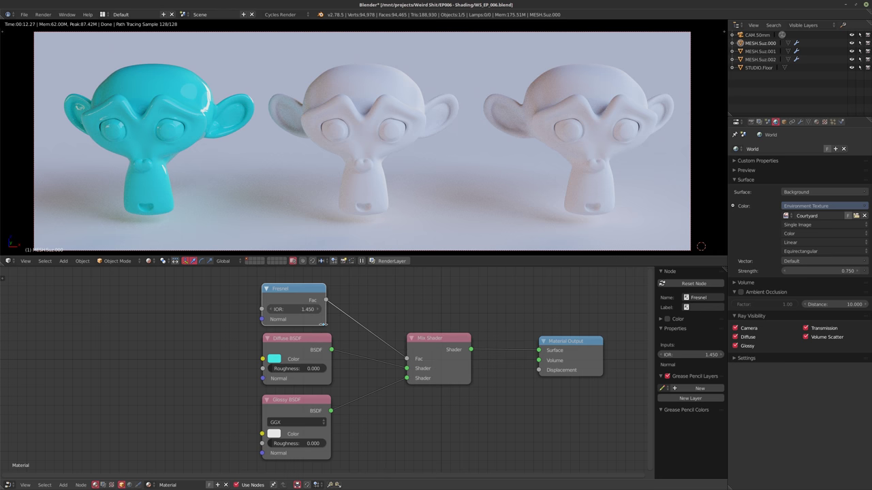
{"action": "scroll", "coordinate": [292, 328], "scroll_direction": "up", "scroll_amount": 1}
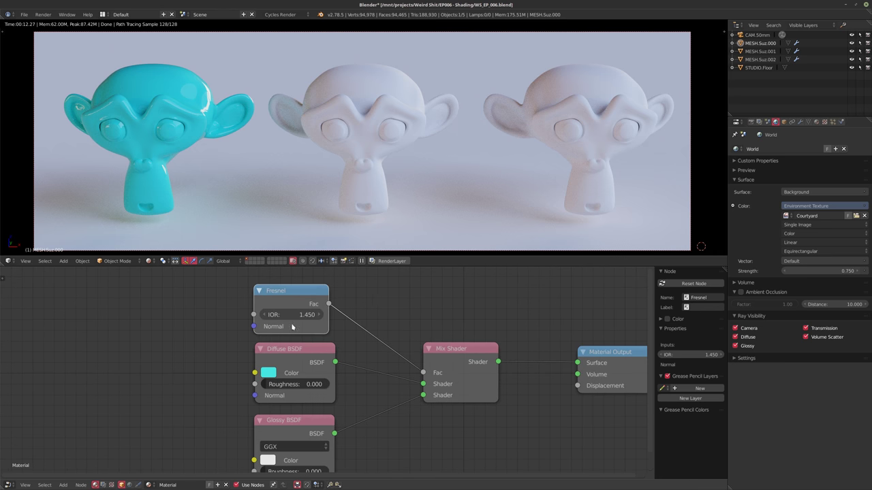
{"action": "scroll", "coordinate": [303, 444], "scroll_direction": "down", "scroll_amount": 1}
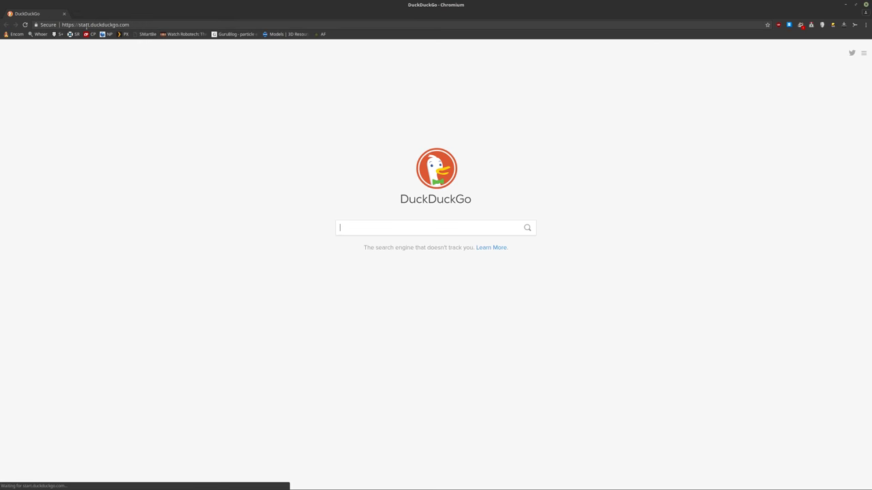
- Switch to the Chromium browser and search DuckDuckGo for "fresnel"
{"action": "left_click", "coordinate": [87, 26]}
{"action": "left_click", "coordinate": [390, 234]}
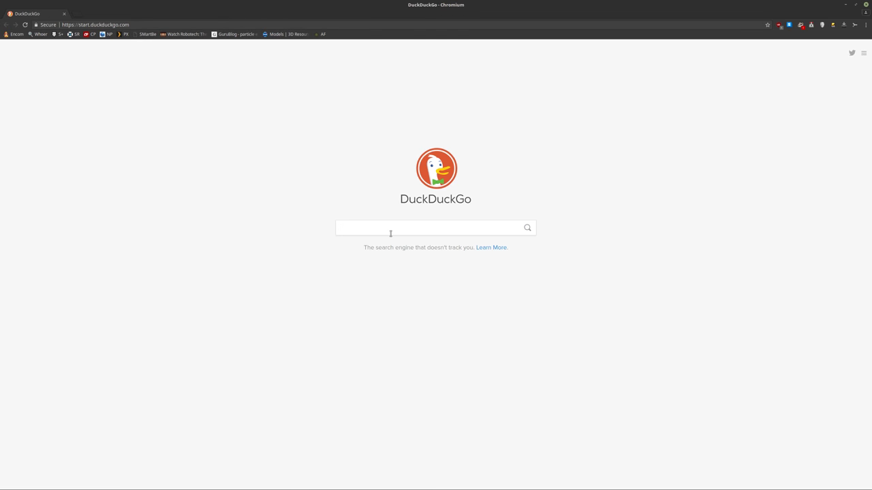
{"action": "type", "text": "fresnel"}
{"action": "key", "text": "Return"}
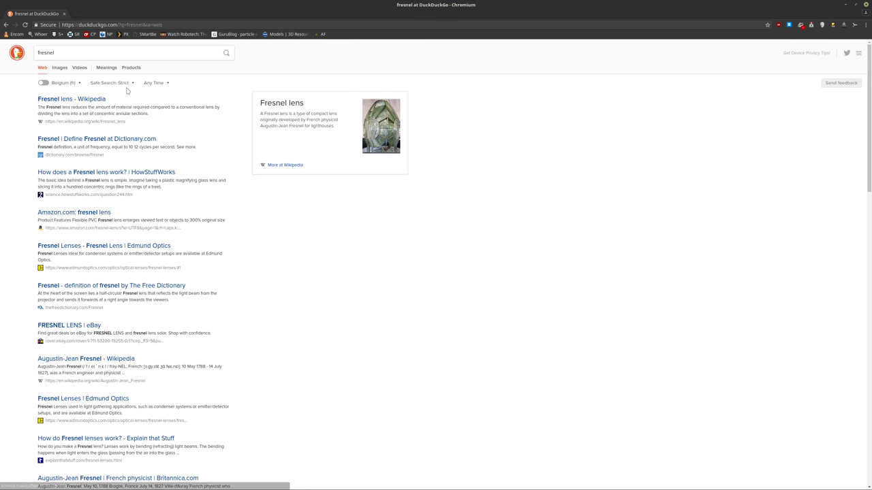
- Refine the web search to "fresnel wiki"
{"action": "left_click", "coordinate": [81, 56]}
{"action": "type", "text": "wiki"}
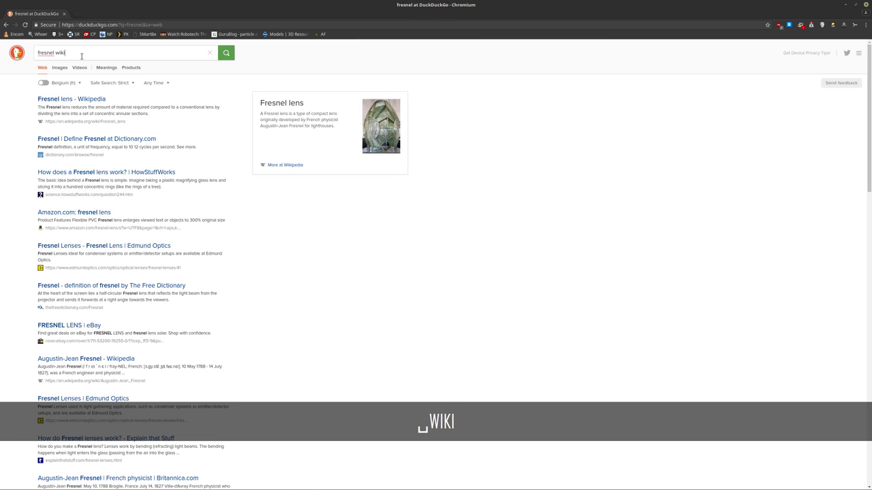
{"action": "key", "text": "Return"}
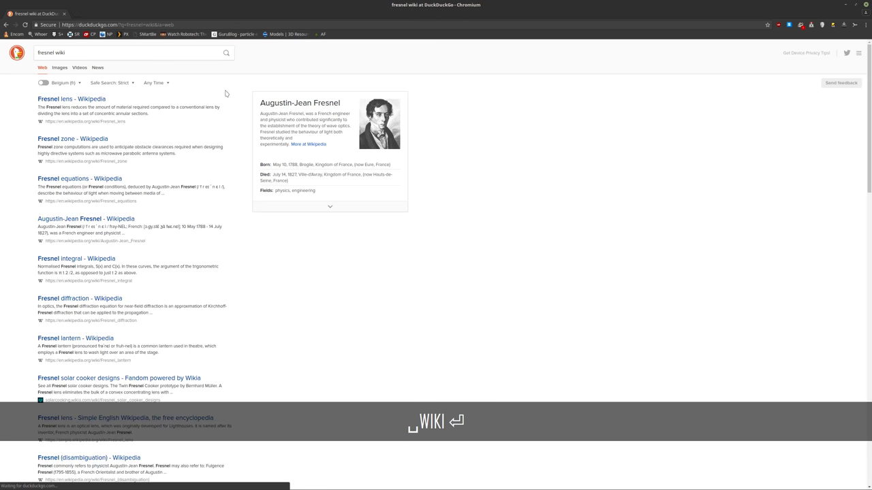
- Open the Wikipedia article on Augustin-Jean Fresnel from the search results
{"action": "left_click", "coordinate": [303, 105]}
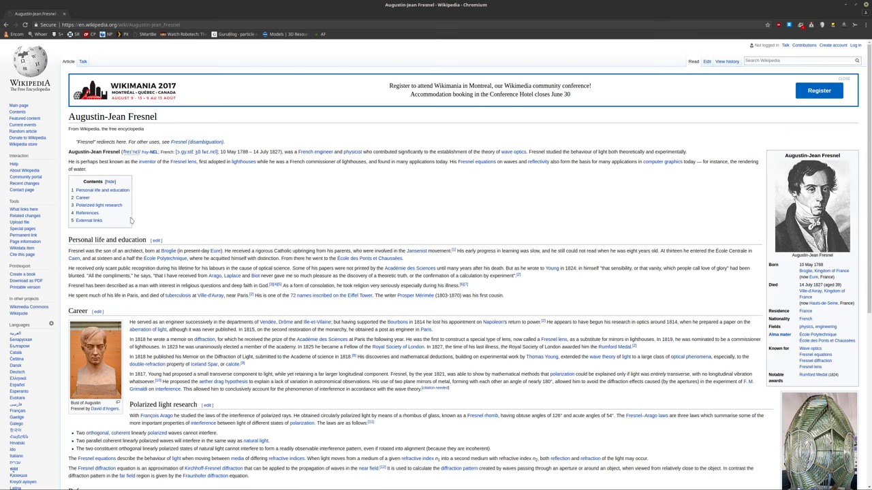
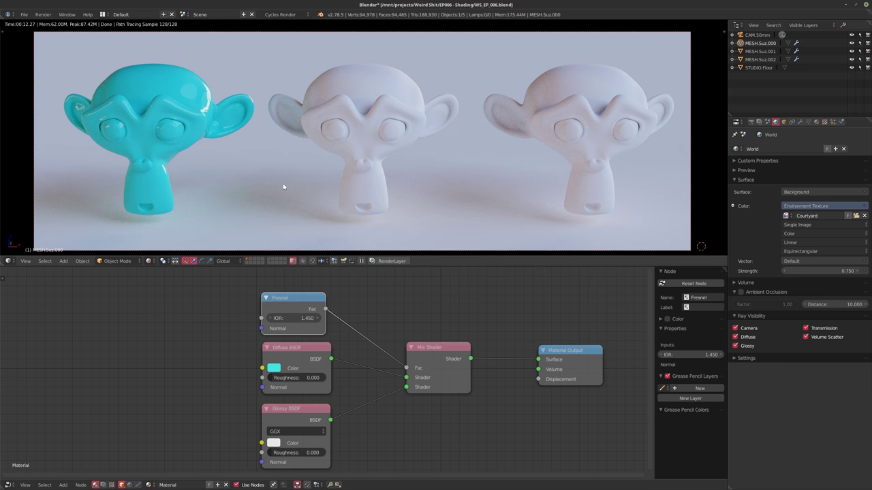
- Disconnect the Diffuse BSDF from the Mix Shader, and preview the Glossy BSDF directly on the Material Output before restoring the Mix Shader connection
{"action": "left_click_drag", "start_coordinate": [406, 378], "coordinate": [368, 391]}
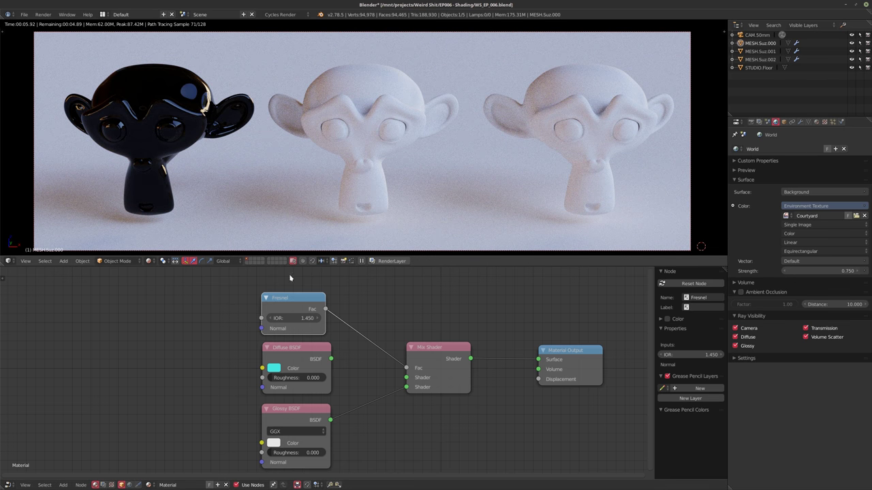
{"action": "left_click_drag", "start_coordinate": [406, 388], "coordinate": [538, 360]}
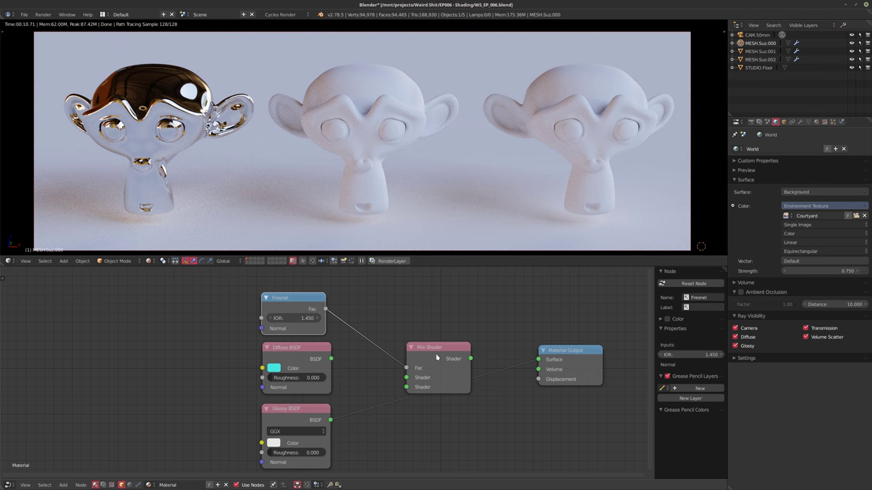
{"action": "left_click_drag", "start_coordinate": [330, 421], "coordinate": [408, 387]}
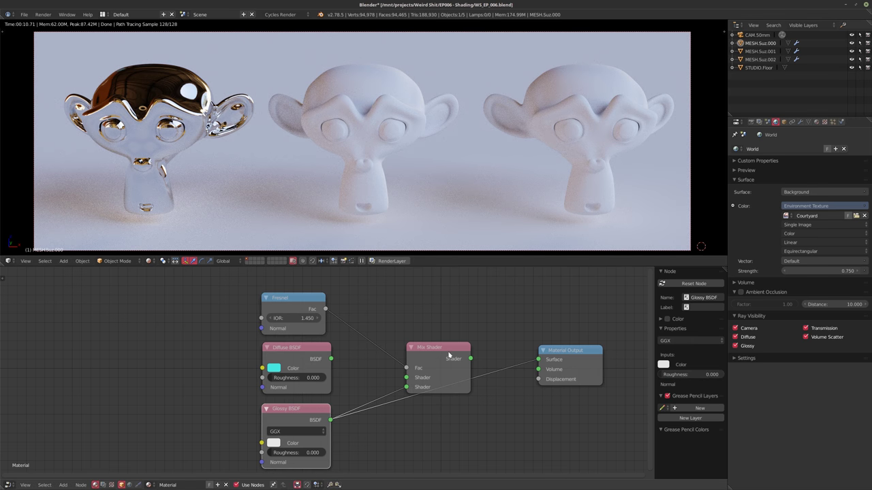
{"action": "left_click", "coordinate": [444, 355], "text": "ctrl+shift"}
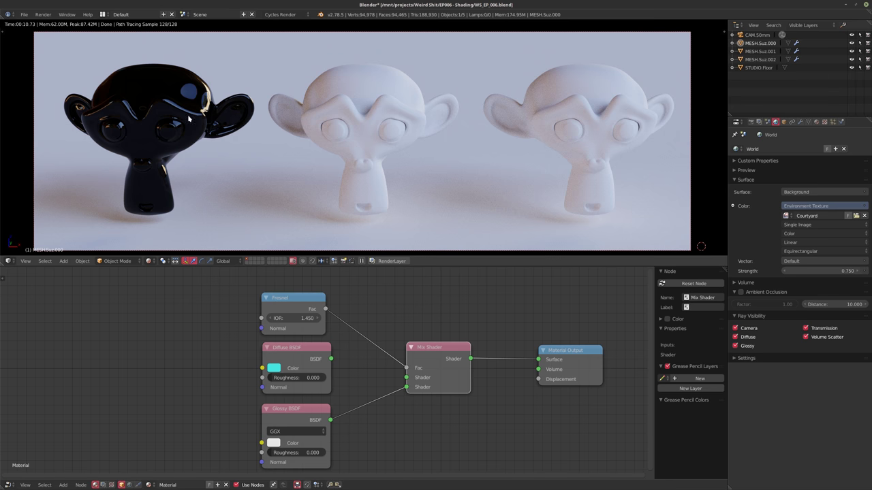
{"action": "scroll", "coordinate": [205, 315], "scroll_direction": "up", "scroll_amount": 1}
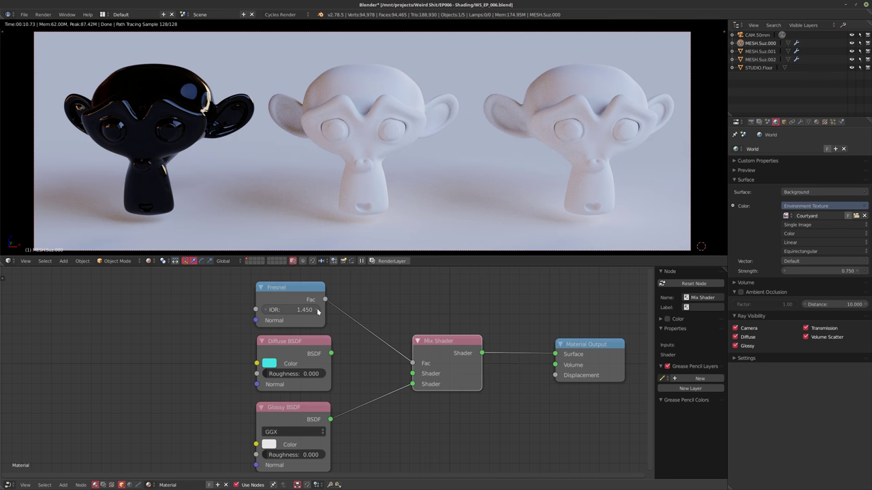
- Link the Glossy BSDF straight to the Material Output again for comparison, and return it to the Mix Shader's second shader input
{"action": "left_click_drag", "start_coordinate": [413, 385], "coordinate": [555, 355]}
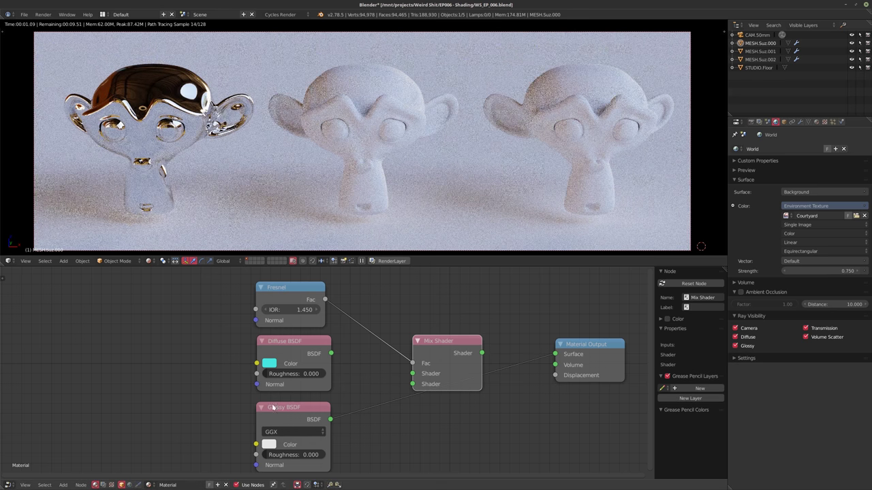
{"action": "left_click_drag", "start_coordinate": [330, 419], "coordinate": [412, 384]}
{"action": "left_click_drag", "start_coordinate": [482, 353], "coordinate": [555, 355]}
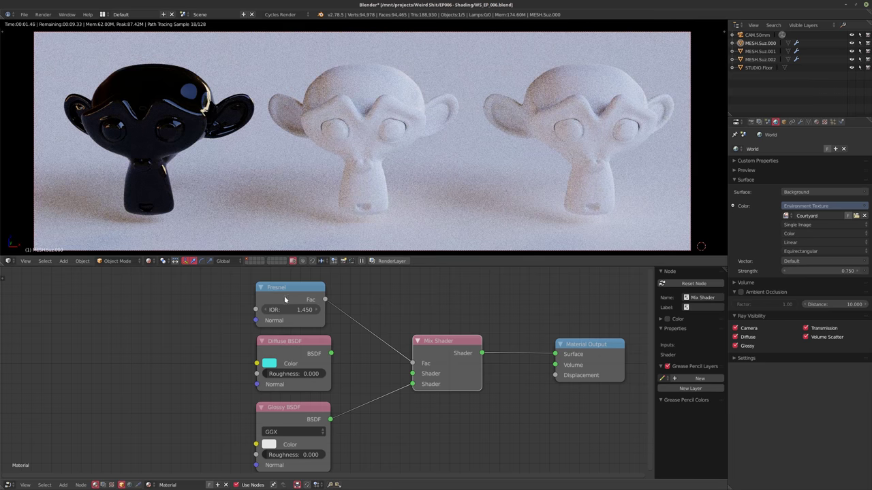
- Try a Fresnel IOR of 3.64 on the left monkey head, and set it back to 1.45
{"action": "left_click_drag", "start_coordinate": [292, 310], "coordinate": [334, 309]}
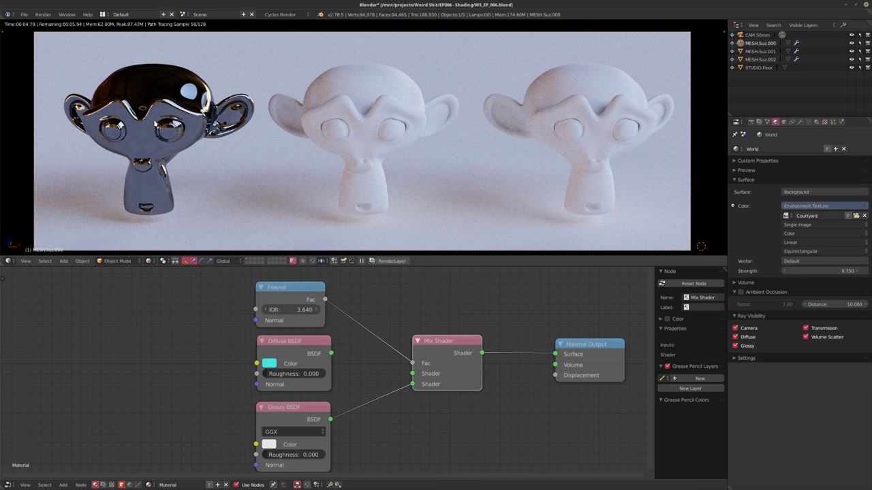
{"action": "middle_click_drag", "start_coordinate": [416, 322], "coordinate": [407, 322]}
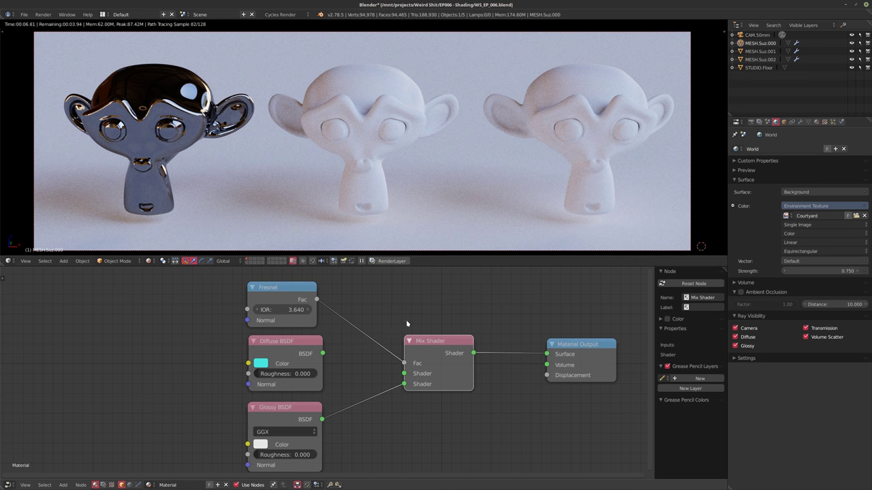
{"action": "middle_click_drag", "start_coordinate": [434, 273], "coordinate": [412, 287]}
{"action": "left_click", "coordinate": [266, 324]}
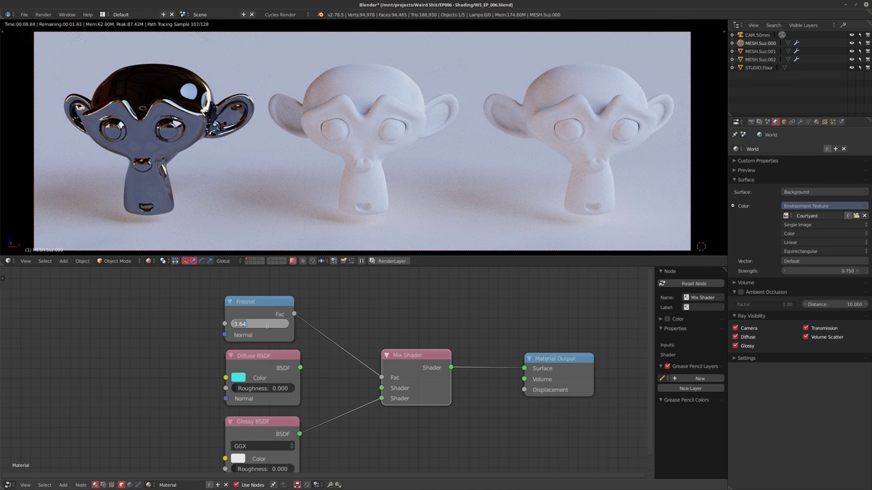
{"action": "type", "text": "1.45"}
{"action": "key", "text": "Return"}
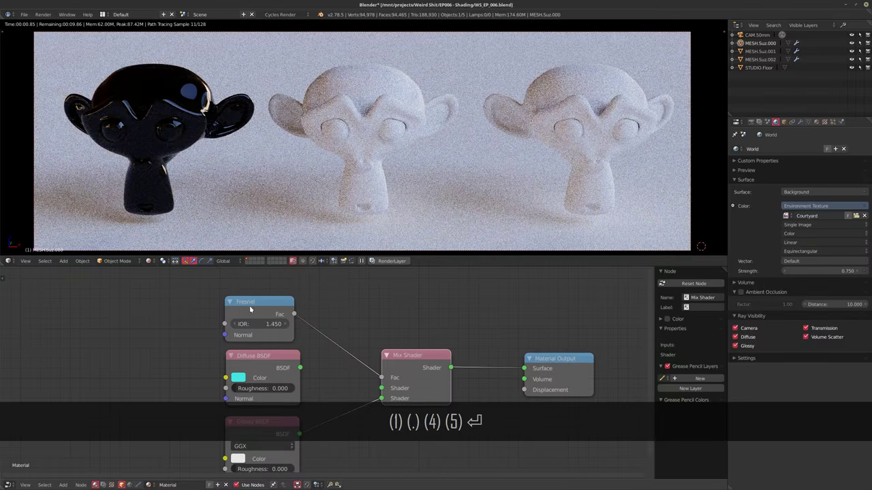
- Preview the Fresnel node's output through a Viewer node on the left monkey head, and raise its IOR to 3.54
{"action": "left_click", "coordinate": [250, 310], "text": "ctrl+shift"}
{"action": "middle_click_drag", "start_coordinate": [350, 320], "coordinate": [381, 323]}
{"action": "scroll", "coordinate": [378, 322], "scroll_direction": "up", "scroll_amount": 2}
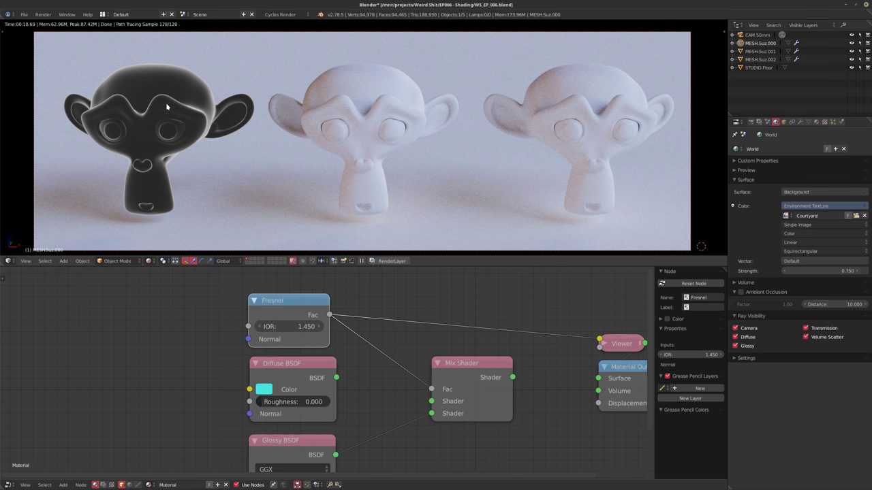
{"action": "middle_click_drag", "start_coordinate": [341, 304], "coordinate": [290, 277]}
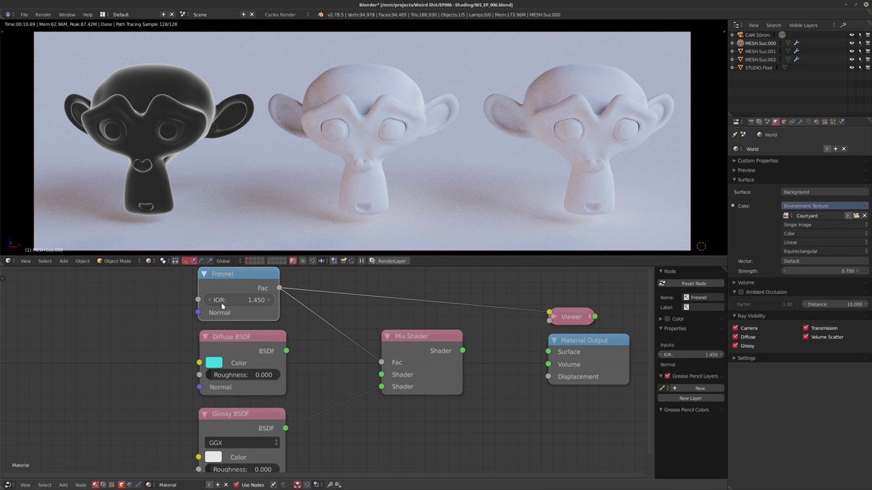
{"action": "left_click_drag", "start_coordinate": [225, 302], "coordinate": [249, 305]}
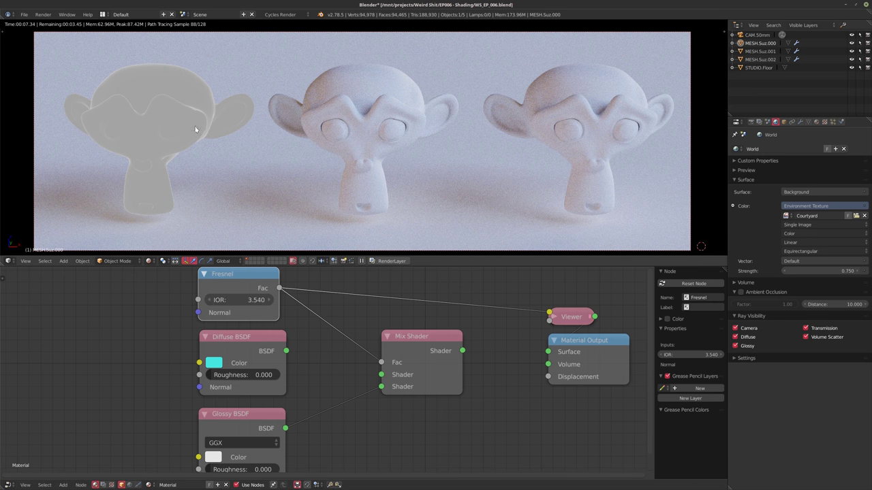
- Reconnect the Mix Shader to the Material Output and the Diffuse BSDF to the Mix Shader's first shader input
{"action": "left_click", "coordinate": [415, 347], "text": "ctrl+shift"}
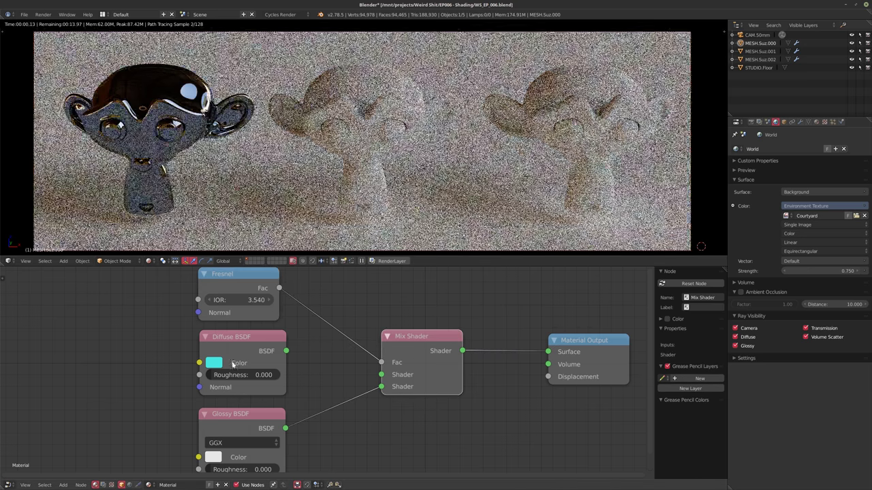
{"action": "left_click_drag", "start_coordinate": [286, 350], "coordinate": [382, 376]}
{"action": "scroll", "coordinate": [275, 333], "scroll_direction": "down", "scroll_amount": 1}
{"action": "middle_click_drag", "start_coordinate": [274, 333], "coordinate": [280, 337]}
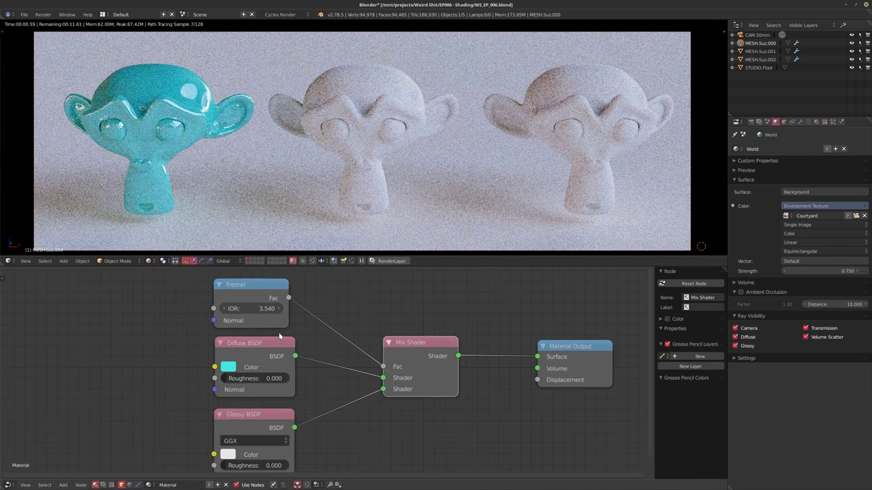
- Raise the Fresnel IOR to 4.08 and select the Fresnel node
{"action": "left_click_drag", "start_coordinate": [243, 307], "coordinate": [269, 309]}
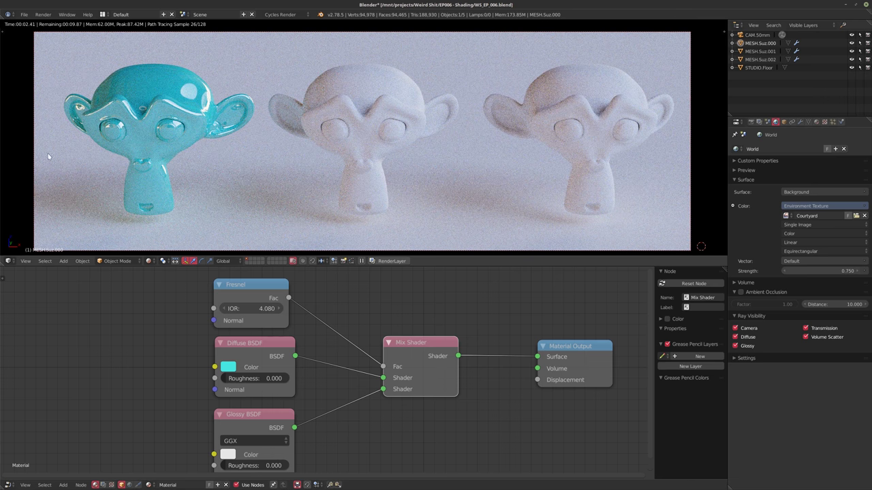
{"action": "scroll", "coordinate": [181, 307], "scroll_direction": "down", "scroll_amount": 2}
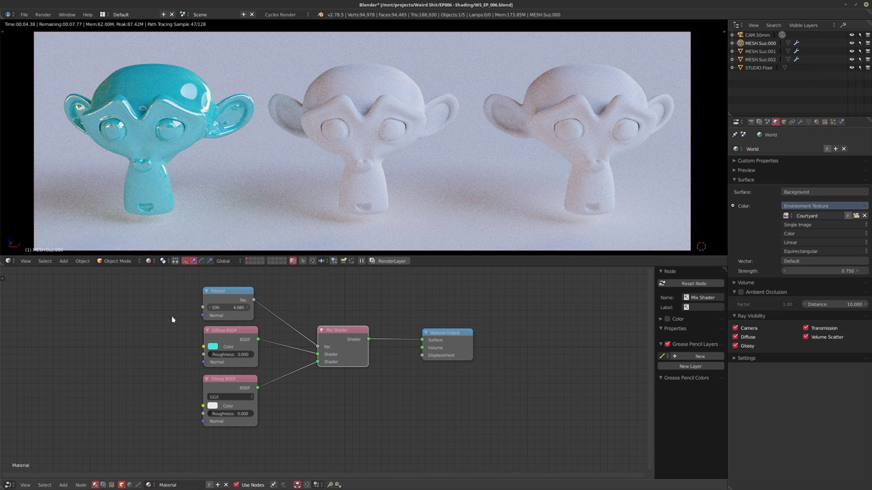
{"action": "middle_click_drag", "start_coordinate": [310, 320], "coordinate": [337, 336]}
{"action": "scroll", "coordinate": [296, 316], "scroll_direction": "up", "scroll_amount": 1}
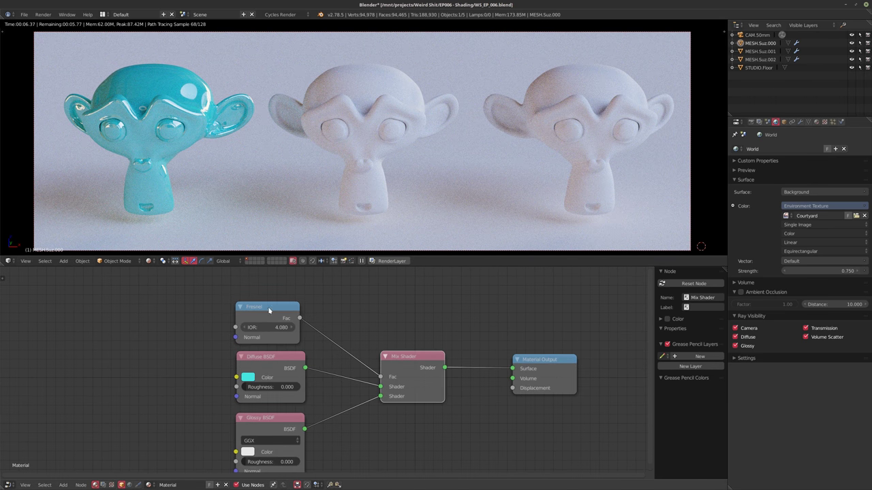
{"action": "left_click", "coordinate": [269, 311]}
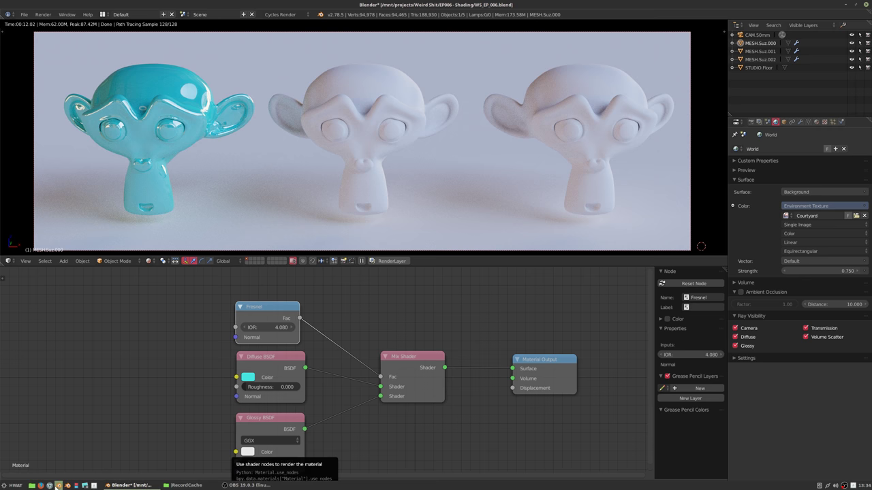
- Switch to the Chromium browser and open the website refractiveindex.info
{"action": "left_click", "coordinate": [49, 485]}
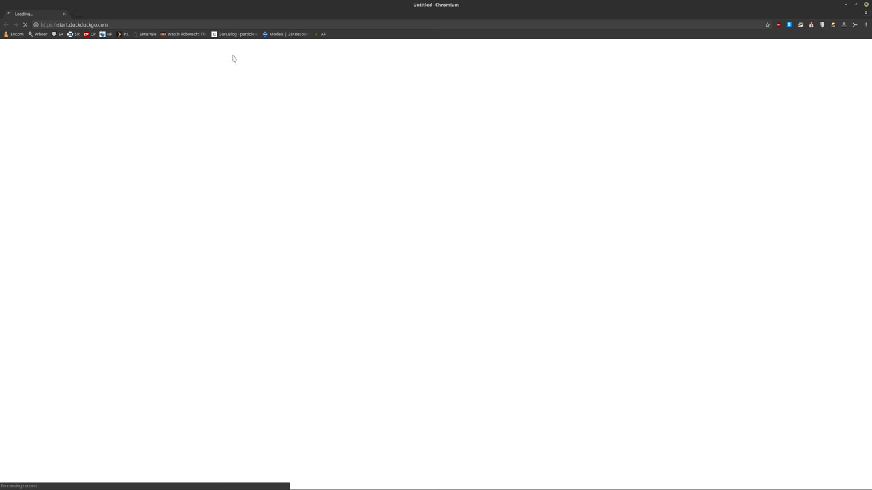
{"action": "left_click", "coordinate": [84, 26]}
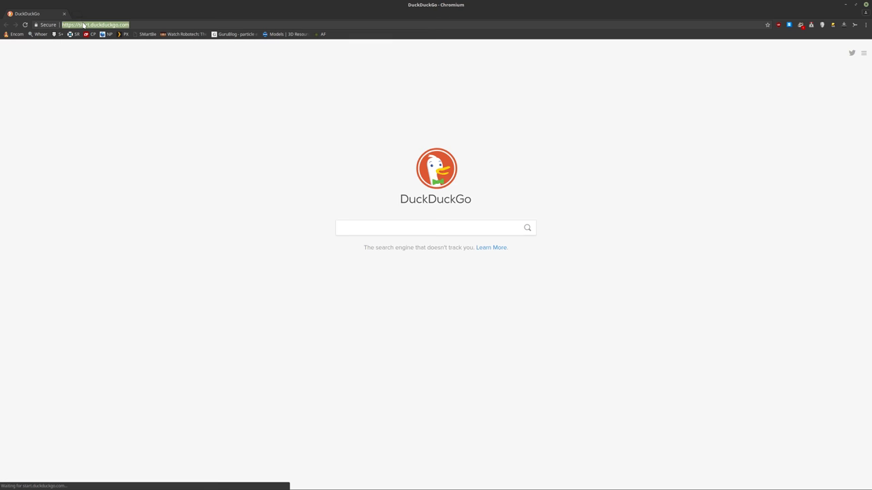
{"action": "type", "text": "refract"}
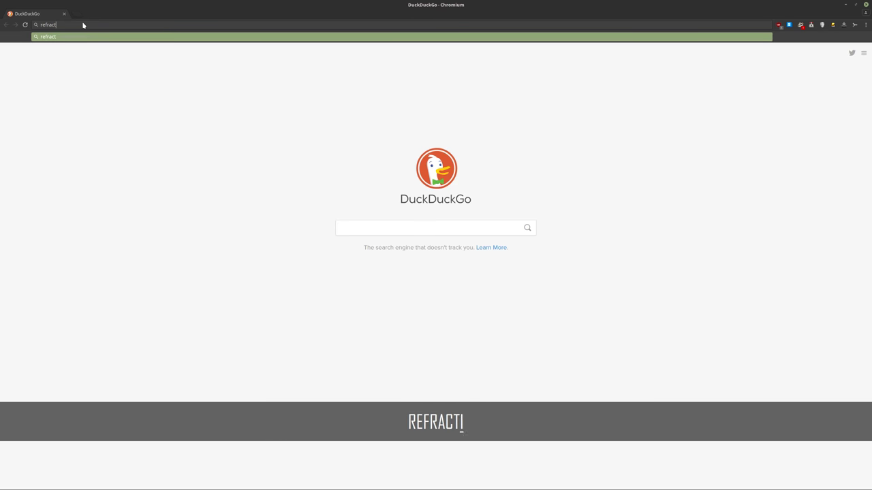
{"action": "type", "text": "iveid"}
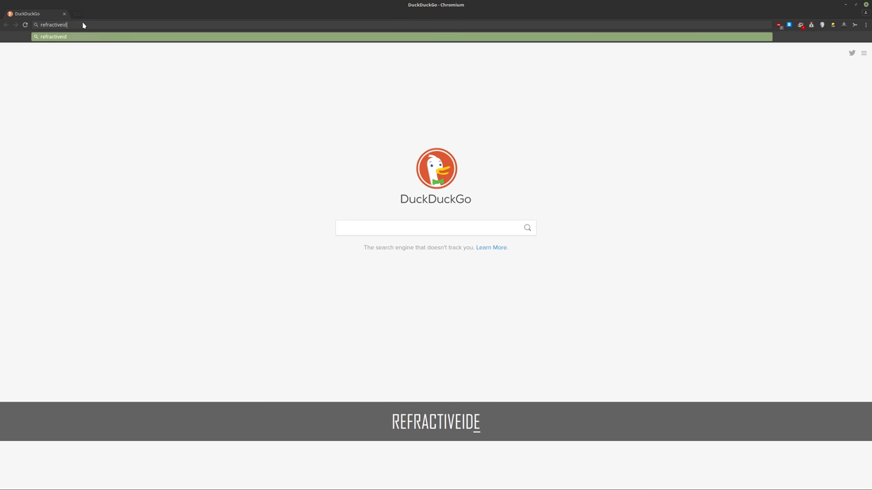
{"action": "type", "text": "ex.info"}
{"action": "key", "text": "Return"}
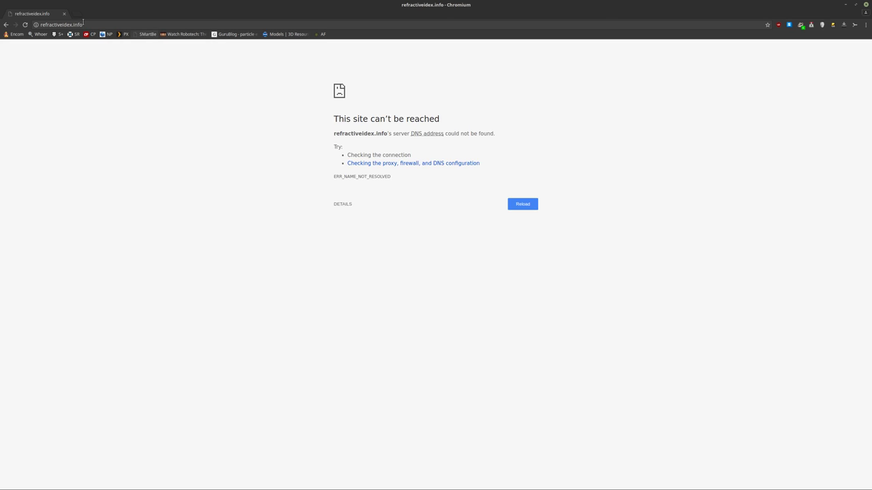
{"action": "left_click", "coordinate": [60, 25]}
{"action": "left_click", "coordinate": [60, 25]}
{"action": "type", "text": "n"}
{"action": "key", "text": "Return"}
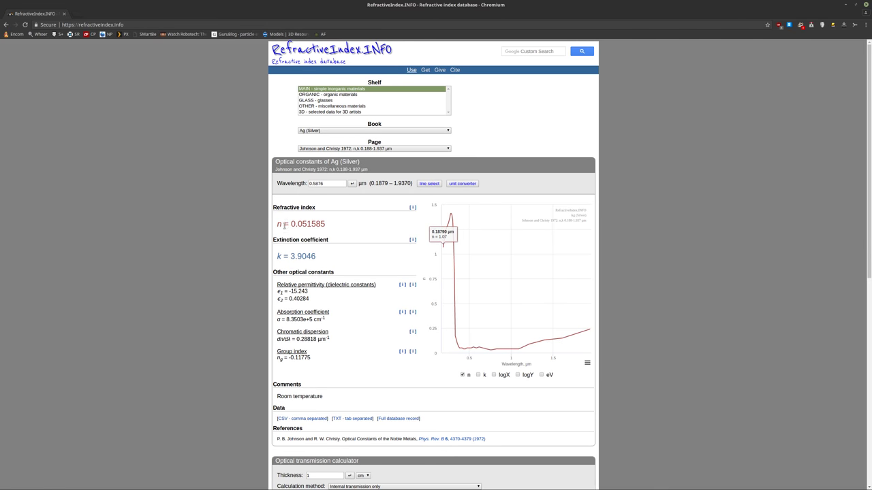
- Look through the silver page's optical constants and its transmission and reflection calculators
{"action": "scroll", "coordinate": [212, 170], "scroll_direction": "down", "scroll_amount": 3}
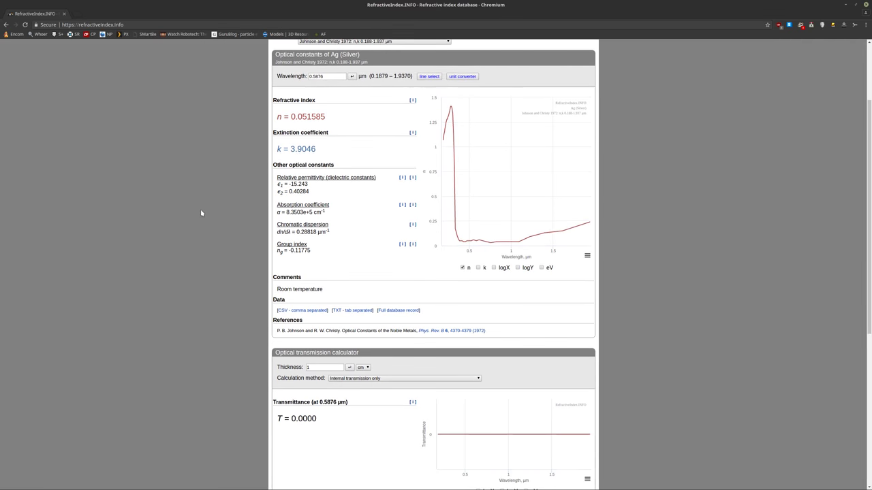
{"action": "scroll", "coordinate": [197, 202], "scroll_direction": "down", "scroll_amount": 7}
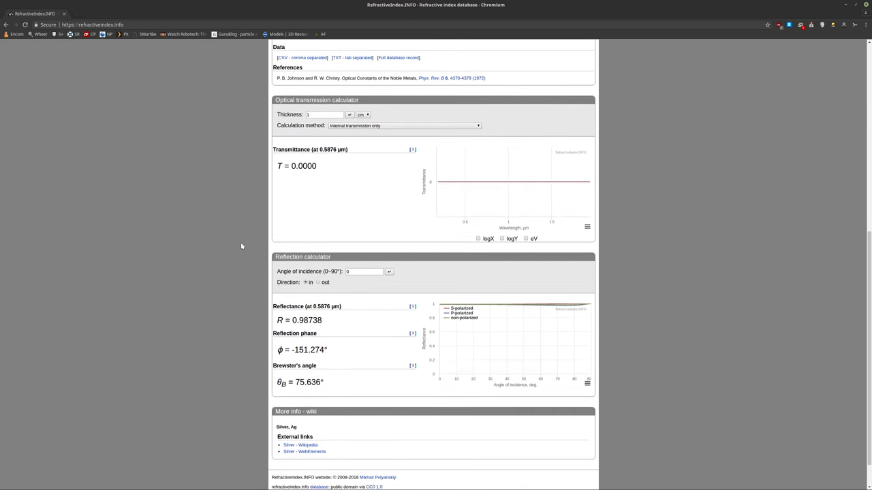
{"action": "scroll", "coordinate": [236, 236], "scroll_direction": "up", "scroll_amount": 3}
{"action": "scroll", "coordinate": [236, 236], "scroll_direction": "up", "scroll_amount": 6}
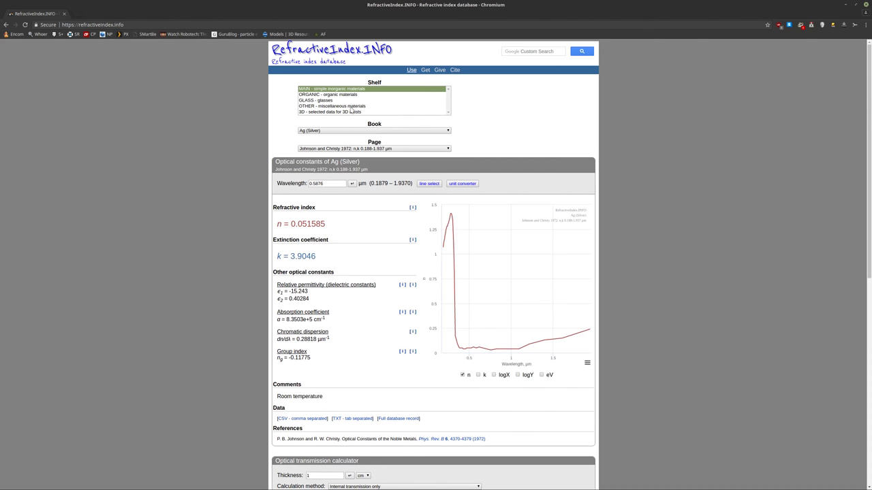
- Browse the materials available in the Book list of the MAIN inorganic materials shelf
{"action": "left_click", "coordinate": [334, 95]}
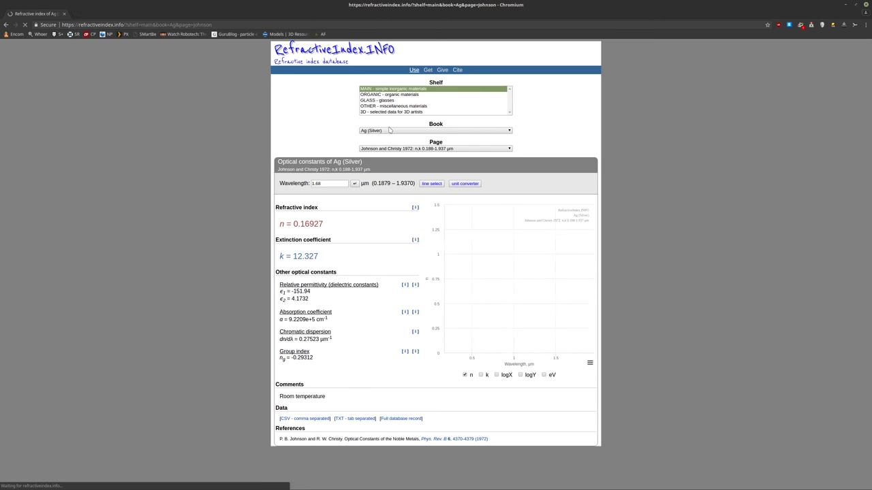
{"action": "left_click", "coordinate": [361, 130]}
{"action": "scroll", "coordinate": [417, 200], "scroll_direction": "down", "scroll_amount": 1}
{"action": "scroll", "coordinate": [416, 200], "scroll_direction": "down", "scroll_amount": 10}
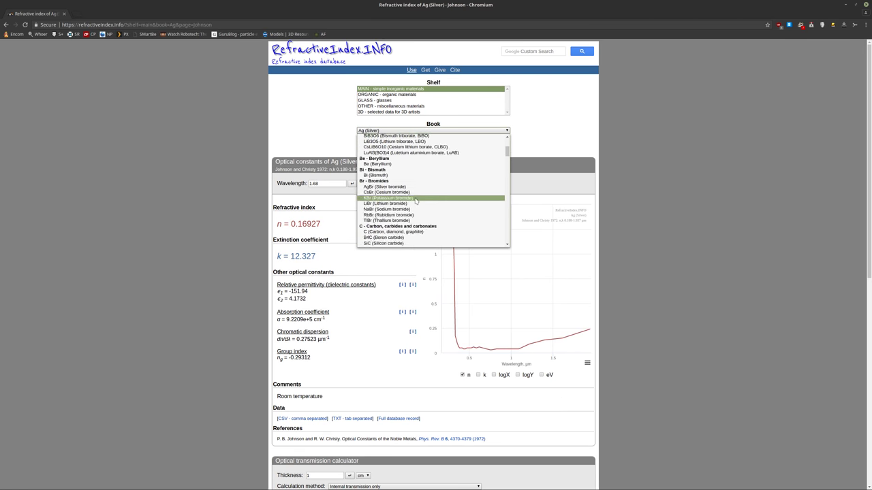
{"action": "scroll", "coordinate": [416, 202], "scroll_direction": "down", "scroll_amount": 10}
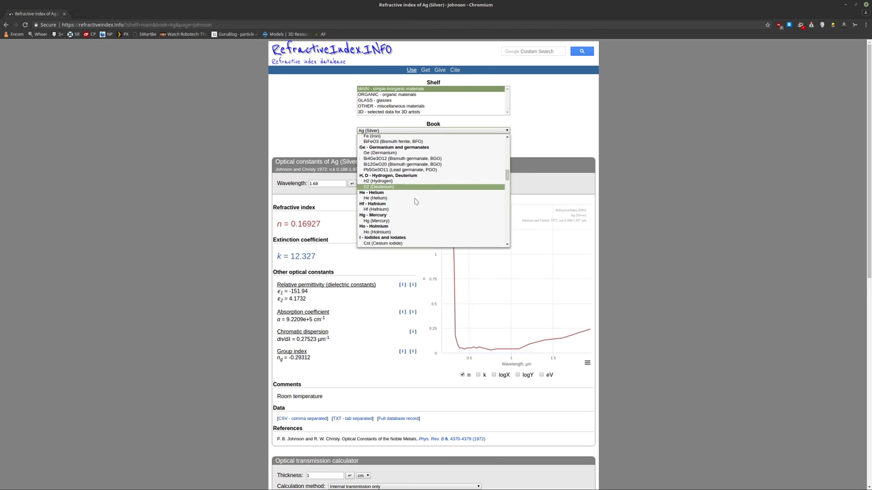
{"action": "scroll", "coordinate": [415, 201], "scroll_direction": "down", "scroll_amount": 10}
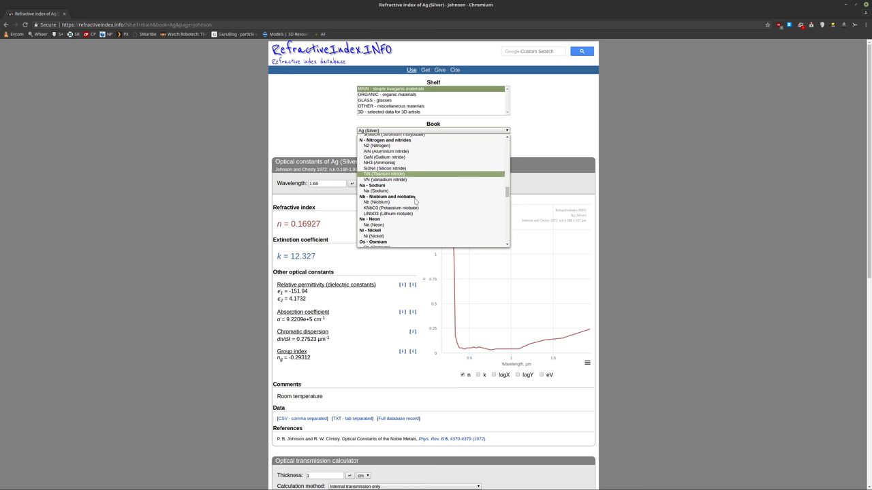
{"action": "scroll", "coordinate": [409, 201], "scroll_direction": "down", "scroll_amount": 10}
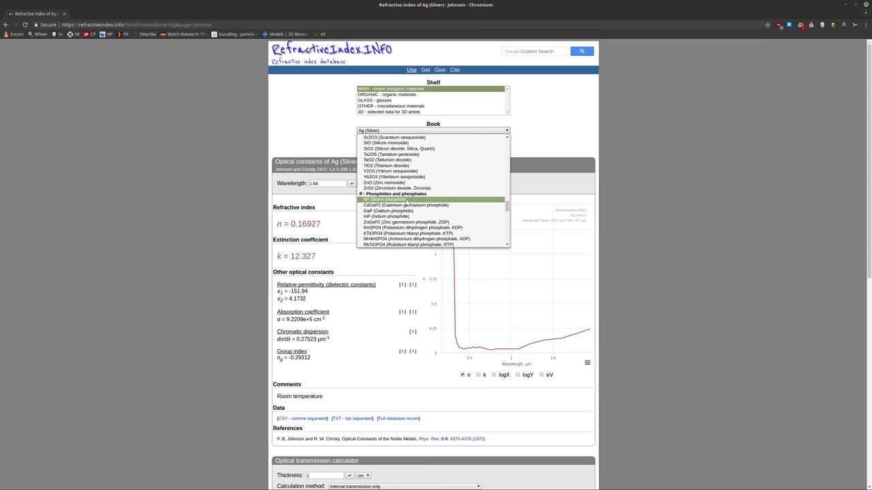
{"action": "scroll", "coordinate": [407, 202], "scroll_direction": "down", "scroll_amount": 10}
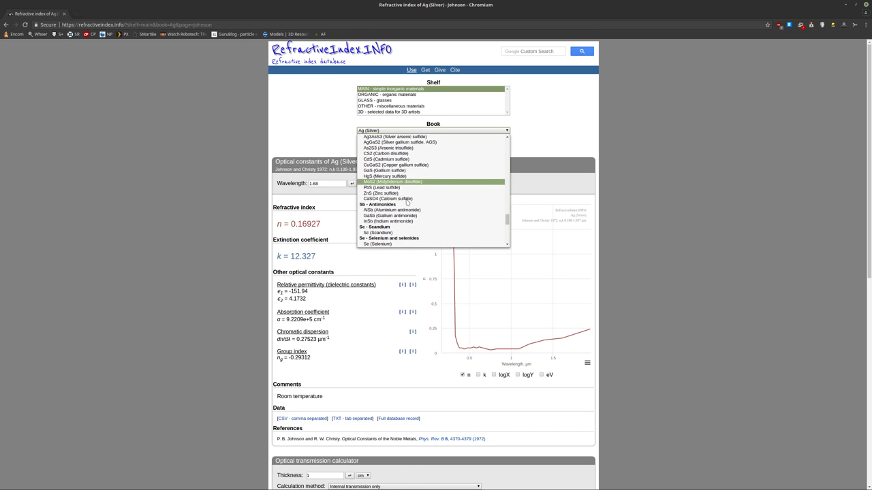
{"action": "scroll", "coordinate": [407, 202], "scroll_direction": "down", "scroll_amount": 1}
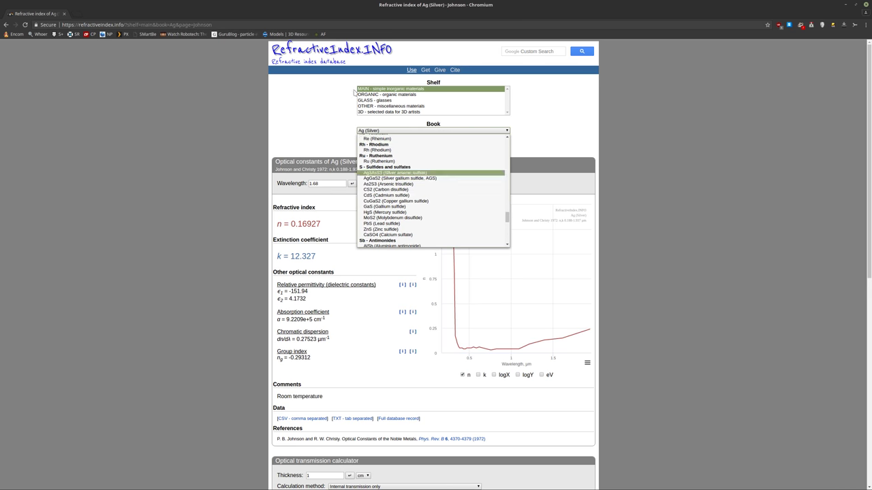
{"action": "left_click", "coordinate": [463, 104]}
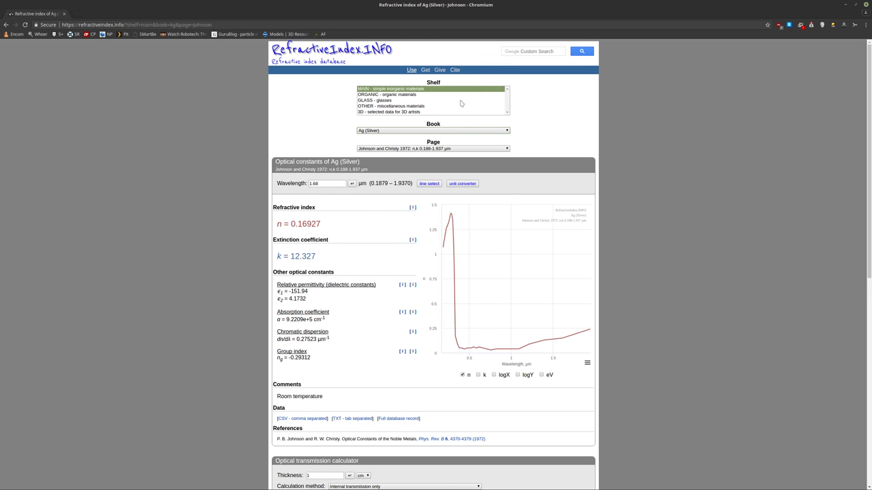
- Look up the PS - Polystyren page in the PLASTICS book of the shelf with selected data for 3D artists
{"action": "left_click", "coordinate": [374, 113]}
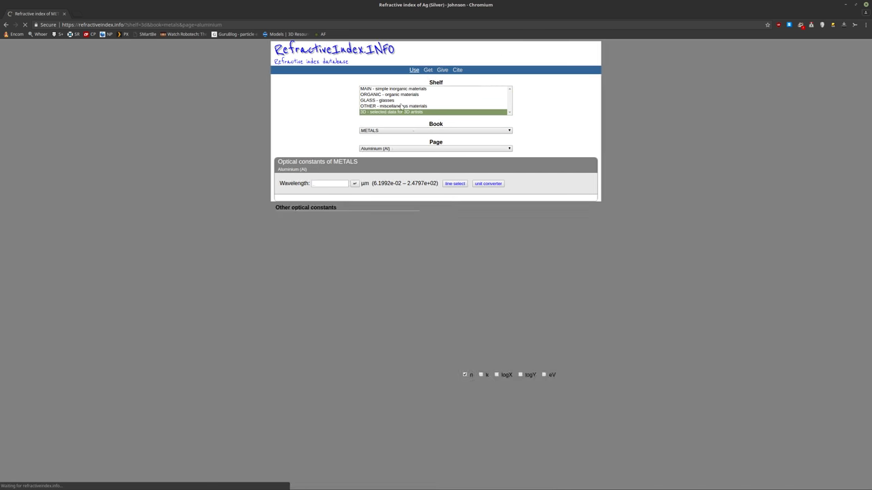
{"action": "left_click", "coordinate": [407, 131]}
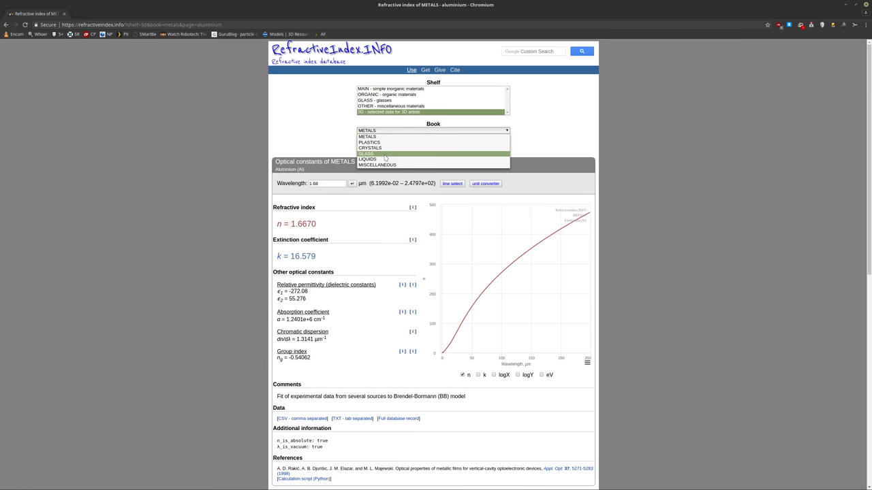
{"action": "left_click", "coordinate": [405, 143]}
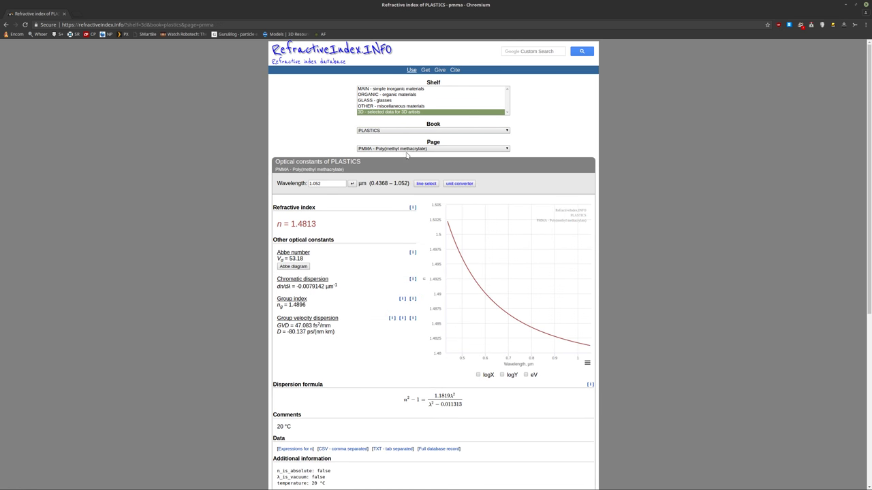
{"action": "left_click", "coordinate": [408, 150]}
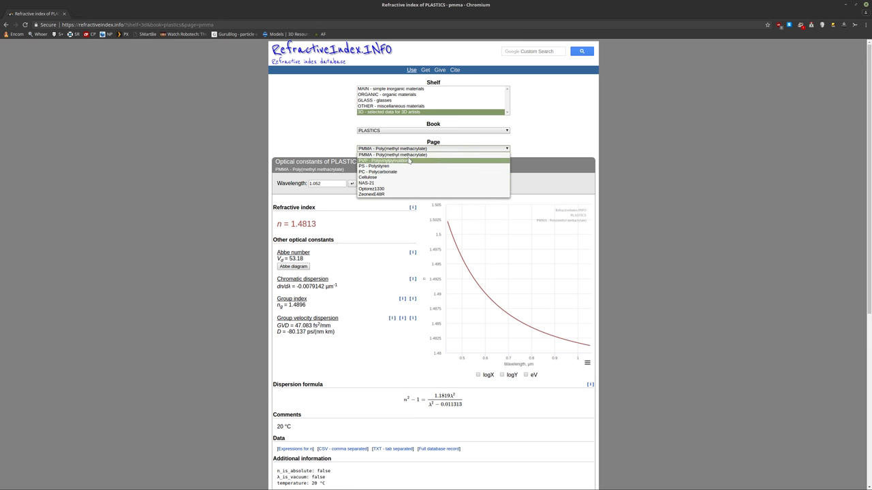
{"action": "left_click", "coordinate": [407, 167]}
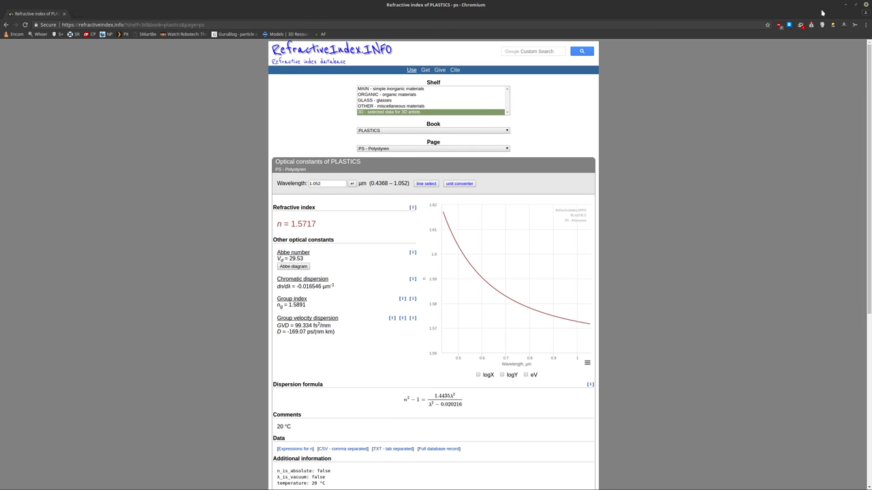
- Switch back to Blender and set the Fresnel node's IOR to 1.57
{"action": "left_click", "coordinate": [846, 6]}
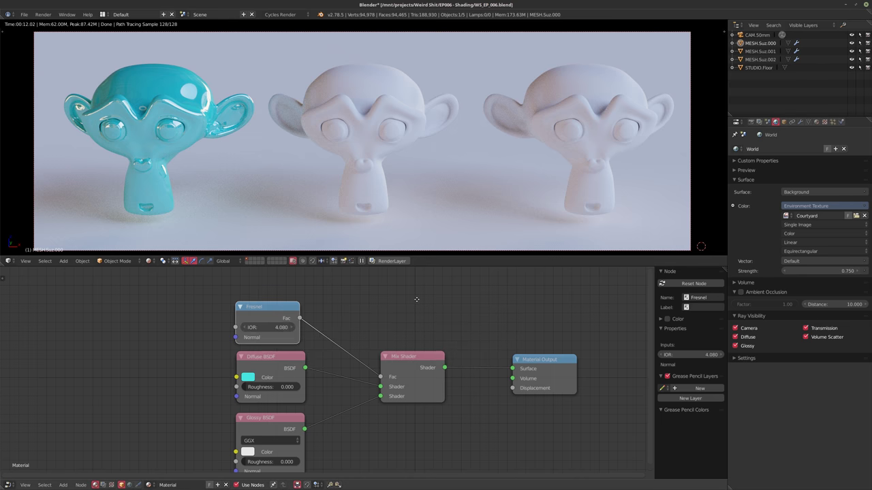
{"action": "middle_click_drag", "start_coordinate": [416, 300], "coordinate": [424, 290]}
{"action": "left_click", "coordinate": [270, 320]}
{"action": "type", "text": "1.57"}
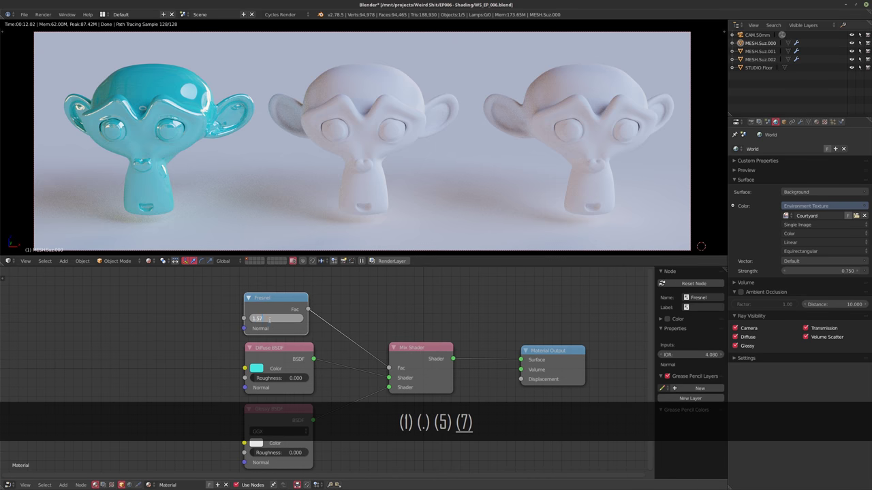
{"action": "key", "text": "Return"}
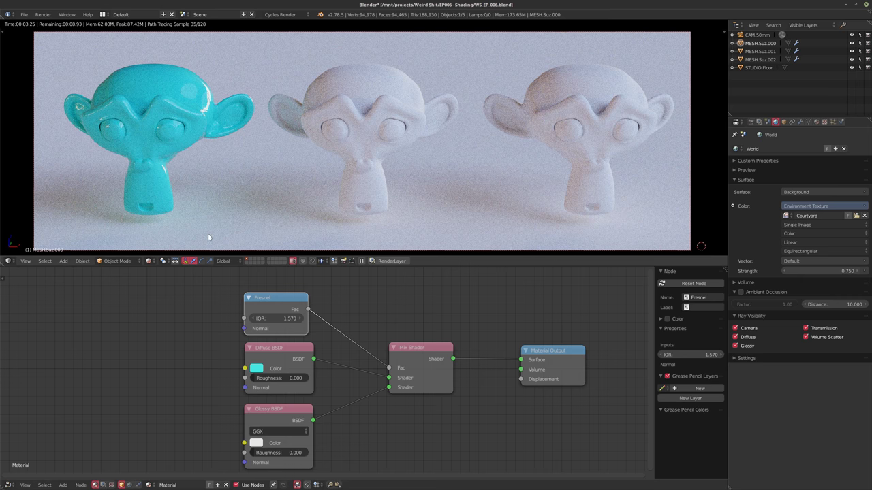
- Delete the Fresnel node and add a Layer Weight node above the Diffuse BSDF in its place
{"action": "middle_click_drag", "start_coordinate": [292, 300], "coordinate": [295, 290]}
{"action": "scroll", "coordinate": [295, 290], "scroll_direction": "down", "scroll_amount": 2}
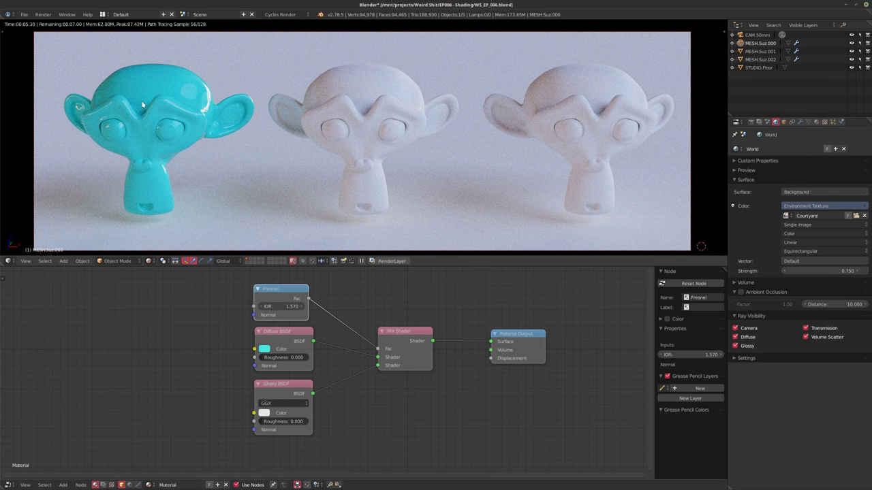
{"action": "middle_click_drag", "start_coordinate": [381, 324], "coordinate": [383, 325]}
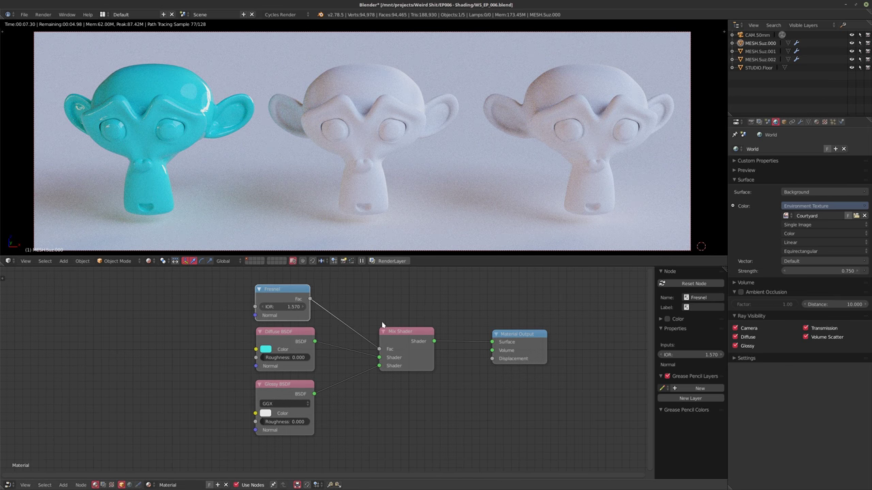
{"action": "middle_click_drag", "start_coordinate": [286, 292], "coordinate": [282, 303]}
{"action": "scroll", "coordinate": [275, 299], "scroll_direction": "up", "scroll_amount": 2}
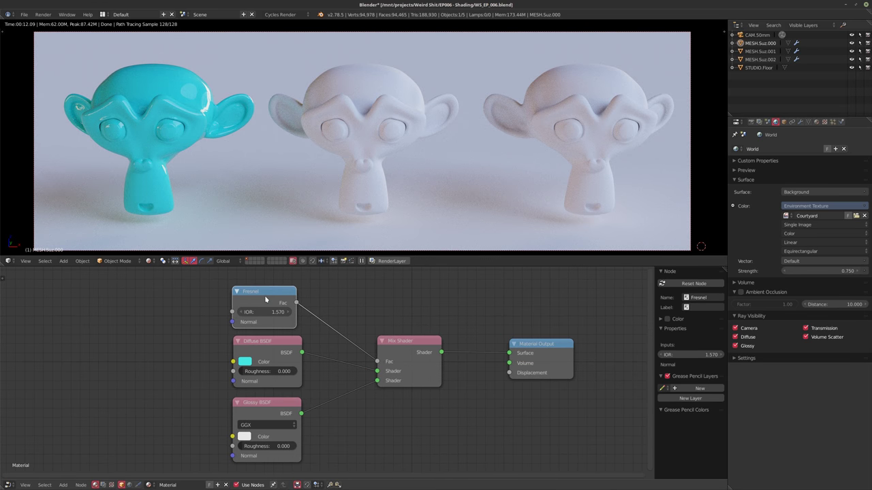
{"action": "key", "text": "shift+x"}
{"action": "key", "text": "ctrl+x"}
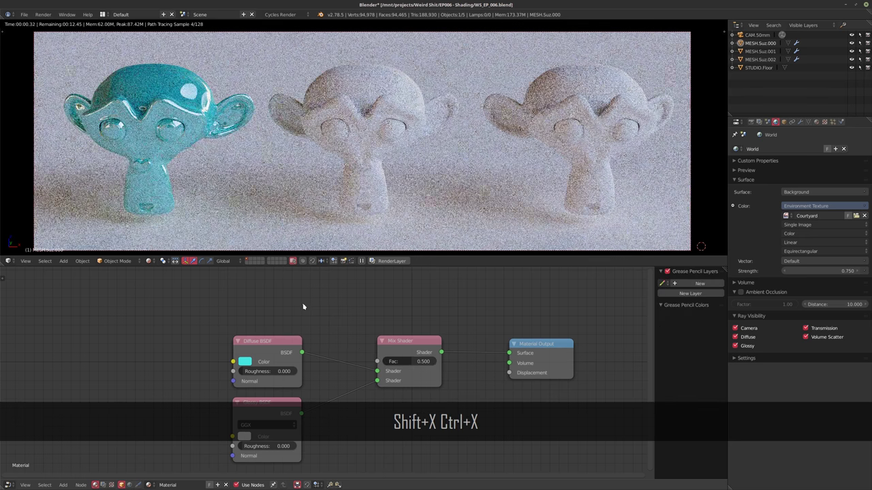
{"action": "key", "text": "shift+a"}
{"action": "mouse_move", "coordinate": [292, 310]}
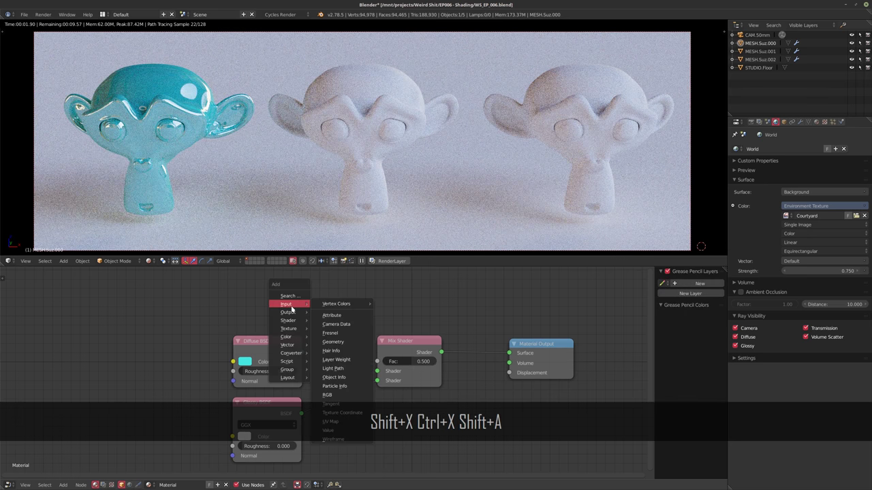
{"action": "left_click", "coordinate": [342, 361]}
{"action": "left_click", "coordinate": [258, 292]}
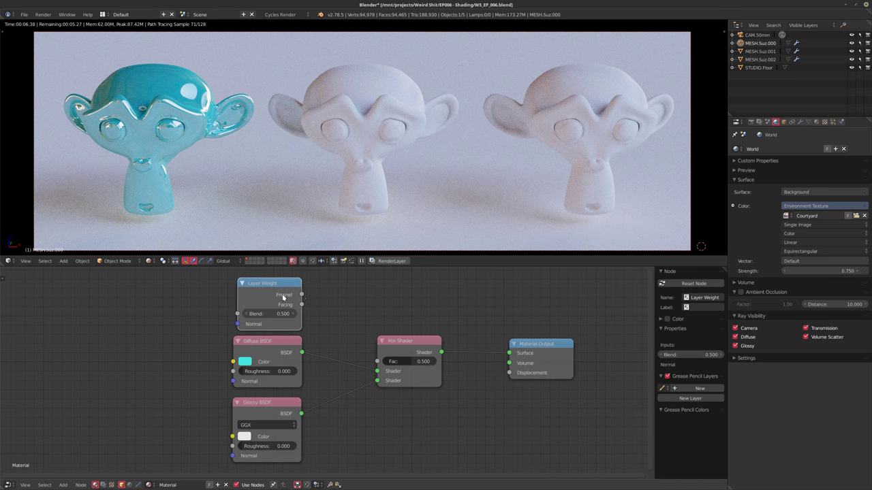
- Connect the Layer Weight's Fresnel output to the Mix Shader's Fac input and nudge the Layer Weight node slightly
{"action": "left_click_drag", "start_coordinate": [301, 294], "coordinate": [377, 362]}
{"action": "scroll", "coordinate": [321, 331], "scroll_direction": "up", "scroll_amount": 1}
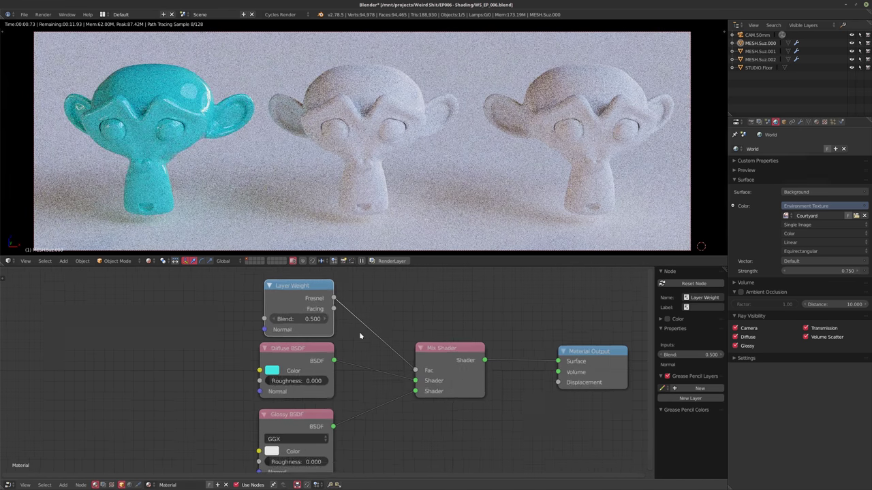
{"action": "left_click_drag", "start_coordinate": [322, 284], "coordinate": [316, 286]}
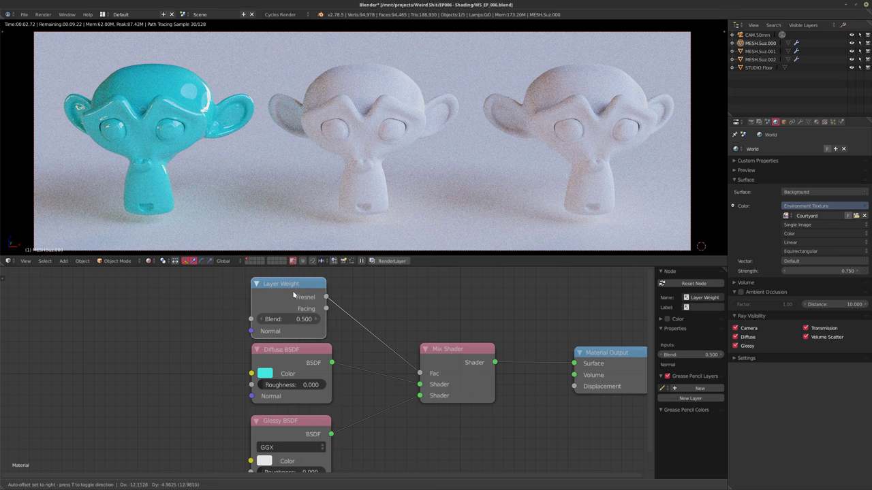
- Try the Layer Weight's Blend at both extremes, 1.000 and 0.000
{"action": "middle_click_drag", "start_coordinate": [341, 331], "coordinate": [342, 337]}
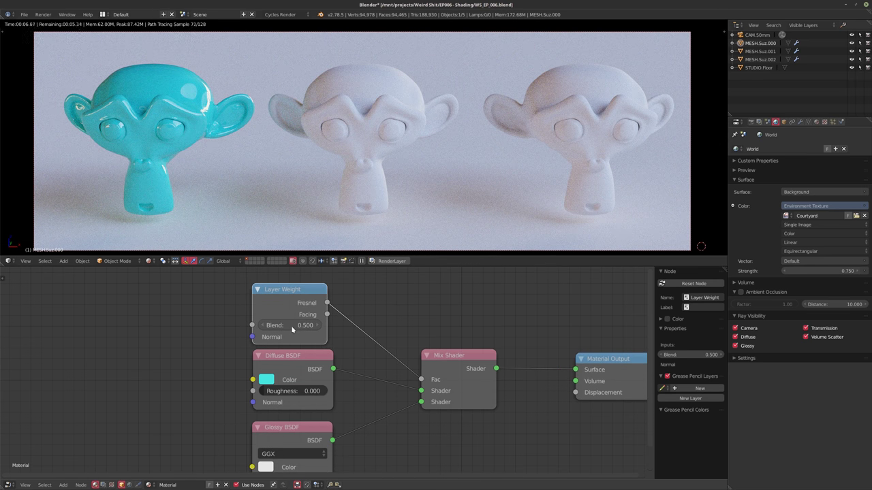
{"action": "left_click_drag", "start_coordinate": [292, 329], "coordinate": [321, 326]}
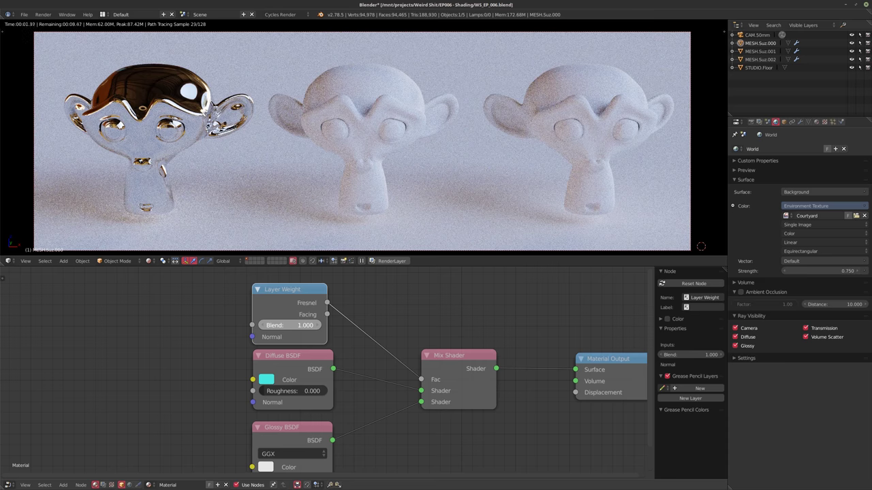
{"action": "left_click_drag", "start_coordinate": [321, 326], "coordinate": [263, 326]}
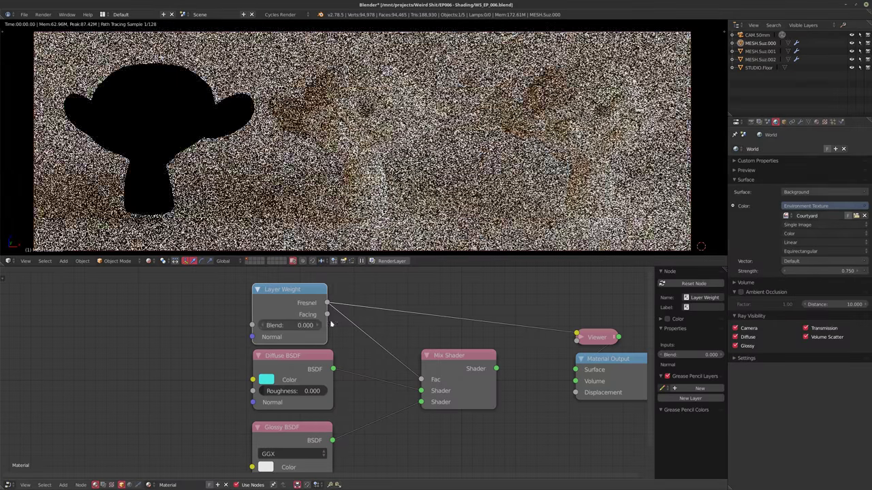
- Set the Layer Weight's Blend to 0.490 while previewing its Fresnel output, and restore the Mix Shader to the Material Output
{"action": "left_click", "coordinate": [293, 298], "text": "ctrl+shift"}
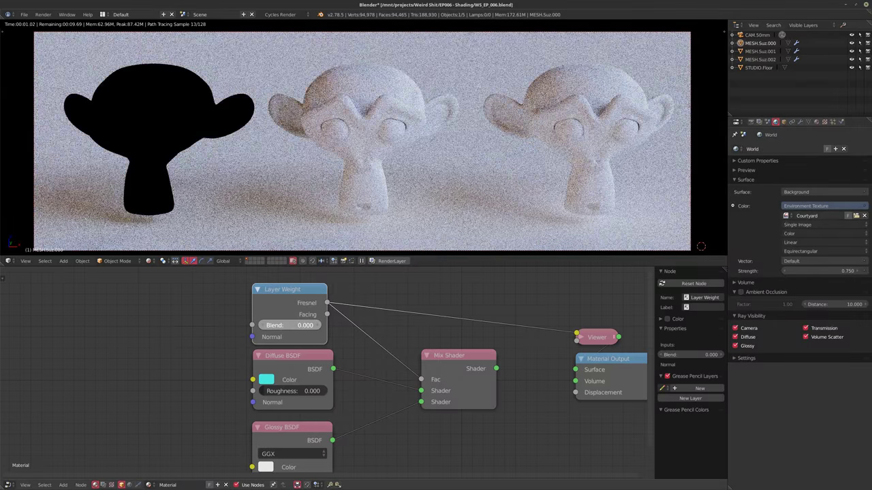
{"action": "left_click_drag", "start_coordinate": [262, 325], "coordinate": [320, 326], "text": "ctrl"}
{"action": "middle_click_drag", "start_coordinate": [414, 324], "coordinate": [416, 321]}
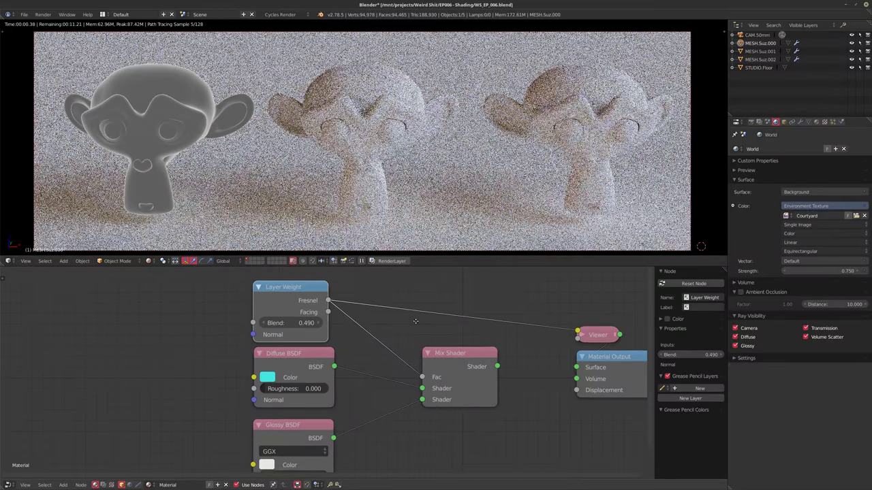
{"action": "left_click", "coordinate": [422, 353], "text": "ctrl+shift"}
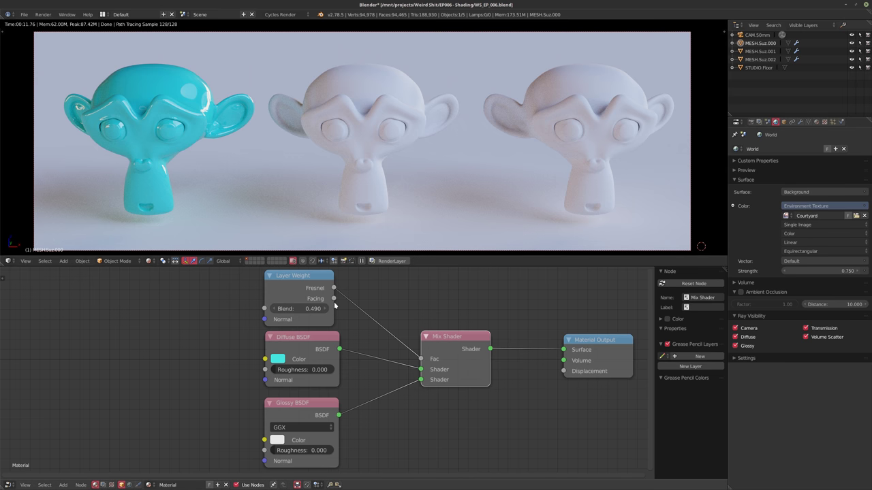
- Darken the Glossy BSDF color to a dark grey by lowering its brightness
{"action": "scroll", "coordinate": [416, 354], "scroll_direction": "down", "scroll_amount": 4}
{"action": "middle_click_drag", "start_coordinate": [365, 347], "coordinate": [300, 352]}
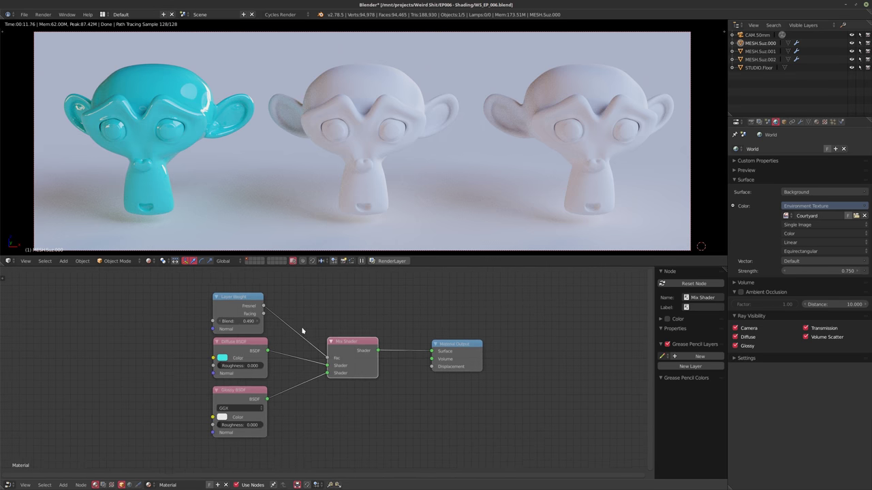
{"action": "scroll", "coordinate": [259, 318], "scroll_direction": "up", "scroll_amount": 2}
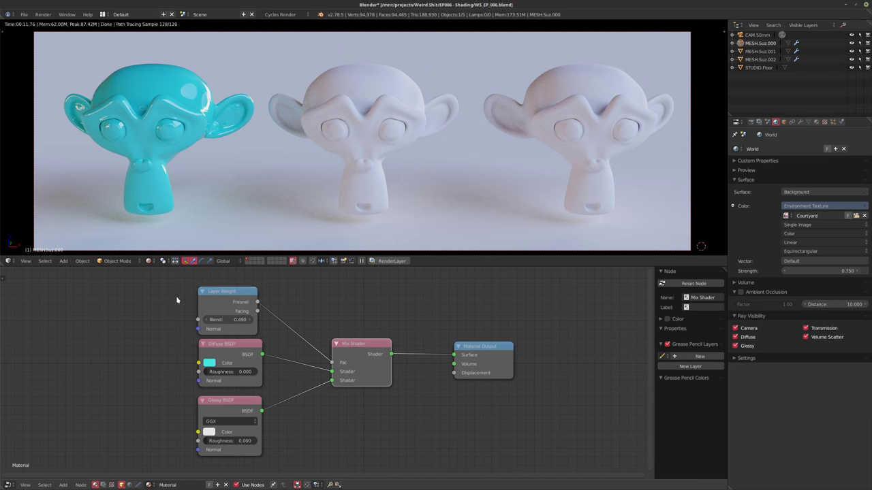
{"action": "left_click", "coordinate": [209, 432]}
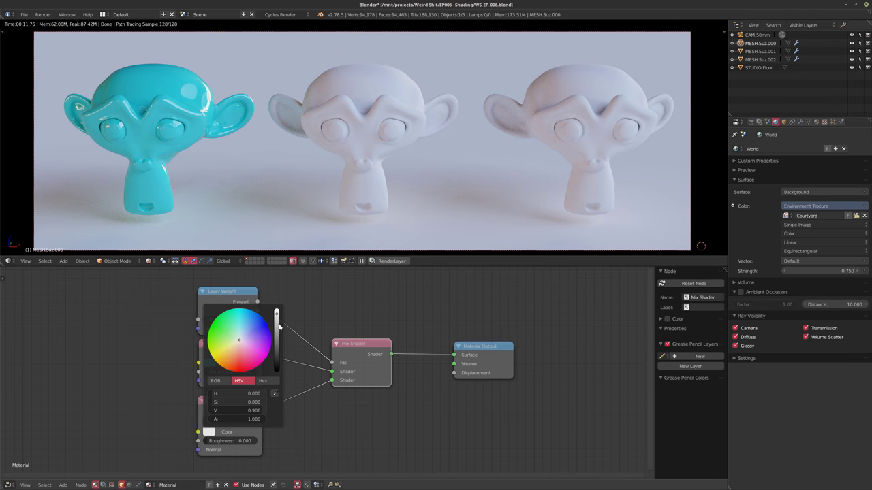
{"action": "left_click_drag", "start_coordinate": [279, 327], "coordinate": [277, 348]}
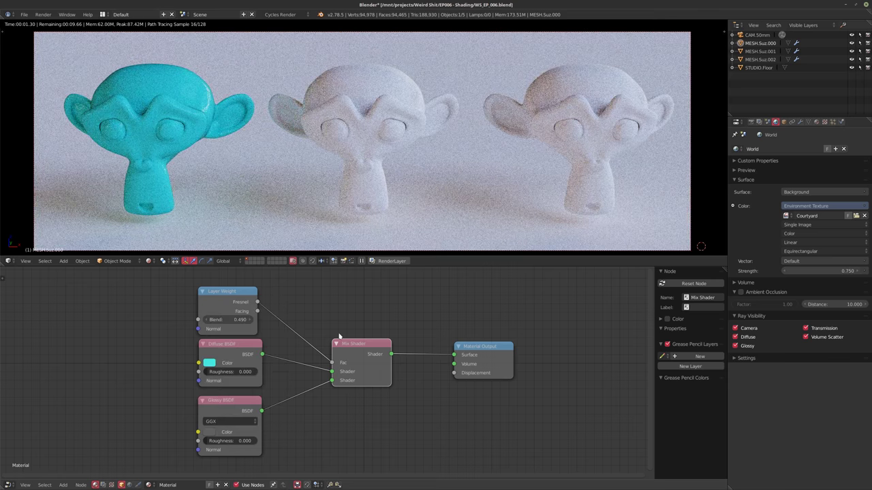
- Lower the Layer Weight's Blend to 0.310
{"action": "middle_click_drag", "start_coordinate": [338, 336], "coordinate": [382, 311]}
{"action": "scroll", "coordinate": [381, 312], "scroll_direction": "up", "scroll_amount": 2}
{"action": "left_click_drag", "start_coordinate": [250, 295], "coordinate": [188, 294]}
{"action": "middle_click_drag", "start_coordinate": [316, 306], "coordinate": [332, 310]}
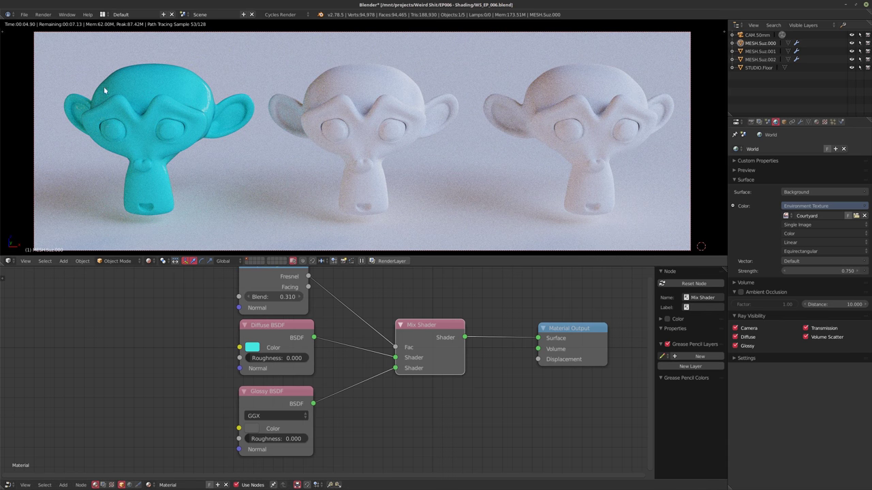
- Brighten the Glossy BSDF color to near white and slightly widen the Layer Weight node
{"action": "left_click", "coordinate": [252, 428]}
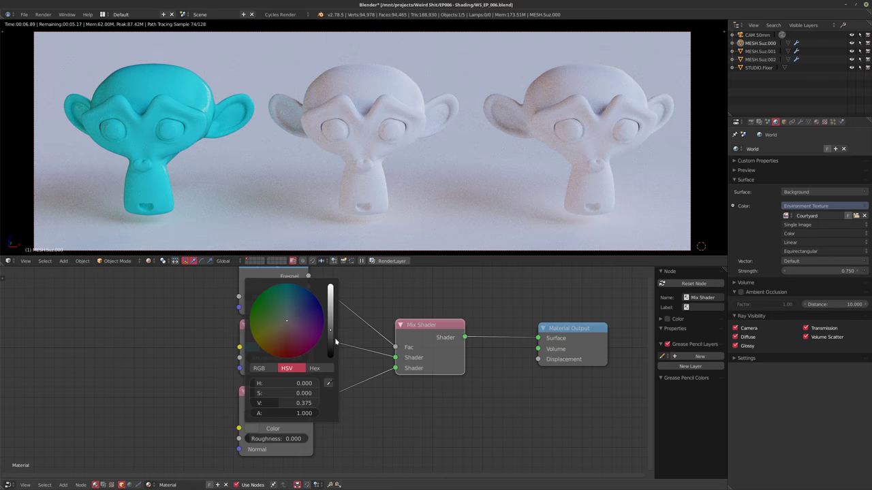
{"action": "left_click_drag", "start_coordinate": [332, 342], "coordinate": [332, 286]}
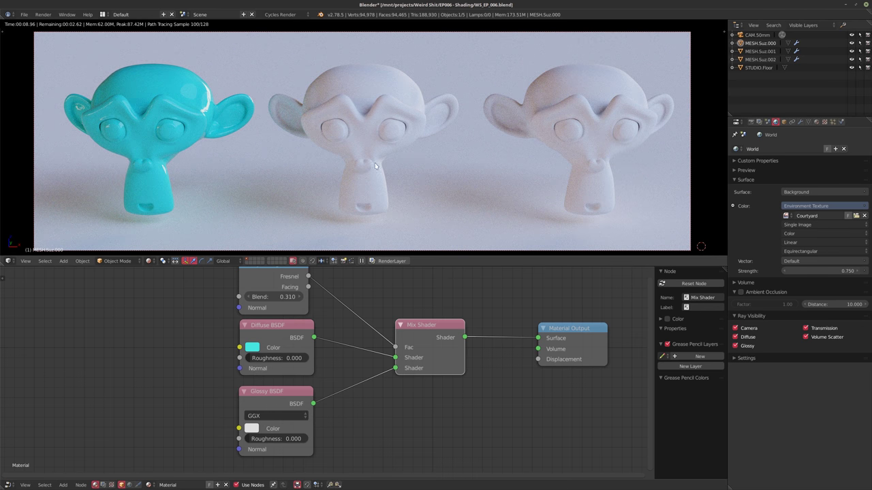
{"action": "scroll", "coordinate": [296, 363], "scroll_direction": "down", "scroll_amount": 2}
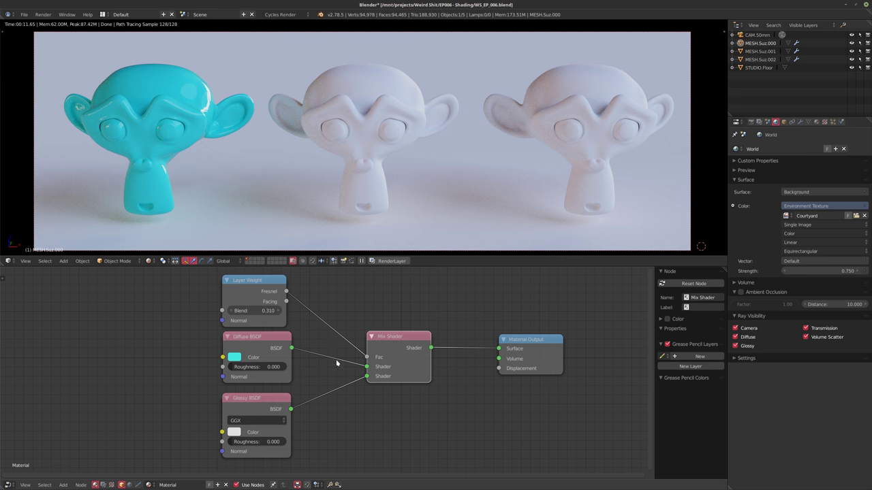
{"action": "middle_click_drag", "start_coordinate": [350, 344], "coordinate": [303, 340]}
{"action": "scroll", "coordinate": [273, 320], "scroll_direction": "down", "scroll_amount": 1}
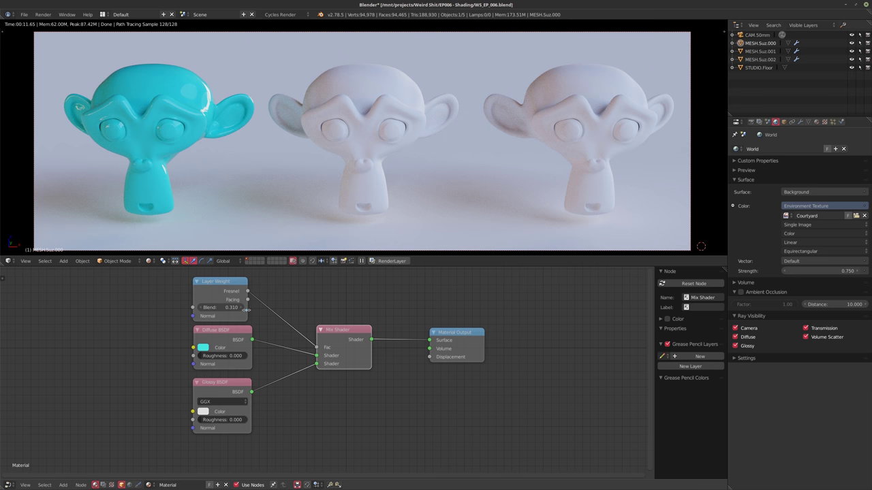
{"action": "left_click_drag", "start_coordinate": [246, 309], "coordinate": [250, 312]}
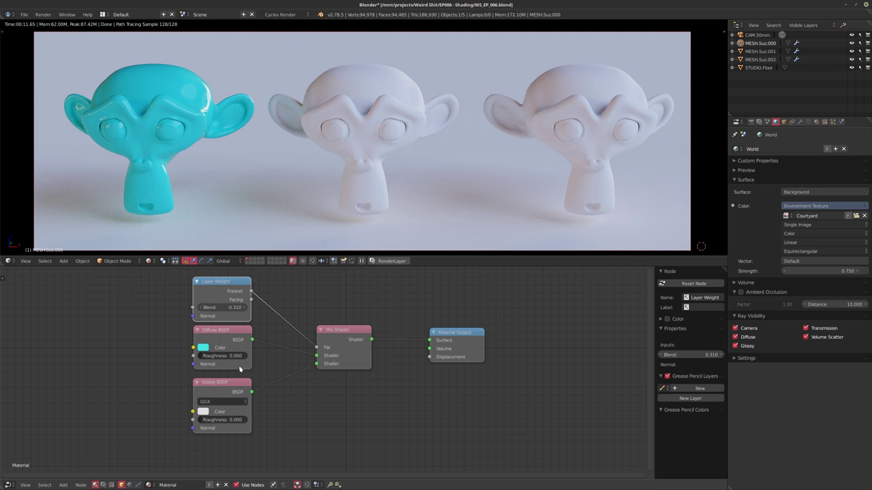
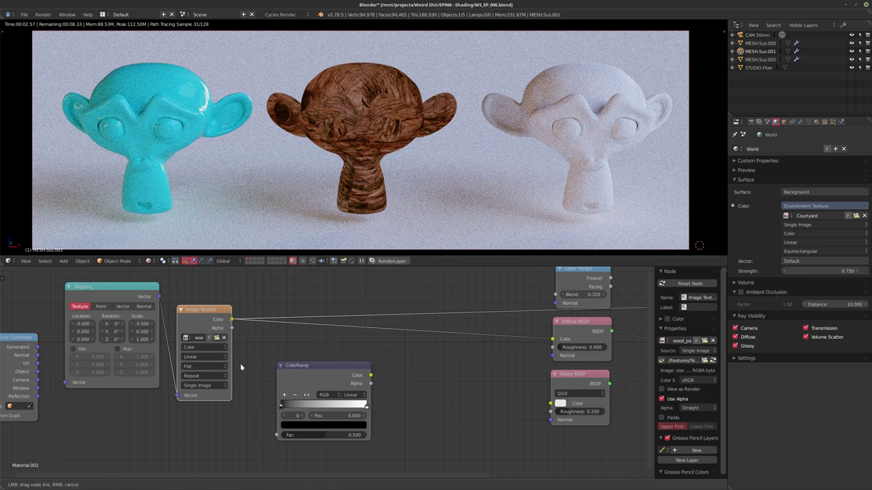
- Feed the wood Image Texture's Color into the ColorRamp's Fac and flip the color ramp
{"action": "left_click_drag", "start_coordinate": [276, 440], "coordinate": [276, 437]}
{"action": "scroll", "coordinate": [405, 368], "scroll_direction": "up", "scroll_amount": 2}
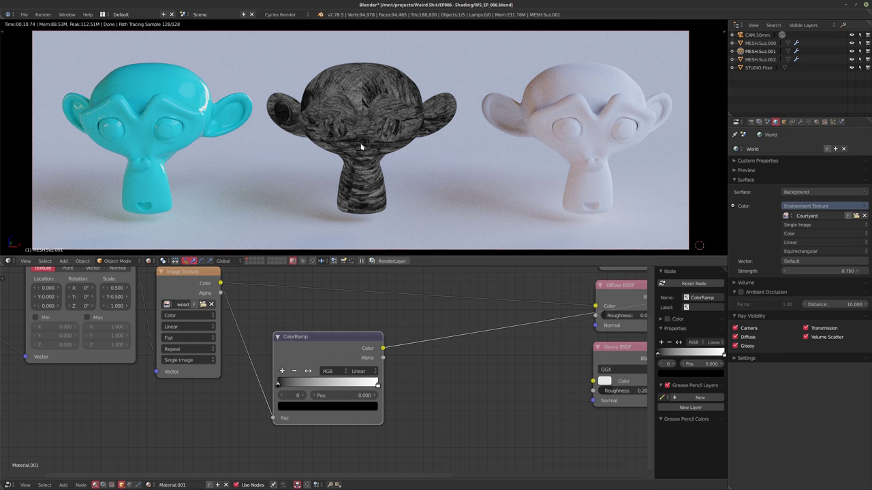
{"action": "left_click", "coordinate": [308, 371]}
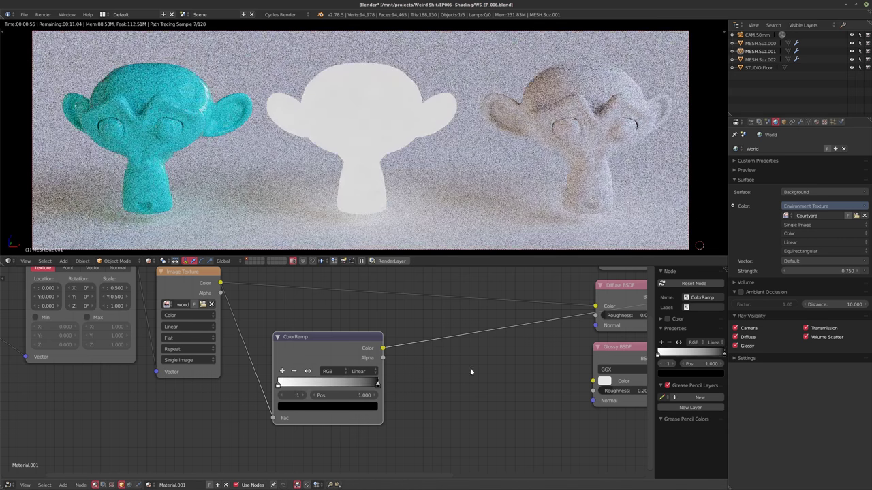
- Move the ColorRamp's black stop to position 0.179 and darken its white stop to mid grey
{"action": "middle_click_drag", "start_coordinate": [469, 369], "coordinate": [488, 366]}
{"action": "scroll", "coordinate": [489, 366], "scroll_direction": "up", "scroll_amount": 2}
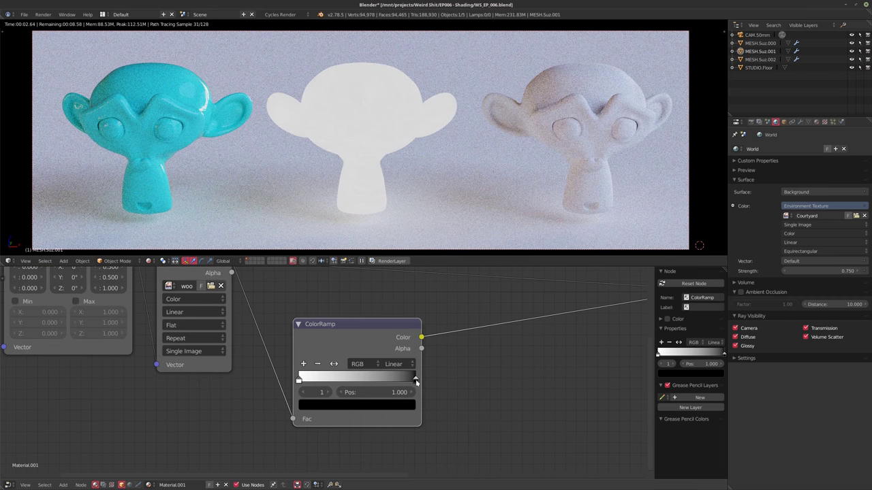
{"action": "left_click_drag", "start_coordinate": [411, 381], "coordinate": [320, 380]}
{"action": "middle_click_drag", "start_coordinate": [319, 380], "coordinate": [280, 385]}
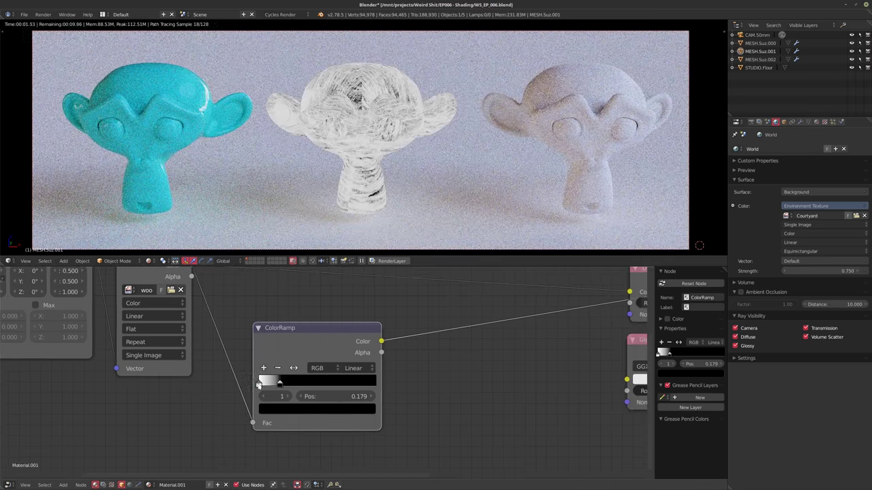
{"action": "left_click", "coordinate": [259, 385]}
{"action": "left_click", "coordinate": [348, 412]}
{"action": "left_click_drag", "start_coordinate": [351, 274], "coordinate": [352, 297]}
- Connect the ColorRamp's Color to the Glossy BSDF's Roughness and restore the Mix Shader as the previewed output
{"action": "scroll", "coordinate": [414, 372], "scroll_direction": "down", "scroll_amount": 1}
{"action": "middle_click_drag", "start_coordinate": [503, 370], "coordinate": [388, 370]}
{"action": "scroll", "coordinate": [414, 371], "scroll_direction": "down", "scroll_amount": 1}
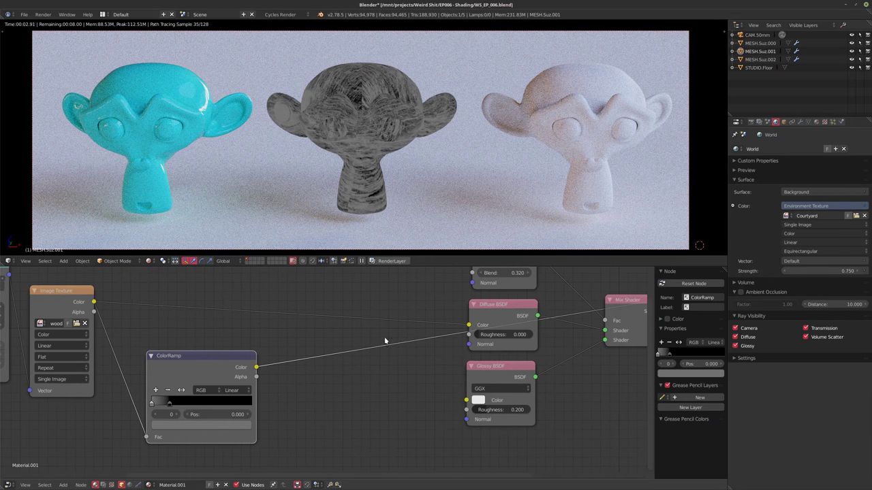
{"action": "left_click_drag", "start_coordinate": [257, 367], "coordinate": [466, 410]}
{"action": "middle_click_drag", "start_coordinate": [591, 379], "coordinate": [498, 392]}
{"action": "left_click", "coordinate": [550, 332], "text": "ctrl+shift"}
{"action": "middle_click_drag", "start_coordinate": [299, 380], "coordinate": [345, 365]}
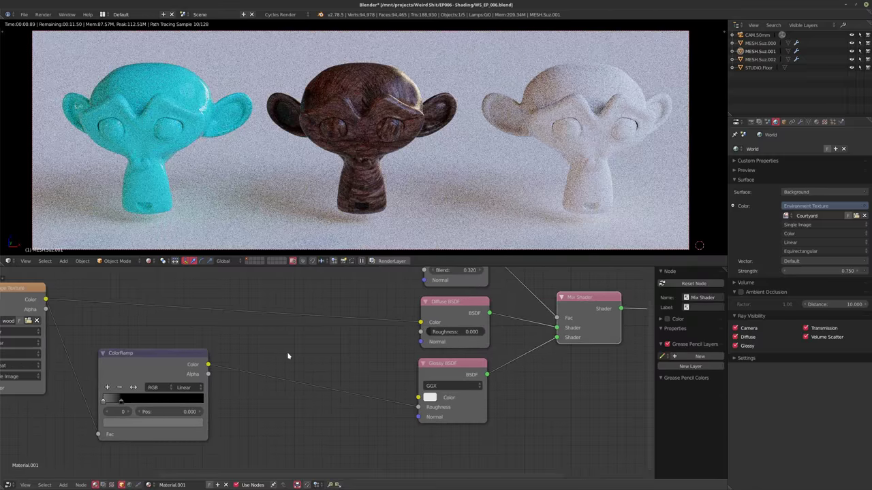
- Try placing the ColorRamp's two stops closer together, with the grey stop at position 0.092
{"action": "scroll", "coordinate": [361, 135], "scroll_direction": "up", "scroll_amount": 6}
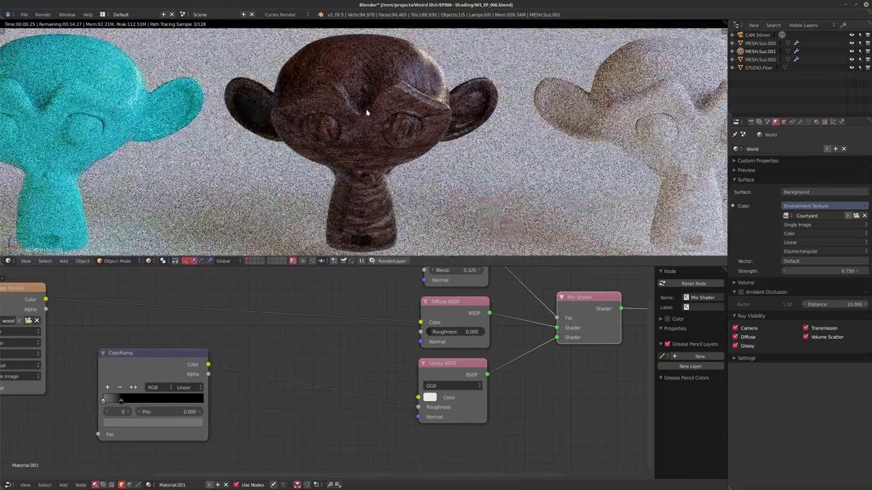
{"action": "scroll", "coordinate": [339, 164], "scroll_direction": "up", "scroll_amount": 3}
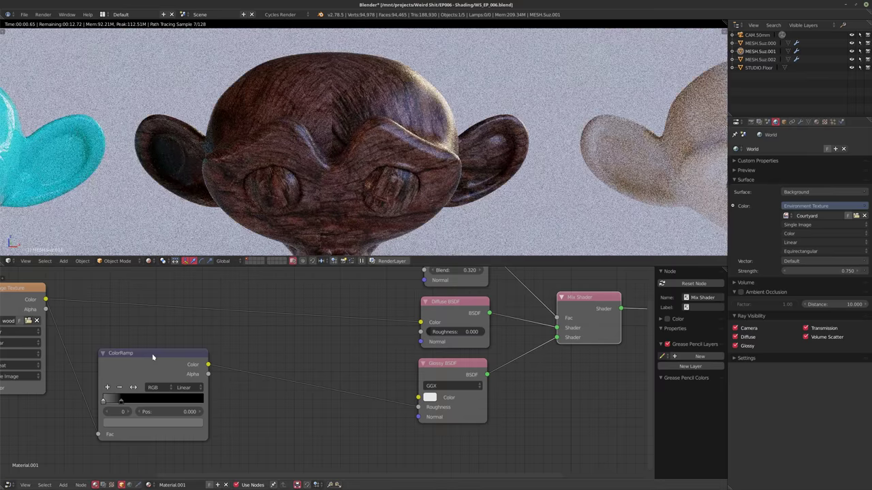
{"action": "left_click_drag", "start_coordinate": [118, 403], "coordinate": [107, 403]}
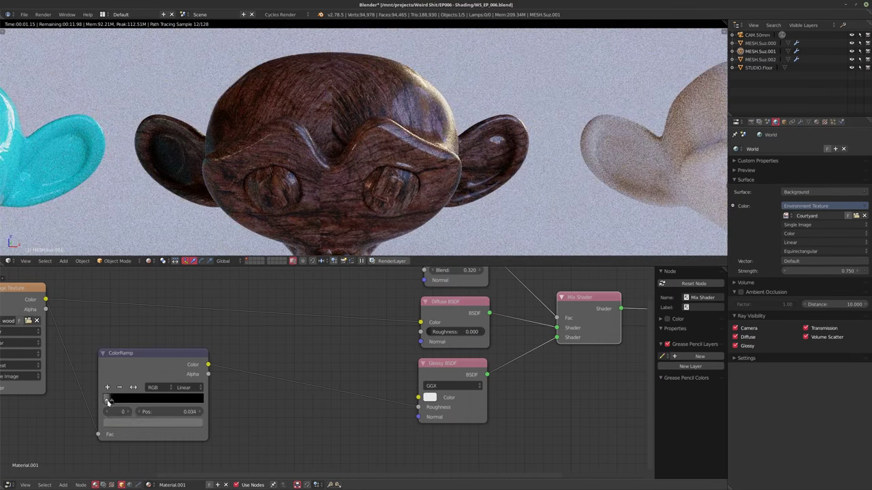
{"action": "left_click", "coordinate": [113, 401]}
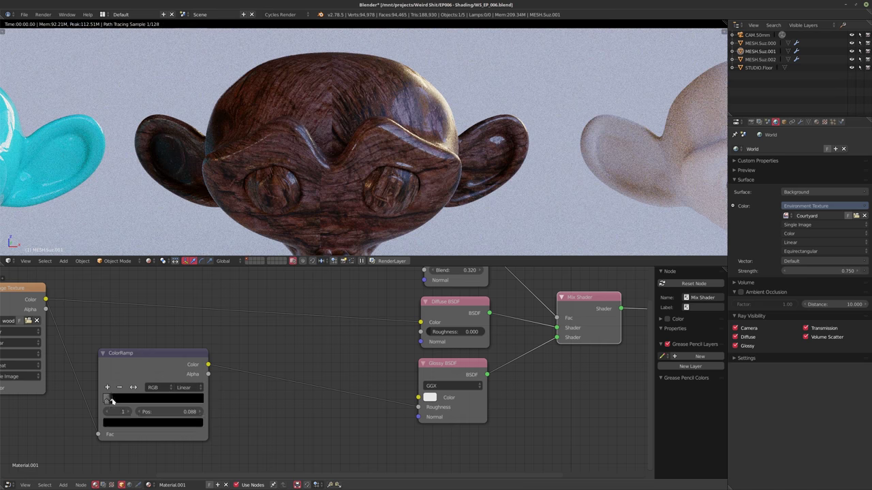
{"action": "left_click_drag", "start_coordinate": [105, 401], "coordinate": [113, 401]}
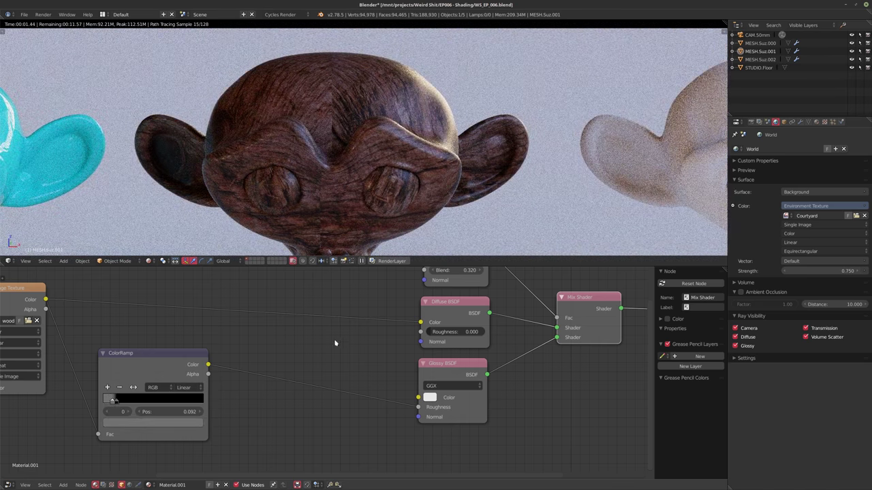
- Brighten the ColorRamp's grey stop to light grey for a rougher reflection on the wood head
{"action": "scroll", "coordinate": [401, 147], "scroll_direction": "down", "scroll_amount": 7}
{"action": "middle_click_drag", "start_coordinate": [367, 166], "coordinate": [360, 159]}
{"action": "scroll", "coordinate": [368, 137], "scroll_direction": "up", "scroll_amount": 4}
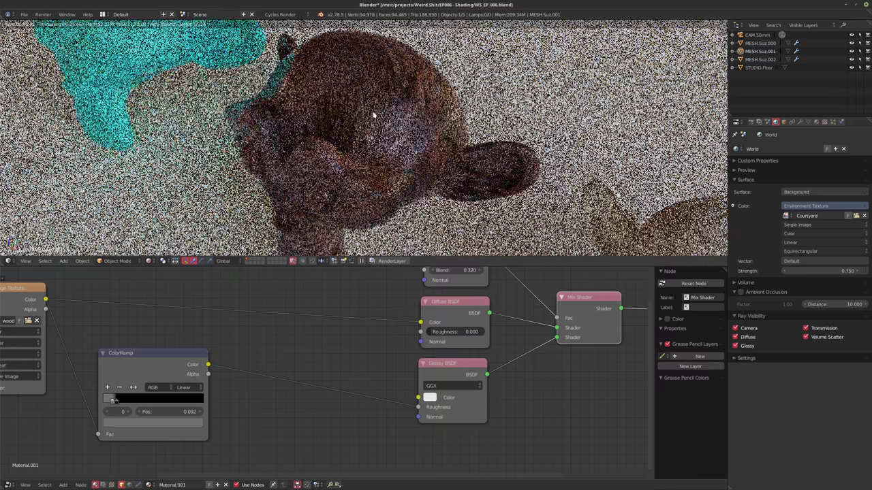
{"action": "middle_click_drag", "start_coordinate": [373, 116], "coordinate": [443, 140]}
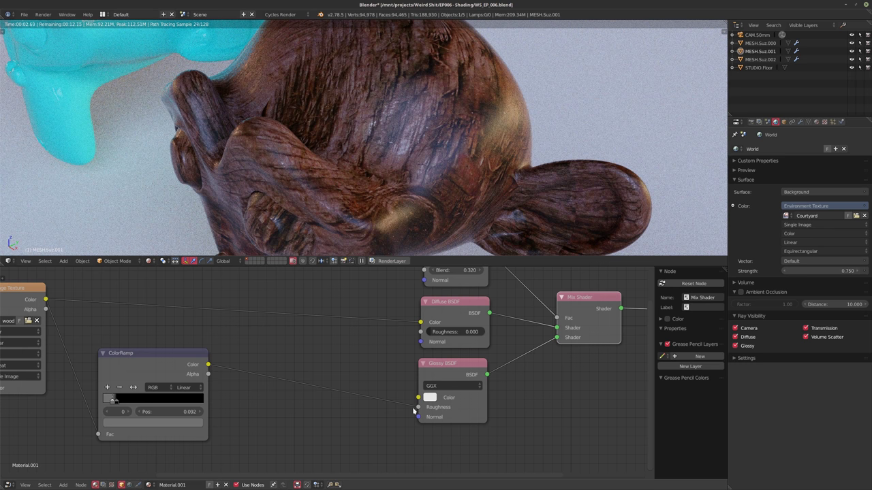
{"action": "middle_click_drag", "start_coordinate": [286, 194], "coordinate": [361, 162]}
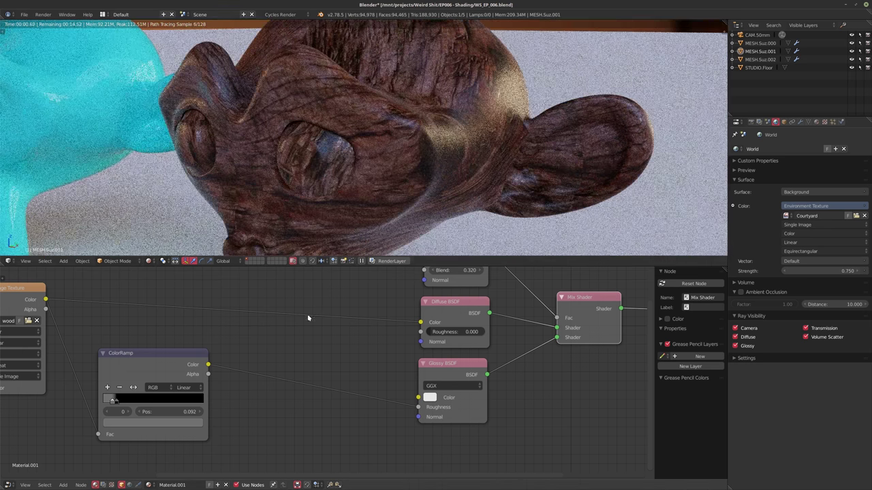
{"action": "left_click", "coordinate": [138, 423]}
{"action": "left_click_drag", "start_coordinate": [183, 326], "coordinate": [183, 293]}
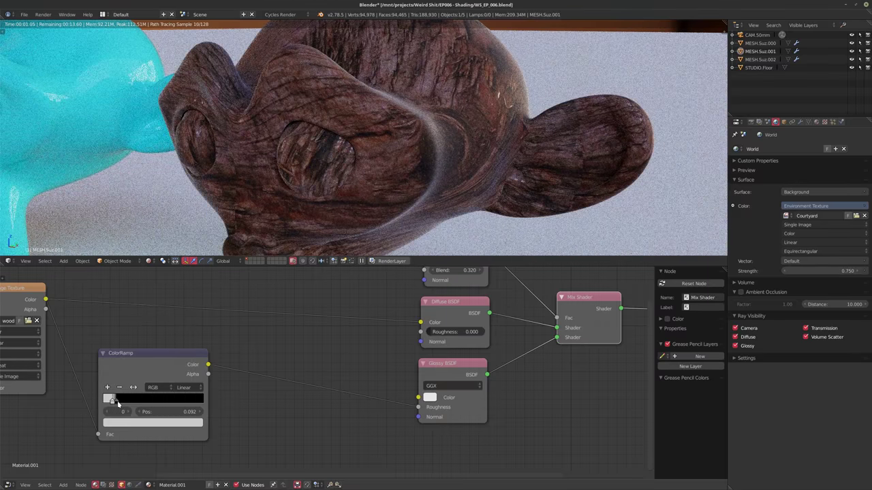
- Move the ColorRamp's light stop to position 0.038 and shift its black stop to 0.111
{"action": "left_click", "coordinate": [117, 402]}
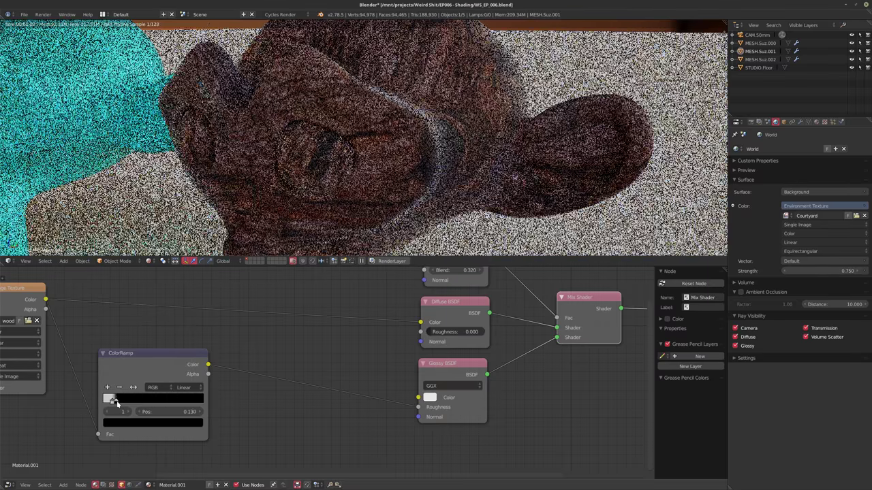
{"action": "left_click", "coordinate": [109, 401]}
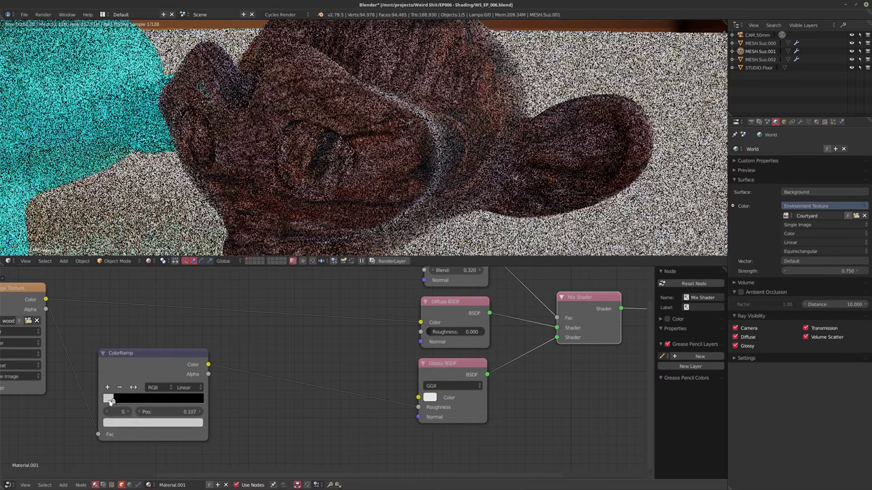
{"action": "left_click_drag", "start_coordinate": [105, 402], "coordinate": [104, 401]}
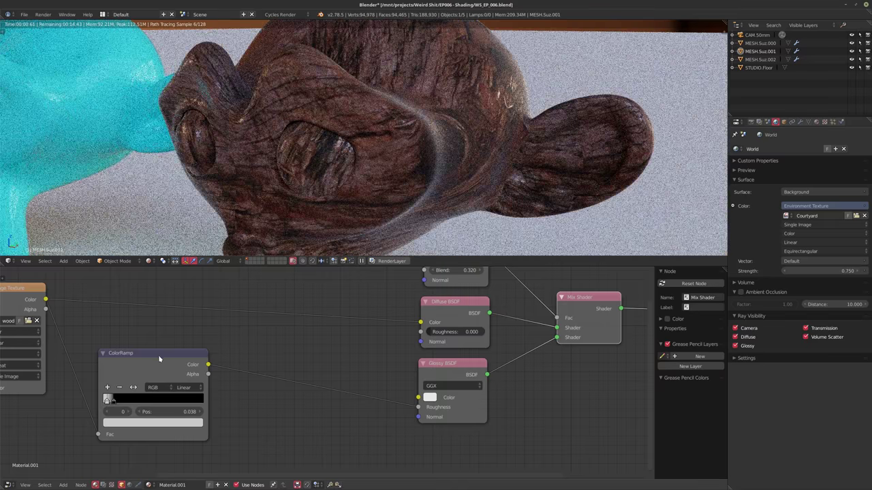
- Set the ColorRamp's black stop to position 0.057 while previewing the ramp, and restore the Mix Shader output
{"action": "left_click", "coordinate": [159, 358], "text": "ctrl+shift"}
{"action": "middle_click_drag", "start_coordinate": [292, 417], "coordinate": [364, 411]}
{"action": "left_click", "coordinate": [189, 401]}
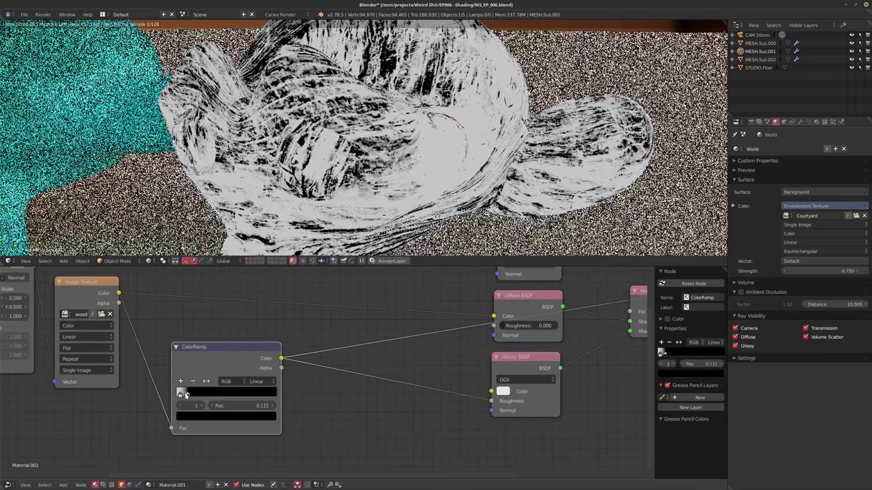
{"action": "middle_click_drag", "start_coordinate": [370, 373], "coordinate": [319, 393]}
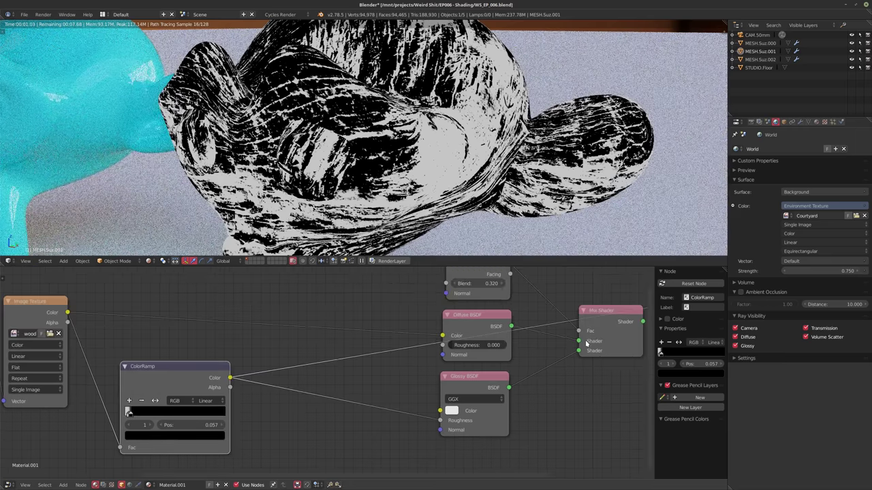
{"action": "left_click", "coordinate": [607, 320], "text": "ctrl+shift"}
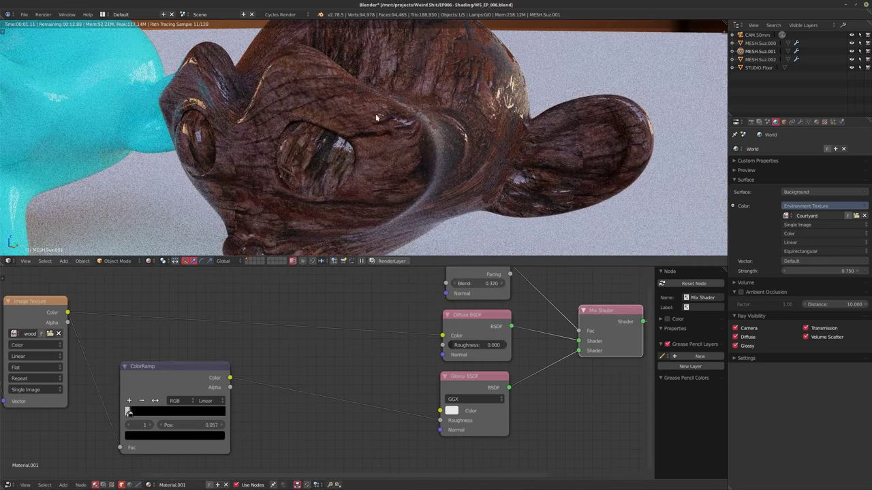
- Examine the reflections on the middle wood head from several angles and return to the camera view
{"action": "middle_click_drag", "start_coordinate": [358, 126], "coordinate": [505, 154]}
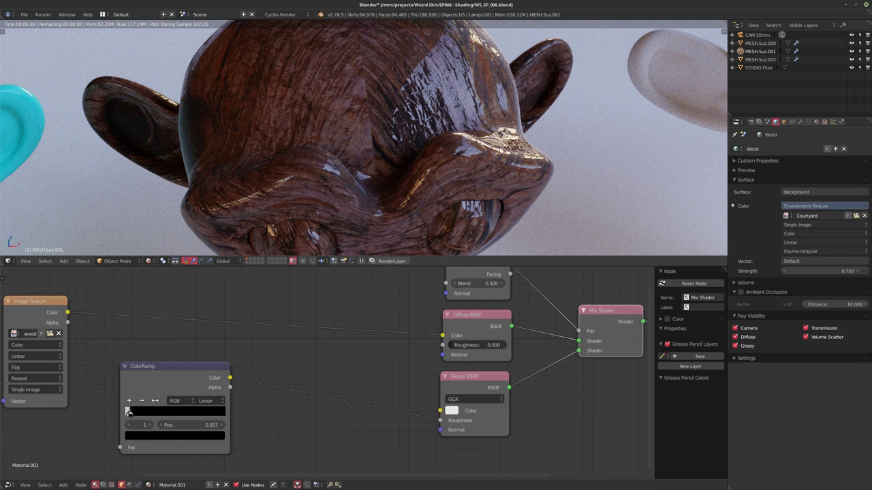
{"action": "middle_click_drag", "start_coordinate": [495, 160], "coordinate": [526, 167]}
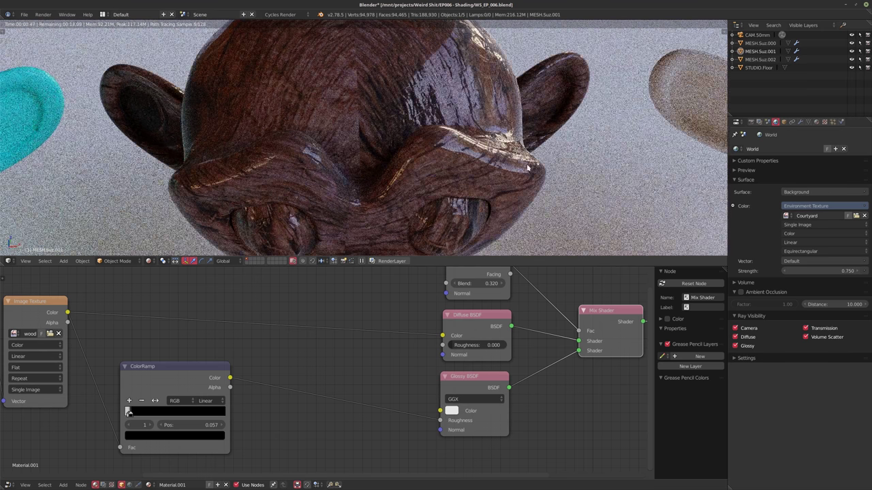
{"action": "middle_click_drag", "start_coordinate": [424, 208], "coordinate": [472, 174]}
{"action": "scroll", "coordinate": [471, 175], "scroll_direction": "up", "scroll_amount": 2}
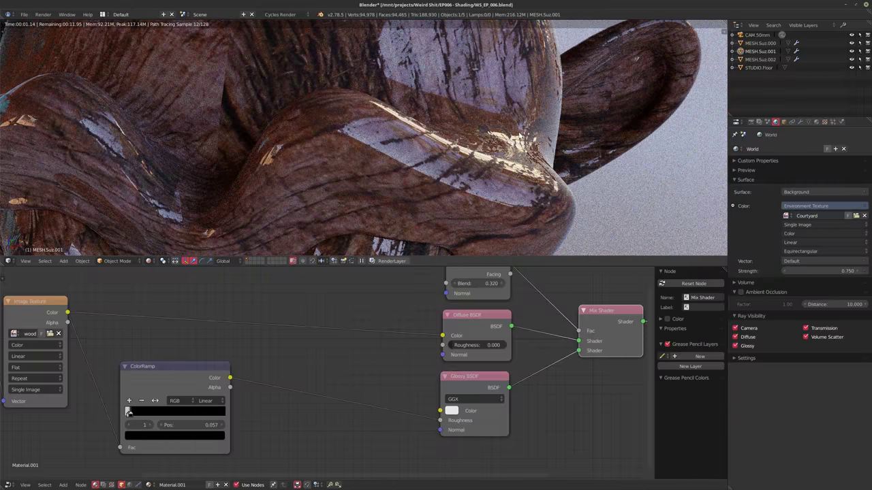
{"action": "mouse_move", "coordinate": [315, 166]}
{"action": "middle_mouse_down"}
{"action": "mouse_move", "coordinate": [249, 182]}
{"action": "mouse_move", "coordinate": [301, 175]}
{"action": "middle_mouse_up"}
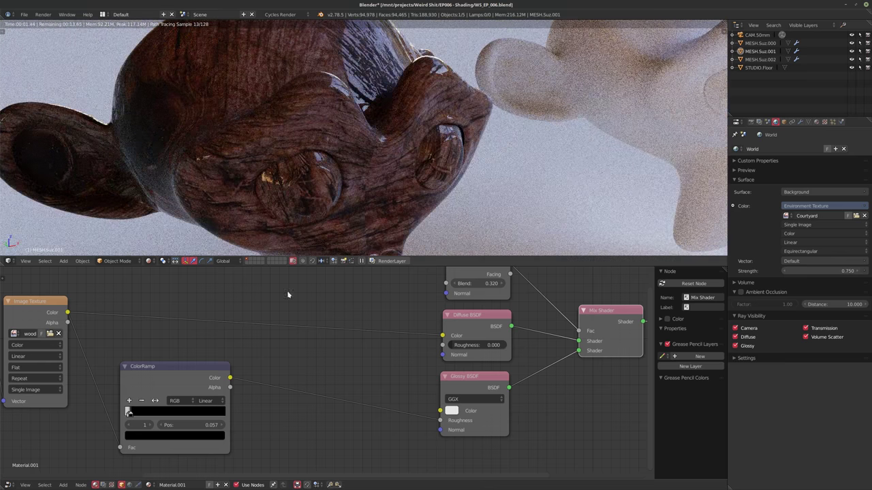
{"action": "middle_click_drag", "start_coordinate": [414, 124], "coordinate": [385, 129]}
{"action": "scroll", "coordinate": [404, 129], "scroll_direction": "down", "scroll_amount": 3}
{"action": "scroll", "coordinate": [348, 177], "scroll_direction": "down", "scroll_amount": 2}
{"action": "key", "text": "KP_0"}
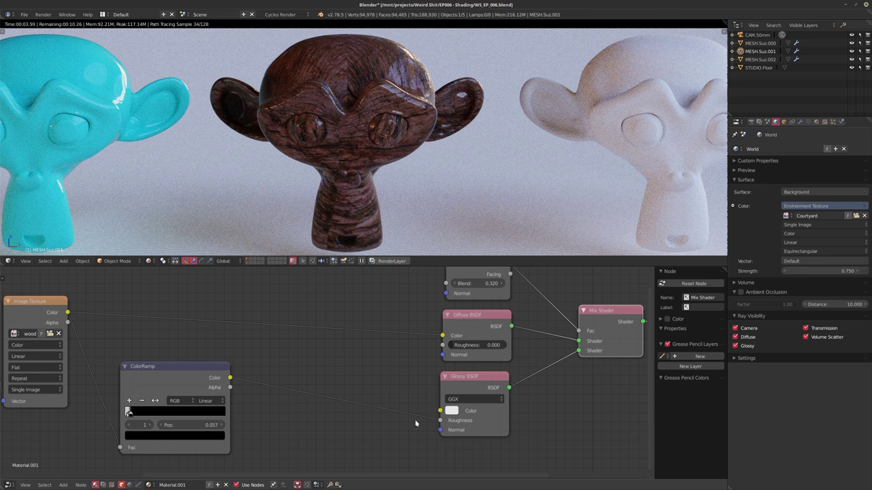
- Unplug the ColorRamp from the Glossy BSDF's Roughness for comparison, and reconnect it
{"action": "left_click_drag", "start_coordinate": [440, 421], "coordinate": [410, 438]}
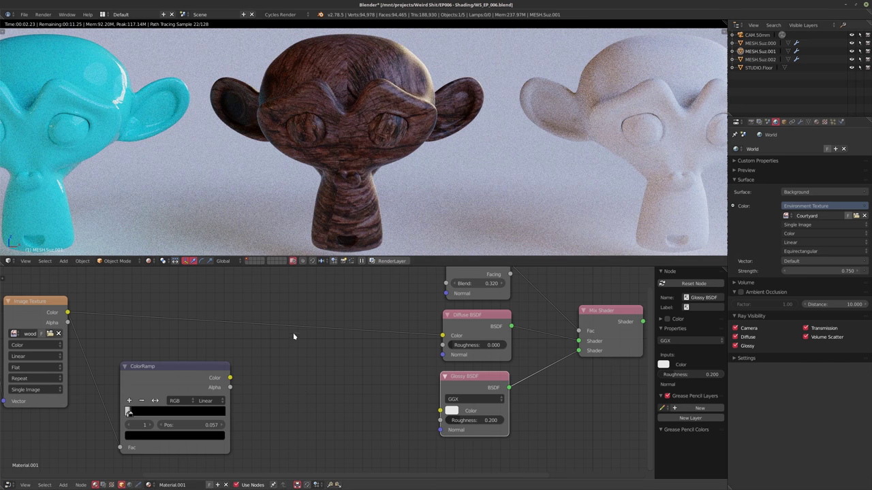
{"action": "left_click_drag", "start_coordinate": [229, 377], "coordinate": [440, 421]}
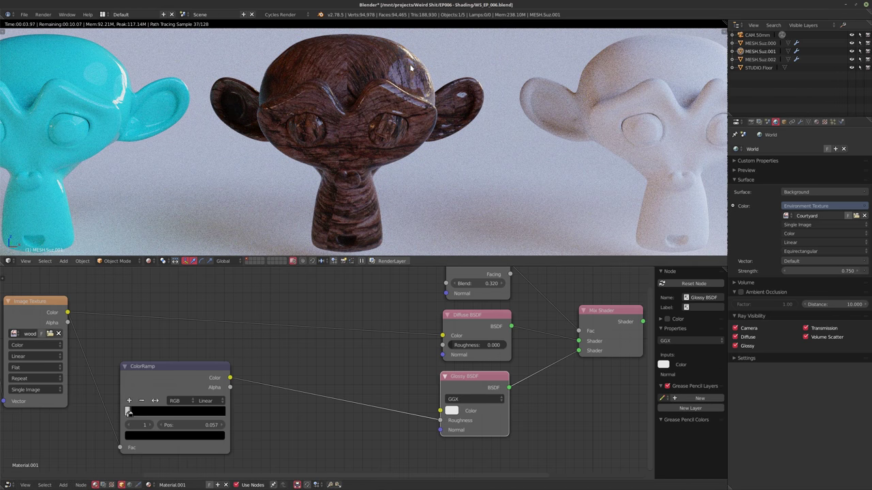
{"action": "middle_click_drag", "start_coordinate": [268, 442], "coordinate": [319, 427]}
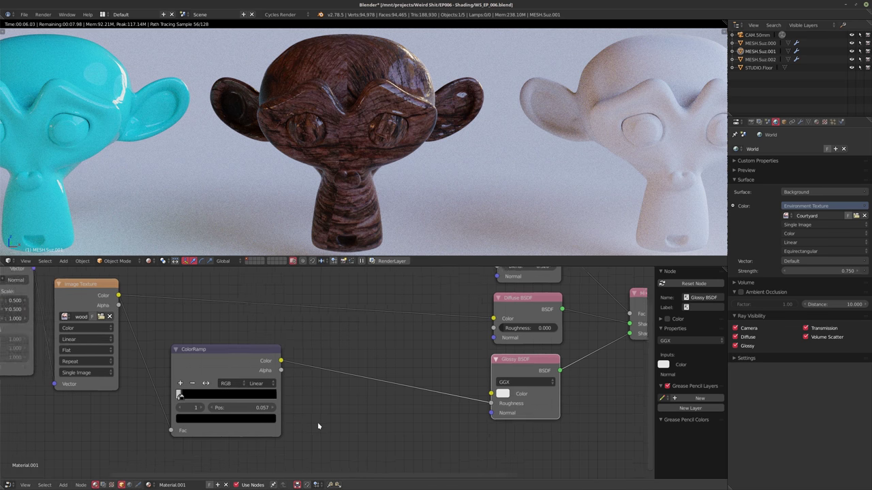
- Raise the ColorRamp's black stop to a brightness of 0.043 and move its light stop to position 0.015
{"action": "scroll", "coordinate": [318, 426], "scroll_direction": "up", "scroll_amount": 2}
{"action": "left_click", "coordinate": [158, 421]}
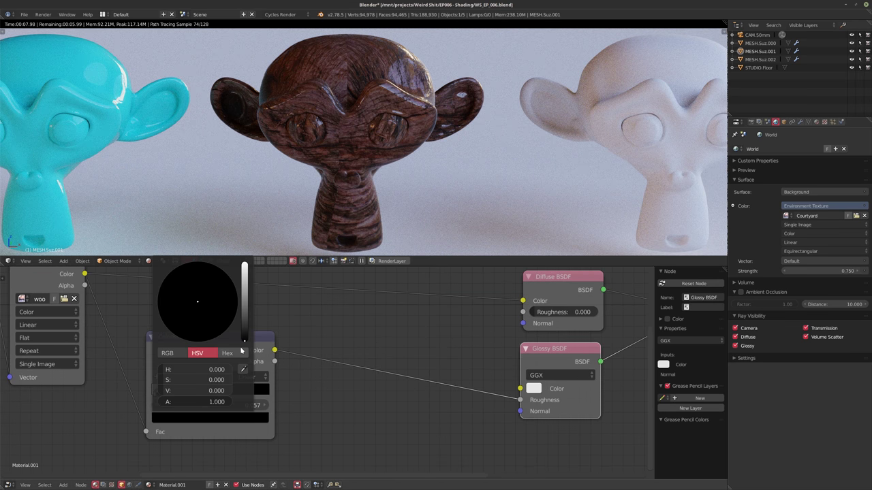
{"action": "left_click_drag", "start_coordinate": [243, 341], "coordinate": [244, 337]}
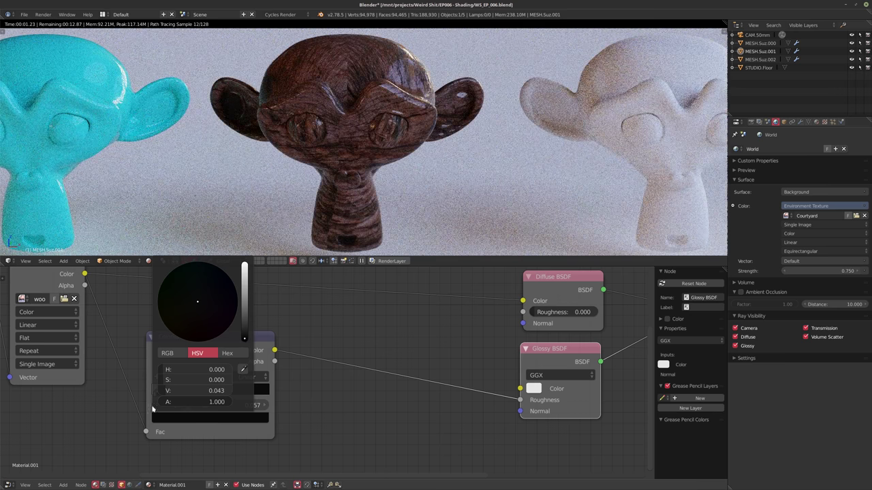
{"action": "left_click_drag", "start_coordinate": [154, 394], "coordinate": [156, 394]}
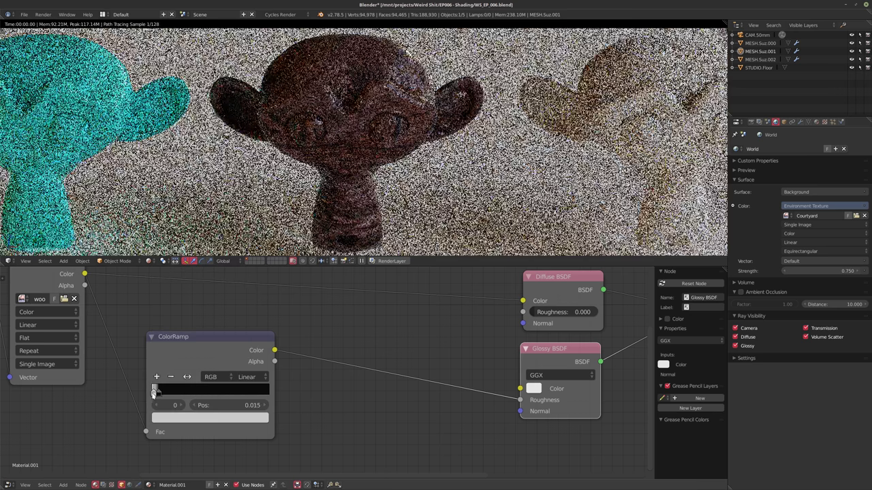
- Preview the ColorRamp while moving its dark stop to position 0.111 and lightening it slightly, and restore the Mix Shader output
{"action": "left_click", "coordinate": [212, 350], "text": "ctrl+shift"}
{"action": "middle_click_drag", "start_coordinate": [342, 403], "coordinate": [359, 402]}
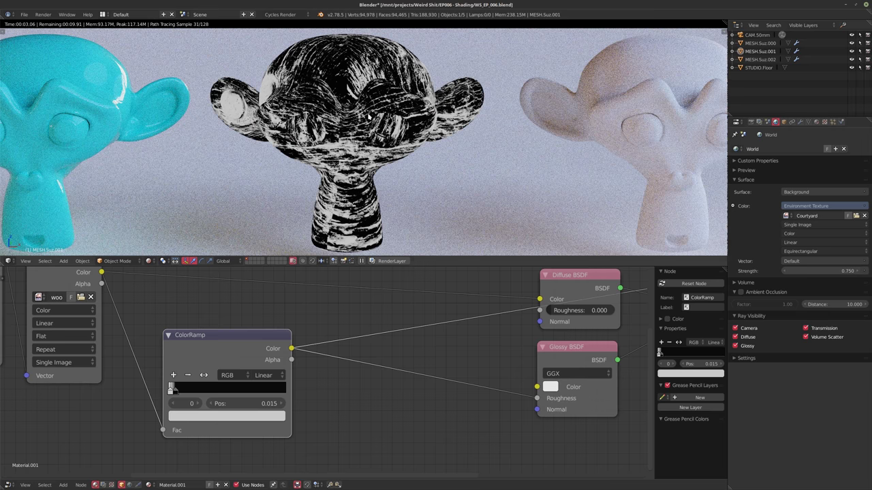
{"action": "left_click_drag", "start_coordinate": [176, 394], "coordinate": [182, 395]}
{"action": "left_click", "coordinate": [194, 417]}
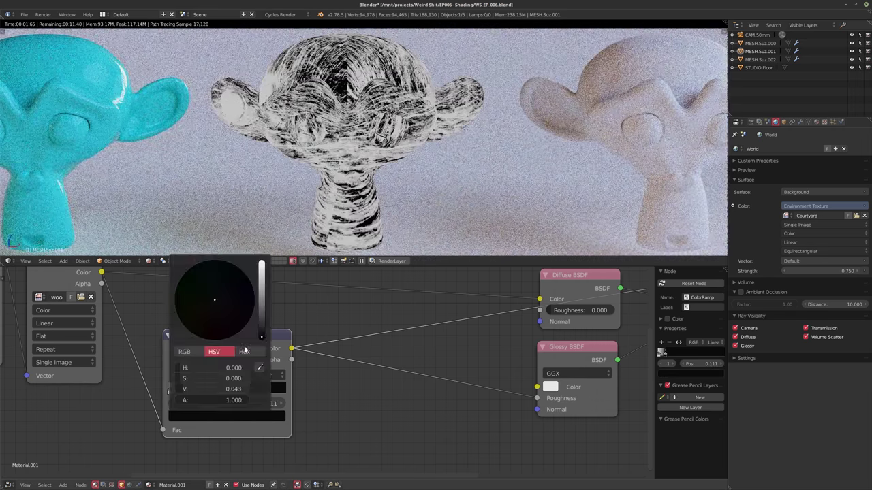
{"action": "left_click_drag", "start_coordinate": [263, 336], "coordinate": [263, 330]}
{"action": "middle_click_drag", "start_coordinate": [616, 346], "coordinate": [469, 351]}
{"action": "scroll", "coordinate": [468, 352], "scroll_direction": "down", "scroll_amount": 3}
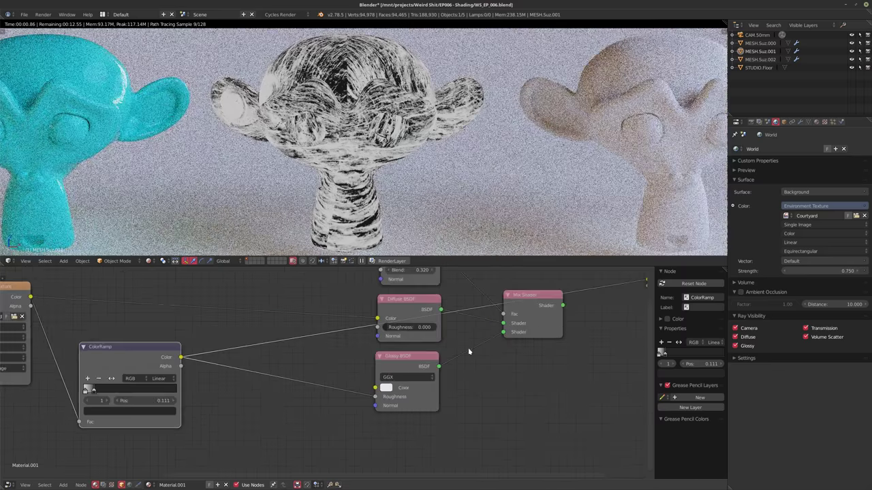
{"action": "left_click", "coordinate": [533, 312]}
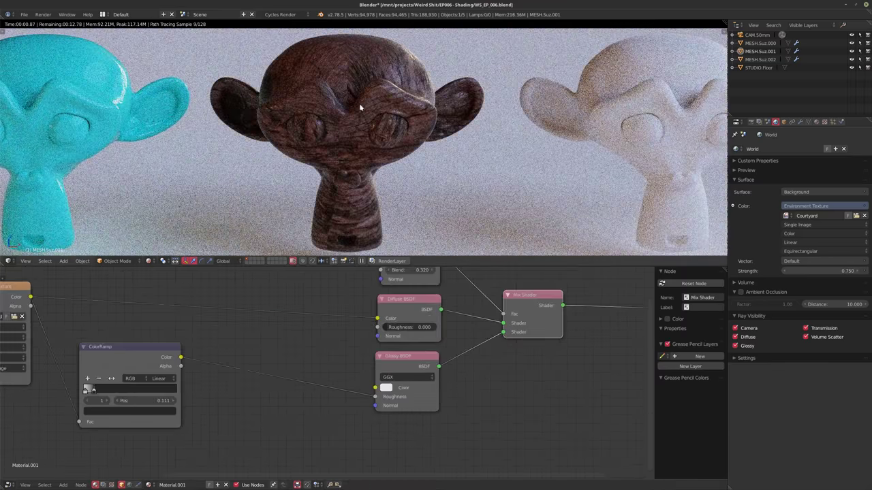
- Compare the wood head's shine up close with the ColorRamp unplugged from the Glossy BSDF's Roughness, and reconnect it
{"action": "middle_click_drag", "start_coordinate": [410, 113], "coordinate": [399, 113]}
{"action": "scroll", "coordinate": [396, 113], "scroll_direction": "up", "scroll_amount": 5}
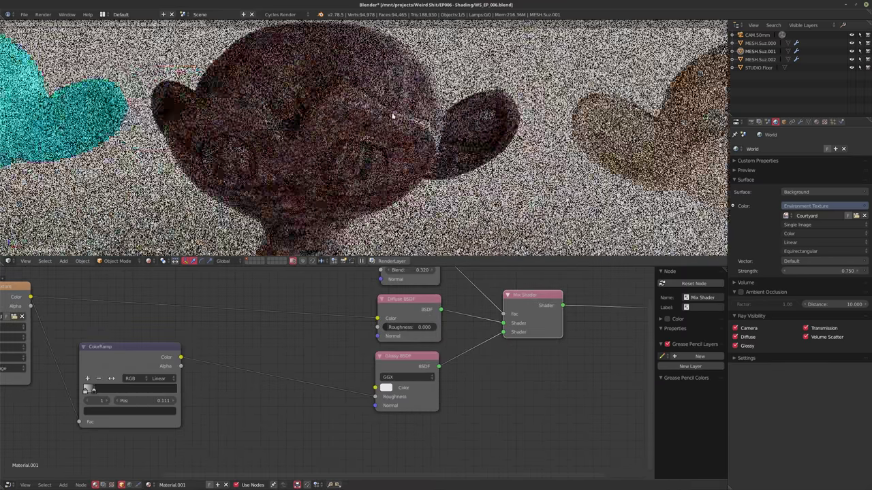
{"action": "middle_click_drag", "start_coordinate": [453, 139], "coordinate": [463, 140]}
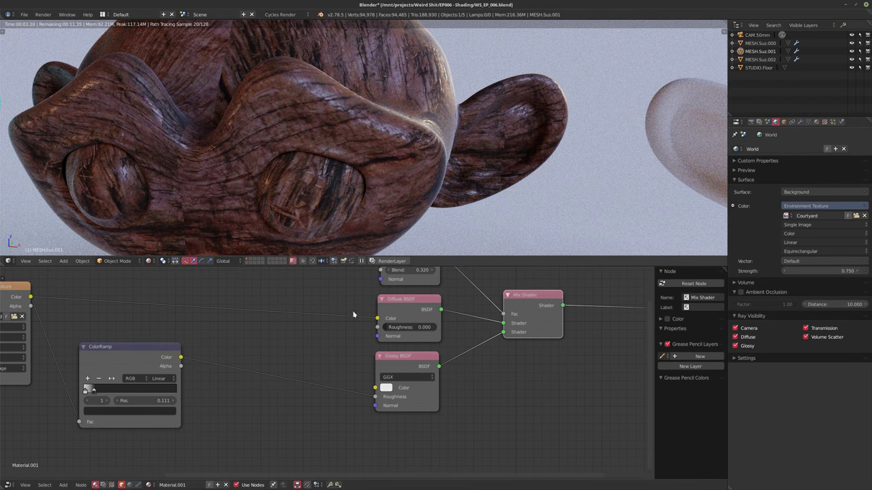
{"action": "left_click_drag", "start_coordinate": [373, 397], "coordinate": [344, 407]}
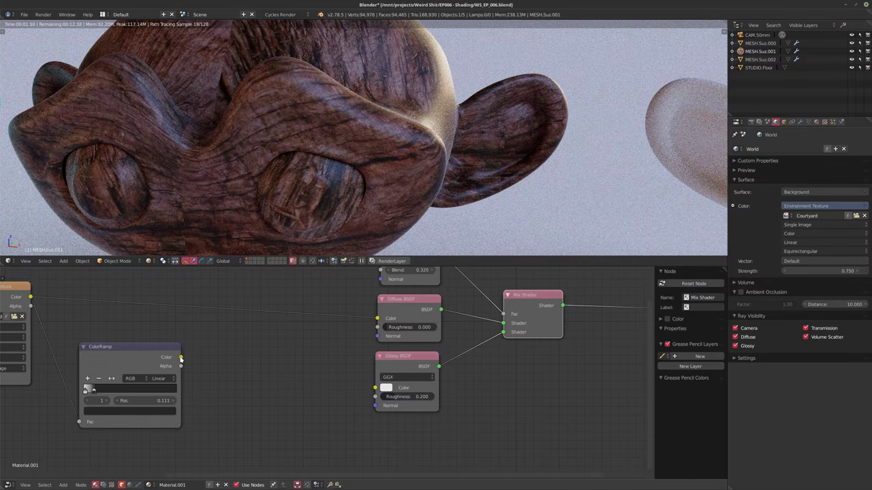
{"action": "left_click_drag", "start_coordinate": [181, 358], "coordinate": [375, 396]}
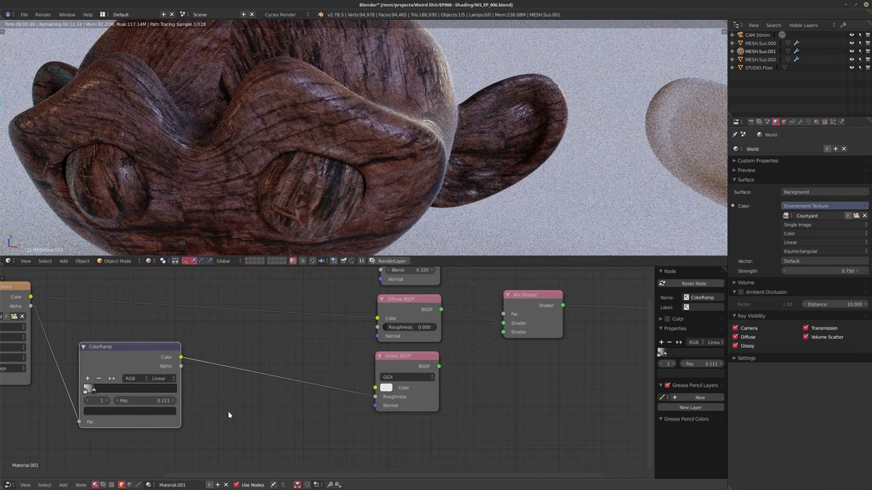
- Move the roughness ColorRamp lower and add a second ColorRamp above it, beside the wood Image Texture
{"action": "middle_click_drag", "start_coordinate": [122, 380], "coordinate": [236, 375]}
{"action": "scroll", "coordinate": [235, 375], "scroll_direction": "down", "scroll_amount": 1}
{"action": "left_click_drag", "start_coordinate": [239, 353], "coordinate": [244, 405]}
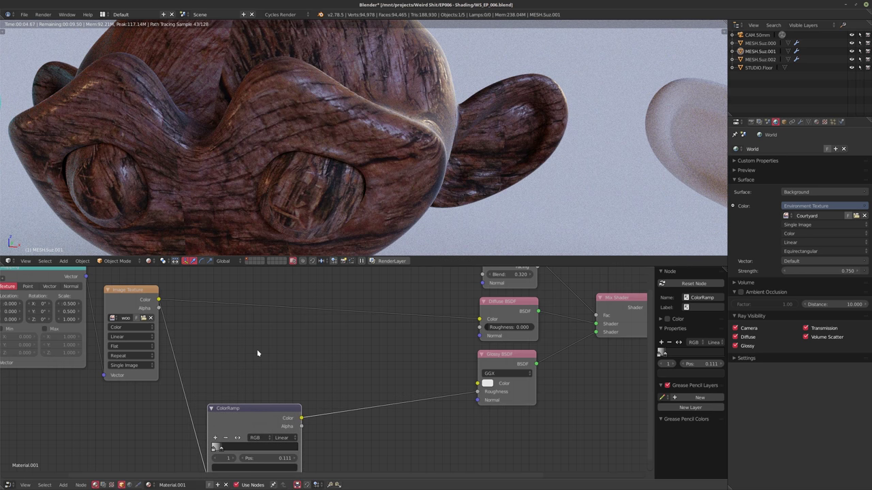
{"action": "key", "text": "shift+a"}
{"action": "mouse_move", "coordinate": [246, 351]}
{"action": "key", "text": "shift+a"}
{"action": "left_click", "coordinate": [292, 371]}
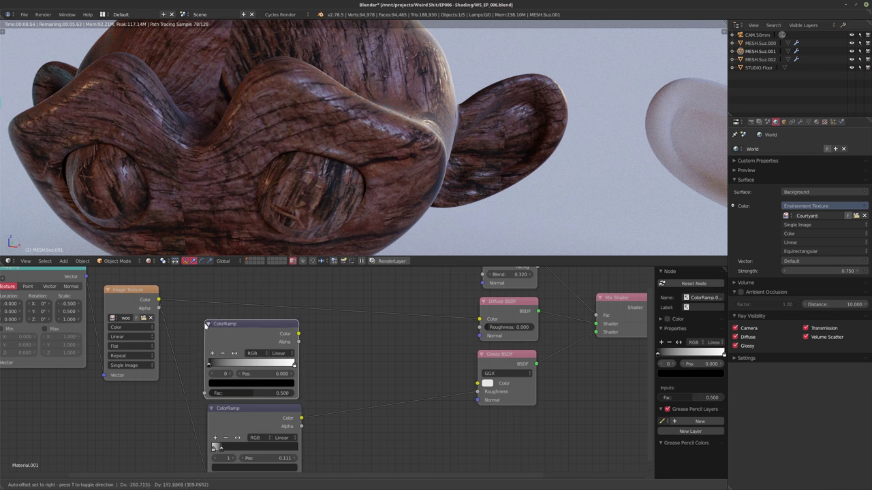
- Connect the wood texture's Color to the new ColorRamp's Fac and preview the ramp on the head
{"action": "left_click_drag", "start_coordinate": [158, 299], "coordinate": [211, 395]}
{"action": "left_click", "coordinate": [260, 338], "text": "ctrl+shift"}
{"action": "middle_click_drag", "start_coordinate": [381, 336], "coordinate": [374, 319]}
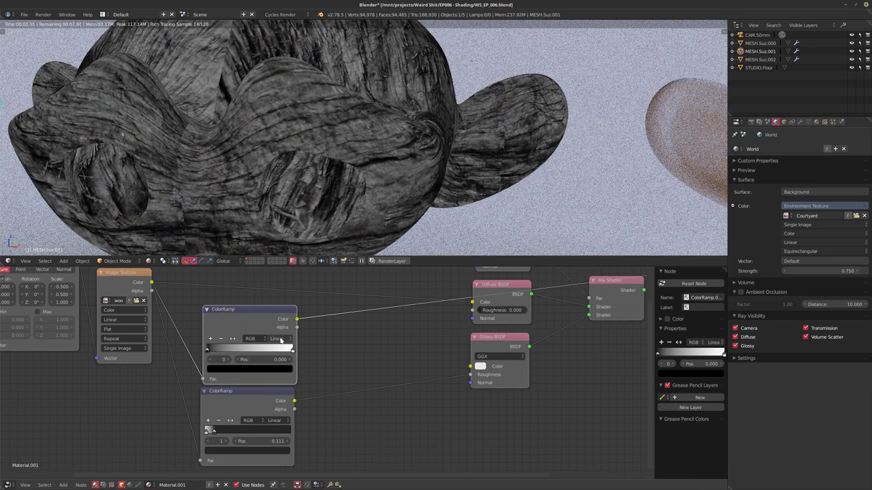
{"action": "middle_click_drag", "start_coordinate": [389, 361], "coordinate": [376, 321]}
{"action": "scroll", "coordinate": [494, 320], "scroll_direction": "up", "scroll_amount": 3}
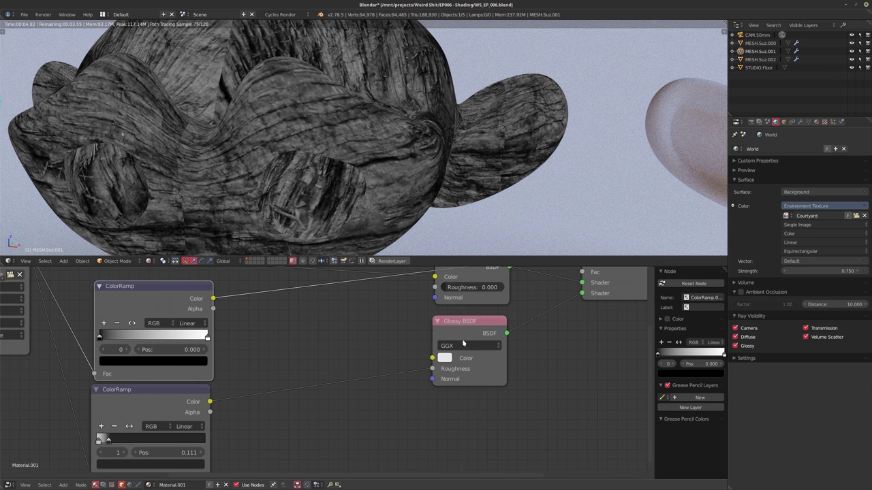
- Connect the new ColorRamp's Color to the Glossy BSDF's Color and restore the Mix Shader output
{"action": "left_click_drag", "start_coordinate": [213, 298], "coordinate": [432, 357]}
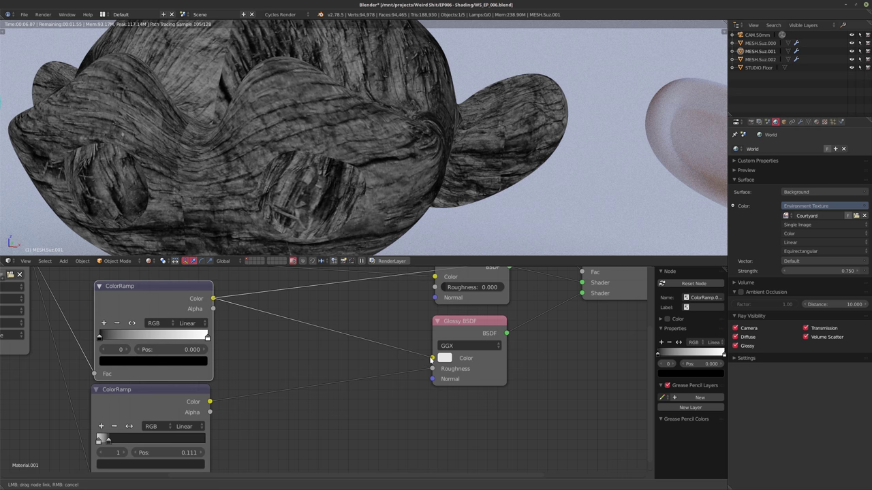
{"action": "scroll", "coordinate": [528, 371], "scroll_direction": "down", "scroll_amount": 2}
{"action": "left_click", "coordinate": [549, 306]}
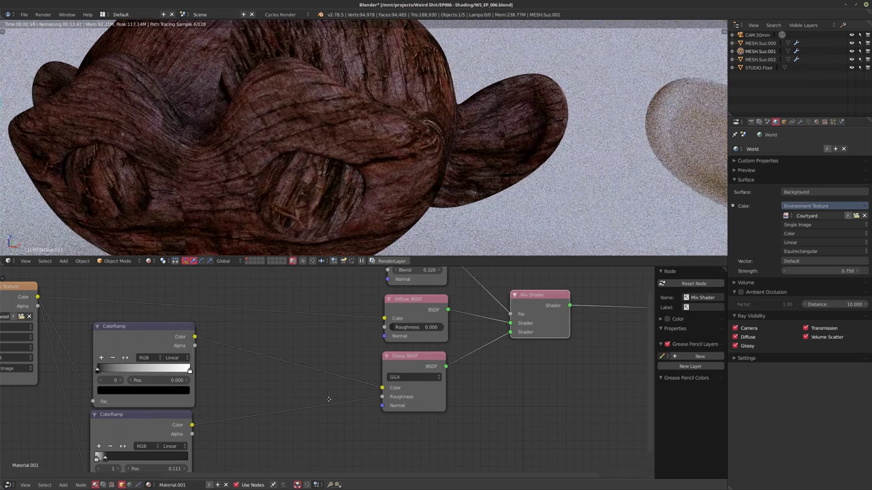
- Unplug the lower ColorRamp from the Glossy BSDF's Roughness to judge the glossy color on its own
{"action": "middle_click_drag", "start_coordinate": [329, 399], "coordinate": [409, 387]}
{"action": "left_click_drag", "start_coordinate": [463, 384], "coordinate": [426, 391]}
{"action": "middle_click_drag", "start_coordinate": [361, 177], "coordinate": [402, 203]}
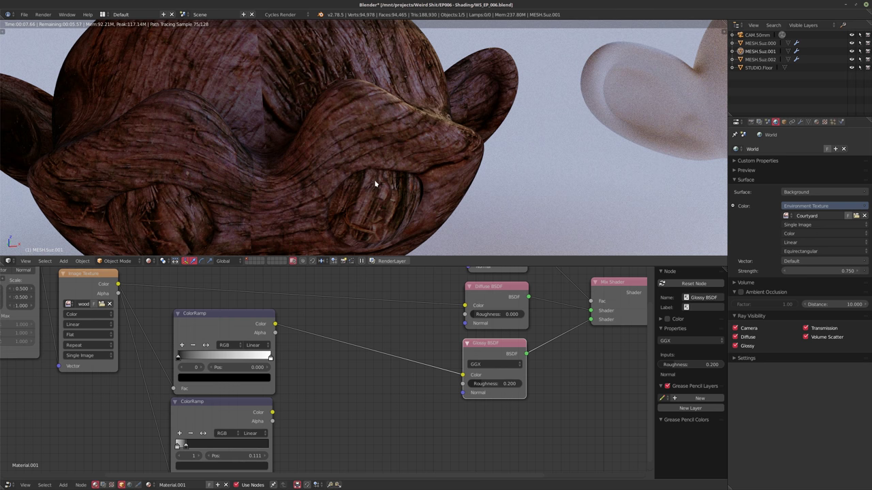
- Preview the upper ColorRamp, set its white stop to position 0.145 and black stop to 0.073, and restore the Mix Shader output
{"action": "left_click", "coordinate": [270, 359]}
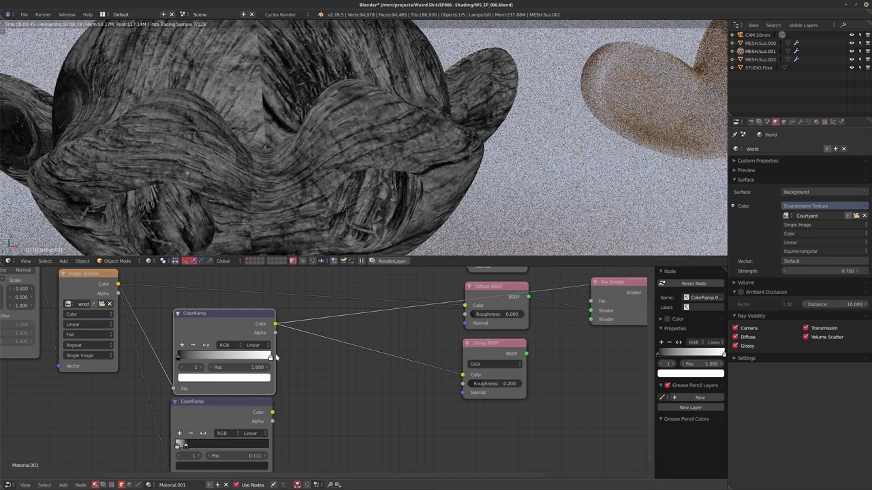
{"action": "left_click_drag", "start_coordinate": [271, 357], "coordinate": [191, 358]}
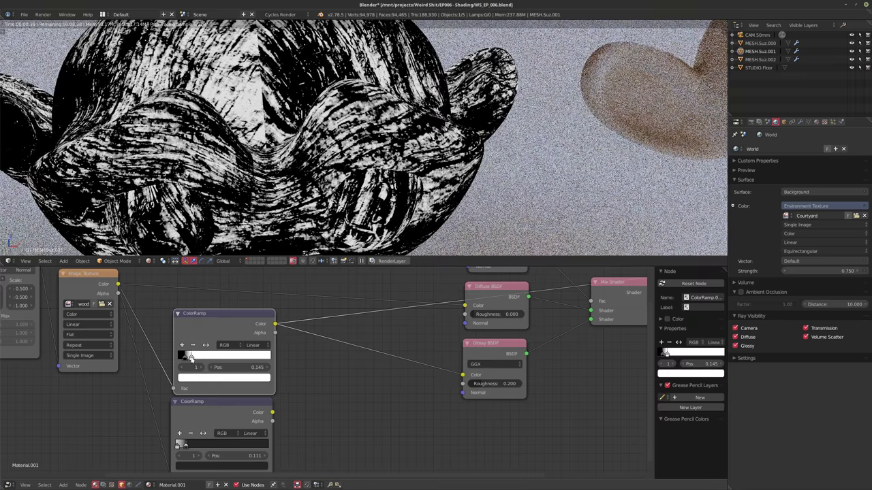
{"action": "middle_click_drag", "start_coordinate": [360, 364], "coordinate": [331, 370]}
{"action": "scroll", "coordinate": [331, 370], "scroll_direction": "down", "scroll_amount": 1}
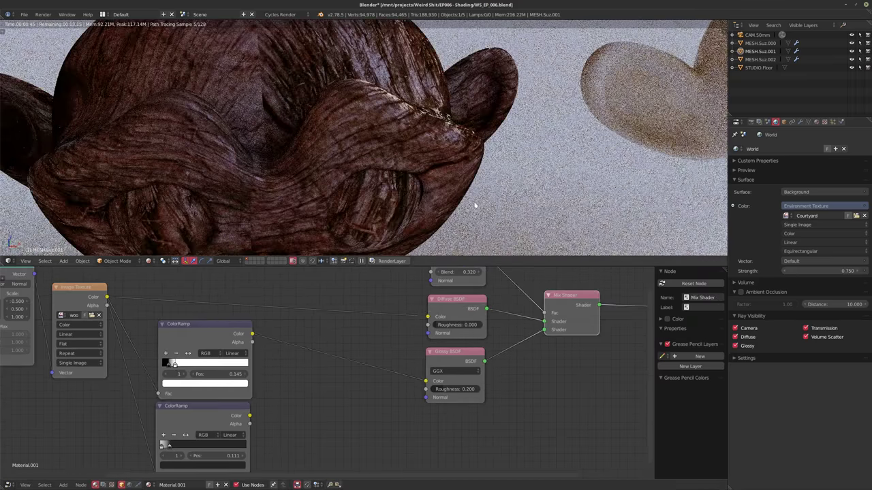
- Examine the wood head's reflections from behind and the side, comparing them with a preview of the upper ColorRamp
{"action": "scroll", "coordinate": [320, 181], "scroll_direction": "down", "scroll_amount": 6}
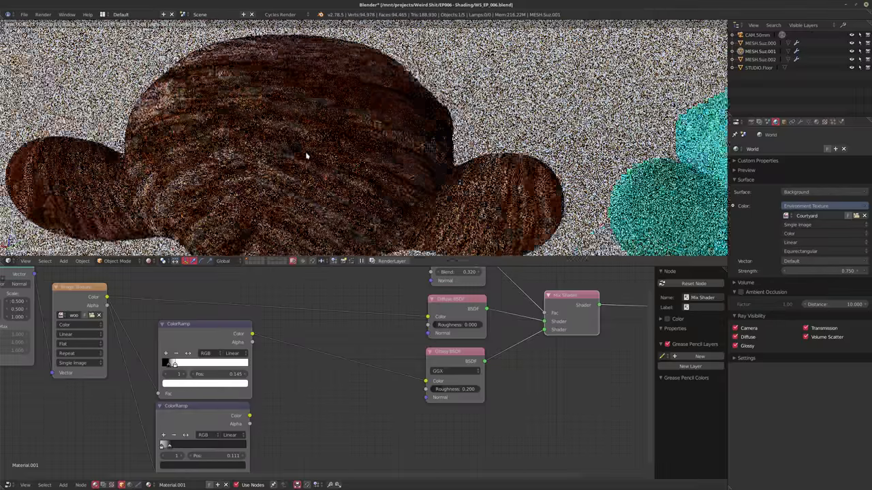
{"action": "middle_click_drag", "start_coordinate": [306, 157], "coordinate": [451, 184]}
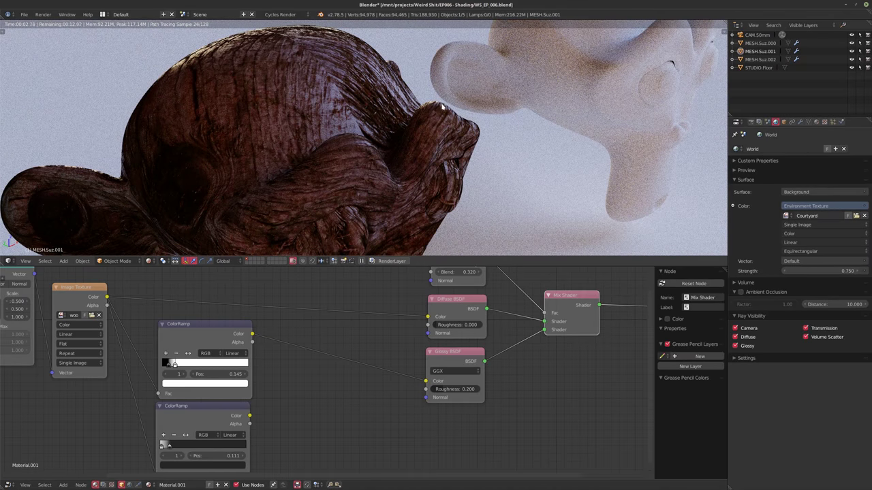
{"action": "left_click", "coordinate": [216, 330], "text": "ctrl+shift"}
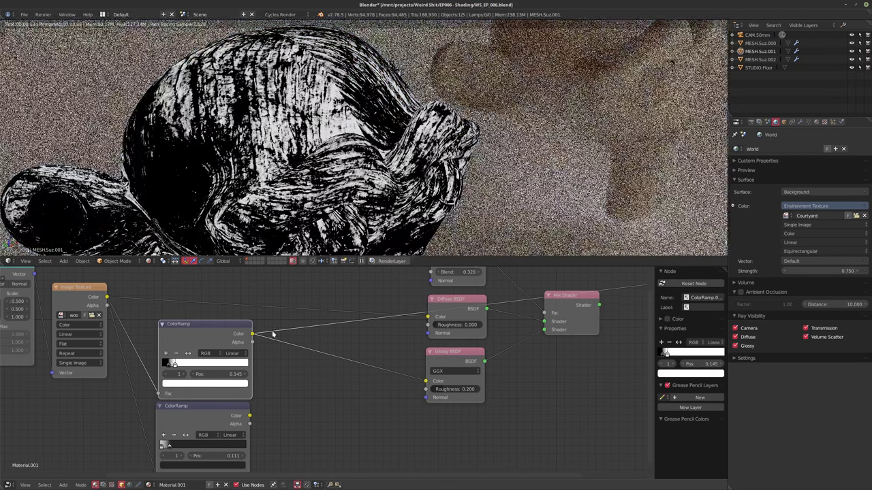
{"action": "left_click", "coordinate": [583, 298], "text": "ctrl+shift"}
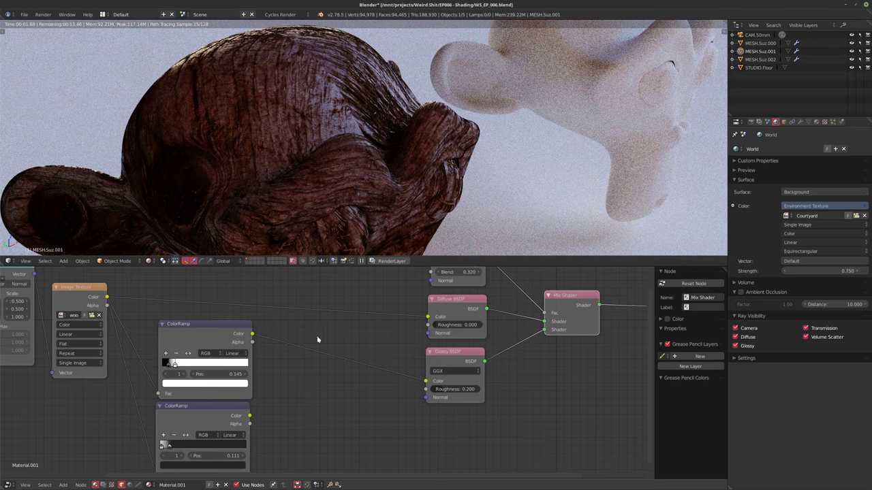
{"action": "middle_click_drag", "start_coordinate": [353, 151], "coordinate": [342, 161]}
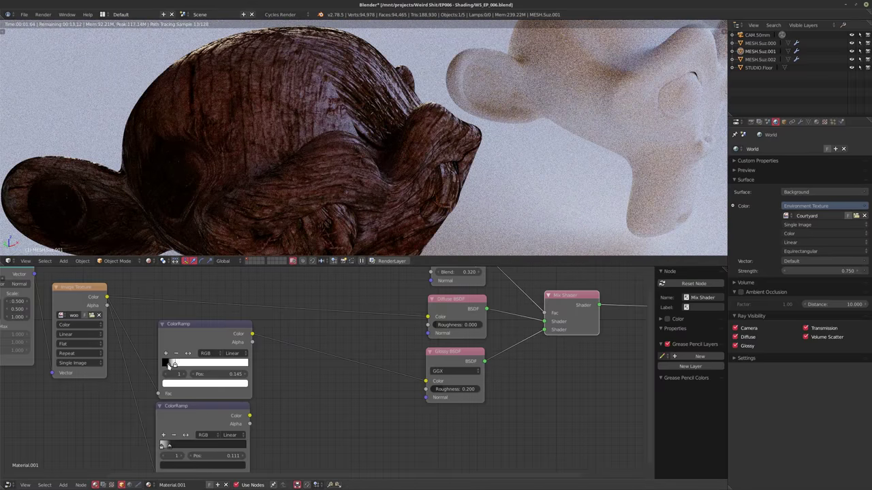
- Lighten the upper ColorRamp's black stop to a dark grey
{"action": "left_click", "coordinate": [168, 363]}
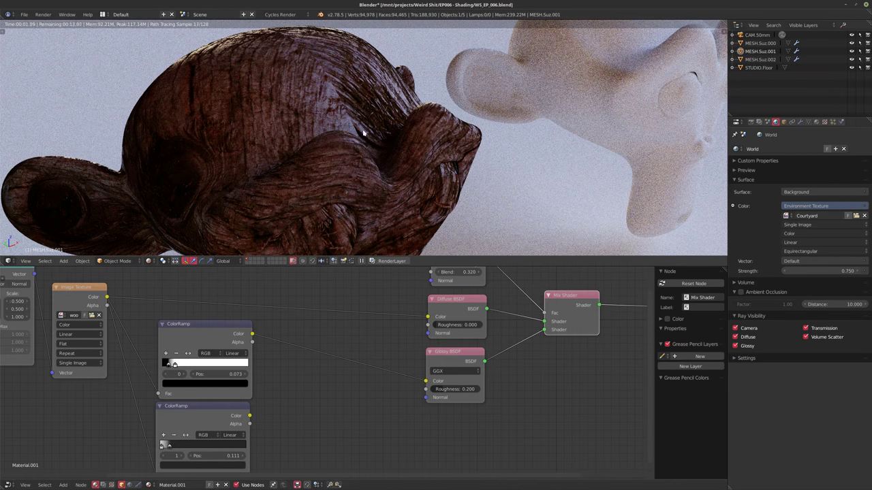
{"action": "middle_click_drag", "start_coordinate": [434, 184], "coordinate": [378, 156]}
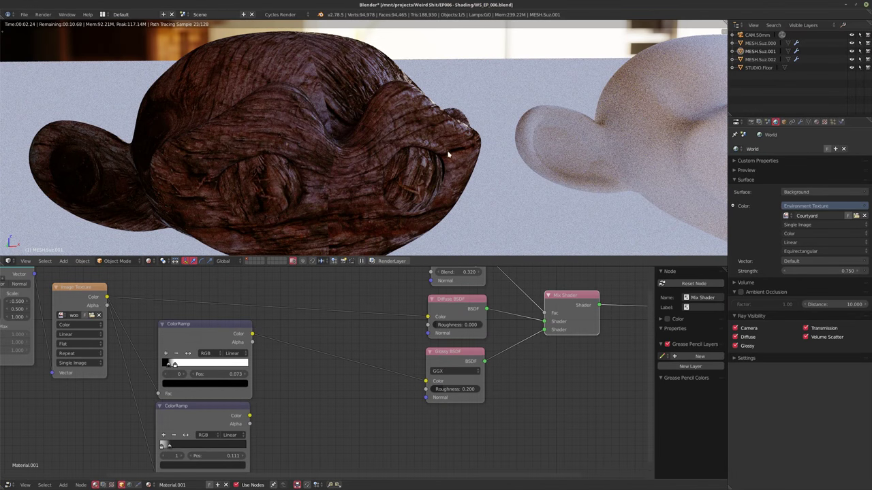
{"action": "left_click", "coordinate": [171, 384]}
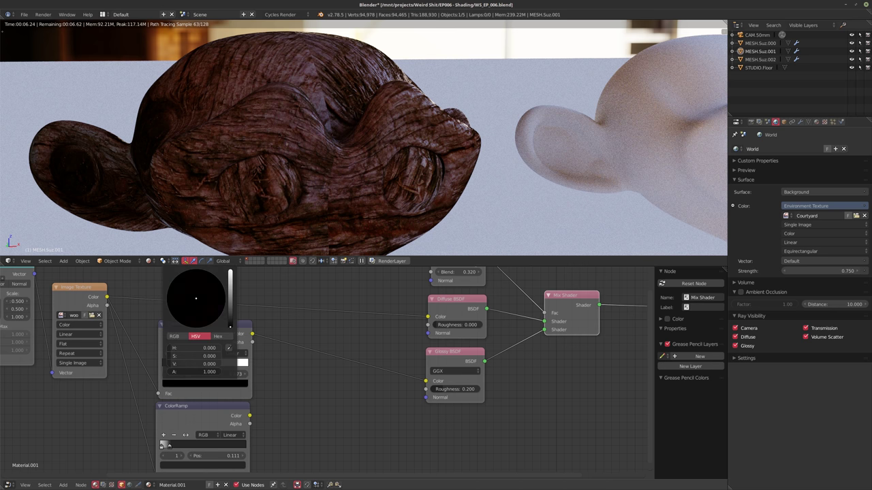
{"action": "left_click_drag", "start_coordinate": [230, 326], "coordinate": [230, 309]}
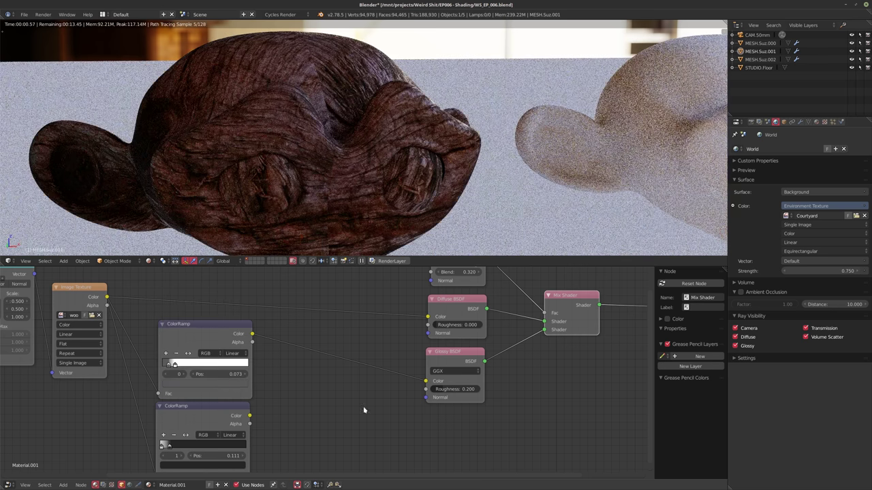
- Set the Glossy BSDF's Roughness to 0.000 and check the sharper reflections from other angles
{"action": "left_click_drag", "start_coordinate": [445, 390], "coordinate": [429, 390]}
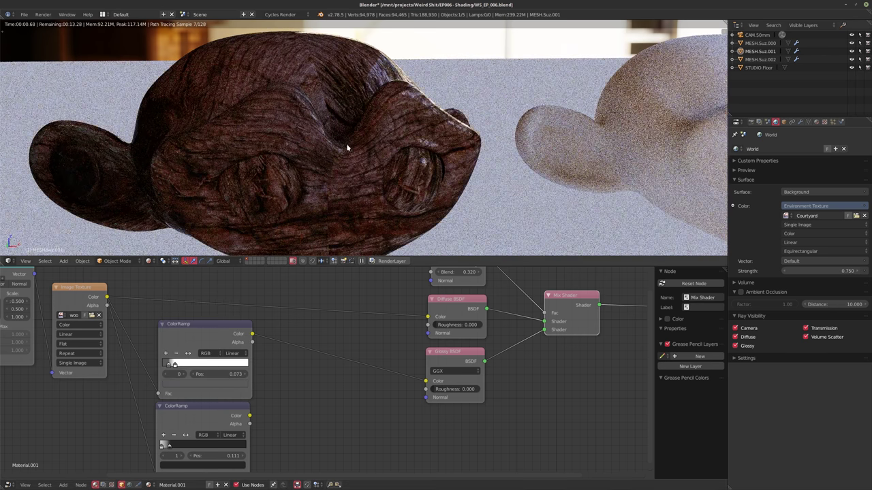
{"action": "middle_click_drag", "start_coordinate": [347, 148], "coordinate": [378, 173]}
{"action": "middle_click_drag", "start_coordinate": [371, 126], "coordinate": [293, 147]}
- Fine-tune the grey brightness of the upper ColorRamp's dark stop and check the result on the head
{"action": "left_click", "coordinate": [209, 384]}
{"action": "left_click_drag", "start_coordinate": [231, 310], "coordinate": [231, 317]}
{"action": "middle_click_drag", "start_coordinate": [252, 140], "coordinate": [352, 161]}
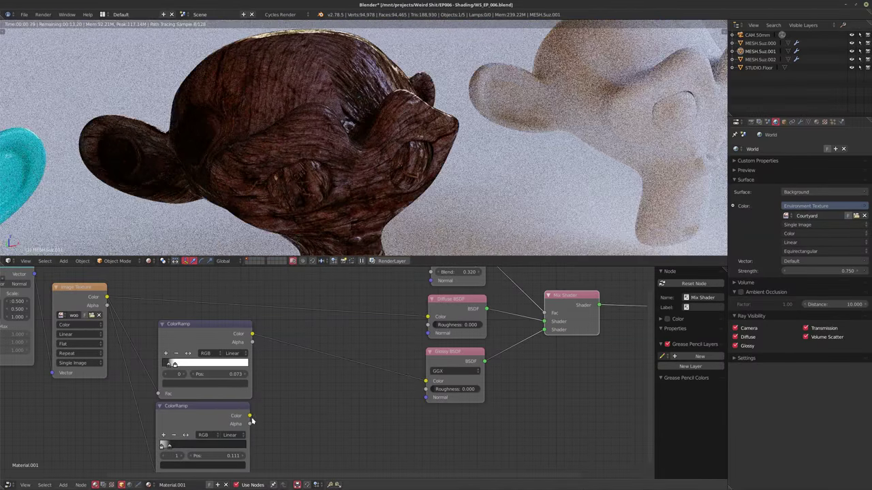
- Reconnect the lower ColorRamp to the Glossy BSDF's Roughness and move the upper ramp's dark stop to 0.000 in camera view
{"action": "left_click_drag", "start_coordinate": [250, 415], "coordinate": [426, 390]}
{"action": "middle_click_drag", "start_coordinate": [327, 164], "coordinate": [355, 204]}
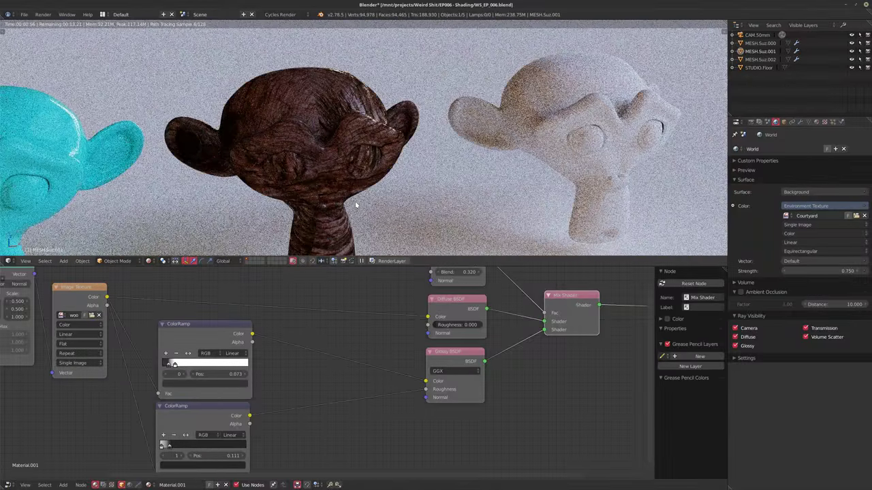
{"action": "key", "text": "KP_0"}
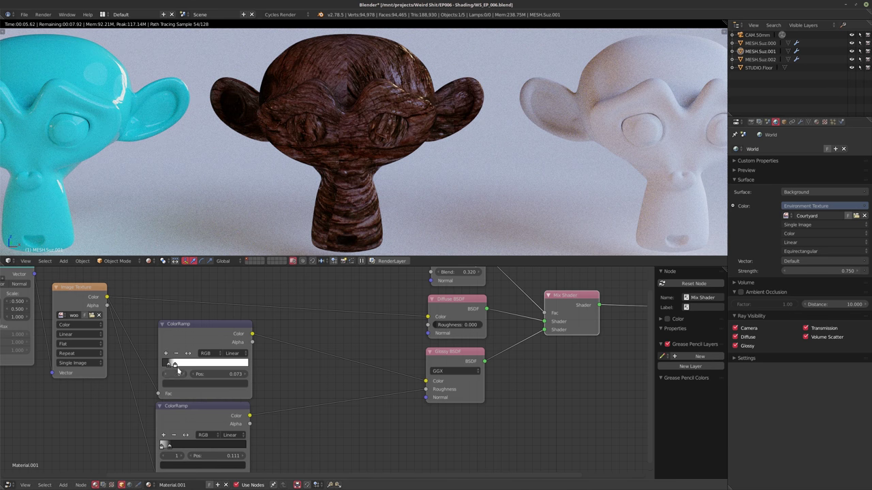
{"action": "left_click_drag", "start_coordinate": [168, 367], "coordinate": [161, 368]}
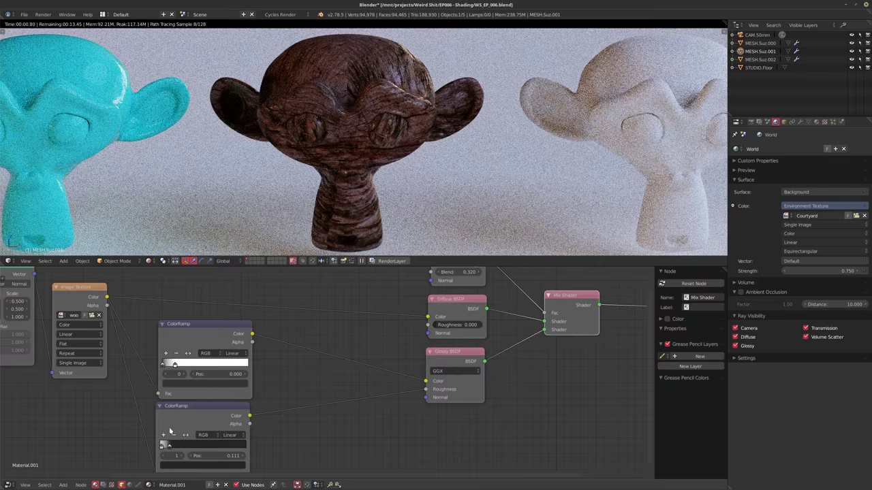
- Disconnect both ColorRamps from the Glossy BSDF and set its Roughness to 0.200
{"action": "left_click_drag", "start_coordinate": [426, 383], "coordinate": [388, 385]}
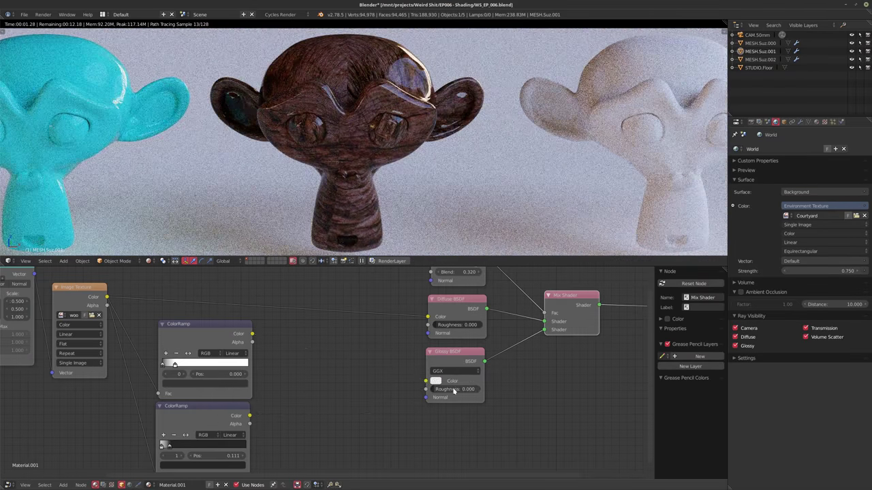
{"action": "left_click", "coordinate": [453, 389]}
{"action": "type", "text": ".2"}
{"action": "key", "text": "Return"}
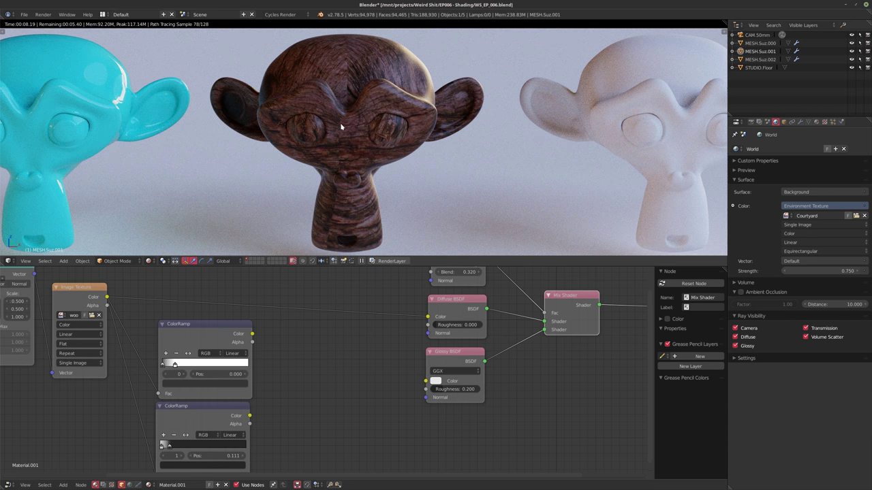
- Reconnect the upper ColorRamp to the Glossy BSDF's Color and the lower one to Roughness, and check the head from other angles
{"action": "left_click_drag", "start_coordinate": [252, 334], "coordinate": [425, 381]}
{"action": "left_click_drag", "start_coordinate": [250, 415], "coordinate": [426, 389]}
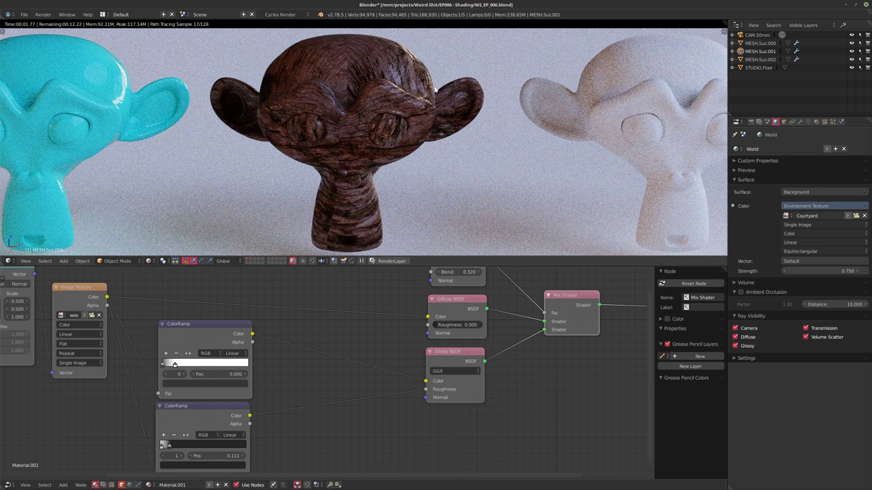
{"action": "middle_click_drag", "start_coordinate": [342, 205], "coordinate": [406, 160]}
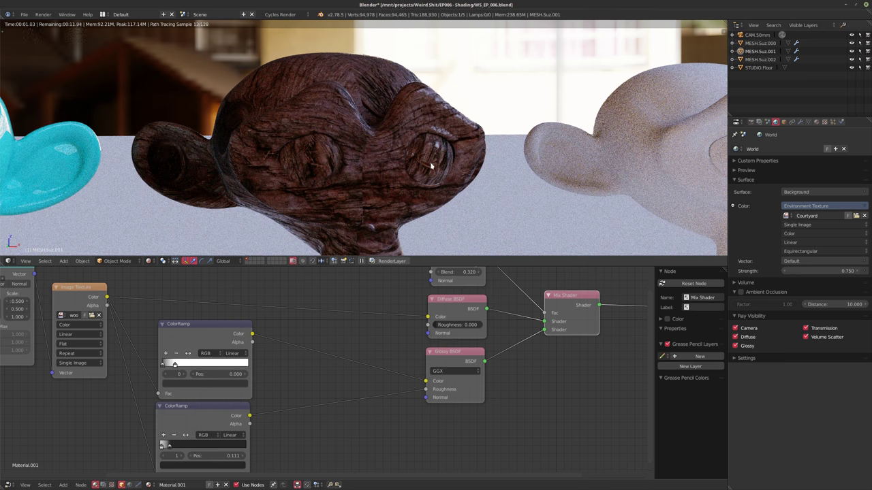
{"action": "middle_click_drag", "start_coordinate": [461, 121], "coordinate": [414, 139]}
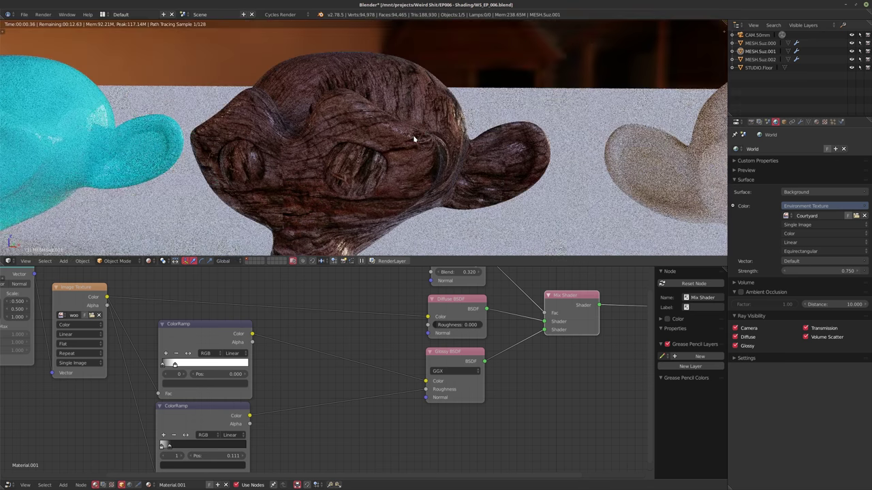
- Set the Mapping node's X and Y Scale to 0.250 and inspect the wood grain from several angles
{"action": "middle_click_drag", "start_coordinate": [154, 316], "coordinate": [384, 333]}
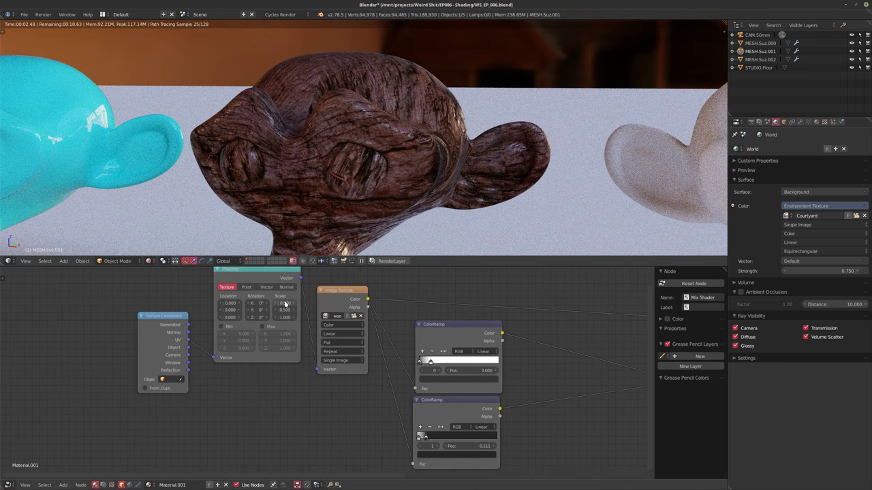
{"action": "type", "text": ".25"}
{"action": "key", "text": "Tab"}
{"action": "type", "text": ".25"}
{"action": "key", "text": "Return"}
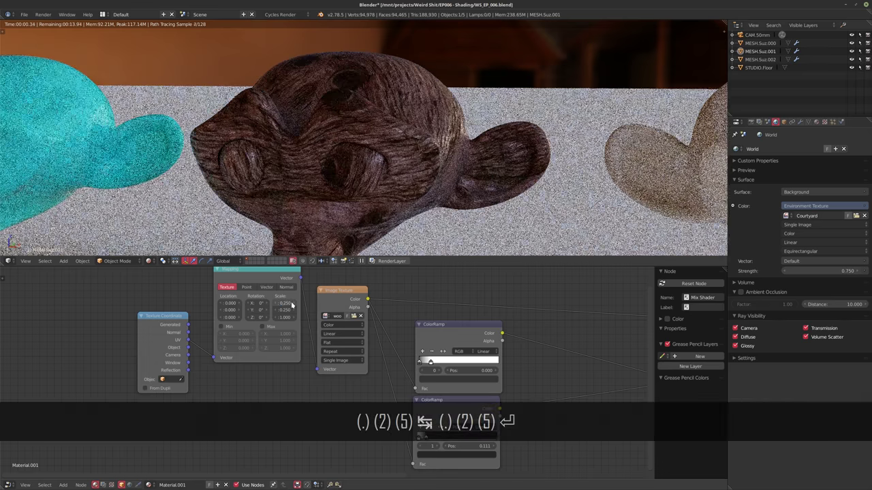
{"action": "middle_click_drag", "start_coordinate": [357, 185], "coordinate": [457, 180]}
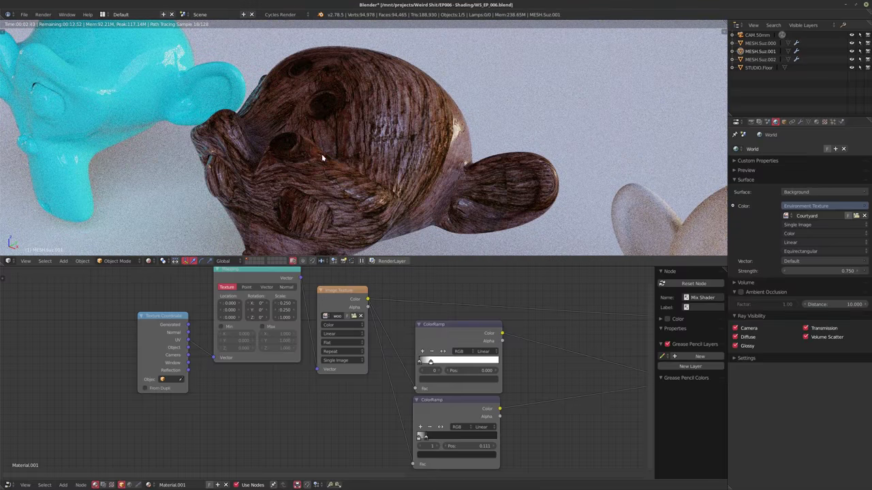
{"action": "middle_click_drag", "start_coordinate": [323, 158], "coordinate": [404, 128]}
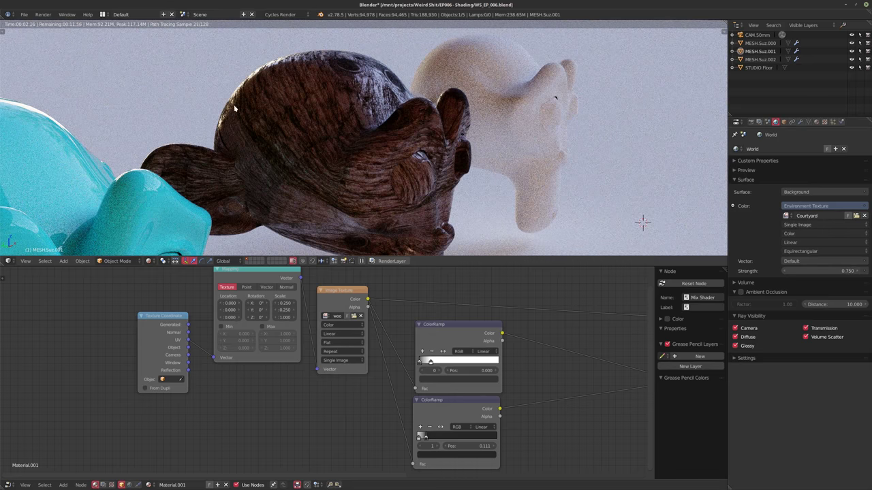
{"action": "middle_click_drag", "start_coordinate": [311, 52], "coordinate": [293, 76]}
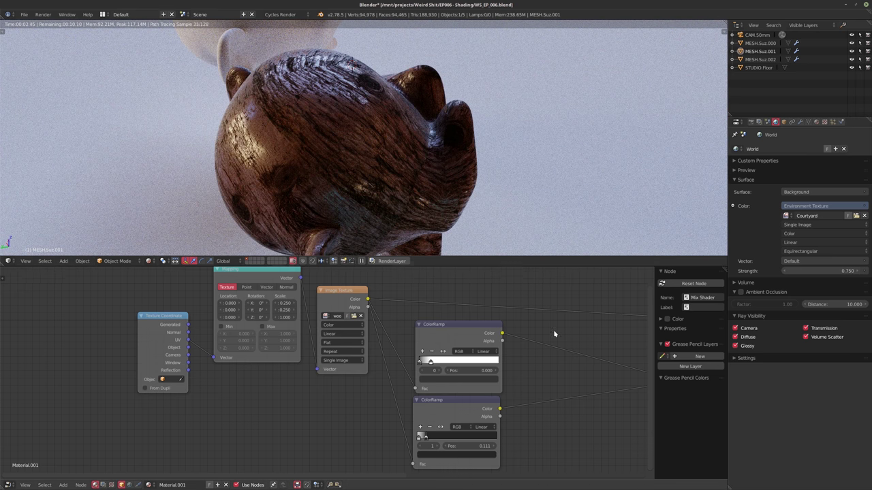
- Unlink both ColorRamps from the Glossy BSDF to preview the wood without texture-driven reflections
{"action": "middle_click_drag", "start_coordinate": [606, 368], "coordinate": [434, 379]}
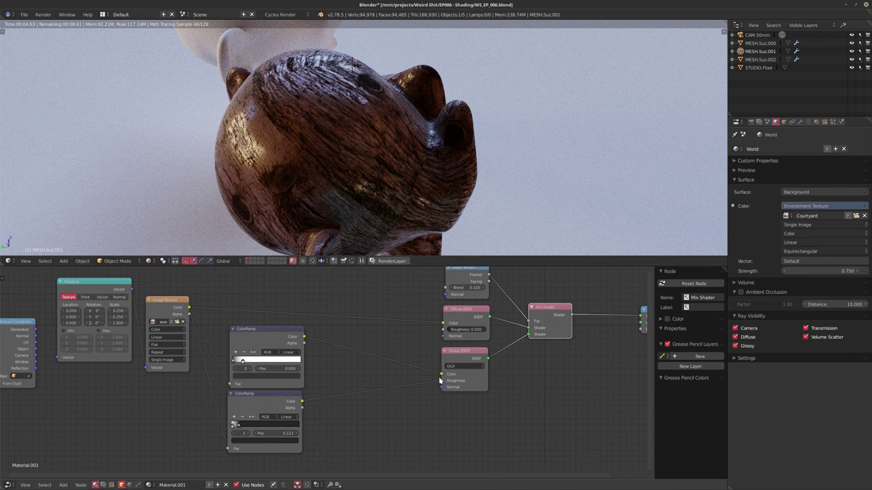
{"action": "mouse_move", "coordinate": [442, 380]}
{"action": "left_mouse_down"}
{"action": "mouse_move", "coordinate": [420, 371]}
{"action": "mouse_move", "coordinate": [429, 375]}
{"action": "left_mouse_up"}
{"action": "left_click_drag", "start_coordinate": [302, 402], "coordinate": [405, 380]}
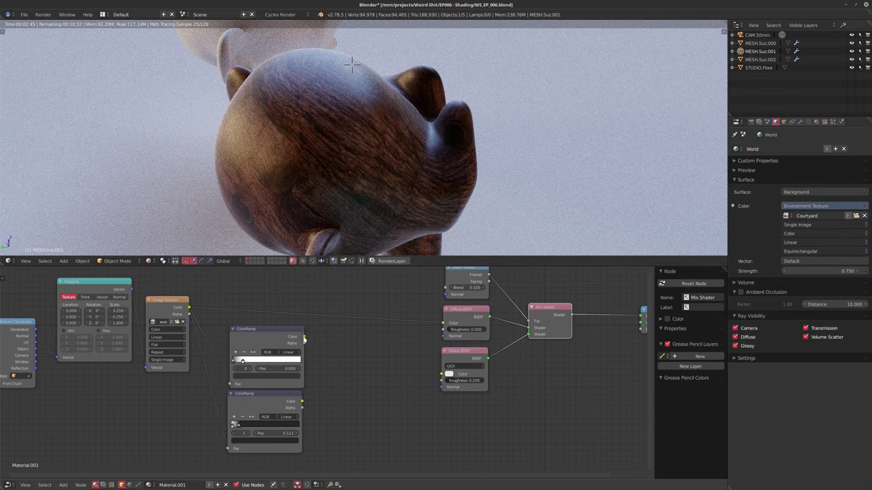
- Link the upper ColorRamp to Glossy Color and the lower ColorRamp to Glossy Roughness again, and examine the reflections around the head
{"action": "left_click_drag", "start_coordinate": [303, 337], "coordinate": [442, 374]}
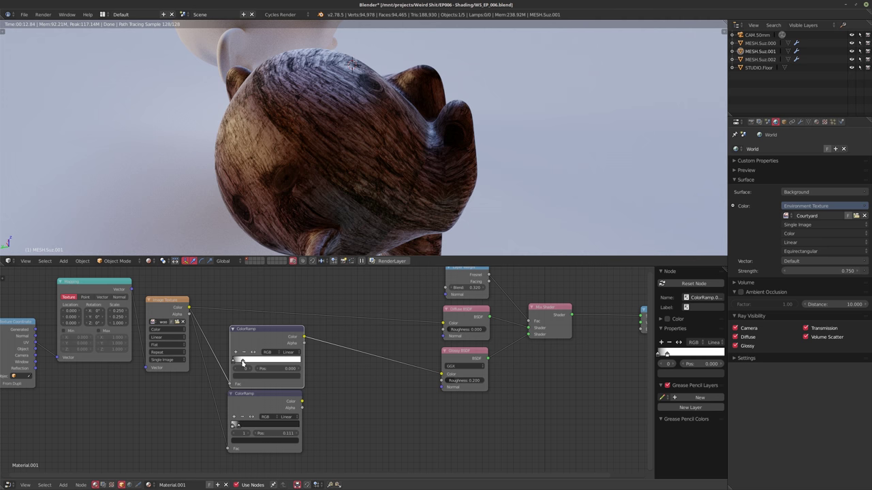
{"action": "left_click_drag", "start_coordinate": [302, 402], "coordinate": [317, 402]}
{"action": "left_click_drag", "start_coordinate": [443, 383], "coordinate": [443, 381]}
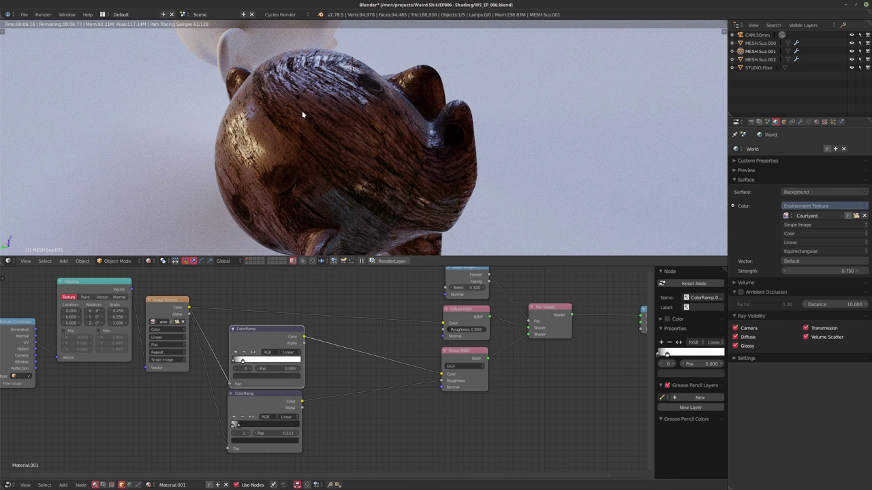
{"action": "left_click", "coordinate": [240, 427]}
{"action": "middle_click_drag", "start_coordinate": [257, 170], "coordinate": [388, 152]}
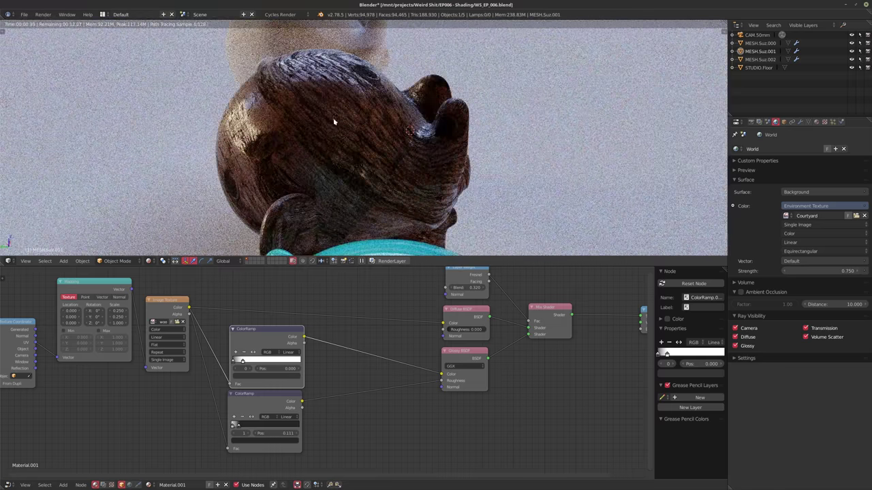
{"action": "middle_click_drag", "start_coordinate": [335, 125], "coordinate": [365, 142]}
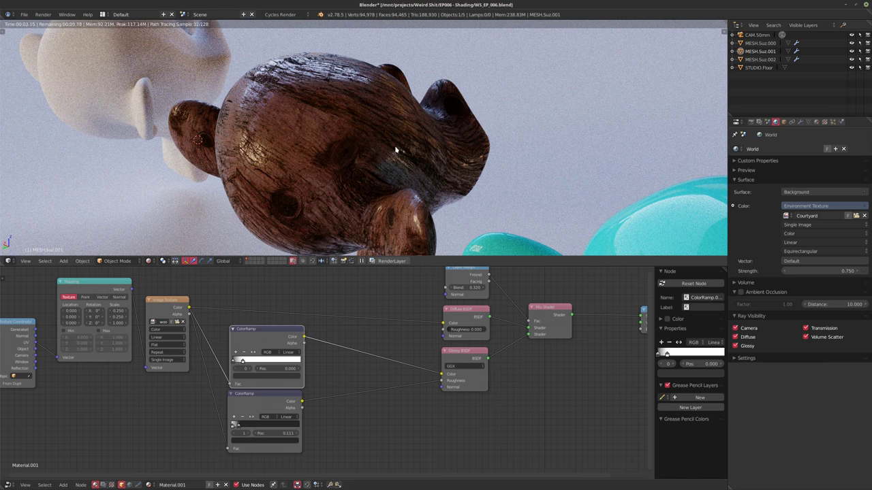
{"action": "middle_click_drag", "start_coordinate": [395, 149], "coordinate": [306, 156]}
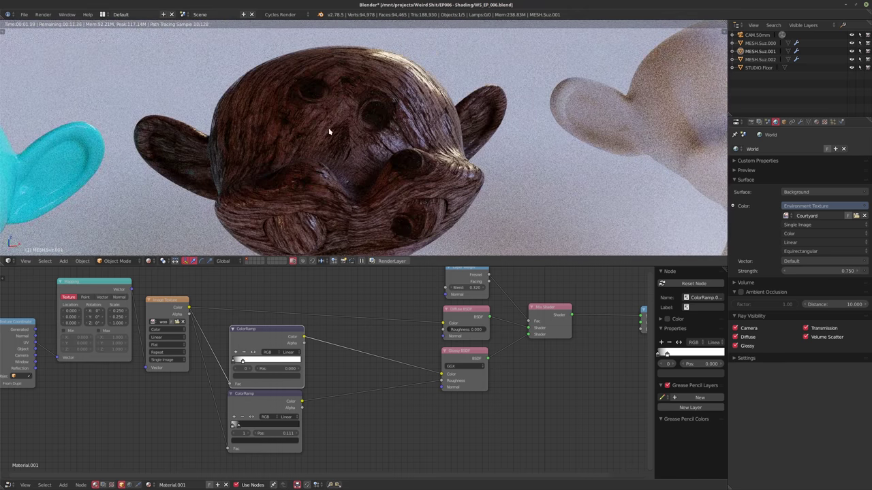
- Add a Principled BSDF node below the Mix Shader in the wood material
{"action": "middle_click_drag", "start_coordinate": [302, 332], "coordinate": [205, 334]}
{"action": "scroll", "coordinate": [364, 369], "scroll_direction": "down", "scroll_amount": 3}
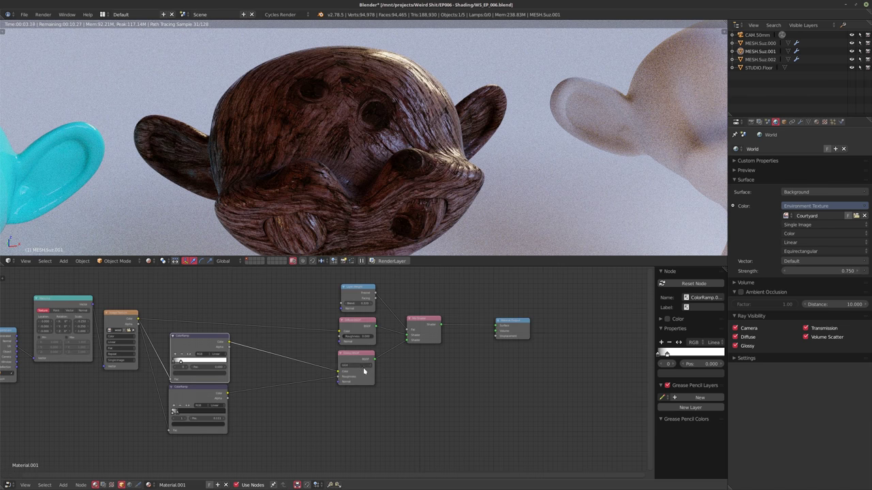
{"action": "middle_click_drag", "start_coordinate": [420, 417], "coordinate": [413, 397]}
{"action": "scroll", "coordinate": [406, 395], "scroll_direction": "up", "scroll_amount": 1}
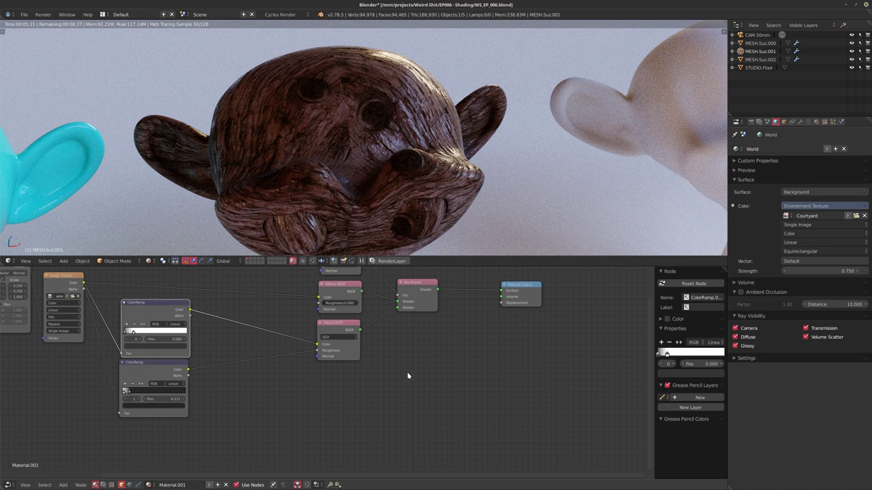
{"action": "key", "text": "shift+a"}
{"action": "mouse_move", "coordinate": [387, 343]}
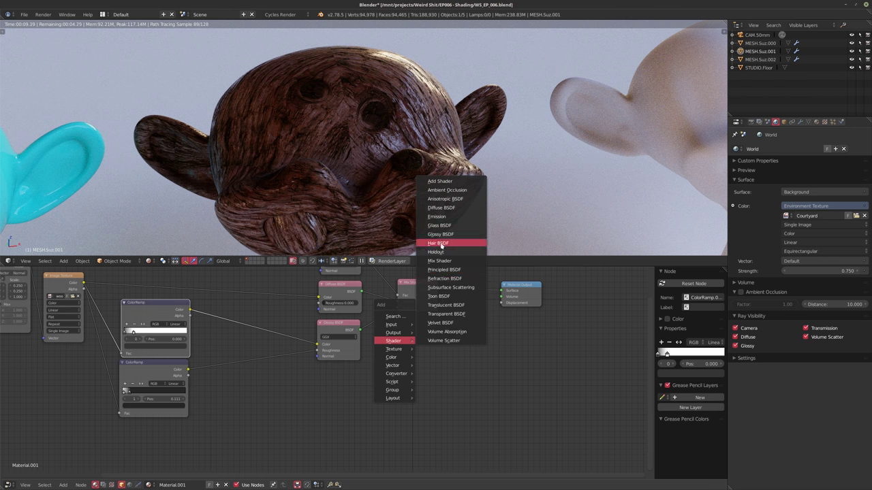
{"action": "left_click", "coordinate": [443, 269]}
{"action": "left_click", "coordinate": [447, 431]}
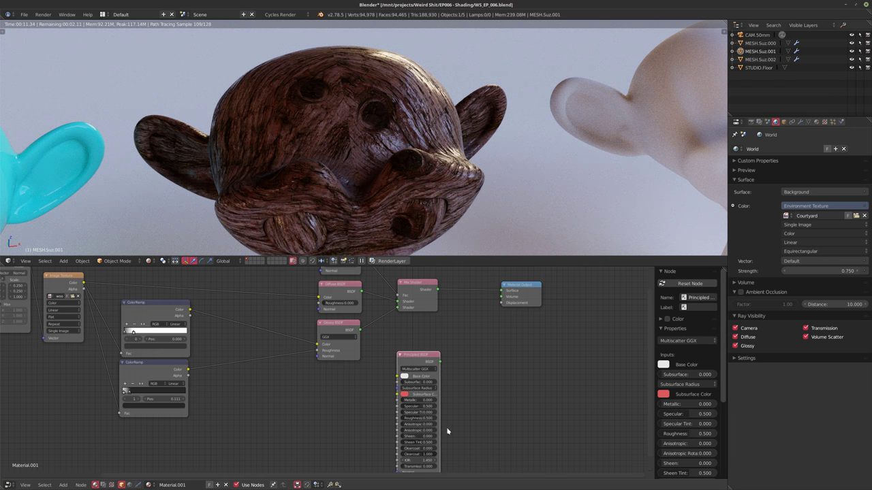
- Connect the image texture's Color to the Principled BSDF's Base Color, the upper ColorRamp to Specular and the lower ColorRamp to Roughness
{"action": "scroll", "coordinate": [448, 431], "scroll_direction": "up", "scroll_amount": 2}
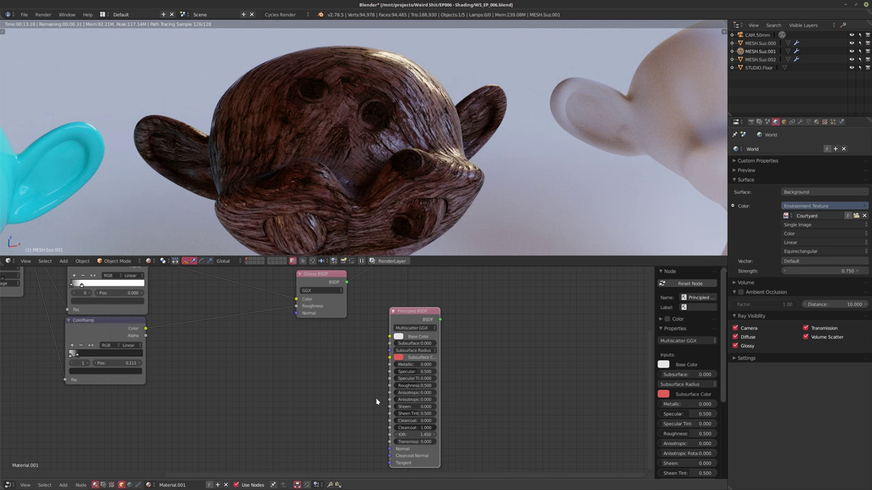
{"action": "middle_click_drag", "start_coordinate": [314, 376], "coordinate": [314, 382]}
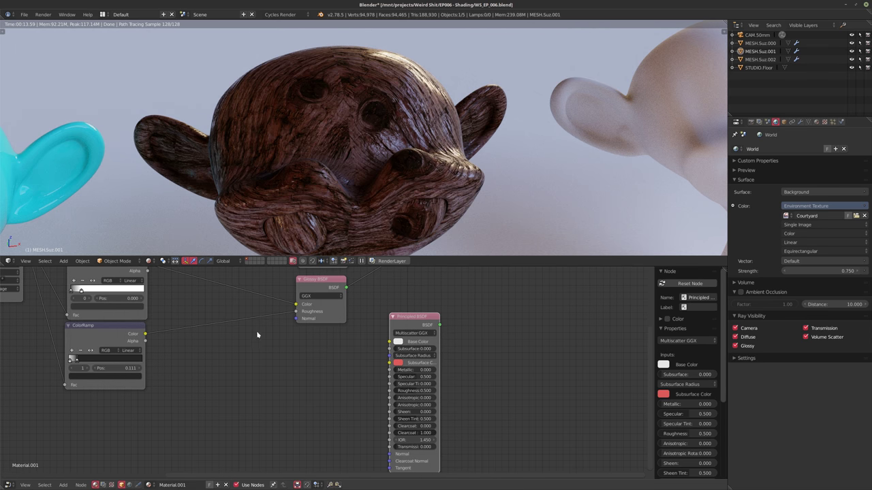
{"action": "scroll", "coordinate": [258, 334], "scroll_direction": "down", "scroll_amount": 2}
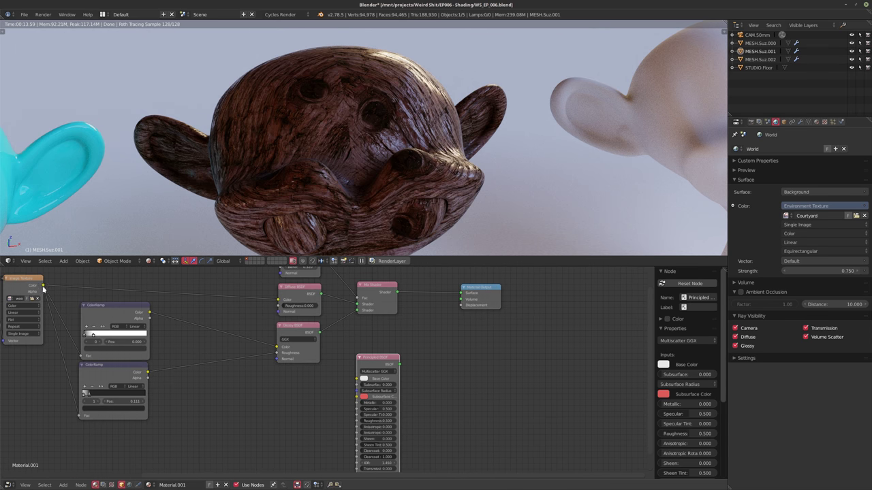
{"action": "left_click_drag", "start_coordinate": [43, 287], "coordinate": [356, 379]}
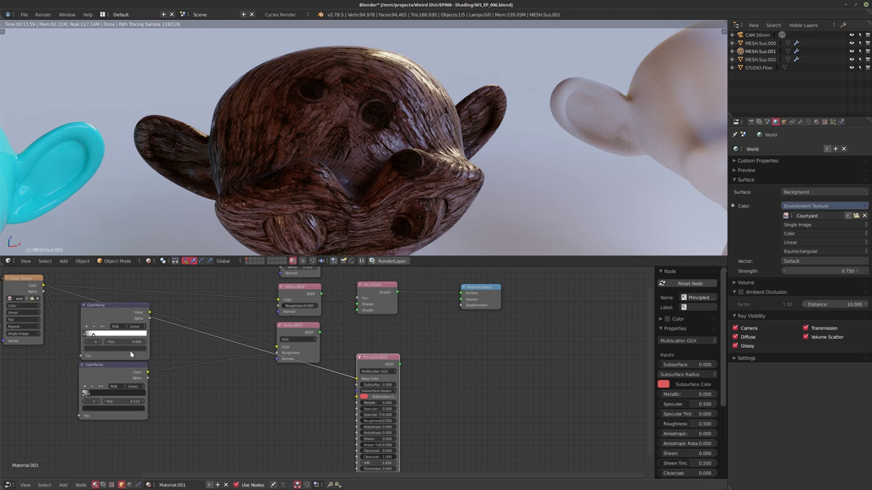
{"action": "left_click_drag", "start_coordinate": [149, 314], "coordinate": [356, 414]}
{"action": "middle_click_drag", "start_coordinate": [409, 435], "coordinate": [405, 382]}
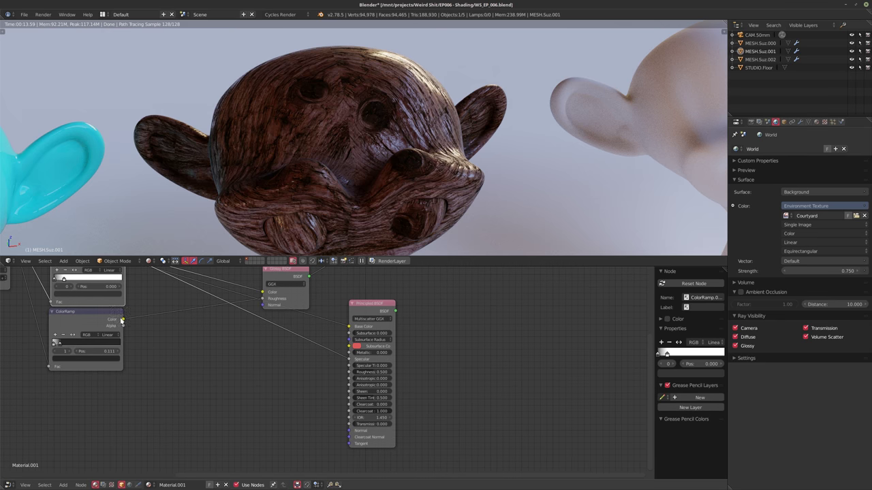
{"action": "left_click_drag", "start_coordinate": [121, 320], "coordinate": [352, 373]}
{"action": "middle_click_drag", "start_coordinate": [393, 325], "coordinate": [317, 380]}
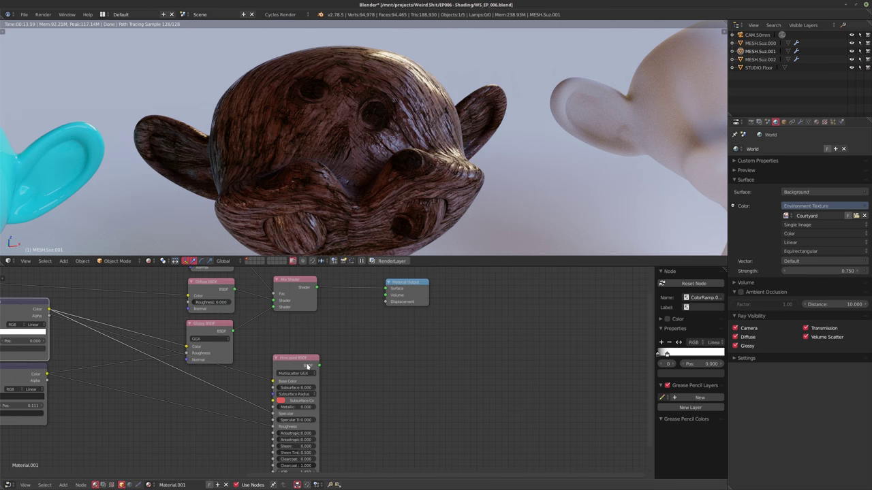
- Connect the Principled BSDF to the Material Output's Surface and compare its look with the Mix Shader version on the head
{"action": "left_click_drag", "start_coordinate": [317, 365], "coordinate": [385, 289]}
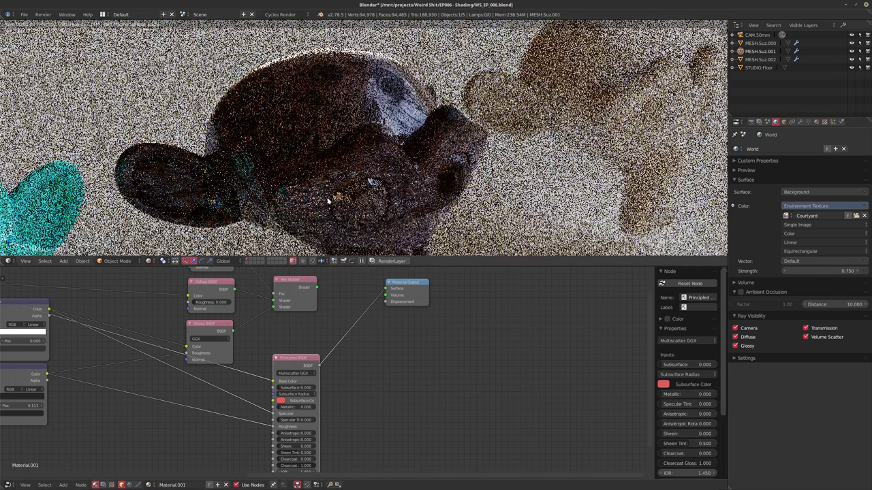
{"action": "middle_click_drag", "start_coordinate": [327, 202], "coordinate": [413, 181]}
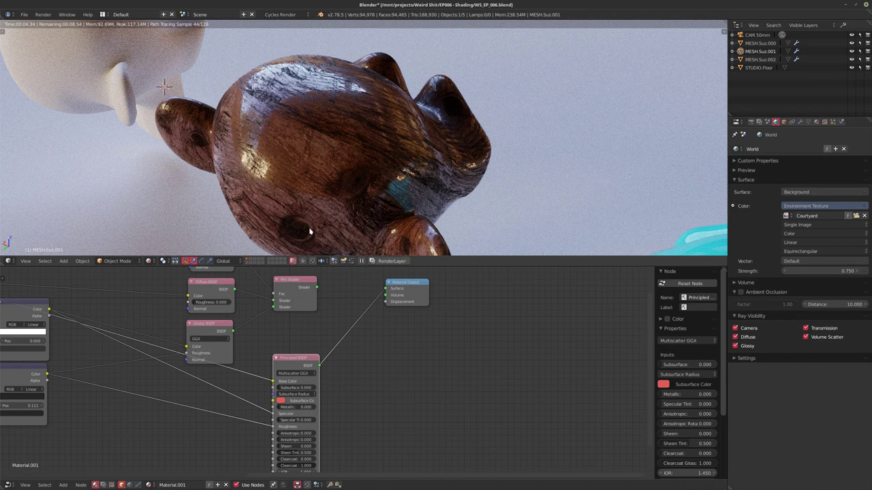
{"action": "left_click", "coordinate": [303, 289], "text": "ctrl+shift"}
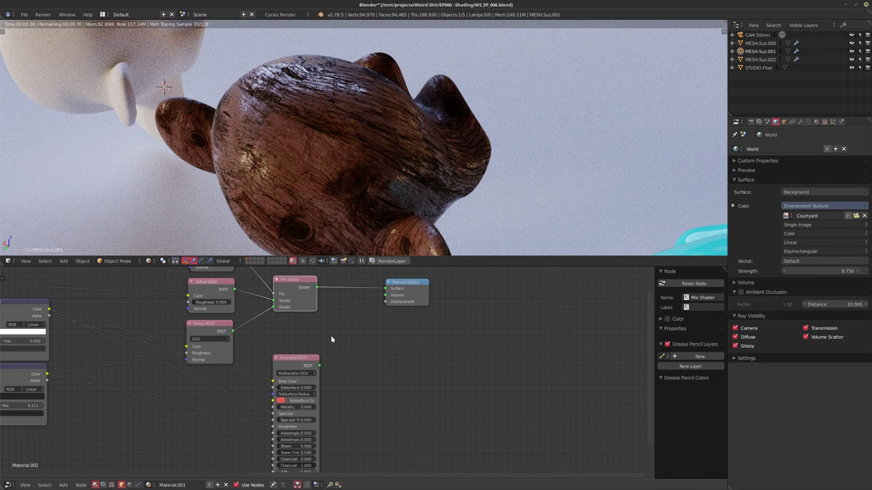
{"action": "left_click", "coordinate": [294, 380], "text": "ctrl+shift"}
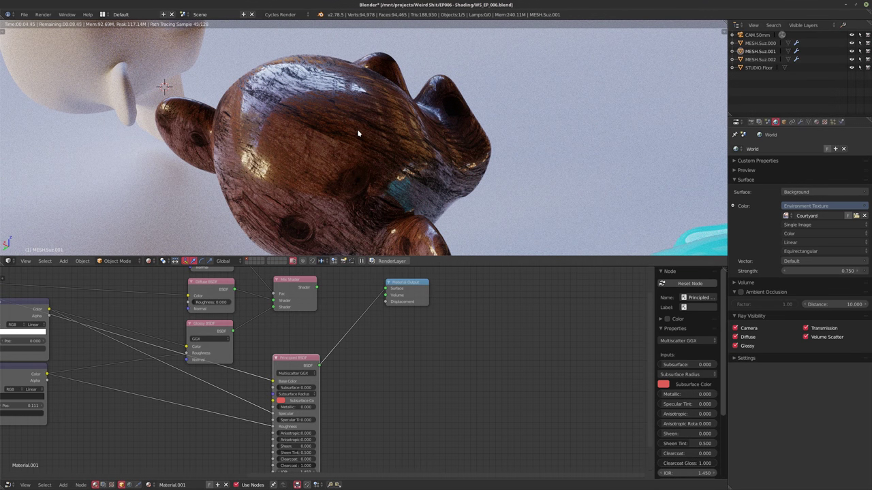
{"action": "middle_click_drag", "start_coordinate": [386, 103], "coordinate": [431, 129]}
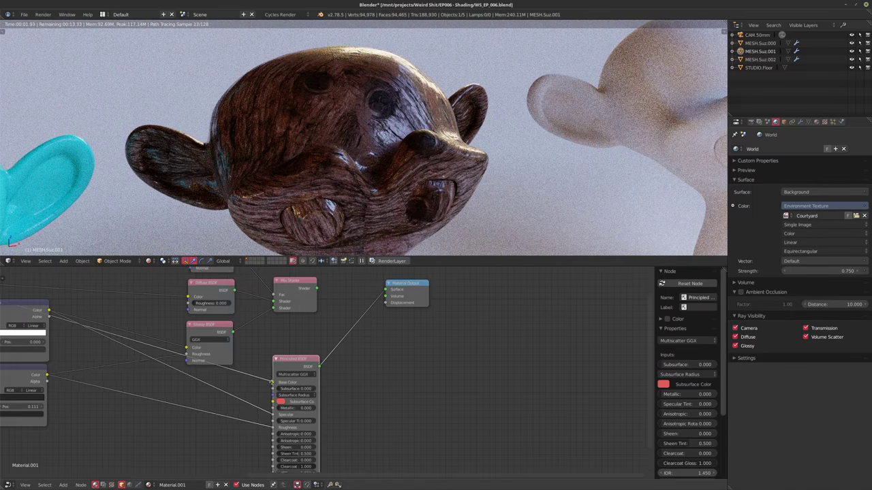
- Route the Mix Shader back to the Material Output and set the Glossy BSDF's distribution to Multiscatter GGX
{"action": "middle_click_drag", "start_coordinate": [237, 310], "coordinate": [290, 361]}
{"action": "scroll", "coordinate": [291, 360], "scroll_direction": "down", "scroll_amount": 1}
{"action": "scroll", "coordinate": [257, 362], "scroll_direction": "up", "scroll_amount": 2}
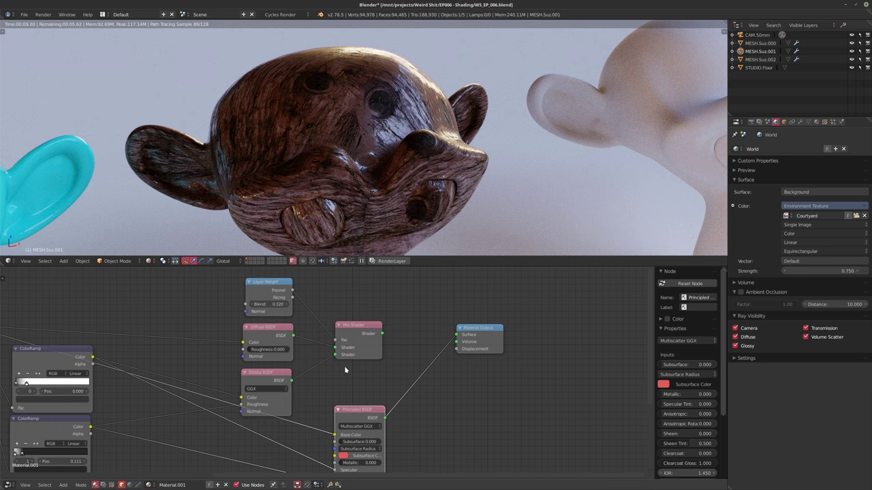
{"action": "middle_click_drag", "start_coordinate": [334, 387], "coordinate": [329, 382]}
{"action": "left_click", "coordinate": [358, 320], "text": "ctrl+shift"}
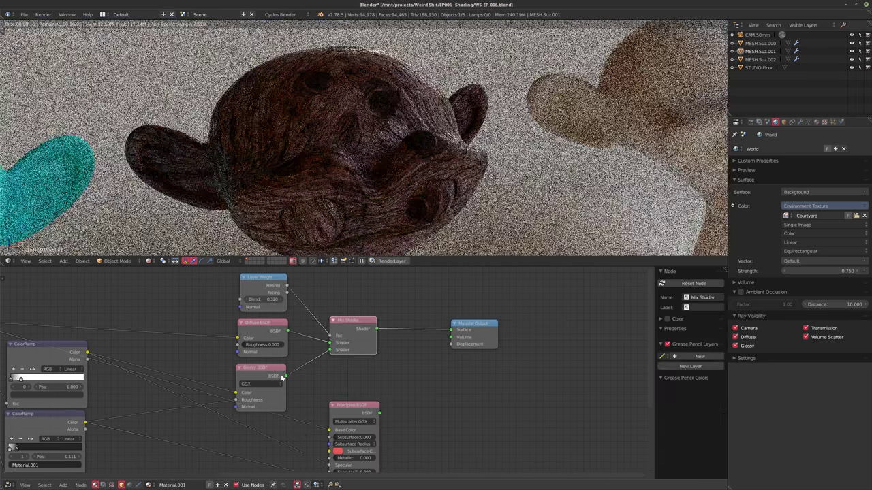
{"action": "left_click", "coordinate": [263, 385]}
{"action": "left_click", "coordinate": [257, 347]}
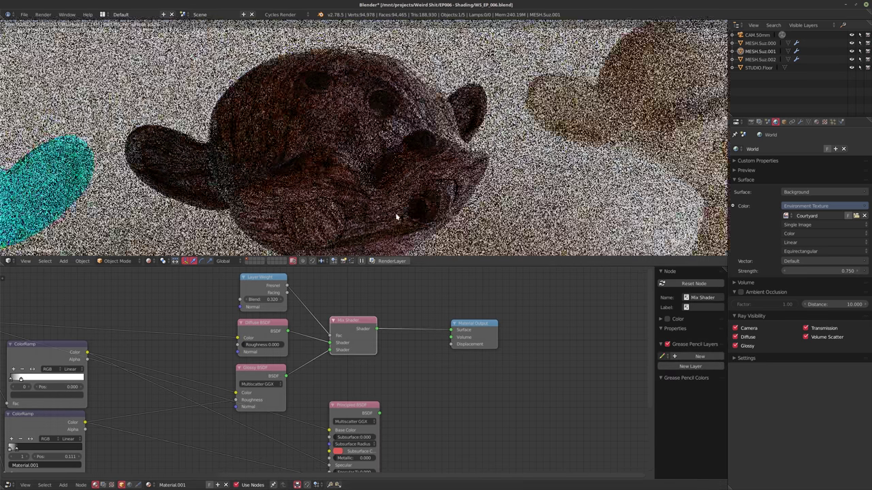
- Connect the wood material's Principled BSDF to the Material Output and examine the head around its surface and from the camera
{"action": "middle_click_drag", "start_coordinate": [396, 217], "coordinate": [412, 237]}
{"action": "left_click", "coordinate": [353, 413], "text": "ctrl+shift"}
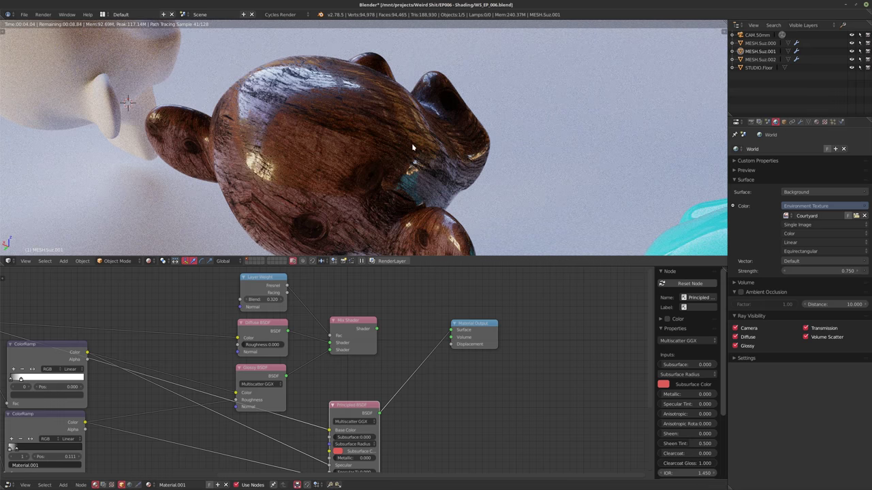
{"action": "middle_click_drag", "start_coordinate": [373, 180], "coordinate": [347, 180]}
{"action": "key", "text": "KP_0"}
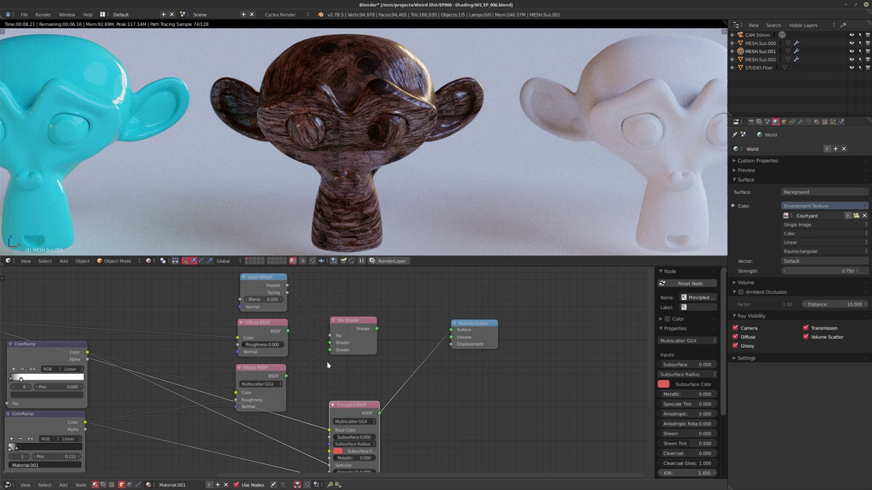
- Widen the Principled BSDF node so its full parameter labels are readable
{"action": "scroll", "coordinate": [392, 331], "scroll_direction": "down", "scroll_amount": 1}
{"action": "middle_click_drag", "start_coordinate": [382, 402], "coordinate": [387, 366]}
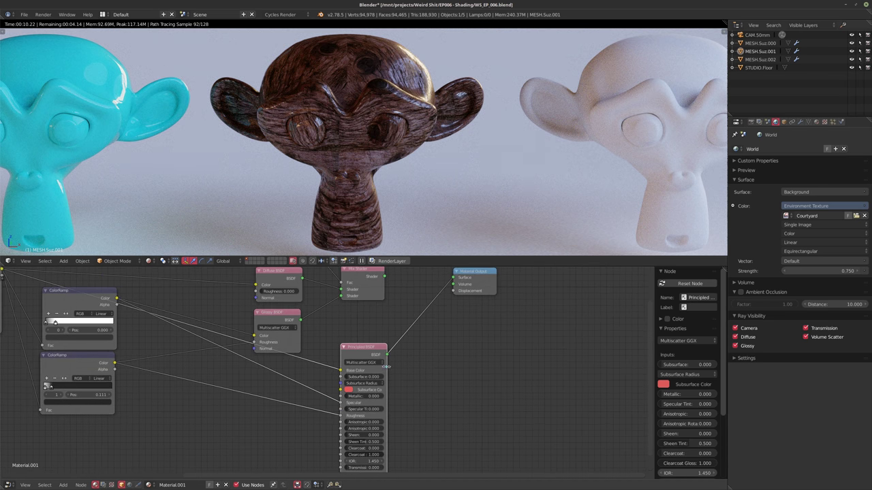
{"action": "scroll", "coordinate": [400, 419], "scroll_direction": "up", "scroll_amount": 1}
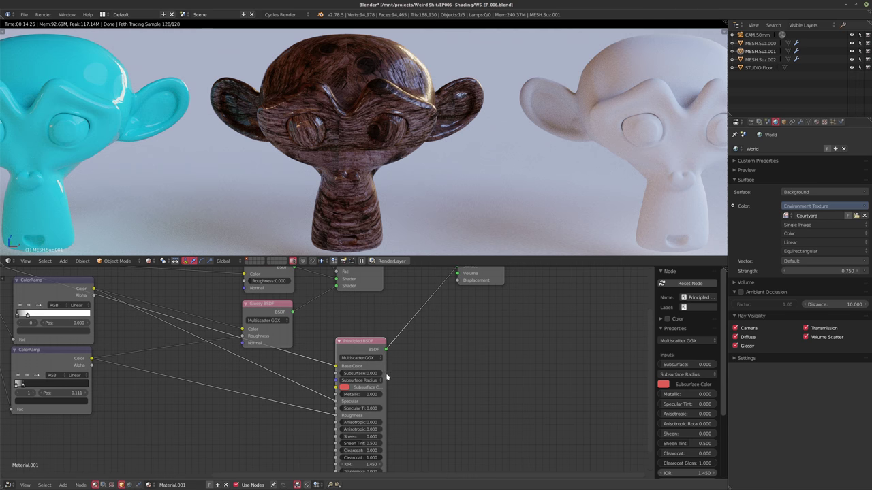
{"action": "left_click_drag", "start_coordinate": [385, 375], "coordinate": [400, 374]}
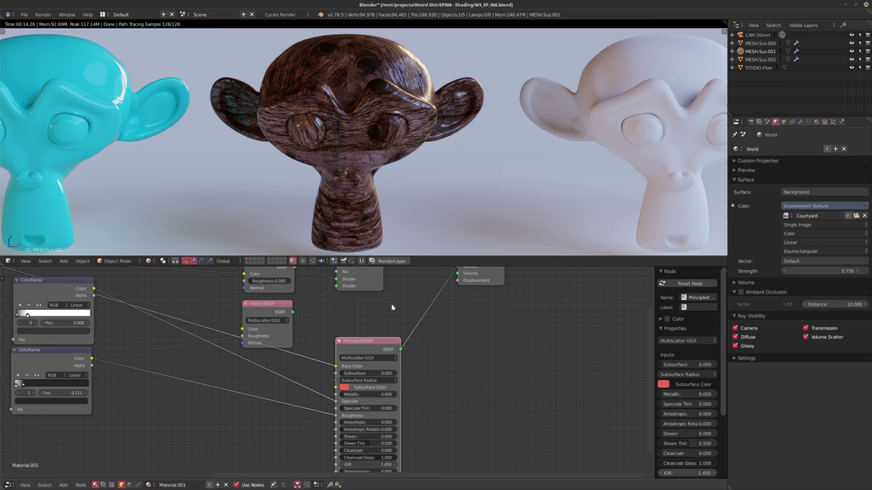
- Select the plain white monkey head and create a new material for it
{"action": "middle_click_drag", "start_coordinate": [310, 103], "coordinate": [358, 125]}
{"action": "scroll", "coordinate": [362, 121], "scroll_direction": "up", "scroll_amount": 4}
{"action": "middle_click_drag", "start_coordinate": [360, 156], "coordinate": [407, 142]}
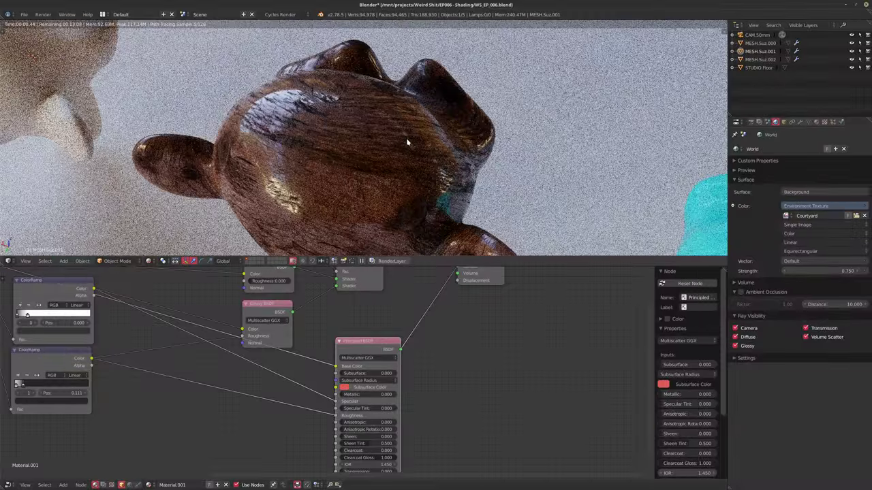
{"action": "middle_click_drag", "start_coordinate": [341, 139], "coordinate": [365, 120]}
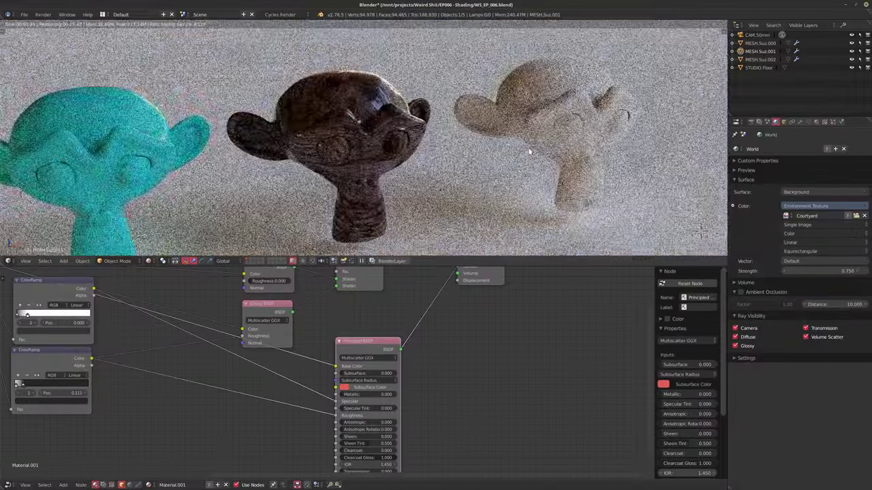
{"action": "right_click", "coordinate": [568, 155]}
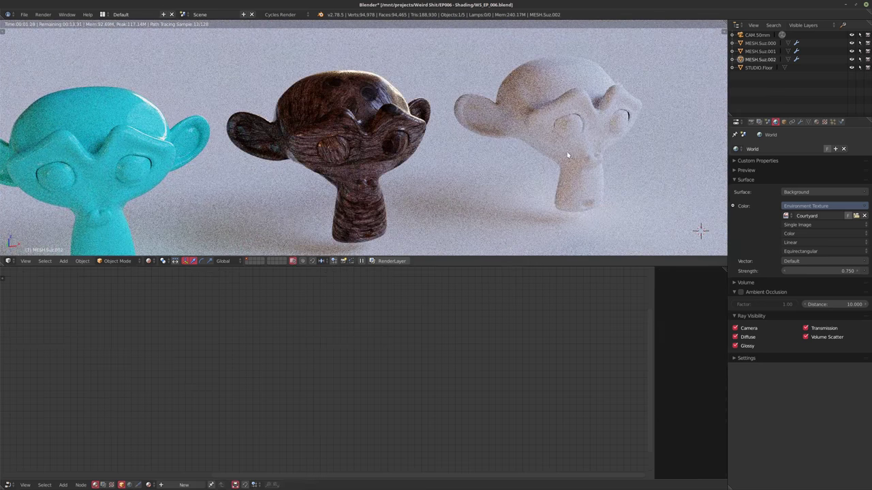
{"action": "left_click", "coordinate": [185, 485]}
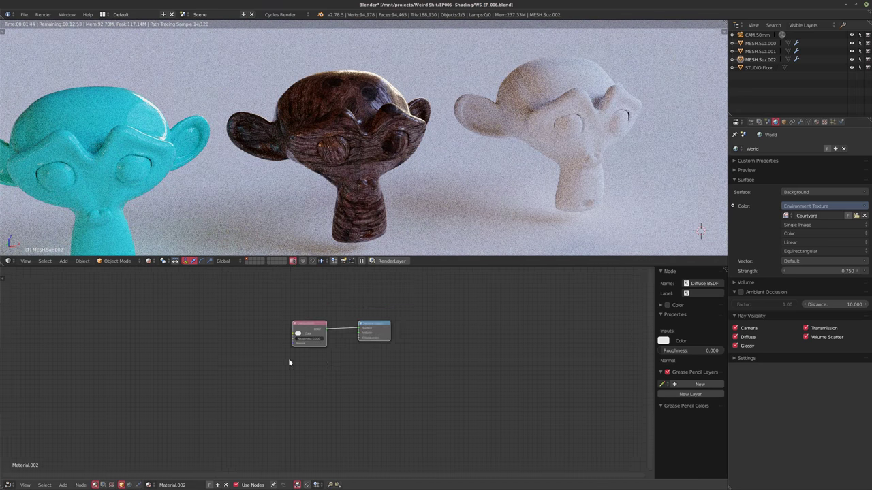
- In the wood head's material, reconnect the Mix Shader to the Material Output and place the Principled BSDF beneath the Glossy BSDF
{"action": "scroll", "coordinate": [289, 362], "scroll_direction": "up", "scroll_amount": 2}
{"action": "middle_click_drag", "start_coordinate": [360, 181], "coordinate": [371, 172]}
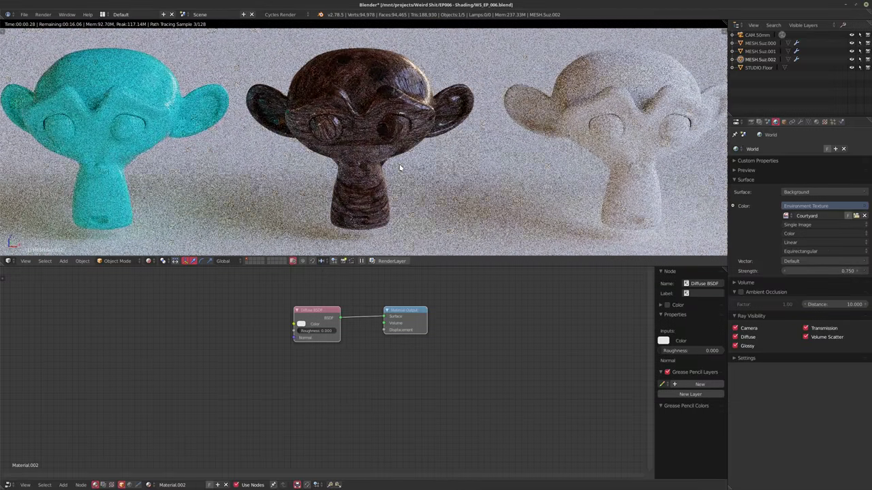
{"action": "scroll", "coordinate": [351, 146], "scroll_direction": "down", "scroll_amount": 1}
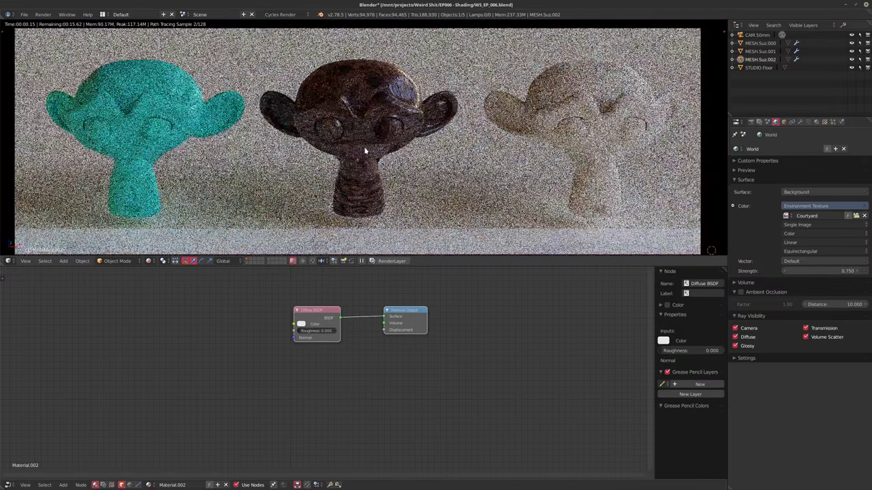
{"action": "scroll", "coordinate": [375, 148], "scroll_direction": "up", "scroll_amount": 2}
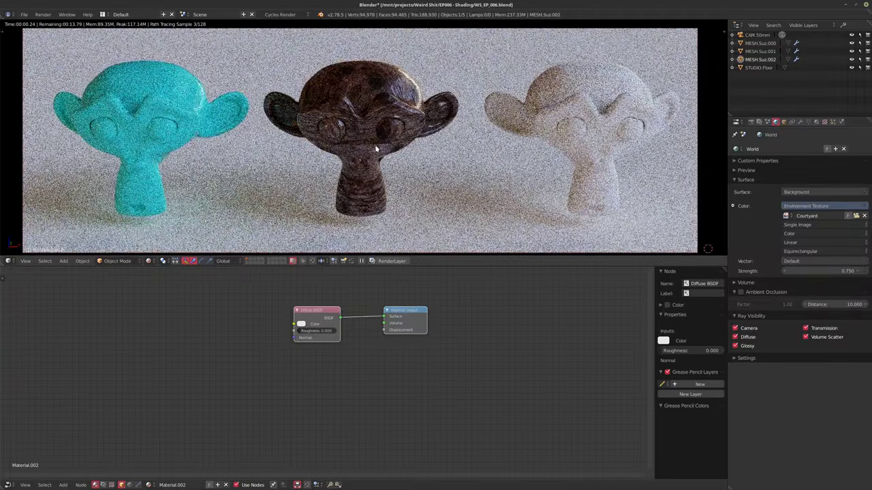
{"action": "scroll", "coordinate": [375, 148], "scroll_direction": "down", "scroll_amount": 2}
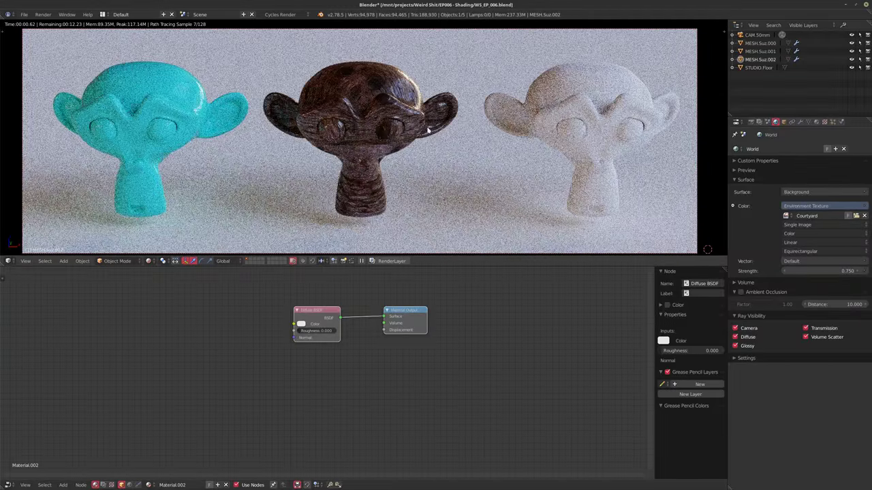
{"action": "scroll", "coordinate": [333, 341], "scroll_direction": "up", "scroll_amount": 2}
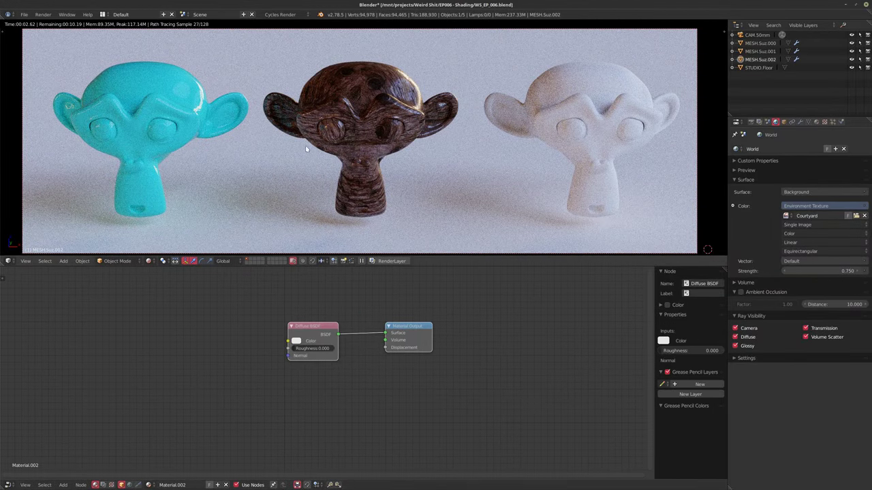
{"action": "right_click", "coordinate": [380, 152]}
{"action": "middle_click_drag", "start_coordinate": [303, 417], "coordinate": [318, 381]}
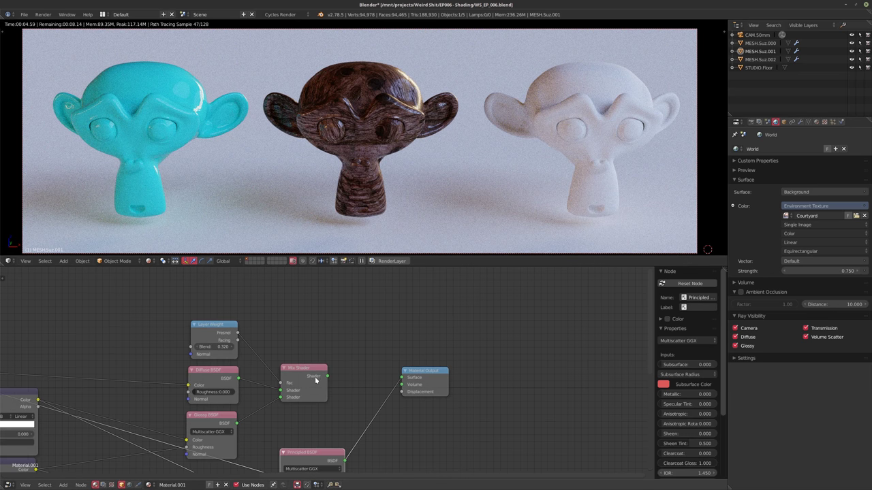
{"action": "middle_click_drag", "start_coordinate": [338, 426], "coordinate": [369, 365]}
{"action": "left_click_drag", "start_coordinate": [338, 396], "coordinate": [245, 411]}
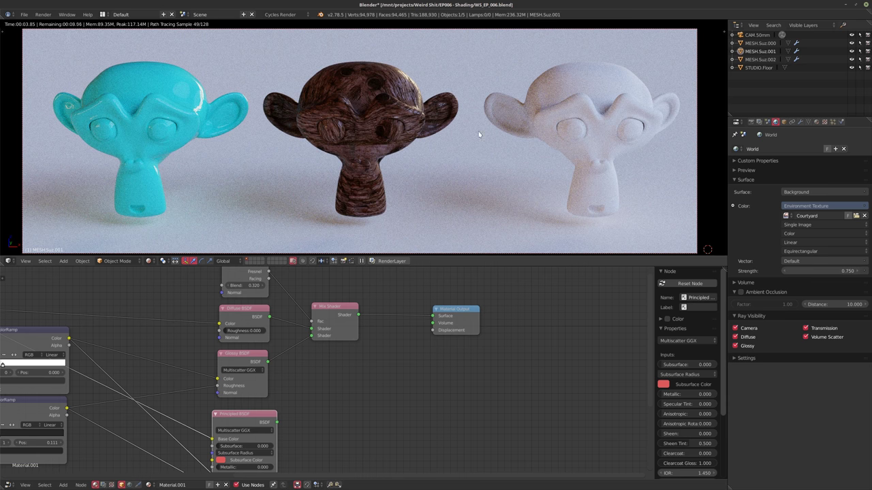
- Delete the Diffuse BSDF from the white head's new material and reposition the Material Output node
{"action": "right_click", "coordinate": [575, 101]}
{"action": "key", "text": "Home"}
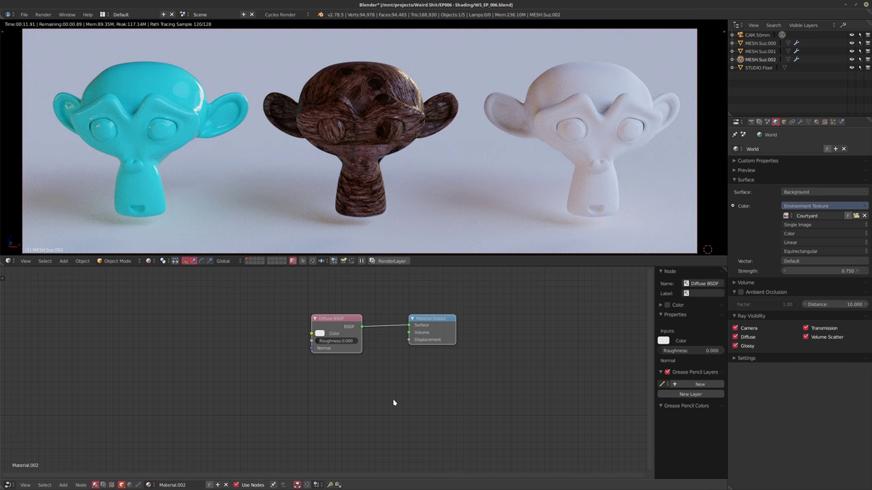
{"action": "mouse_move", "coordinate": [355, 367]}
{"action": "middle_mouse_down"}
{"action": "mouse_move", "coordinate": [340, 382]}
{"action": "mouse_move", "coordinate": [354, 381]}
{"action": "middle_mouse_up"}
{"action": "scroll", "coordinate": [329, 383], "scroll_direction": "up", "scroll_amount": 3}
{"action": "left_click", "coordinate": [334, 320]}
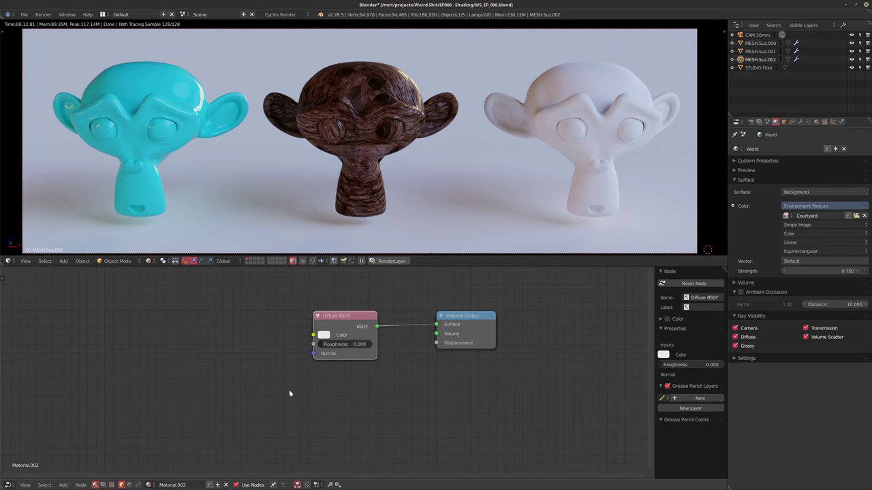
{"action": "key", "text": "ctrl+x"}
{"action": "left_click_drag", "start_coordinate": [440, 318], "coordinate": [397, 430]}
- Add a Glass BSDF node and connect its BSDF output to the Material Output's Surface
{"action": "middle_click_drag", "start_coordinate": [273, 404], "coordinate": [307, 308]}
{"action": "key", "text": "shift+a"}
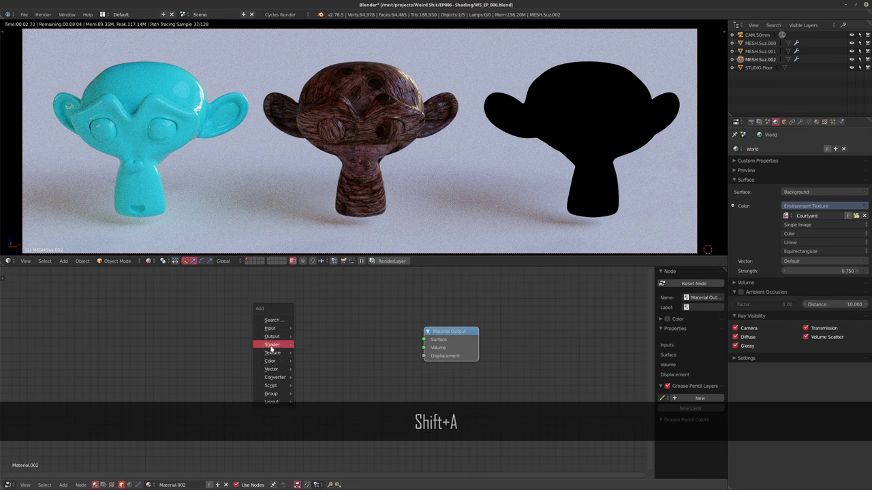
{"action": "mouse_move", "coordinate": [272, 346]}
{"action": "left_click", "coordinate": [318, 229]}
{"action": "left_click", "coordinate": [335, 344]}
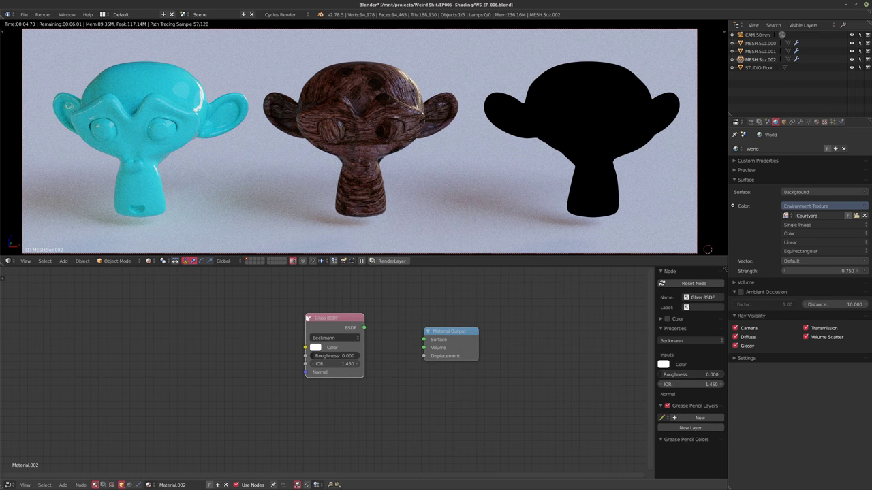
{"action": "left_click_drag", "start_coordinate": [363, 328], "coordinate": [424, 341]}
- Set the Glass BSDF's distribution to Multiscatter GGX
{"action": "scroll", "coordinate": [329, 328], "scroll_direction": "up", "scroll_amount": 2}
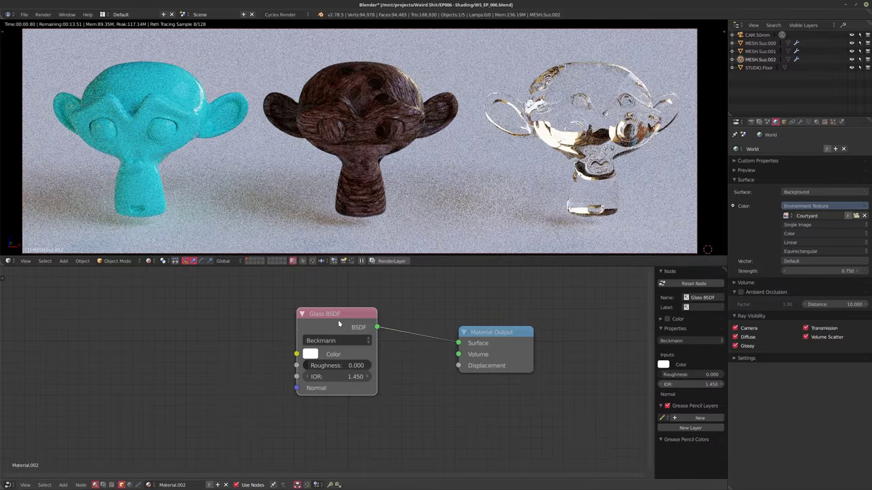
{"action": "left_click", "coordinate": [321, 342]}
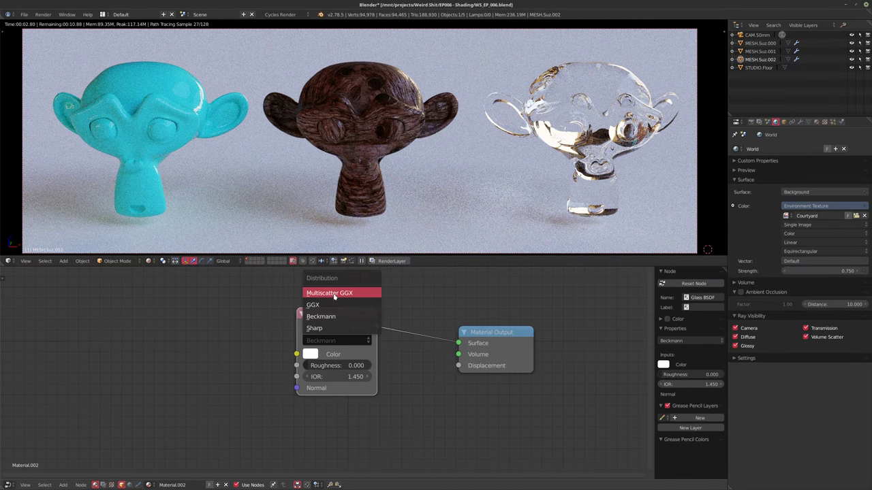
{"action": "left_click", "coordinate": [335, 293]}
{"action": "left_click_drag", "start_coordinate": [327, 327], "coordinate": [330, 336]}
{"action": "left_click", "coordinate": [340, 350]}
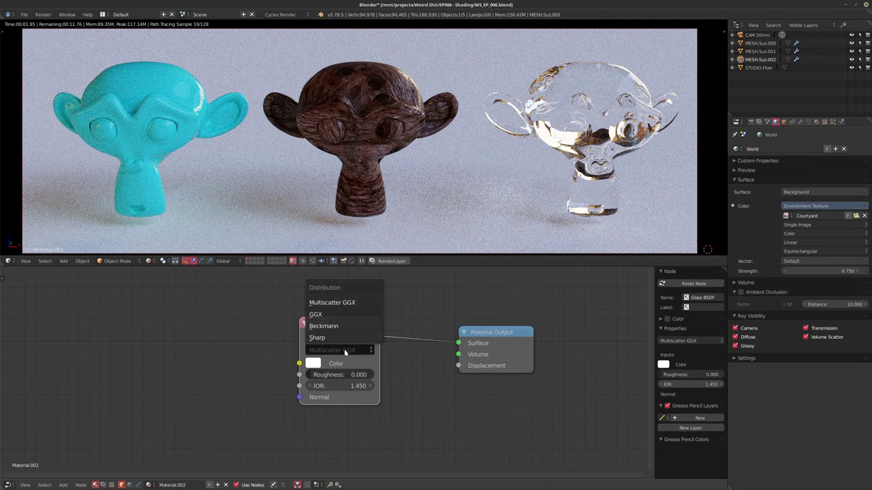
{"action": "left_click", "coordinate": [344, 303]}
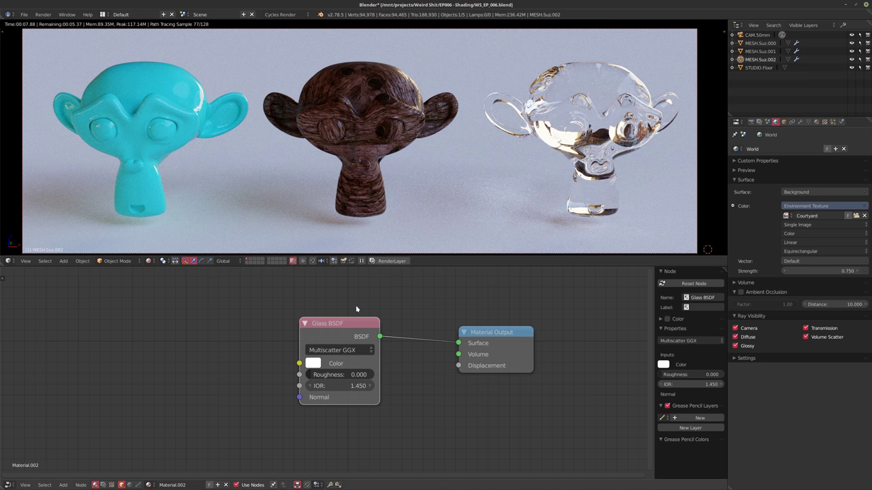
- Try a roughness of 0.133 on the Glass BSDF, and return it to 0
{"action": "middle_click_drag", "start_coordinate": [425, 378], "coordinate": [399, 347]}
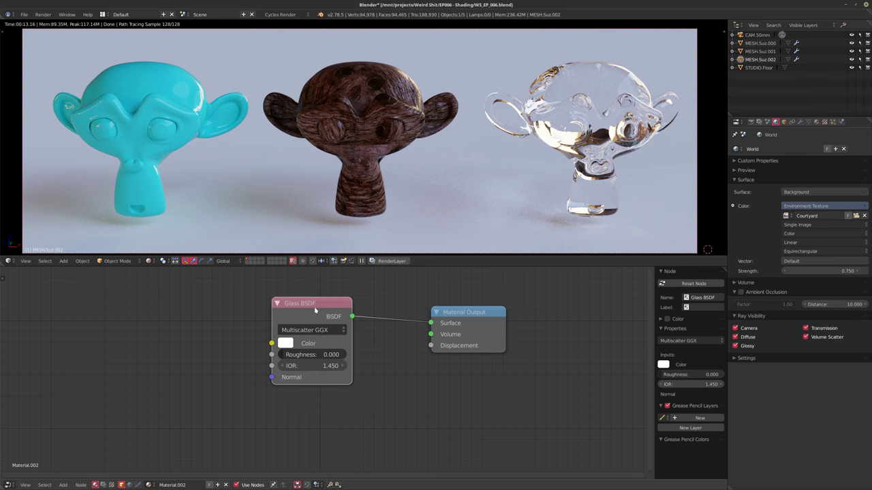
{"action": "middle_click_drag", "start_coordinate": [417, 354], "coordinate": [442, 372]}
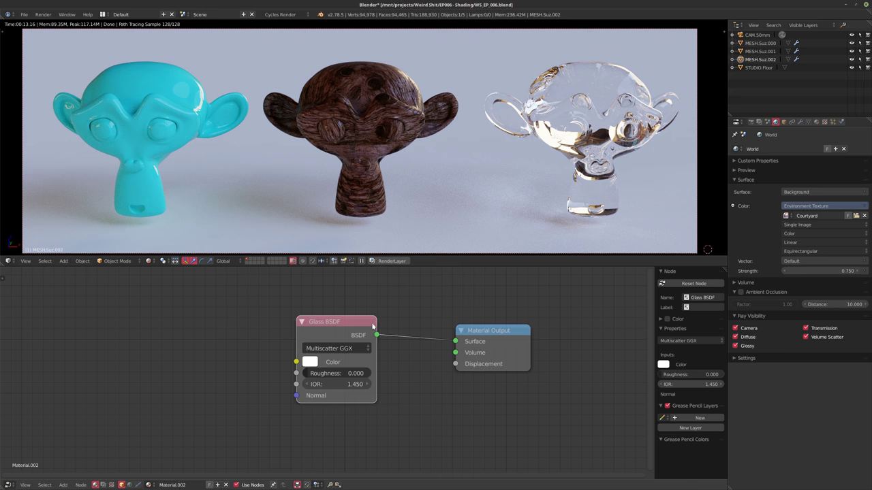
{"action": "left_click_drag", "start_coordinate": [318, 375], "coordinate": [336, 375]}
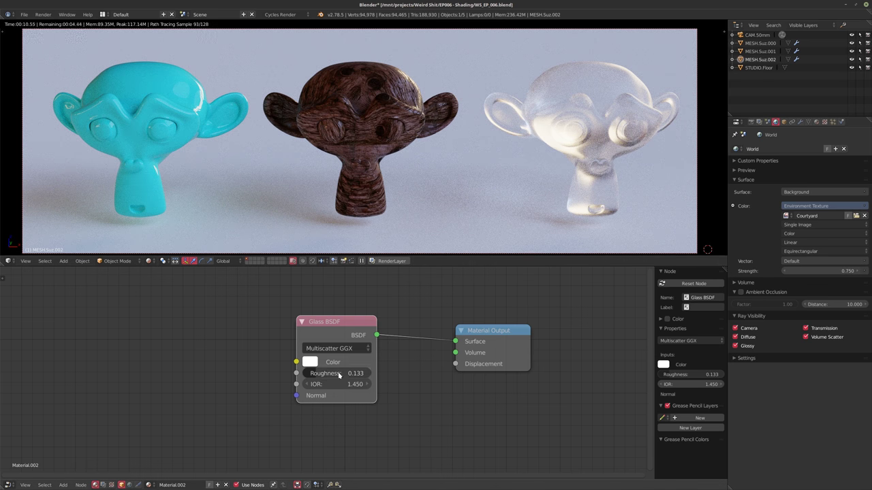
{"action": "left_click_drag", "start_coordinate": [338, 374], "coordinate": [300, 374]}
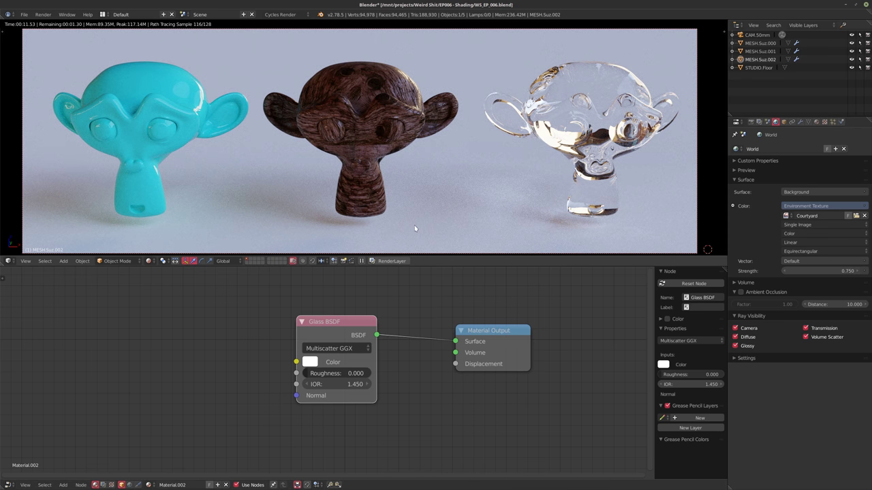
- Disconnect the Glass BSDF from the Material Output and set it aside below the output node
{"action": "left_click_drag", "start_coordinate": [361, 333], "coordinate": [215, 338]}
{"action": "scroll", "coordinate": [382, 331], "scroll_direction": "down", "scroll_amount": 2}
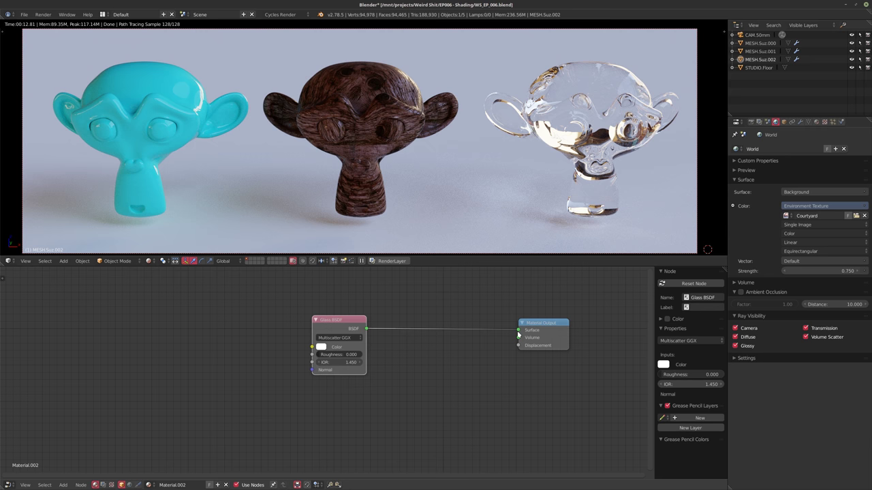
{"action": "left_click_drag", "start_coordinate": [518, 331], "coordinate": [550, 377]}
- Add a Mix Shader node and connect its Shader output to the Material Output's Surface
{"action": "middle_click_drag", "start_coordinate": [347, 328], "coordinate": [332, 338]}
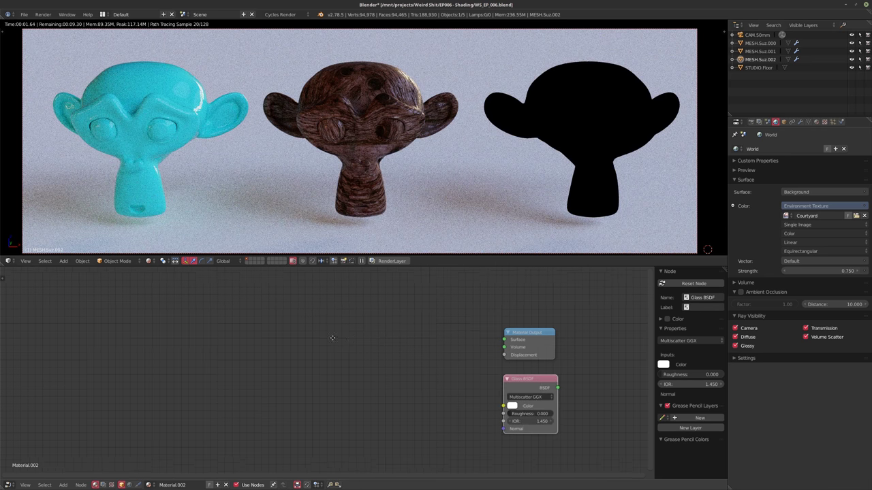
{"action": "scroll", "coordinate": [332, 338], "scroll_direction": "up", "scroll_amount": 2}
{"action": "key", "text": "shift+a"}
{"action": "mouse_move", "coordinate": [302, 341]}
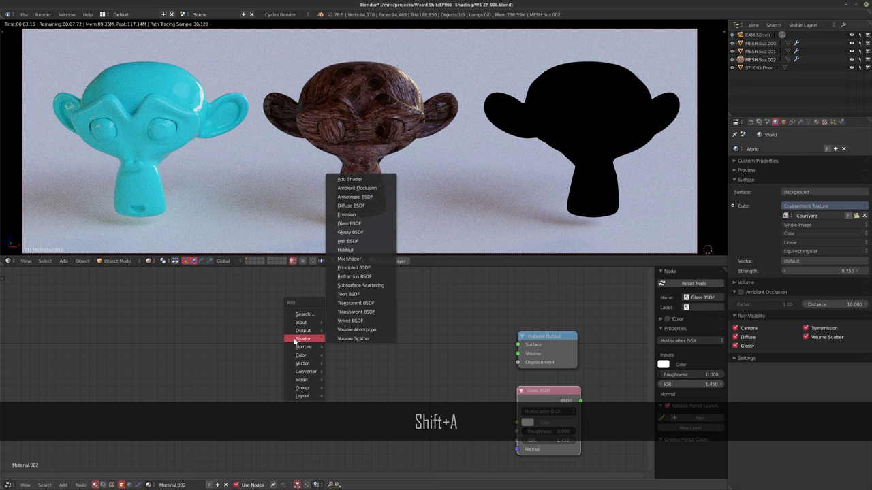
{"action": "left_click", "coordinate": [357, 263]}
{"action": "left_click", "coordinate": [405, 340]}
{"action": "left_click_drag", "start_coordinate": [415, 340], "coordinate": [518, 346]}
- Add a Layer Weight node and connect its Fresnel output to the Mix Shader's Fac
{"action": "key", "text": "shift+a"}
{"action": "mouse_move", "coordinate": [248, 295]}
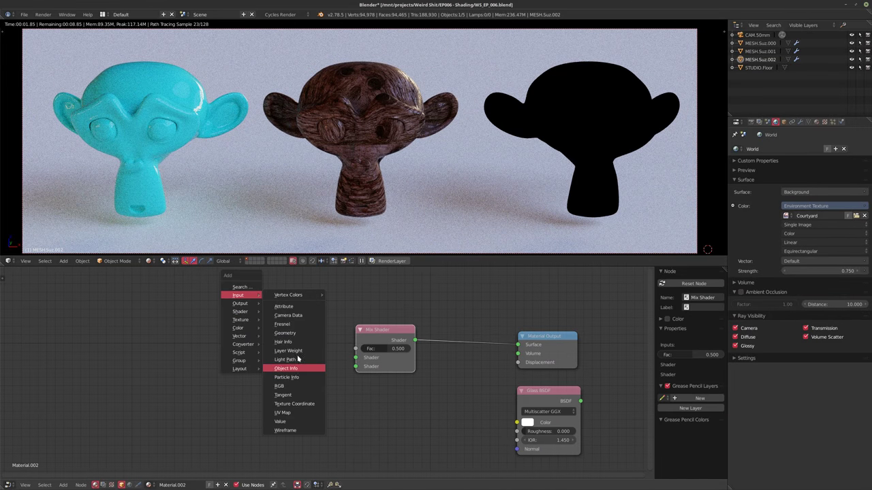
{"action": "left_click", "coordinate": [289, 350]}
{"action": "left_click", "coordinate": [280, 298]}
{"action": "left_click_drag", "start_coordinate": [277, 302], "coordinate": [355, 349]}
- Add a Glossy BSDF below the Layer Weight node and connect it to the Mix Shader's second Shader input
{"action": "key", "text": "shift+a"}
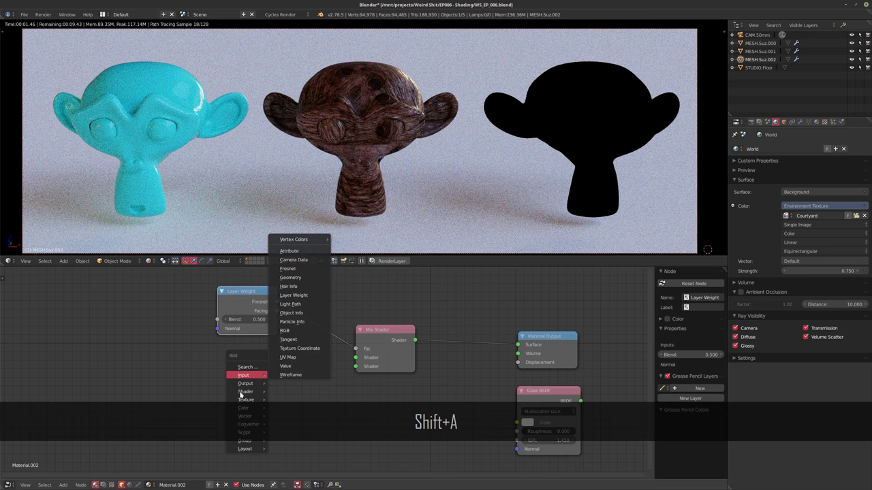
{"action": "mouse_move", "coordinate": [242, 391]}
{"action": "left_click", "coordinate": [300, 293]}
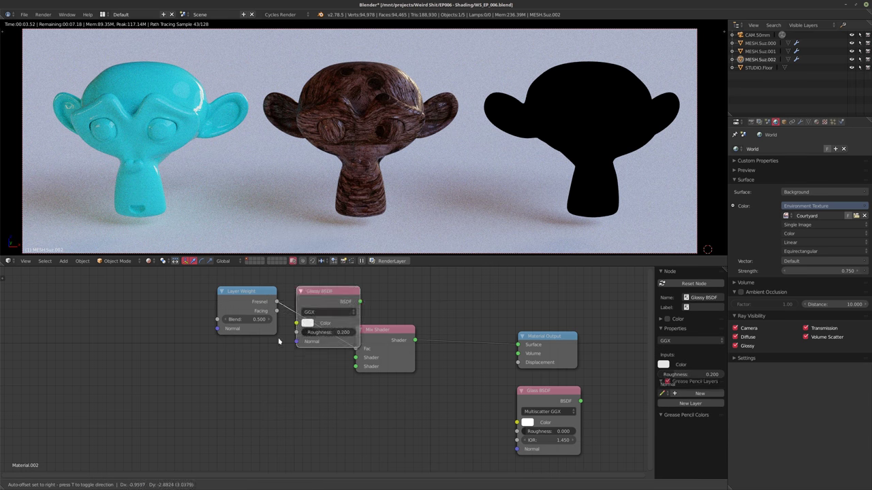
{"action": "left_click", "coordinate": [193, 441]}
{"action": "left_click_drag", "start_coordinate": [275, 405], "coordinate": [355, 368]}
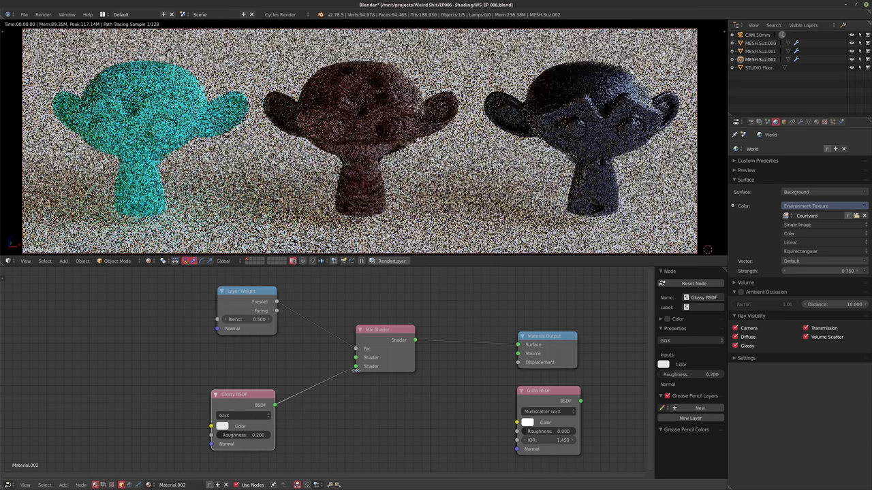
- Set the Glossy BSDF roughness to 0.000 and the Layer Weight blend to 0.280
{"action": "left_click_drag", "start_coordinate": [256, 437], "coordinate": [215, 437]}
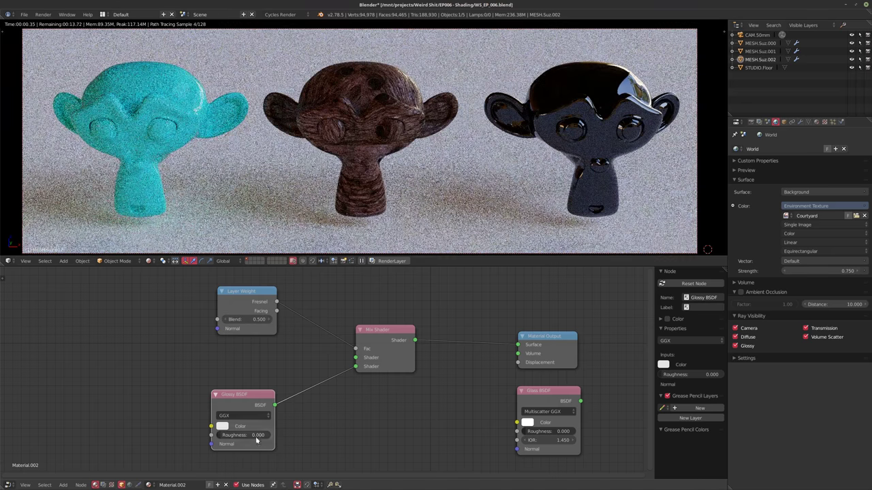
{"action": "mouse_move", "coordinate": [258, 318]}
{"action": "left_mouse_down"}
{"action": "mouse_move", "coordinate": [235, 319]}
{"action": "mouse_move", "coordinate": [249, 320]}
{"action": "left_mouse_up"}
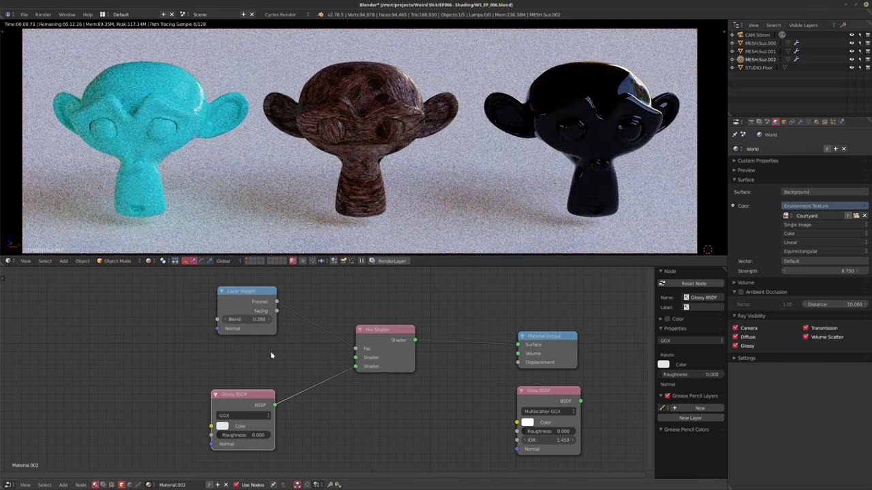
- Add a Refraction BSDF connected to the Mix Shader's first Shader input and place it between the Layer Weight and Glossy BSDF nodes
{"action": "key", "text": "shift+a"}
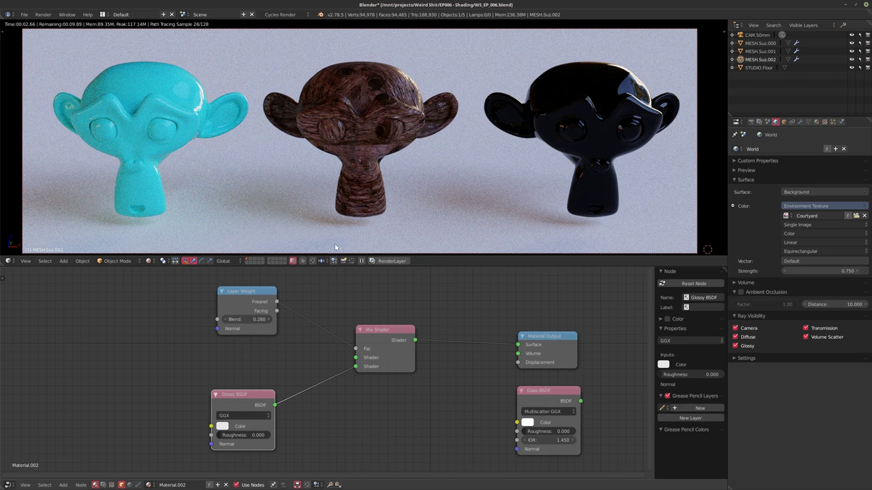
{"action": "key", "text": "shift+a"}
{"action": "mouse_move", "coordinate": [256, 359]}
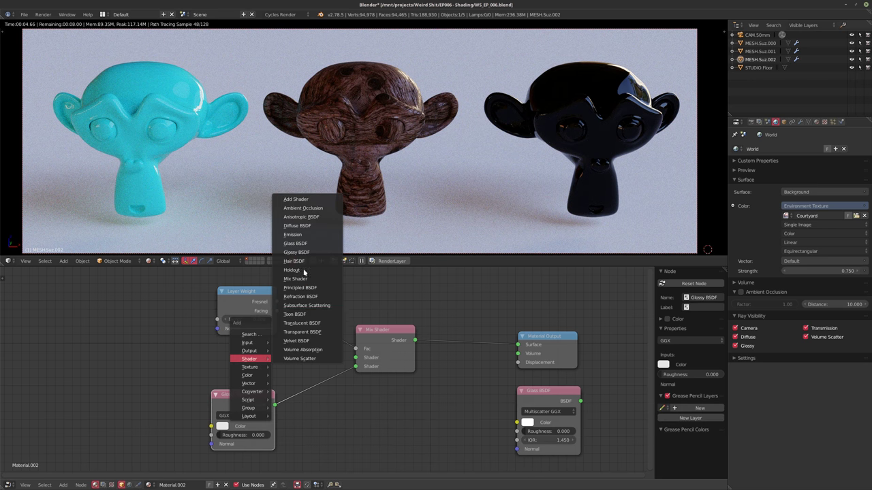
{"action": "left_click", "coordinate": [301, 297]}
{"action": "left_click", "coordinate": [306, 379]}
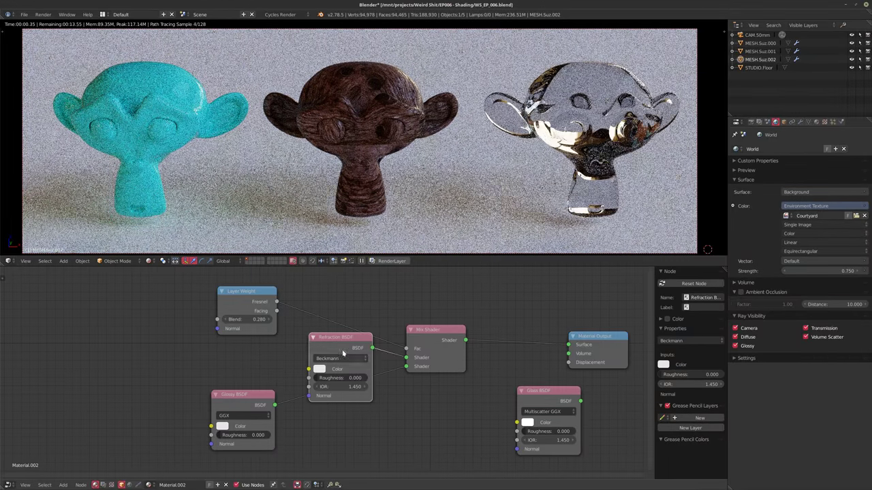
{"action": "left_click_drag", "start_coordinate": [342, 348], "coordinate": [264, 345]}
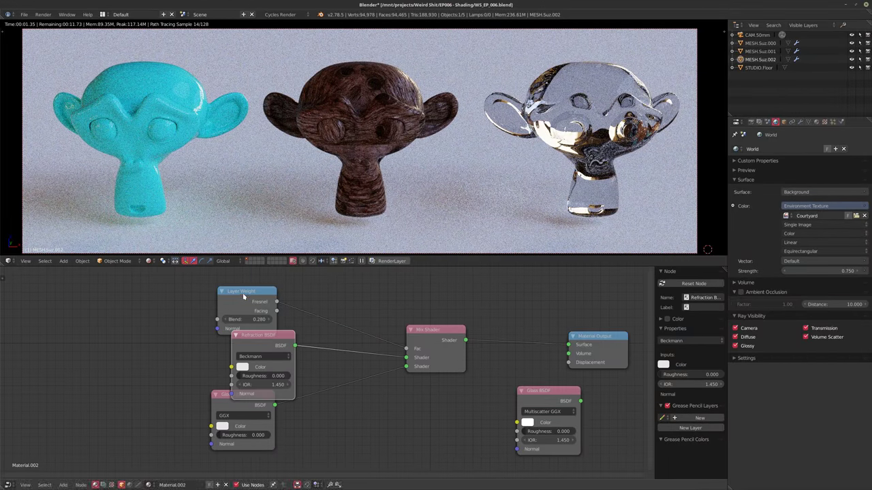
{"action": "left_click_drag", "start_coordinate": [243, 297], "coordinate": [244, 275]}
{"action": "left_click_drag", "start_coordinate": [273, 346], "coordinate": [259, 331]}
- Set the Refraction BSDF distribution to GGX and the Glossy BSDF to Multiscatter GGX, and align the two nodes in a column
{"action": "left_click", "coordinate": [249, 341]}
{"action": "left_click", "coordinate": [247, 312]}
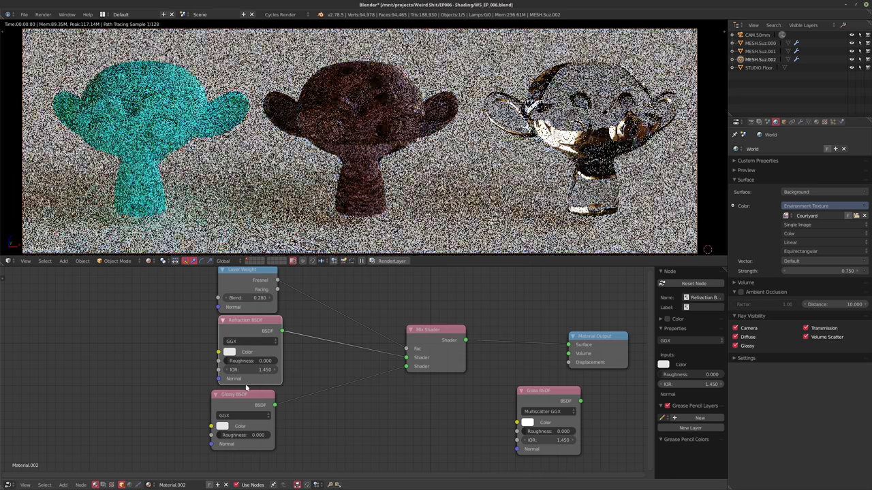
{"action": "left_click", "coordinate": [247, 416]}
{"action": "left_click_drag", "start_coordinate": [247, 396], "coordinate": [256, 400]}
{"action": "left_click_drag", "start_coordinate": [256, 324], "coordinate": [256, 330]}
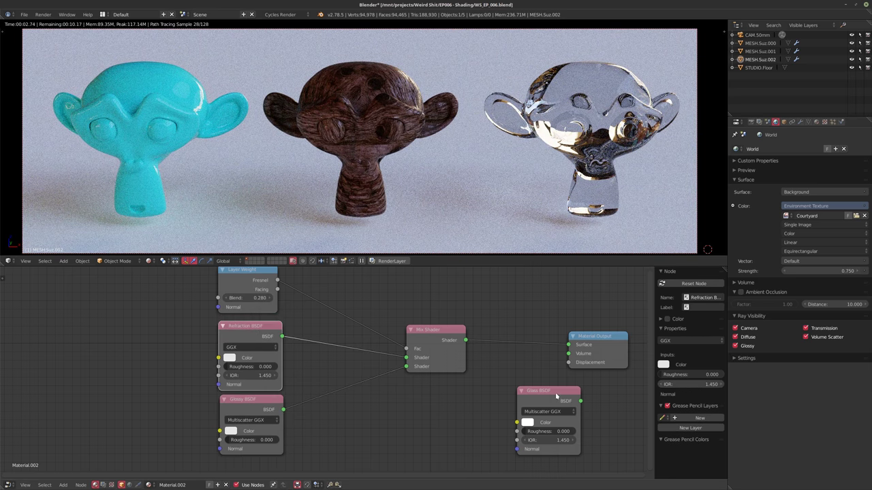
- Move the Glass BSDF below the Mix Shader and preview it on the Material Output, then reconnect the Mix Shader
{"action": "left_click_drag", "start_coordinate": [556, 396], "coordinate": [445, 402]}
{"action": "left_click", "coordinate": [436, 404], "text": "ctrl+shift"}
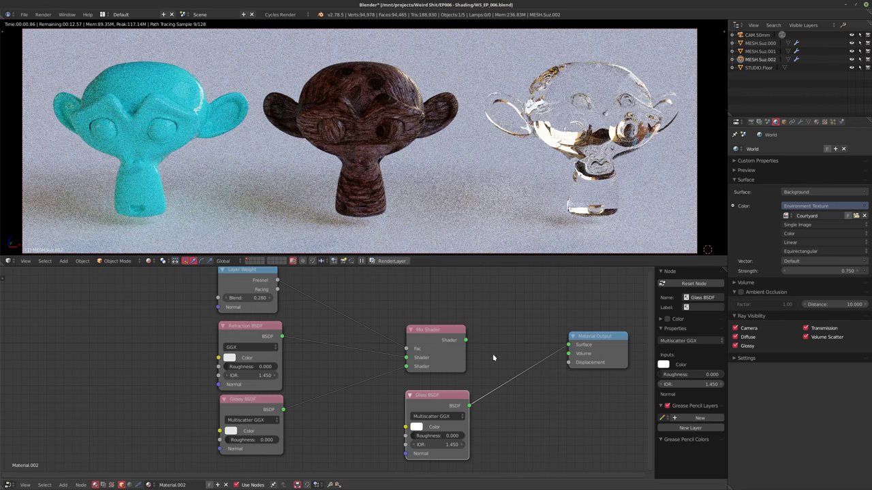
{"action": "left_click", "coordinate": [432, 339], "text": "ctrl+shift"}
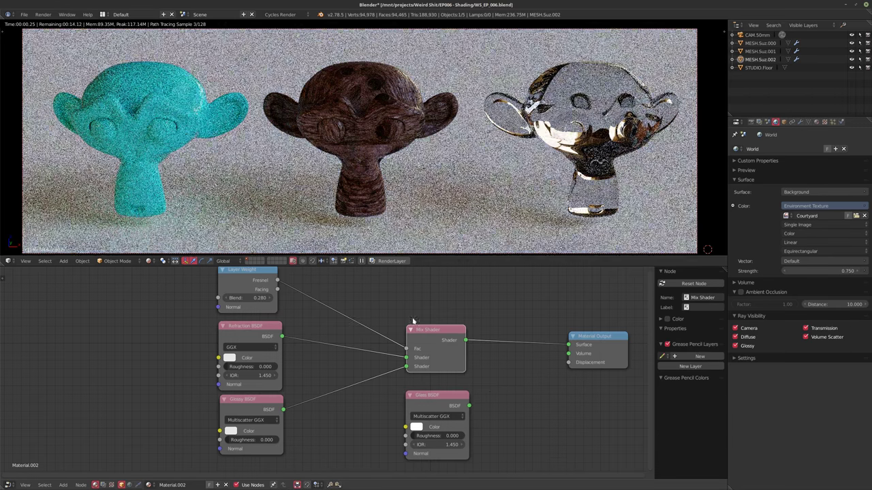
- Switch the Layer Weight node to a Fresnel node that drives the Mix Shader's Fac
{"action": "middle_click_drag", "start_coordinate": [454, 336], "coordinate": [453, 347]}
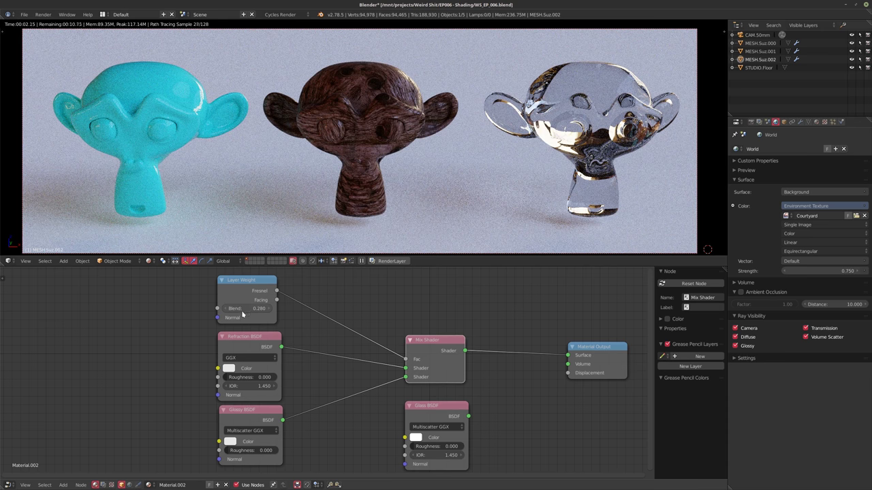
{"action": "left_click", "coordinate": [236, 284]}
{"action": "key", "text": "shift+s"}
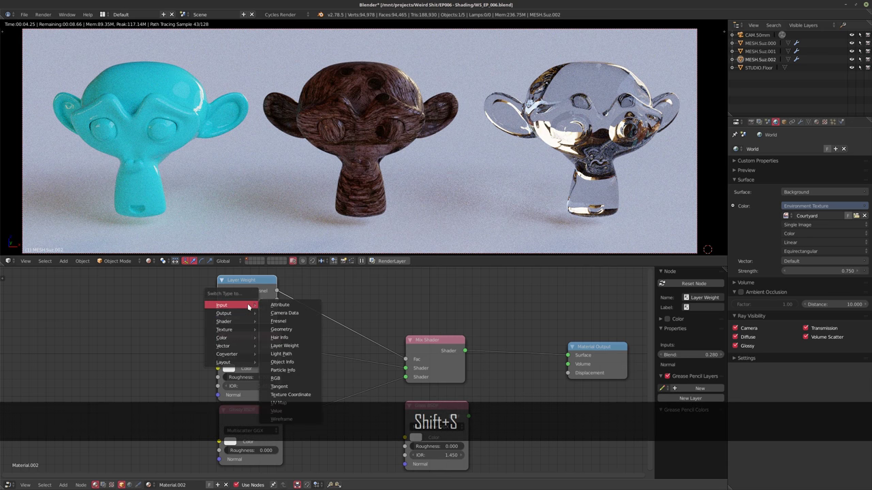
{"action": "mouse_move", "coordinate": [225, 321]}
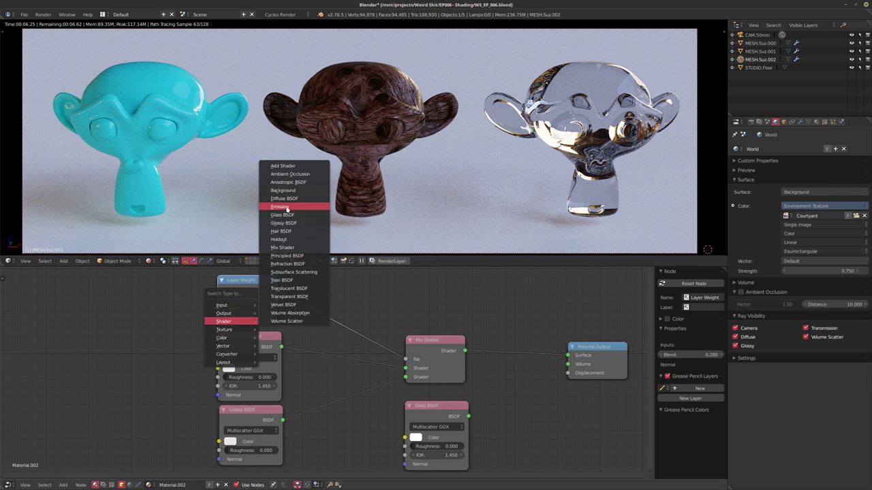
{"action": "mouse_move", "coordinate": [228, 305]}
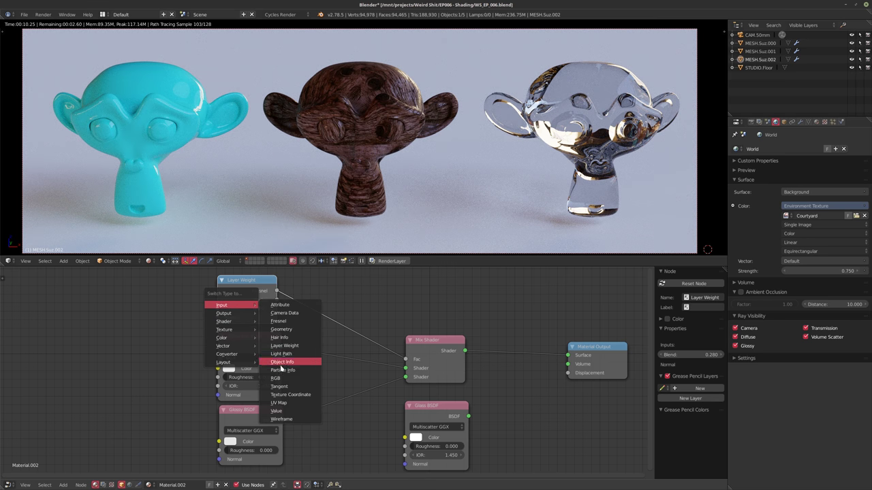
{"action": "left_click", "coordinate": [279, 321]}
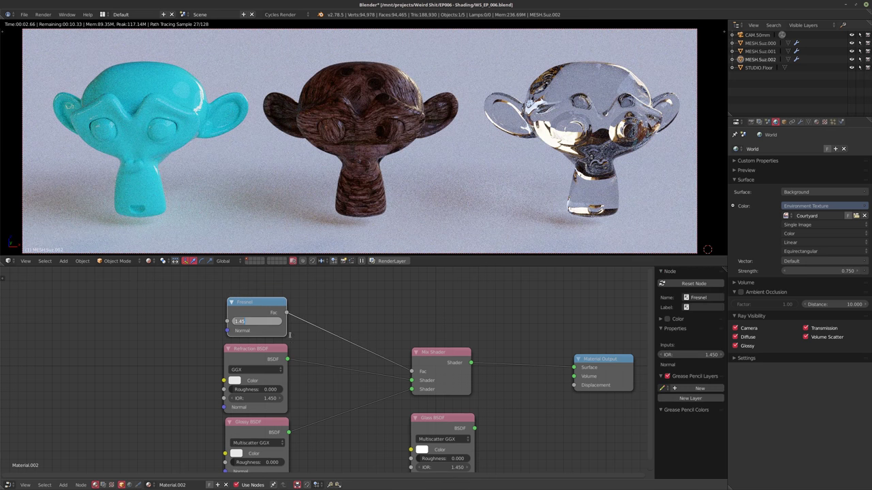
- Set the Fresnel node's IOR to 1.4
{"action": "key", "text": "Return"}
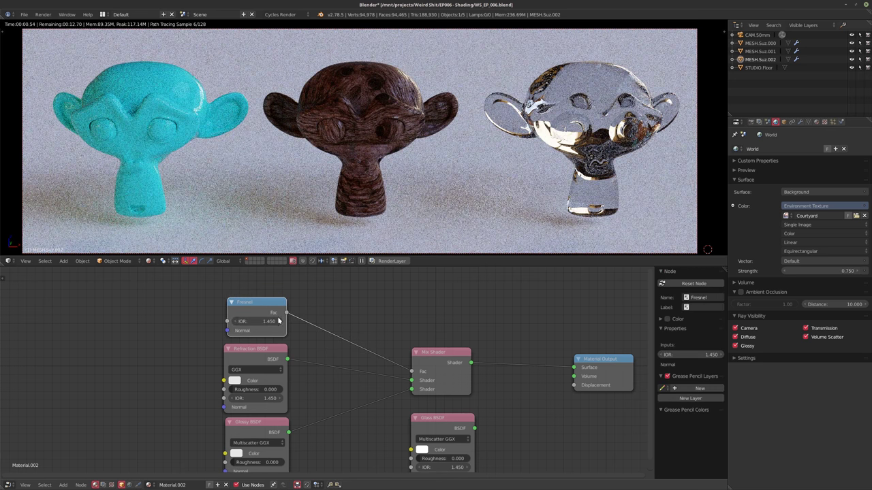
{"action": "scroll", "coordinate": [296, 356], "scroll_direction": "up", "scroll_amount": 1}
{"action": "left_click", "coordinate": [251, 307]}
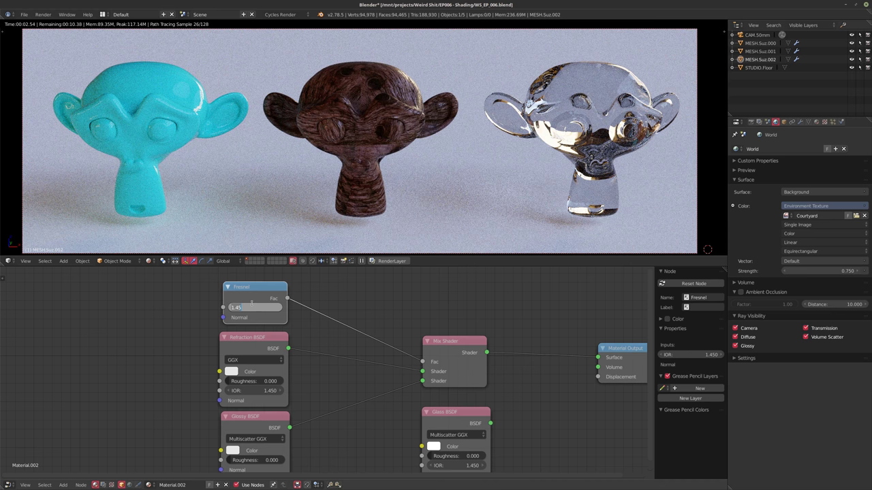
{"action": "type", "text": "1."}
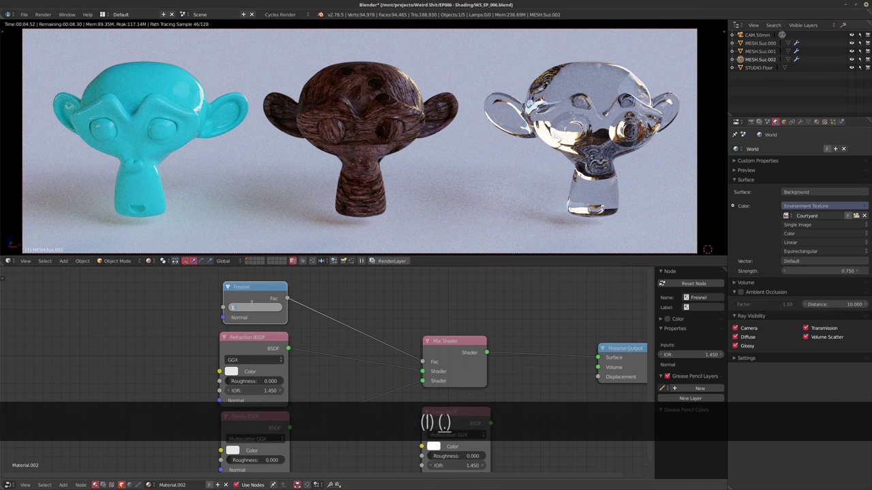
{"action": "type", "text": "4"}
{"action": "key", "text": "Return"}
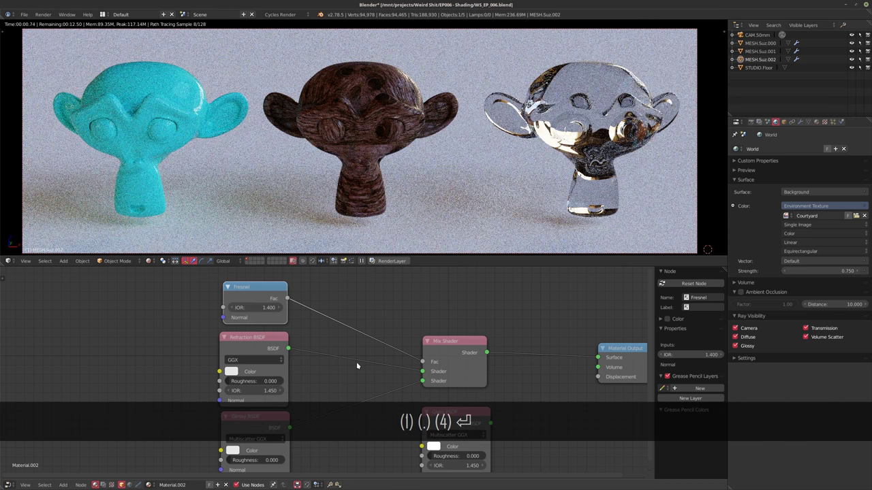
- Compare the Glass BSDF with the custom Mix Shader by connecting each to the Material Output, ending with the Mix Shader
{"action": "middle_click_drag", "start_coordinate": [356, 363], "coordinate": [329, 346]}
{"action": "scroll", "coordinate": [329, 346], "scroll_direction": "down", "scroll_amount": 1}
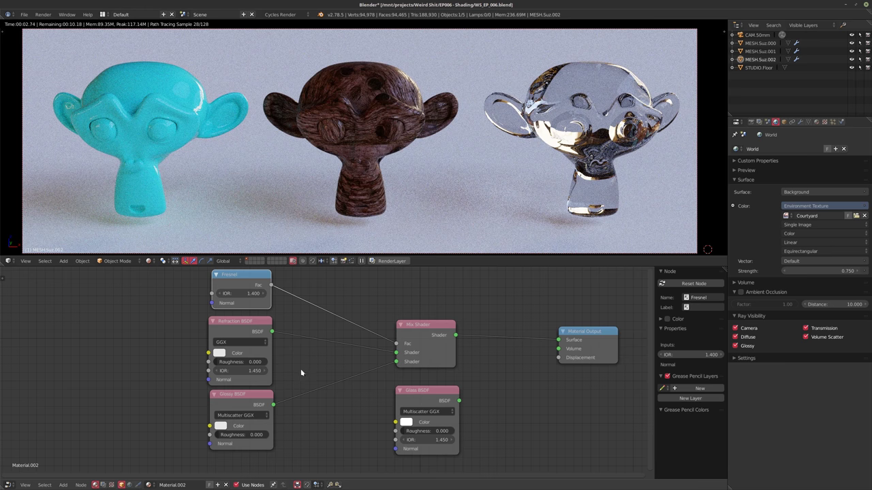
{"action": "scroll", "coordinate": [303, 367], "scroll_direction": "up", "scroll_amount": 1}
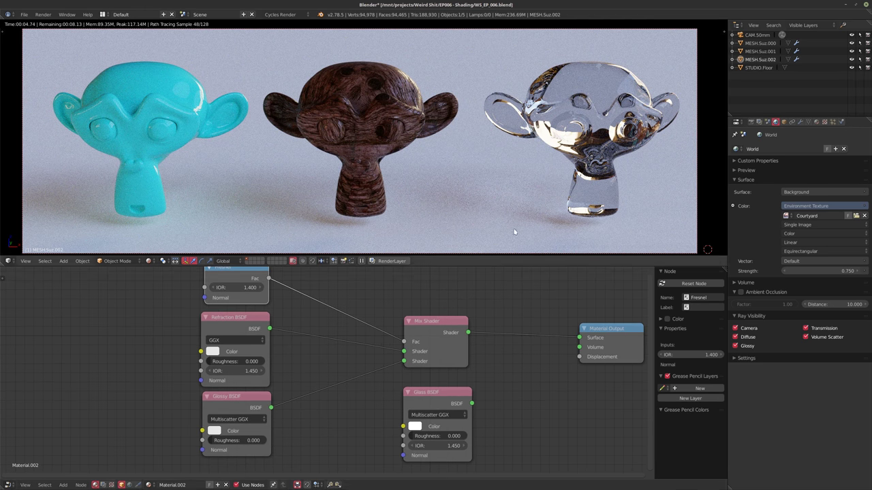
{"action": "left_click", "coordinate": [431, 399], "text": "ctrl+shift"}
{"action": "left_click", "coordinate": [434, 337], "text": "ctrl+shift"}
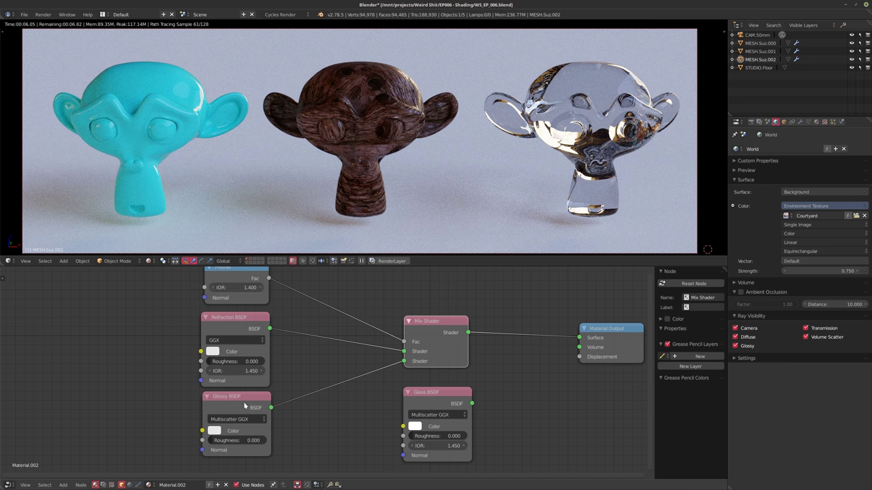
{"action": "left_click", "coordinate": [230, 292]}
{"action": "key", "text": "Return"}
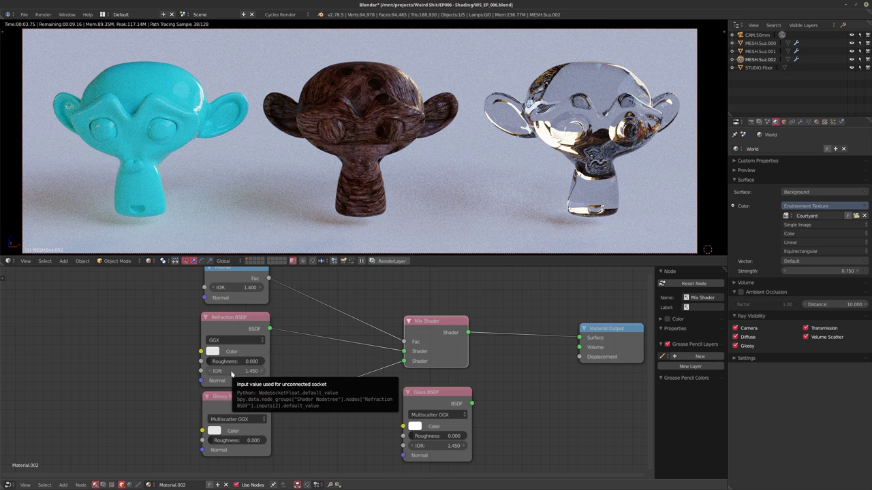
- Set the Refraction BSDF roughness to 0.266 and inspect the third monkey head from other angles, then return to the camera view
{"action": "left_click_drag", "start_coordinate": [225, 362], "coordinate": [225, 364]}
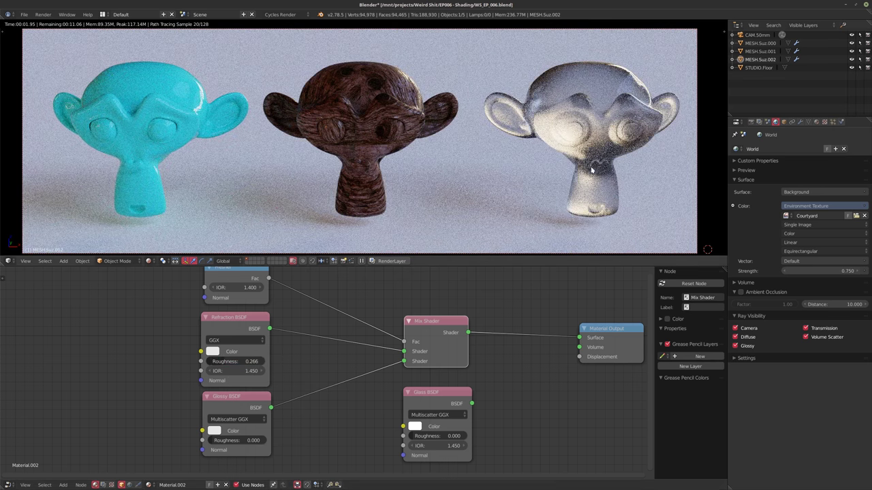
{"action": "middle_click_drag", "start_coordinate": [591, 170], "coordinate": [572, 113]}
{"action": "scroll", "coordinate": [522, 171], "scroll_direction": "up", "scroll_amount": 4}
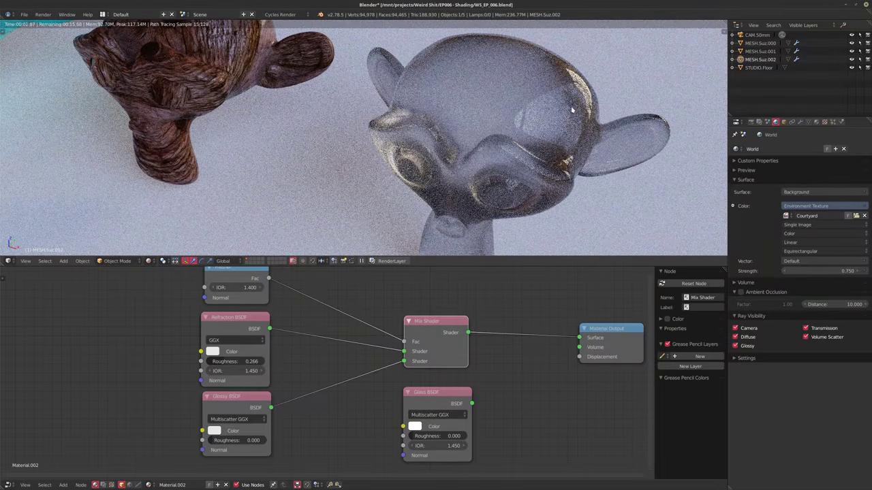
{"action": "middle_click_drag", "start_coordinate": [409, 167], "coordinate": [488, 105]}
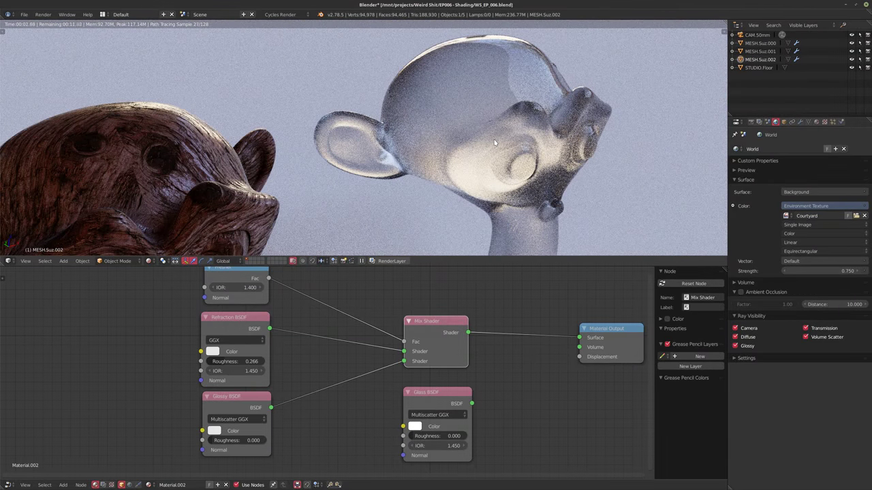
{"action": "key", "text": "KP_0"}
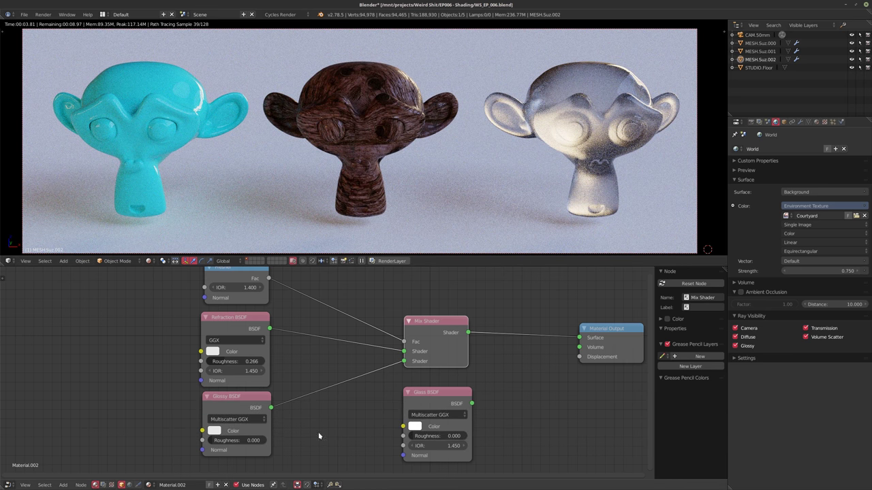
- Move the Mix Shader slightly up and to the left, and nudge the Refraction BSDF upward
{"action": "left_click_drag", "start_coordinate": [438, 341], "coordinate": [420, 324]}
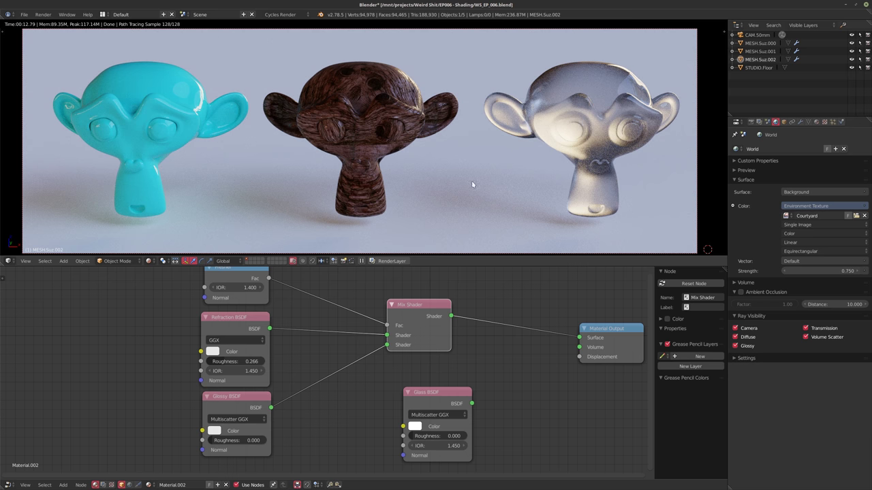
{"action": "left_click_drag", "start_coordinate": [227, 328], "coordinate": [229, 326]}
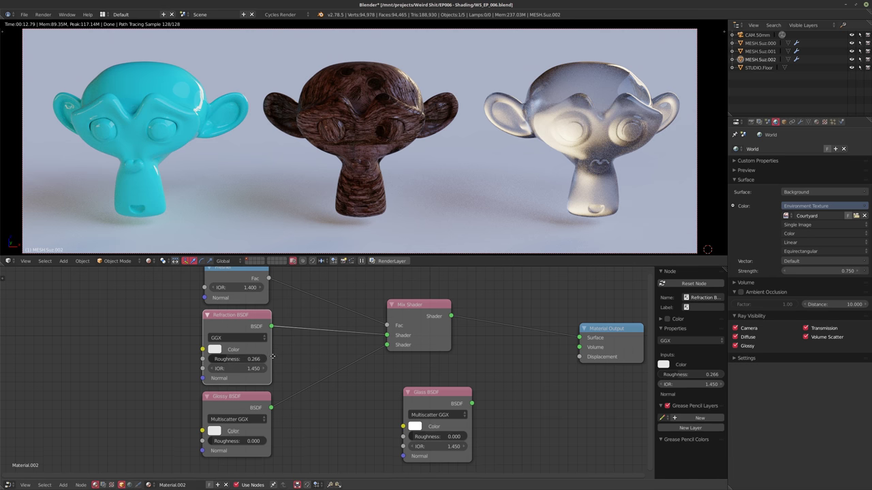
- Set the Fresnel node's IOR to 1.910 and the Refraction BSDF's IOR to 2.090
{"action": "middle_click_drag", "start_coordinate": [251, 440], "coordinate": [252, 452]}
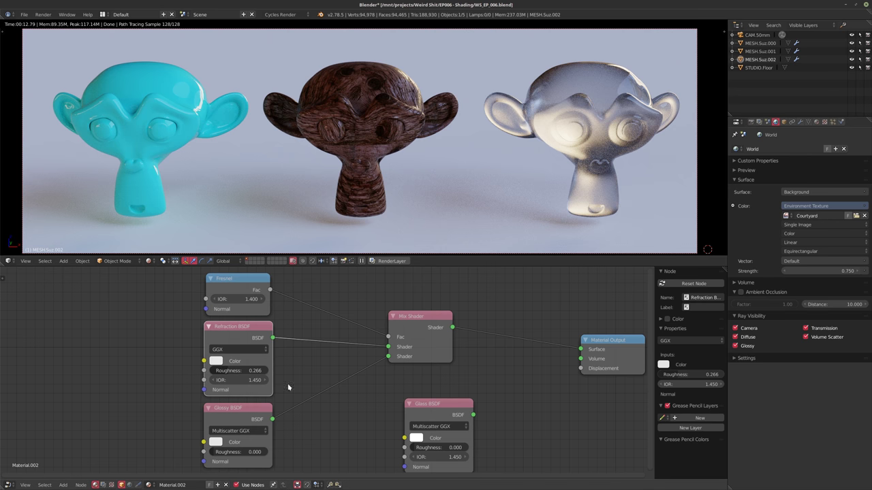
{"action": "left_click_drag", "start_coordinate": [229, 301], "coordinate": [298, 299]}
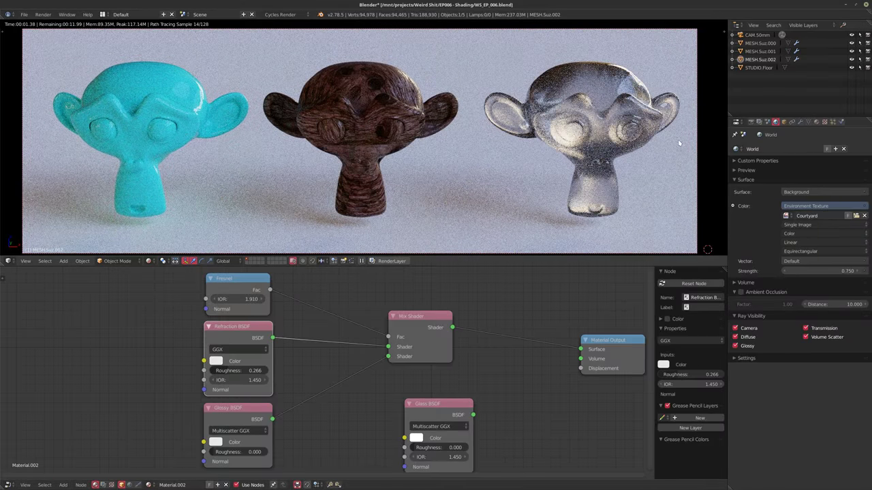
{"action": "middle_click_drag", "start_coordinate": [320, 338], "coordinate": [321, 298]}
{"action": "scroll", "coordinate": [317, 306], "scroll_direction": "up", "scroll_amount": 1}
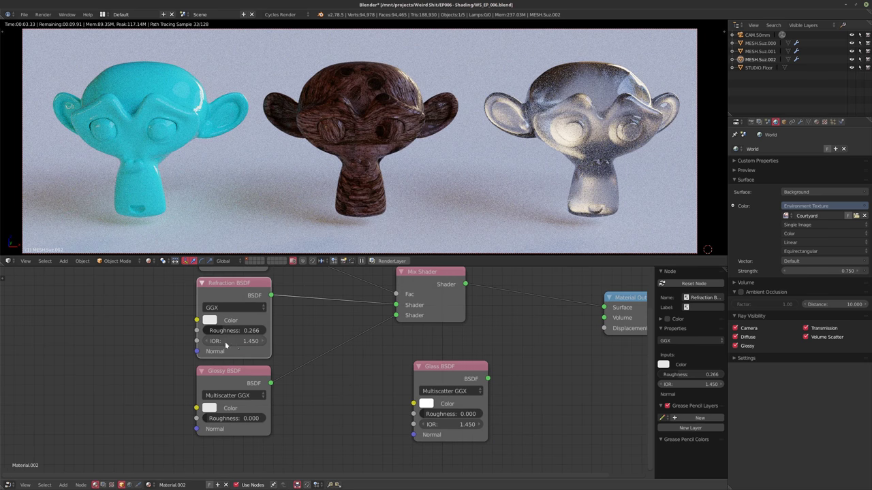
{"action": "left_click_drag", "start_coordinate": [226, 343], "coordinate": [341, 341]}
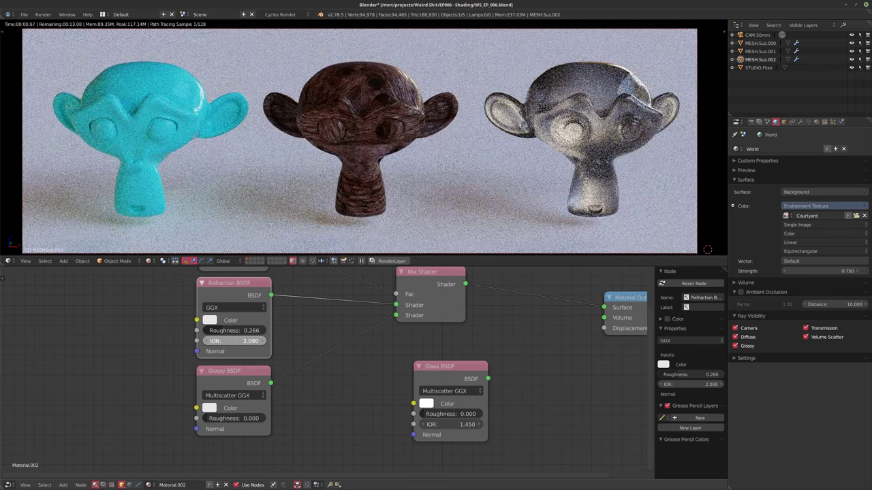
- Add a Voronoi Texture node to the left of the Refraction BSDF in the third head's material
{"action": "middle_click_drag", "start_coordinate": [143, 317], "coordinate": [230, 352]}
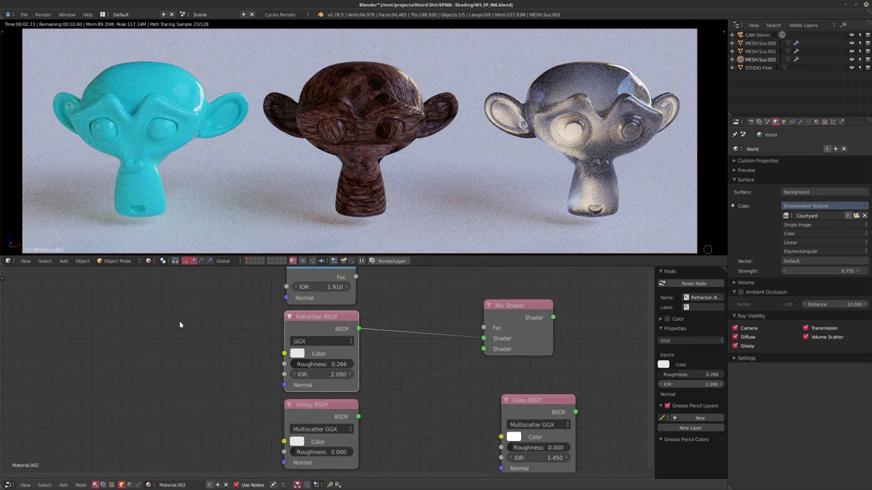
{"action": "key", "text": "shift+a"}
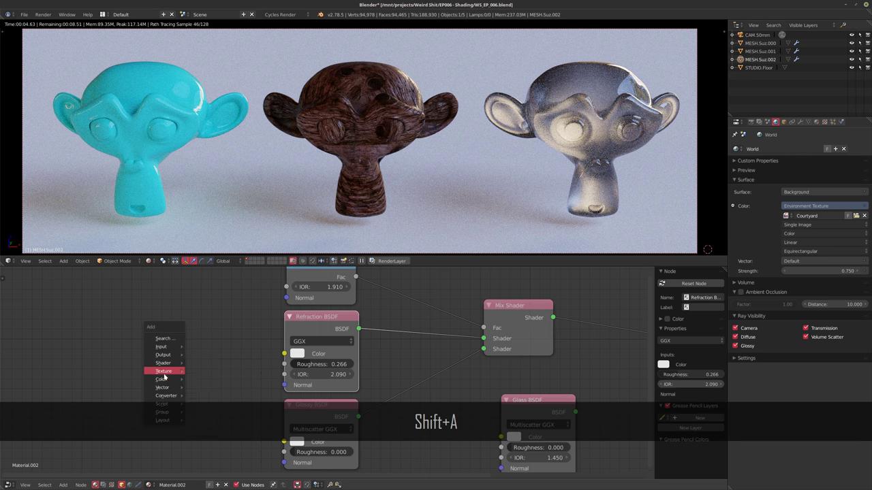
{"action": "mouse_move", "coordinate": [164, 371]}
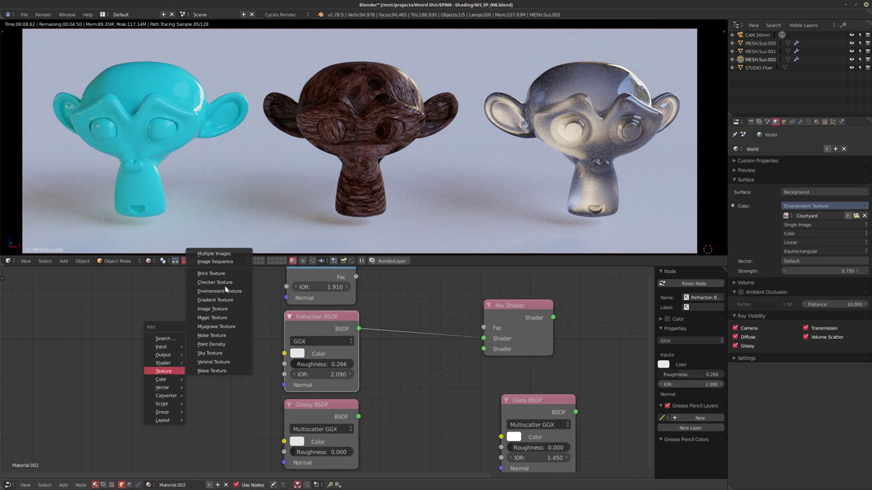
{"action": "left_click", "coordinate": [213, 362]}
{"action": "left_click", "coordinate": [106, 352]}
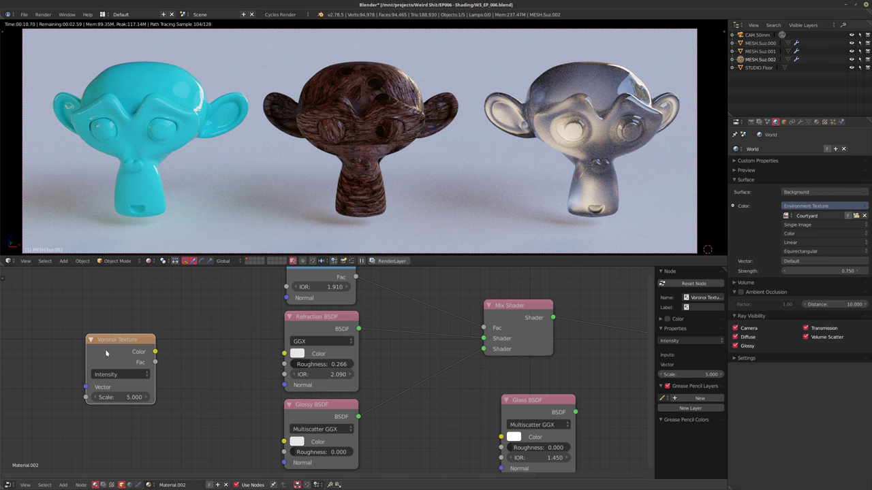
- Give the Voronoi Texture a Mapping and Texture Coordinate setup using Object coordinates, and preview the texture on the monkey head
{"action": "key", "text": "ctrl+t"}
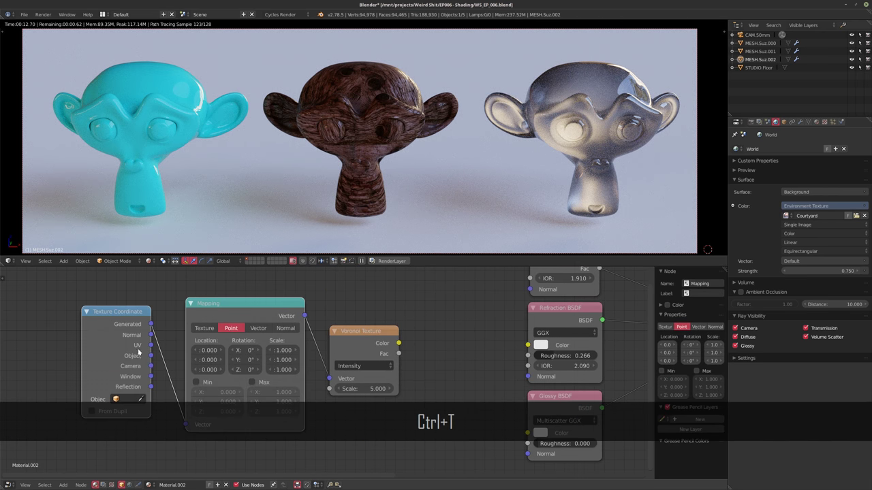
{"action": "left_click_drag", "start_coordinate": [151, 355], "coordinate": [186, 424]}
{"action": "left_click", "coordinate": [353, 343], "text": "ctrl+shift"}
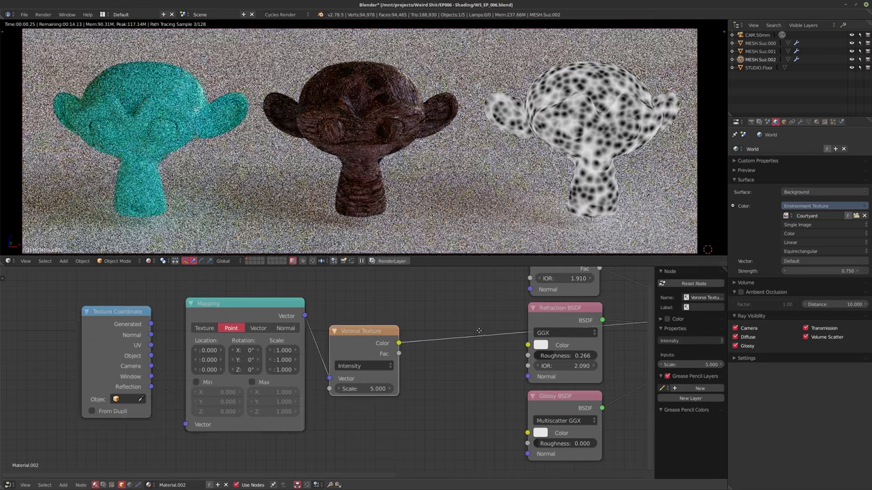
- Try a Voronoi Texture scale of 1, then set it to 2
{"action": "middle_click_drag", "start_coordinate": [419, 328], "coordinate": [367, 342]}
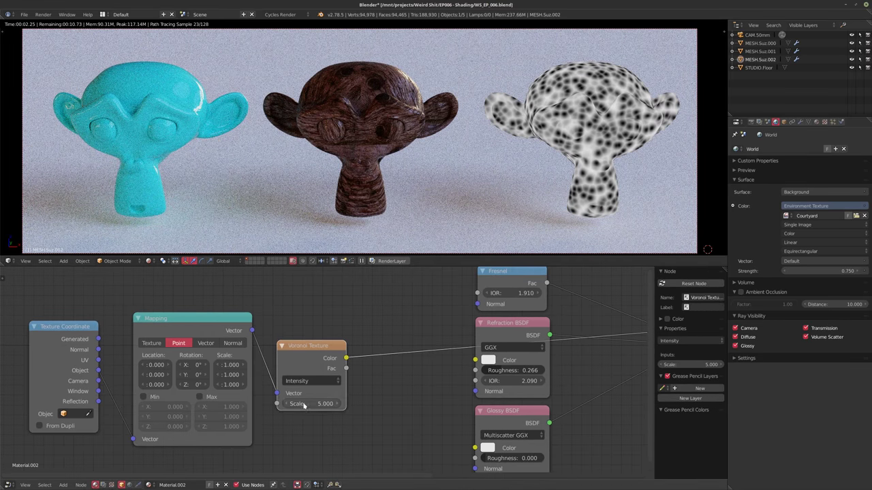
{"action": "left_click", "coordinate": [303, 405]}
{"action": "type", "text": "1"}
{"action": "key", "text": "Return"}
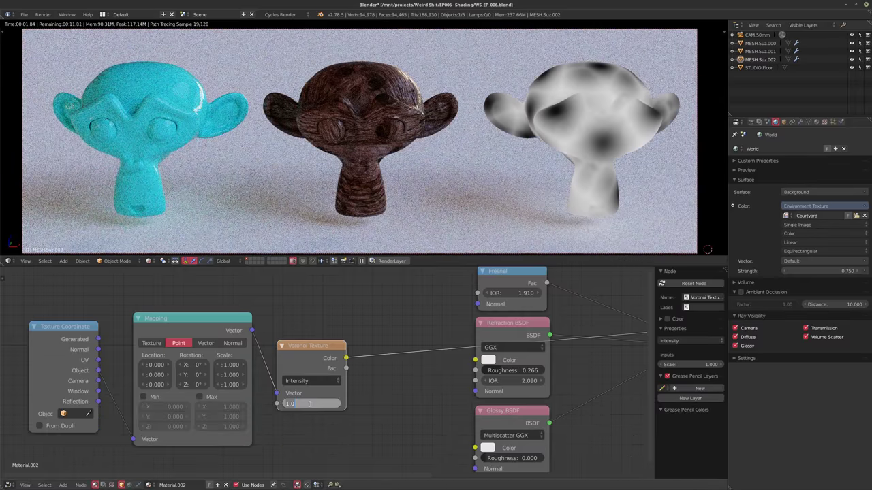
{"action": "type", "text": "2"}
{"action": "key", "text": "Return"}
- Shift the Texture Coordinate, Mapping and Voronoi Texture nodes left, away from the shader nodes
{"action": "middle_click_drag", "start_coordinate": [202, 339], "coordinate": [325, 319]}
{"action": "left_click_drag", "start_coordinate": [185, 331], "coordinate": [72, 338]}
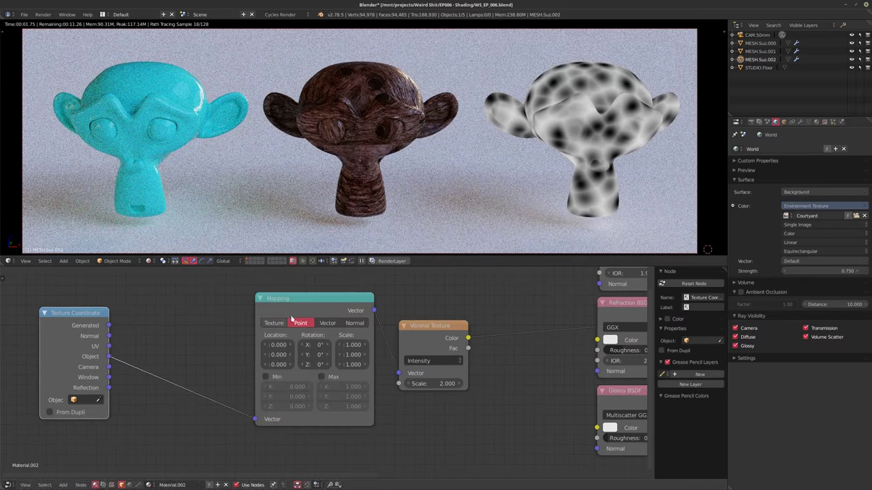
{"action": "left_click_drag", "start_coordinate": [292, 319], "coordinate": [191, 310]}
{"action": "left_click_drag", "start_coordinate": [433, 326], "coordinate": [329, 319]}
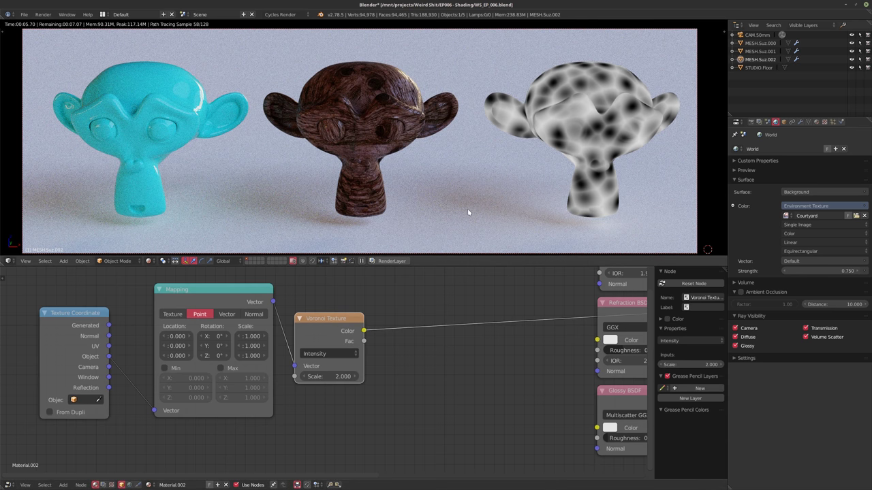
- Insert a ColorRamp node on the link leaving the Voronoi Texture's Color output
{"action": "middle_click_drag", "start_coordinate": [440, 352], "coordinate": [401, 370]}
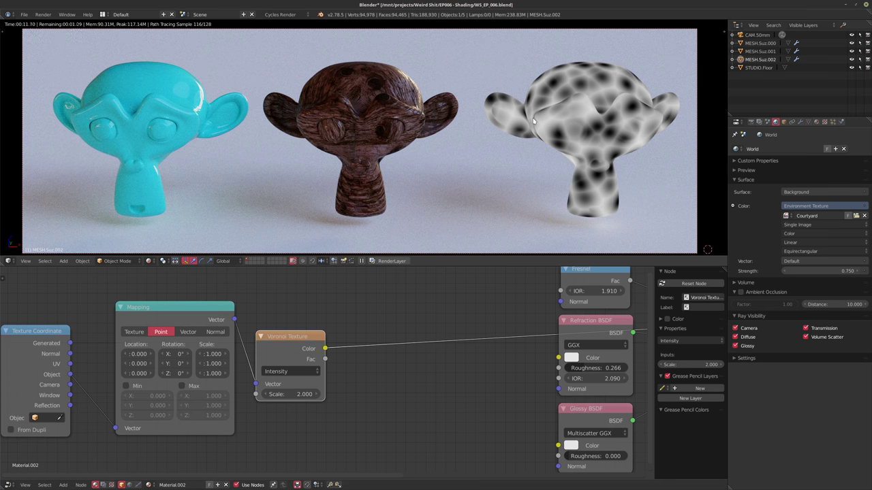
{"action": "key", "text": "shift+a"}
{"action": "mouse_move", "coordinate": [422, 399]}
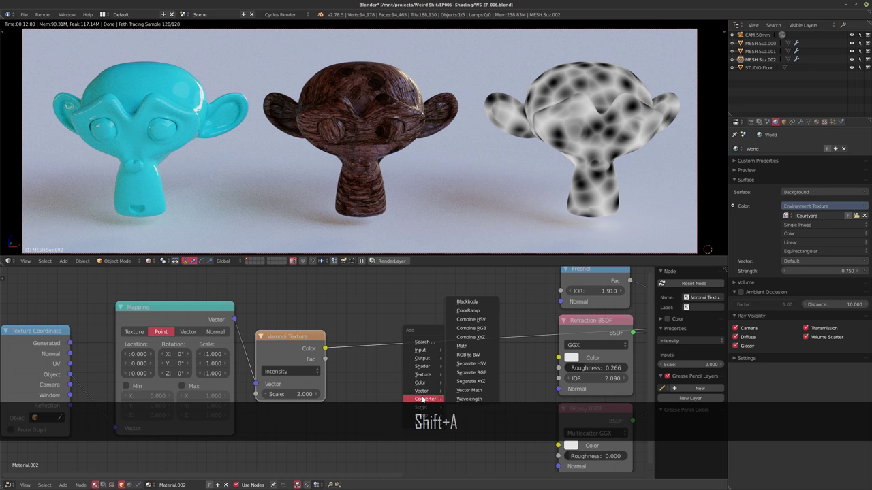
{"action": "left_click", "coordinate": [468, 311]}
{"action": "left_click", "coordinate": [357, 323]}
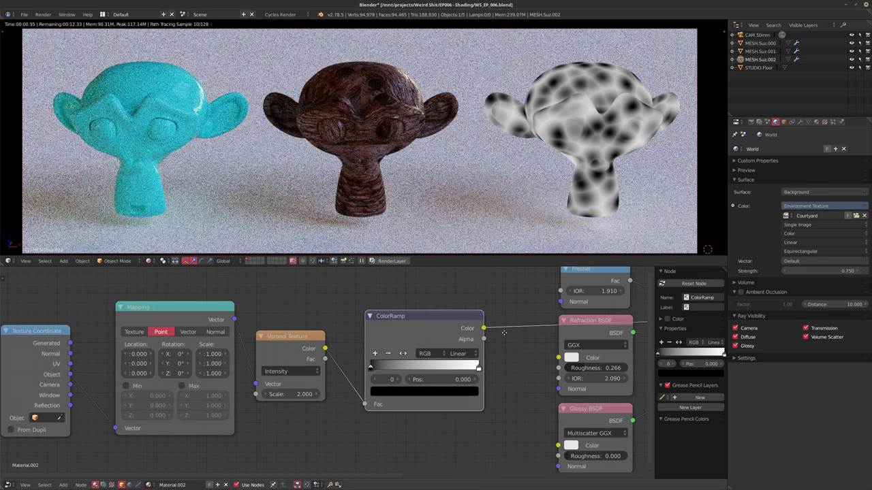
- Connect the ColorRamp's Color to the Refraction BSDF's Roughness and link the Mix Shader back to the Material Output
{"action": "middle_click_drag", "start_coordinate": [508, 333], "coordinate": [425, 337]}
{"action": "scroll", "coordinate": [427, 339], "scroll_direction": "up", "scroll_amount": 1}
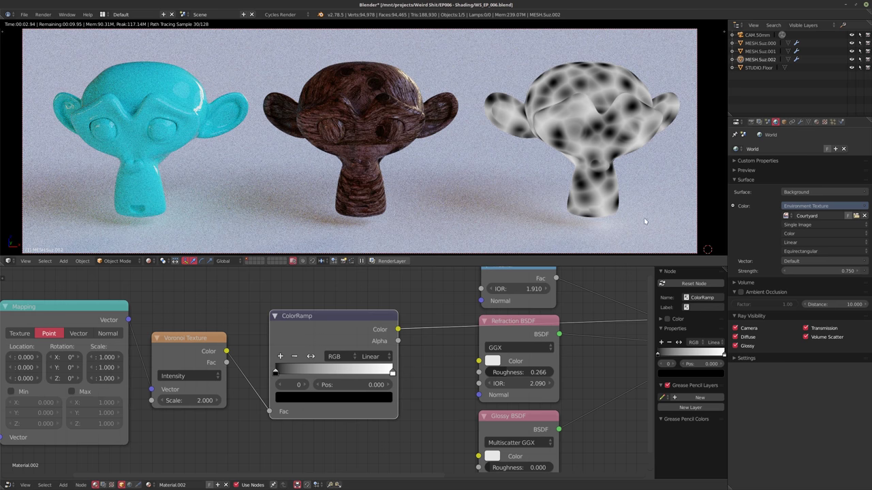
{"action": "scroll", "coordinate": [402, 383], "scroll_direction": "up", "scroll_amount": 2}
{"action": "middle_click_drag", "start_coordinate": [439, 387], "coordinate": [342, 356]}
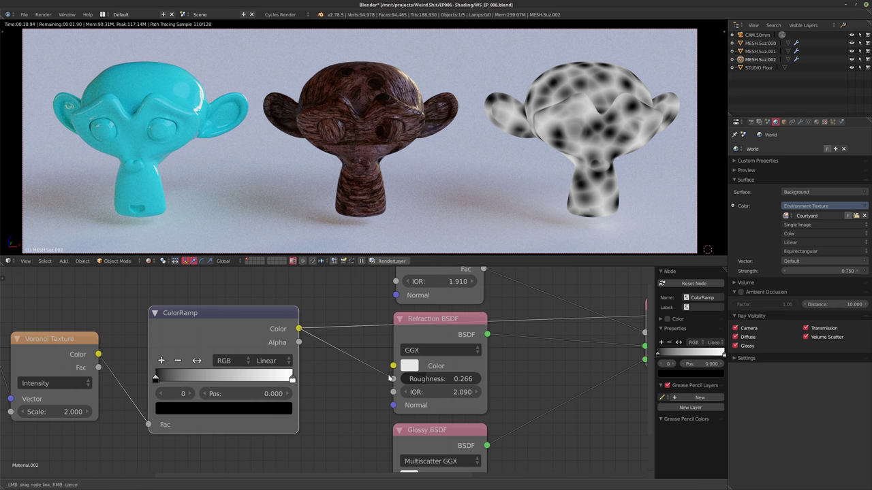
{"action": "scroll", "coordinate": [473, 342], "scroll_direction": "down", "scroll_amount": 8, "text": "ctrl"}
{"action": "left_click", "coordinate": [548, 321], "text": "ctrl+shift"}
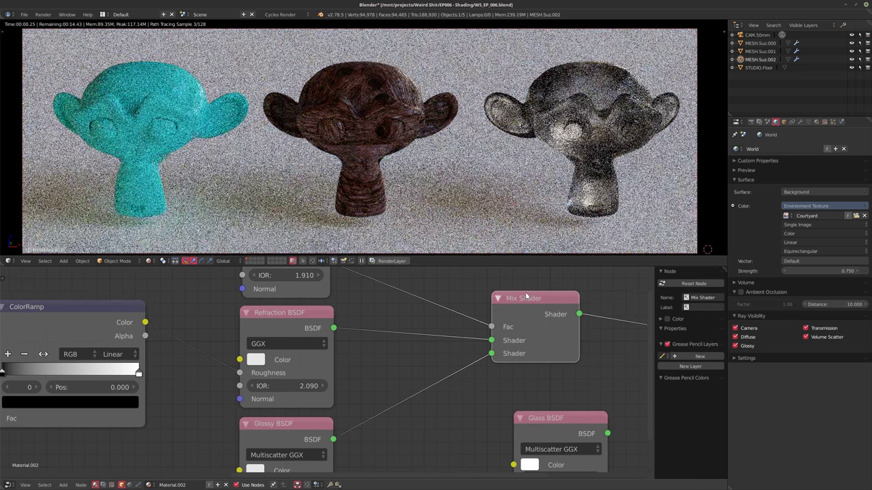
- Examine the third monkey head up close, comparing the ColorRamp preview with the Mix Shader result
{"action": "middle_click_drag", "start_coordinate": [603, 159], "coordinate": [513, 137]}
{"action": "scroll", "coordinate": [512, 138], "scroll_direction": "up", "scroll_amount": 6}
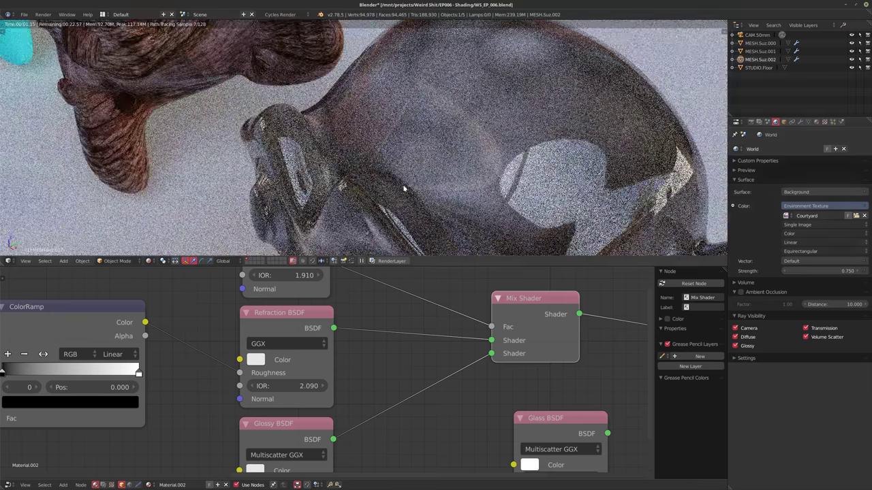
{"action": "middle_click_drag", "start_coordinate": [404, 189], "coordinate": [592, 166]}
{"action": "middle_click_drag", "start_coordinate": [172, 381], "coordinate": [341, 376]}
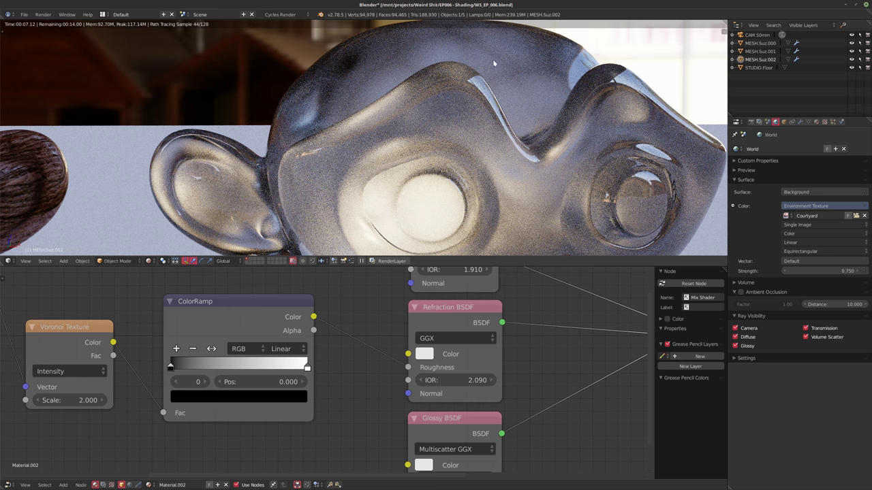
{"action": "left_click", "coordinate": [269, 308], "text": "ctrl+shift"}
{"action": "middle_click_drag", "start_coordinate": [510, 327], "coordinate": [471, 333]}
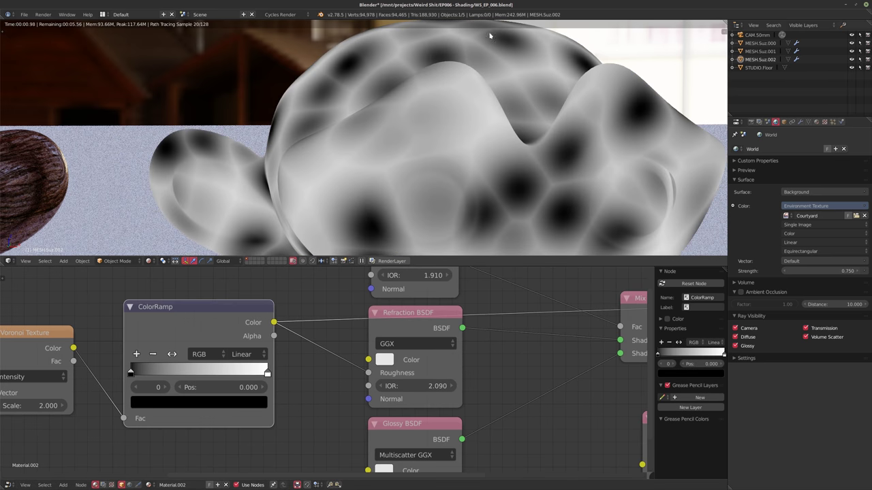
{"action": "middle_click_drag", "start_coordinate": [521, 313], "coordinate": [434, 324]}
{"action": "left_click", "coordinate": [584, 319], "text": "ctrl+shift"}
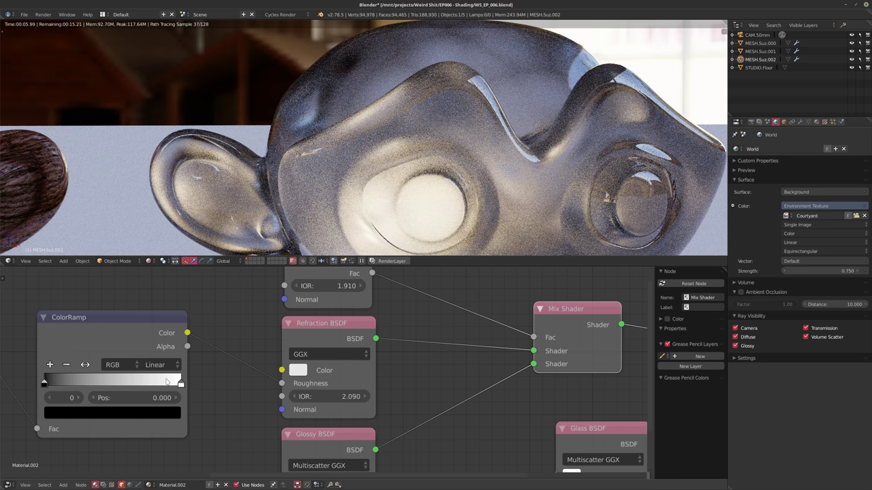
- Bring the ColorRamp's black and white stops close together, with the white stop at 0.366, while previewing the ramp on the head
{"action": "left_click_drag", "start_coordinate": [47, 384], "coordinate": [102, 384]}
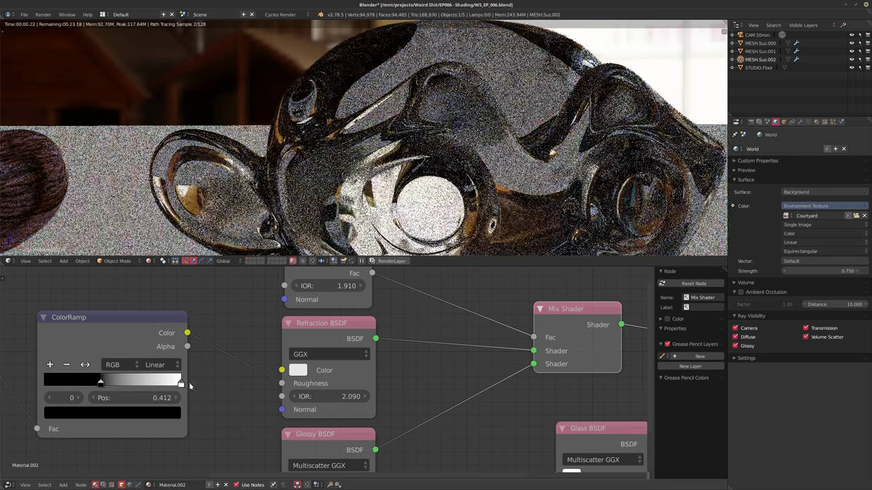
{"action": "left_click_drag", "start_coordinate": [180, 384], "coordinate": [117, 387]}
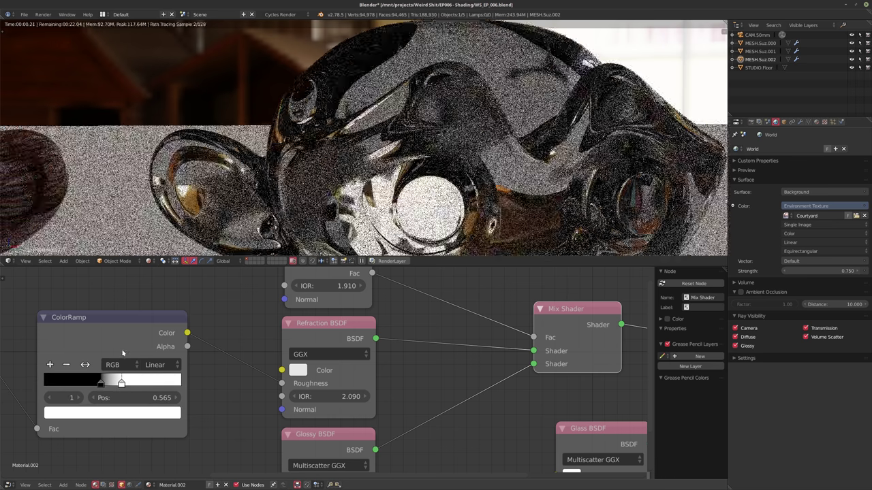
{"action": "left_click", "coordinate": [119, 327], "text": "ctrl+shift"}
{"action": "middle_click_drag", "start_coordinate": [237, 397], "coordinate": [267, 404]}
{"action": "left_click_drag", "start_coordinate": [151, 391], "coordinate": [122, 390]}
{"action": "middle_click_drag", "start_coordinate": [573, 373], "coordinate": [533, 370]}
{"action": "scroll", "coordinate": [533, 369], "scroll_direction": "down", "scroll_amount": 2}
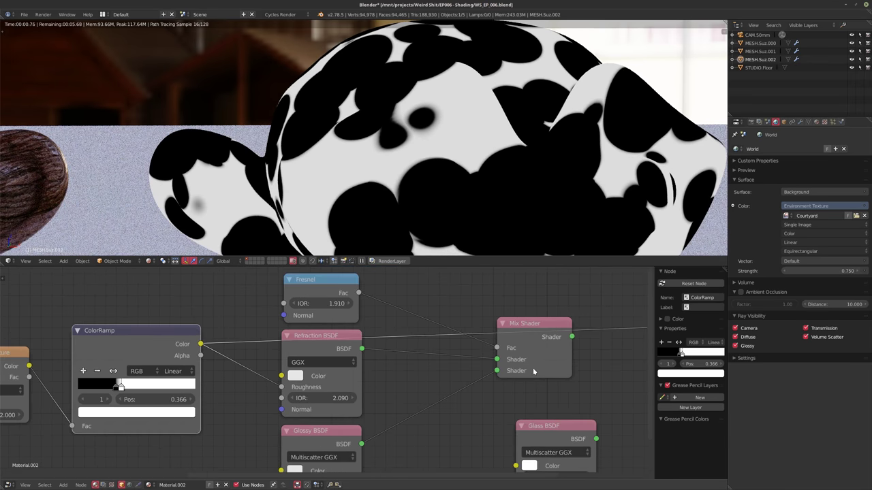
- Reconnect the Mix Shader to the Material Output and isolate the third monkey head in local view
{"action": "left_click", "coordinate": [532, 367], "text": "ctrl+shift"}
{"action": "middle_click_drag", "start_coordinate": [340, 88], "coordinate": [507, 176]}
{"action": "key", "text": "KP_Divide"}
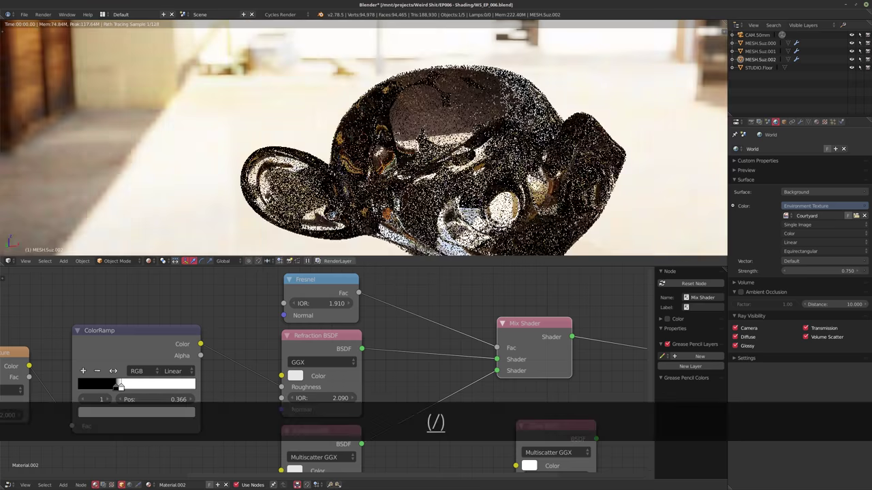
{"action": "middle_click_drag", "start_coordinate": [357, 156], "coordinate": [572, 170]}
{"action": "scroll", "coordinate": [572, 171], "scroll_direction": "up", "scroll_amount": 2}
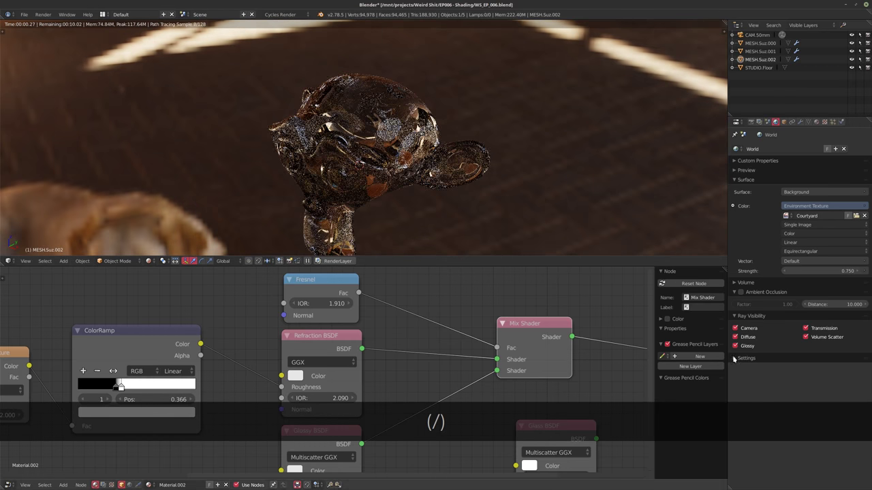
- Turn off the world's Camera ray visibility and inspect the glass head from several angles
{"action": "left_click", "coordinate": [736, 328]}
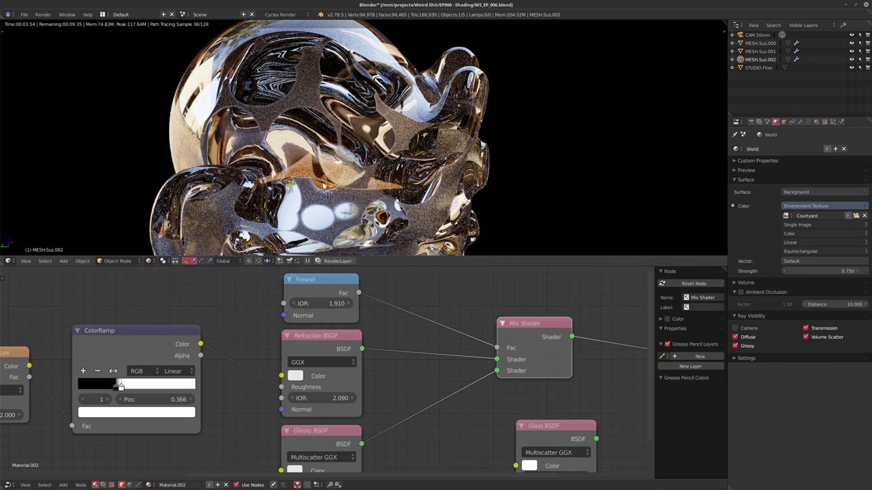
{"action": "middle_click_drag", "start_coordinate": [324, 186], "coordinate": [524, 178]}
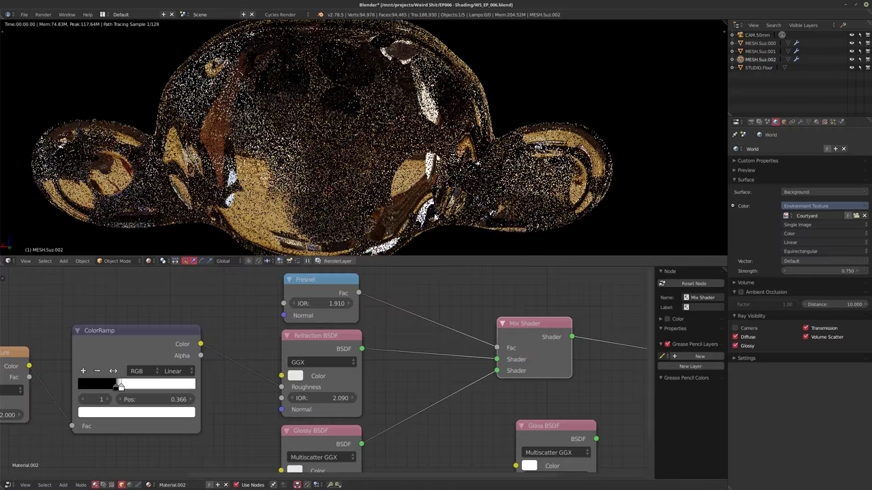
{"action": "middle_click_drag", "start_coordinate": [374, 163], "coordinate": [408, 178]}
{"action": "middle_click_drag", "start_coordinate": [429, 177], "coordinate": [518, 170]}
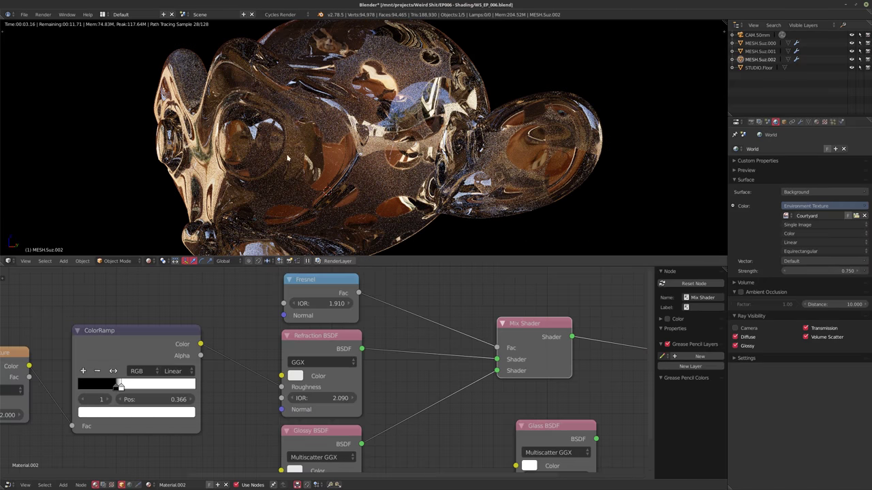
{"action": "middle_click_drag", "start_coordinate": [288, 158], "coordinate": [361, 163]}
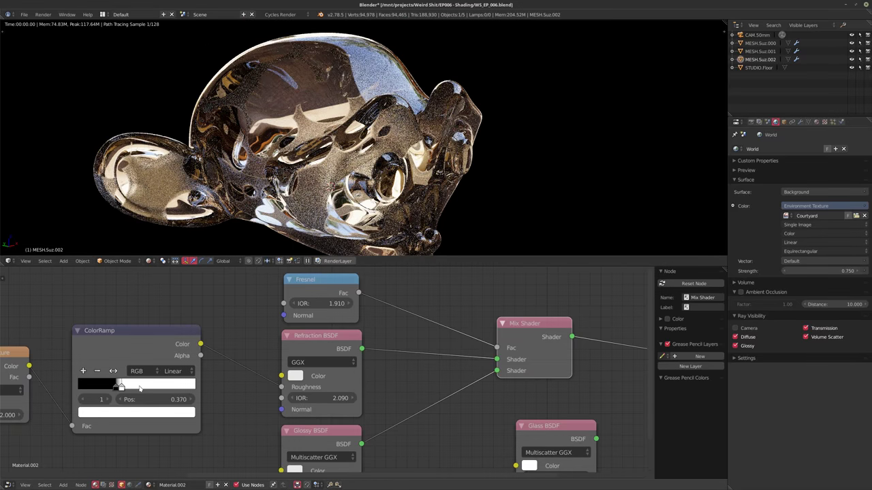
- Widen the ColorRamp's gradient by moving the white stop to 0.927 and the black stop to 0.271
{"action": "left_click_drag", "start_coordinate": [129, 388], "coordinate": [186, 392]}
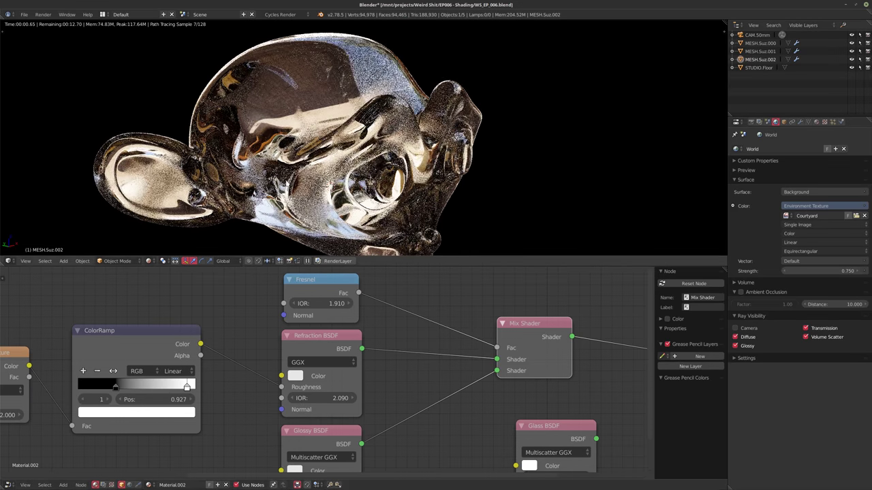
{"action": "middle_click_drag", "start_coordinate": [273, 179], "coordinate": [351, 187]}
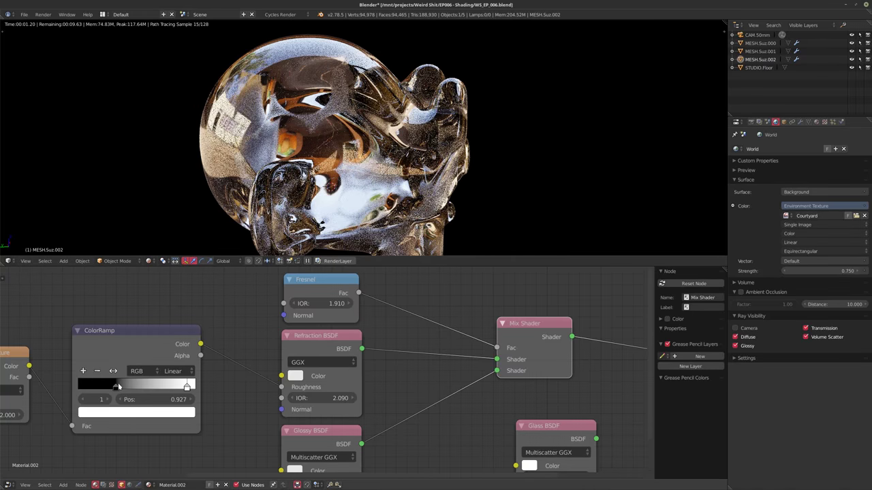
{"action": "left_click_drag", "start_coordinate": [116, 388], "coordinate": [111, 392]}
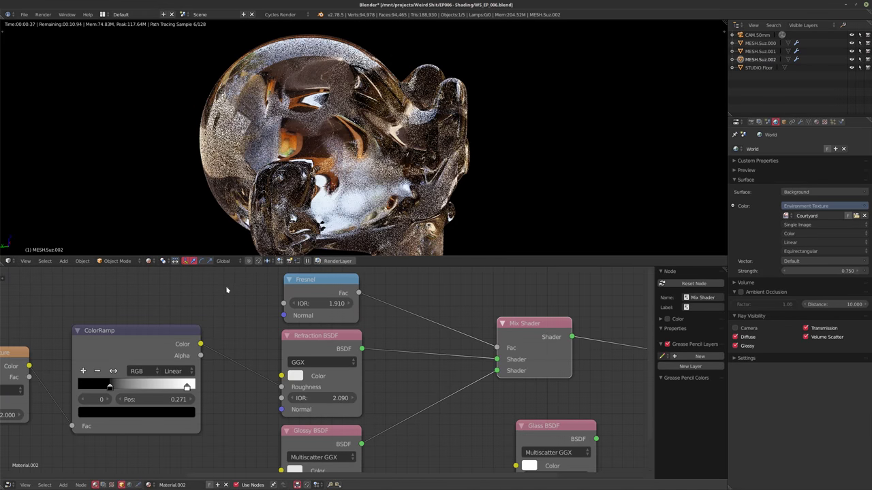
- Flip the ColorRamp, move its black stop to 0.275, and preview the ramp on the monkey head
{"action": "middle_click_drag", "start_coordinate": [200, 283], "coordinate": [207, 271]}
{"action": "scroll", "coordinate": [207, 271], "scroll_direction": "down", "scroll_amount": 1}
{"action": "left_click", "coordinate": [128, 354]}
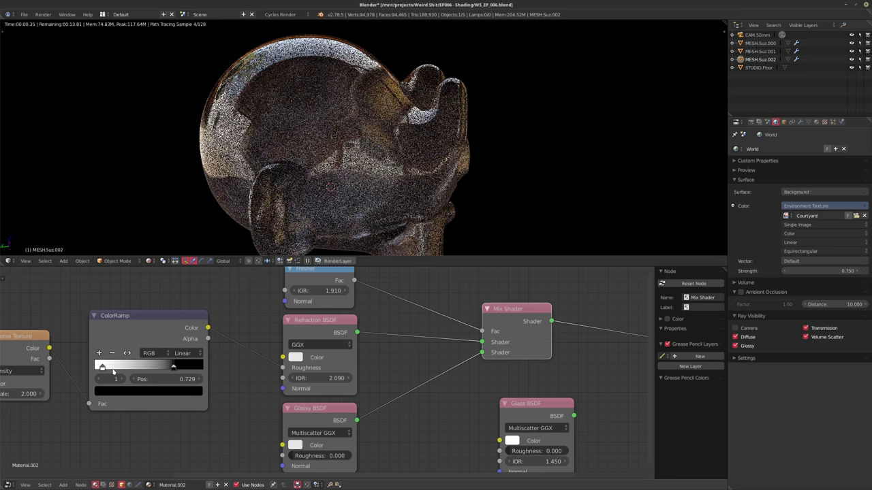
{"action": "left_click_drag", "start_coordinate": [170, 370], "coordinate": [120, 370]}
{"action": "middle_click_drag", "start_coordinate": [368, 160], "coordinate": [245, 130]}
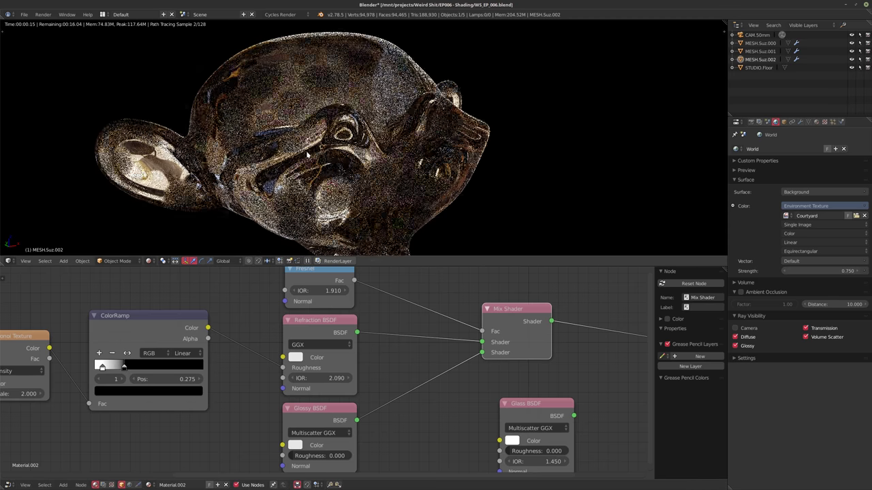
{"action": "left_click", "coordinate": [148, 327], "text": "ctrl+shift"}
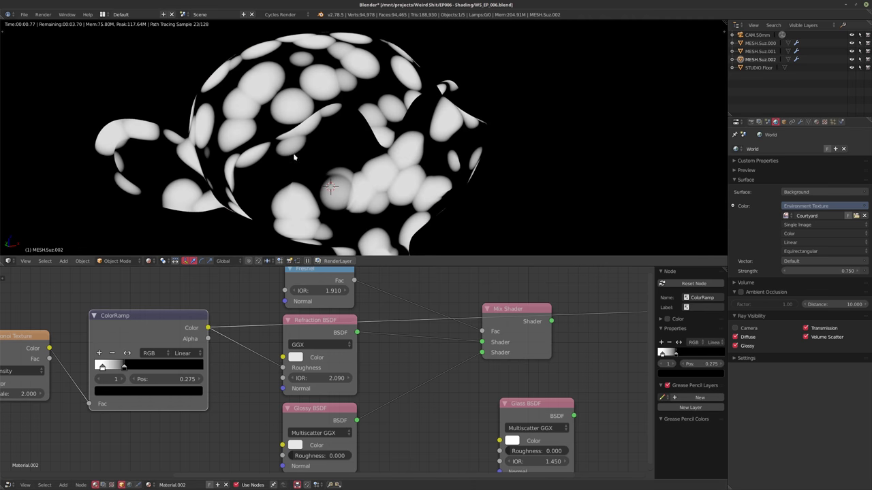
- Send the Mix Shader back to the Material Output, inspect the glass head from several angles, and return to the full scene's camera view
{"action": "left_click", "coordinate": [516, 334], "text": "ctrl+shift"}
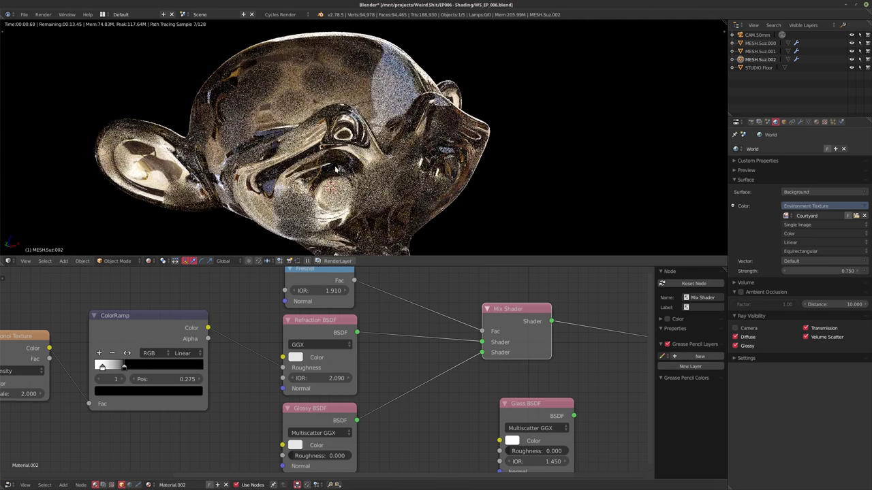
{"action": "middle_click_drag", "start_coordinate": [358, 167], "coordinate": [340, 184]}
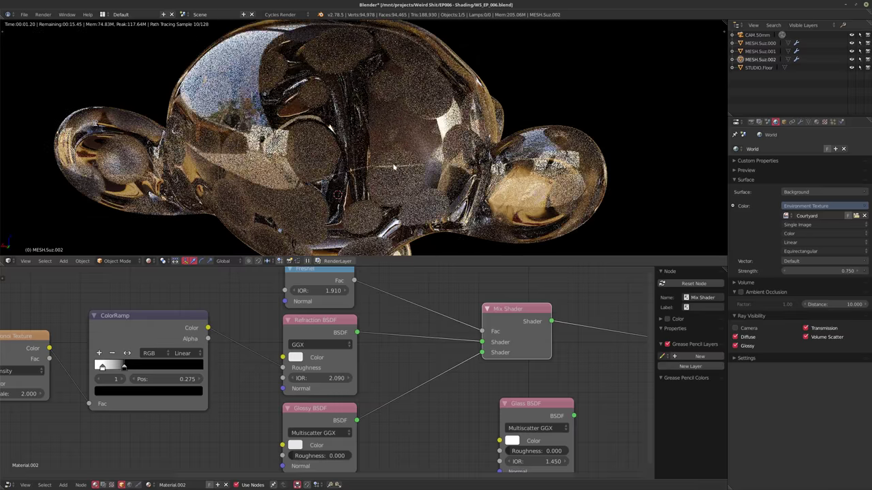
{"action": "middle_click_drag", "start_coordinate": [395, 167], "coordinate": [369, 171]}
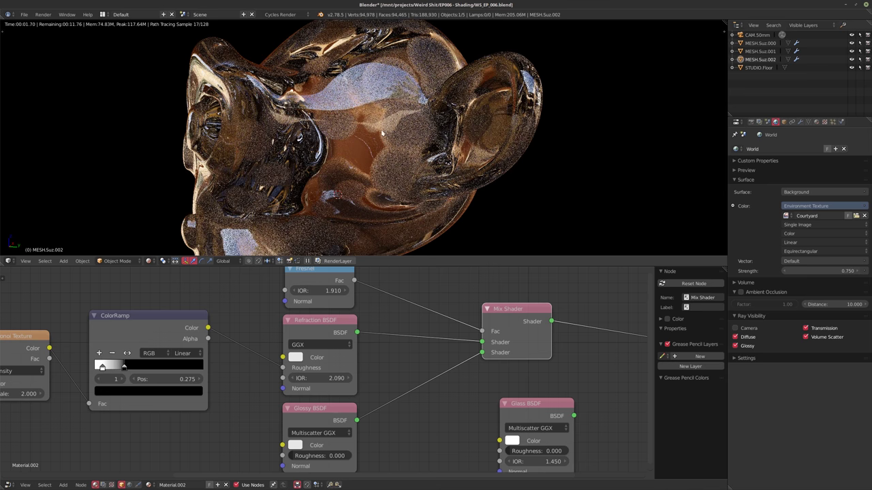
{"action": "middle_click_drag", "start_coordinate": [383, 133], "coordinate": [373, 73]}
{"action": "middle_click_drag", "start_coordinate": [308, 136], "coordinate": [377, 153]}
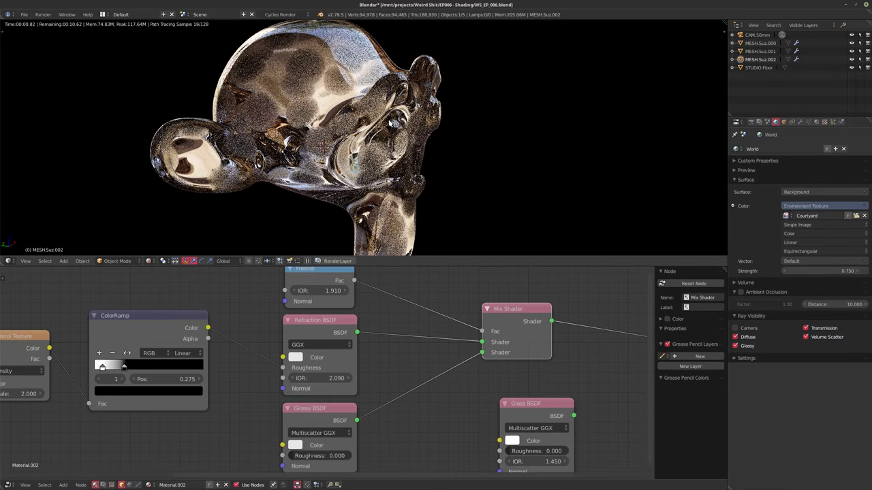
{"action": "key", "text": "KP_Divide"}
{"action": "key", "text": "KP_0"}
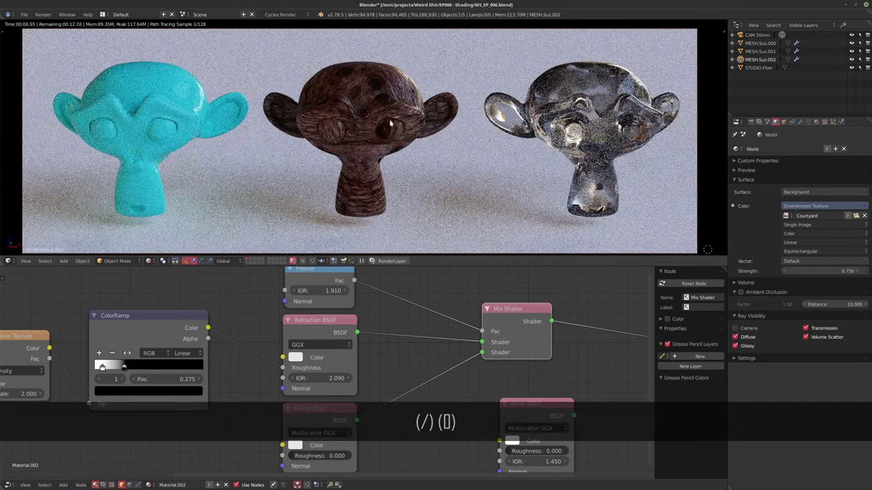
- Tint the Glossy BSDF's color turquoise
{"action": "scroll", "coordinate": [360, 346], "scroll_direction": "down", "scroll_amount": 2}
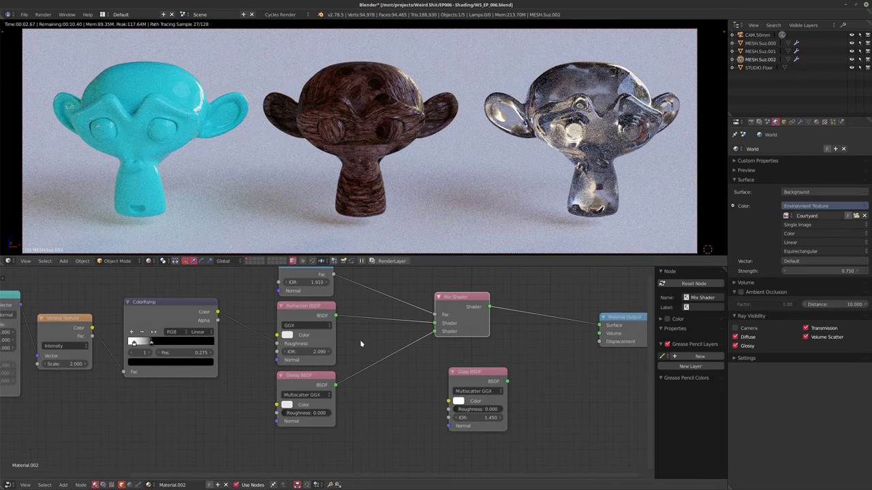
{"action": "scroll", "coordinate": [313, 402], "scroll_direction": "up", "scroll_amount": 3}
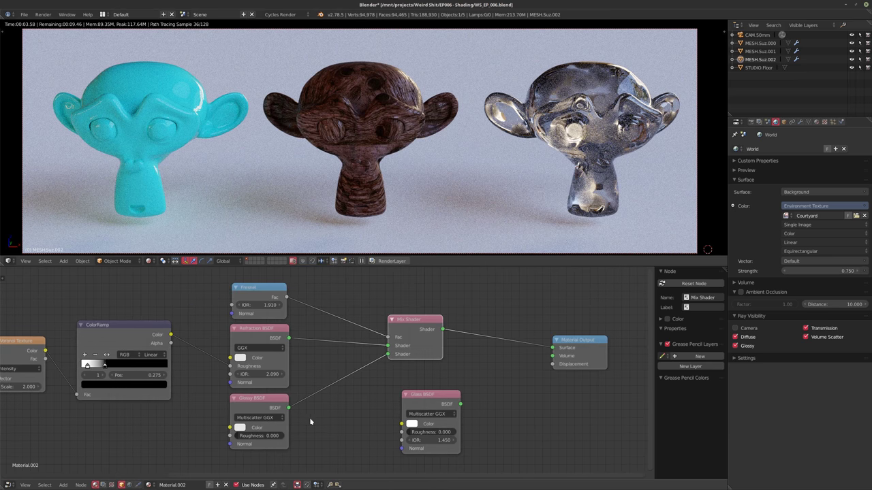
{"action": "left_click", "coordinate": [235, 428]}
{"action": "left_click_drag", "start_coordinate": [261, 324], "coordinate": [259, 307]}
{"action": "middle_click_drag", "start_coordinate": [263, 396], "coordinate": [310, 385]}
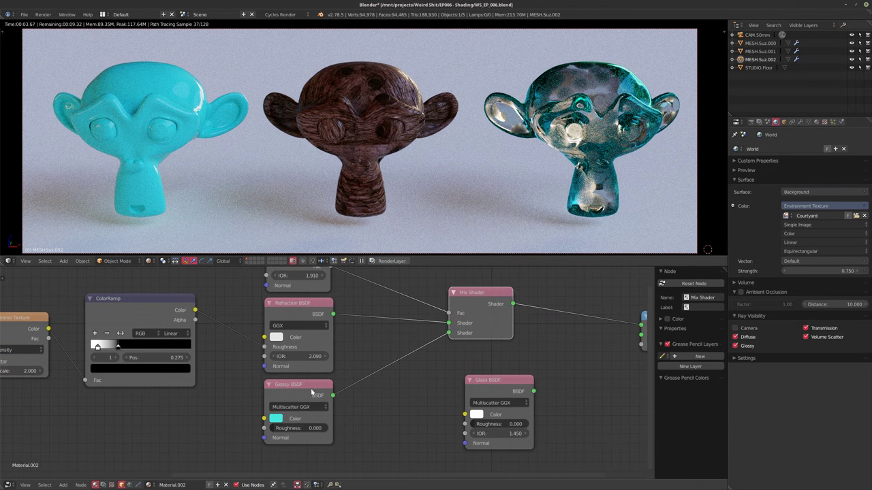
- Move the Fresnel node above the Voronoi Texture node to make its output easier to reach
{"action": "middle_click_drag", "start_coordinate": [311, 392], "coordinate": [347, 358]}
{"action": "scroll", "coordinate": [404, 346], "scroll_direction": "down", "scroll_amount": 2}
{"action": "middle_click_drag", "start_coordinate": [261, 404], "coordinate": [242, 438]}
{"action": "scroll", "coordinate": [265, 398], "scroll_direction": "up", "scroll_amount": 1}
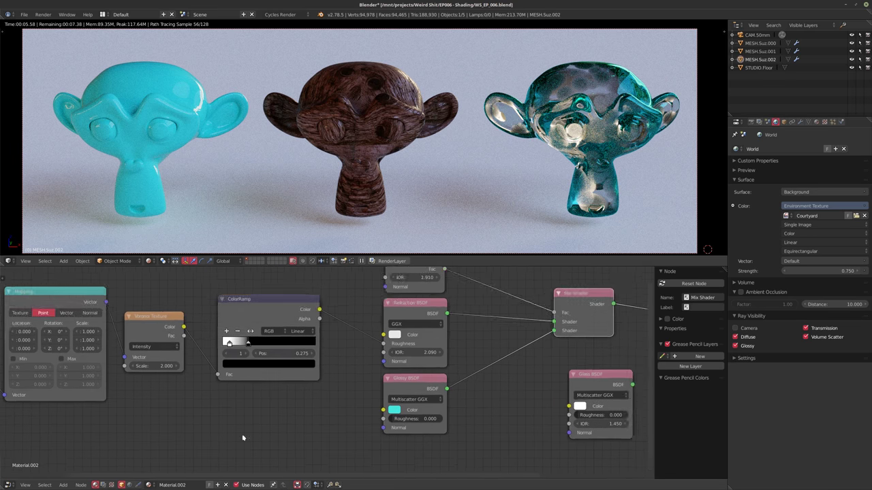
{"action": "scroll", "coordinate": [243, 438], "scroll_direction": "down", "scroll_amount": 1}
{"action": "left_click_drag", "start_coordinate": [371, 296], "coordinate": [175, 281]}
- Add a second ColorRamp below the first one and feed the Fresnel node's Fac output into it
{"action": "key", "text": "shift+a"}
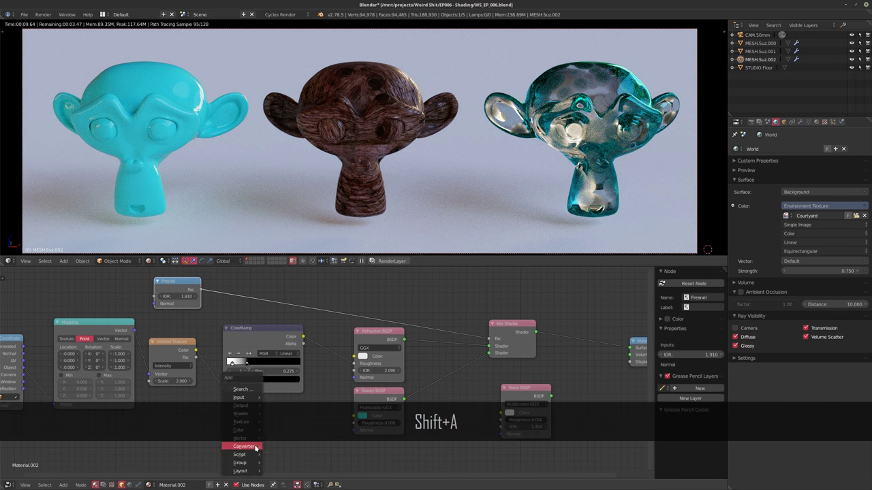
{"action": "mouse_move", "coordinate": [256, 448]}
{"action": "left_click", "coordinate": [286, 358]}
{"action": "left_click", "coordinate": [246, 407]}
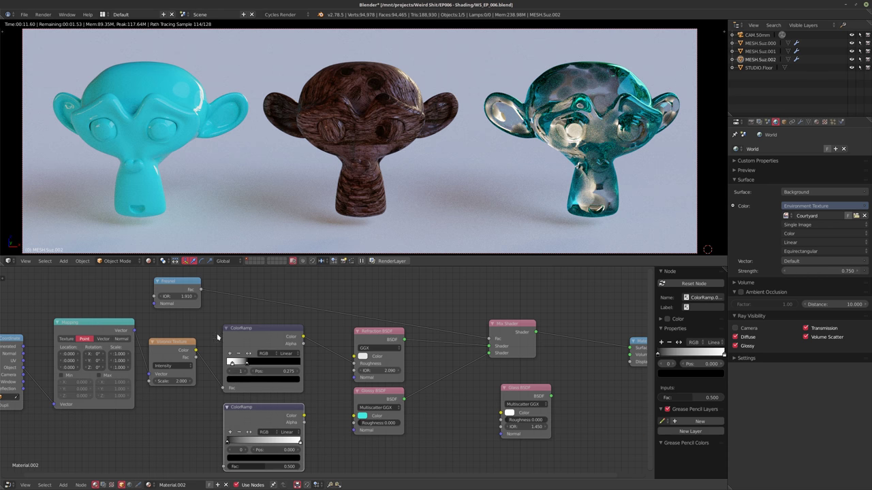
{"action": "left_click_drag", "start_coordinate": [201, 291], "coordinate": [224, 467]}
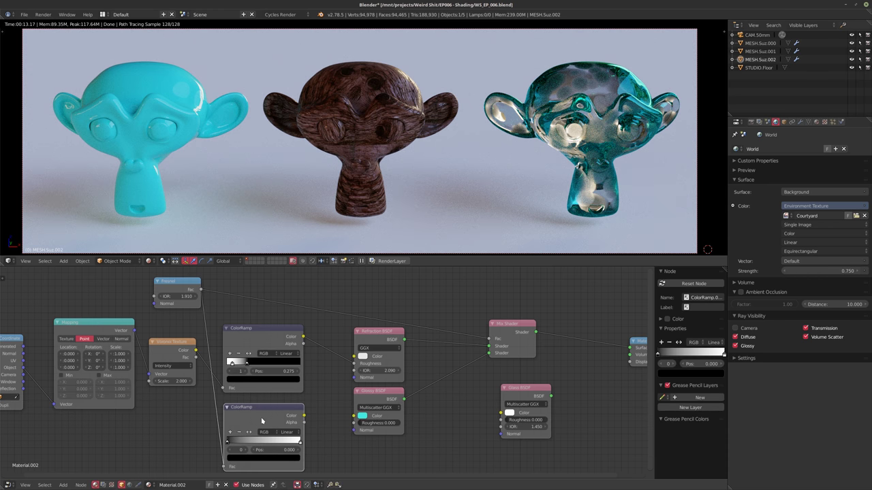
- Preview the Fresnel-driven ColorRamp directly on the third monkey head
{"action": "left_click", "coordinate": [242, 461], "text": "ctrl+shift"}
{"action": "middle_click_drag", "start_coordinate": [351, 446], "coordinate": [343, 413]}
{"action": "scroll", "coordinate": [343, 409], "scroll_direction": "up", "scroll_amount": 2}
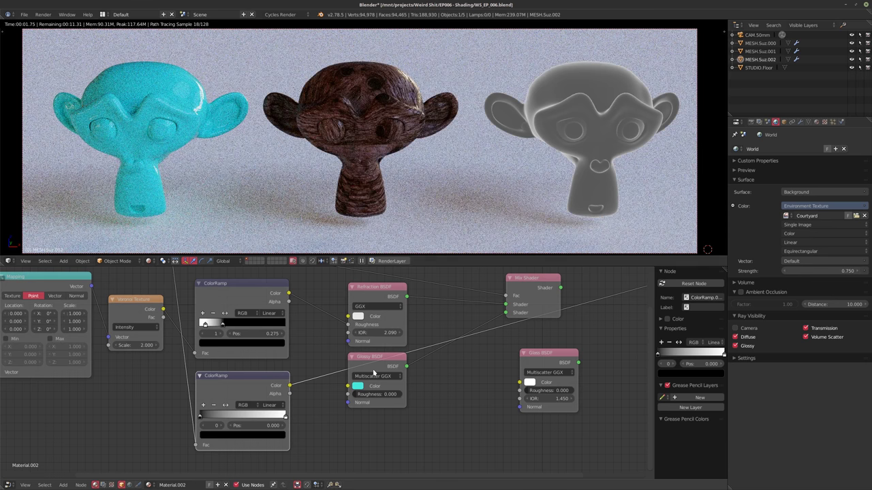
{"action": "scroll", "coordinate": [323, 385], "scroll_direction": "up", "scroll_amount": 1}
- Link the new ColorRamp's Color to the Glossy BSDF's Color and reconnect the Mix Shader to the Material Output
{"action": "left_click_drag", "start_coordinate": [288, 385], "coordinate": [356, 386]}
{"action": "middle_click_drag", "start_coordinate": [448, 387], "coordinate": [413, 379]}
{"action": "scroll", "coordinate": [432, 380], "scroll_direction": "down", "scroll_amount": 1}
{"action": "left_click", "coordinate": [413, 306], "text": "ctrl+shift"}
{"action": "scroll", "coordinate": [344, 403], "scroll_direction": "up", "scroll_amount": 2}
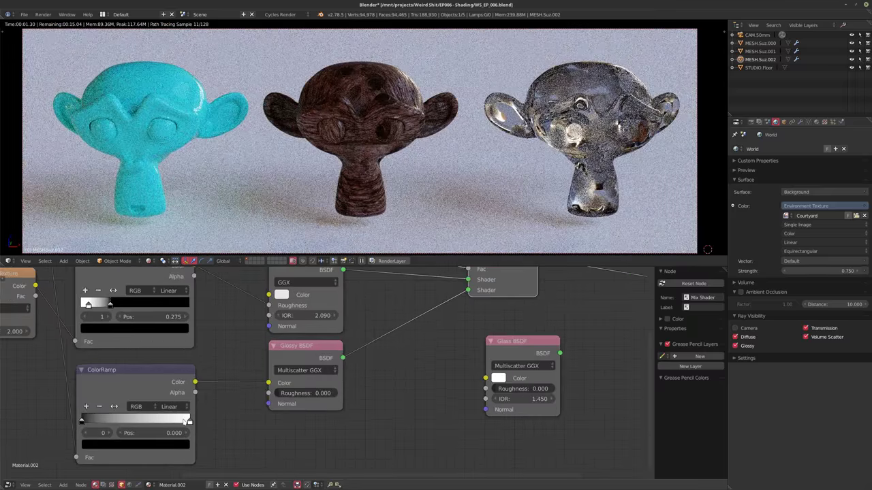
- Recolor the new ColorRamp's white stop to cyan (H 0.522, S 0.623, V 1.000) and its black stop to bright red
{"action": "left_click", "coordinate": [189, 422]}
{"action": "left_click", "coordinate": [135, 444]}
{"action": "left_click", "coordinate": [126, 311]}
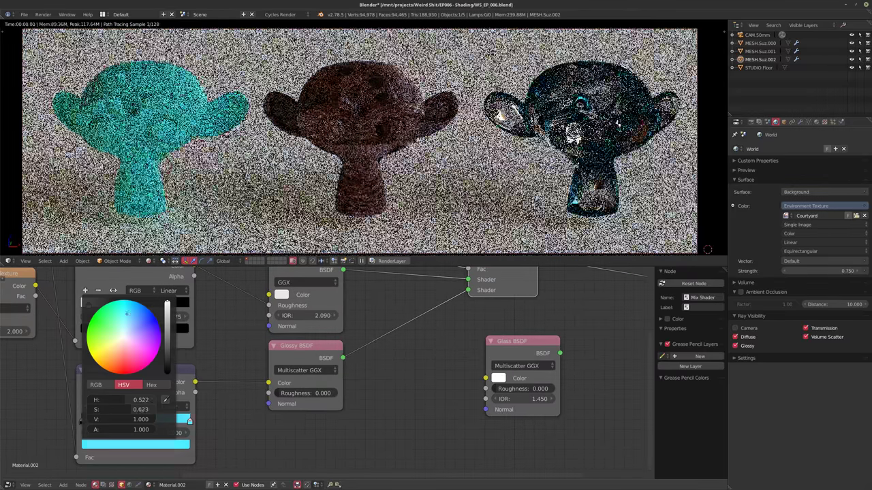
{"action": "left_click", "coordinate": [83, 424]}
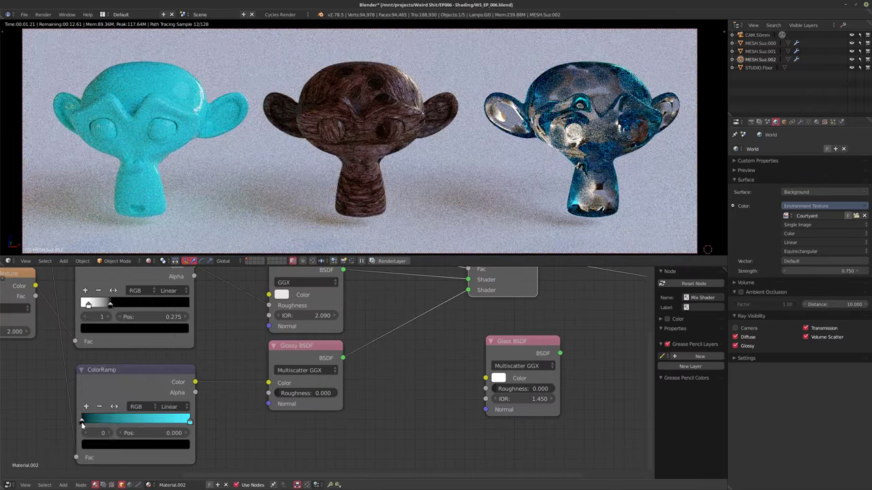
{"action": "left_click", "coordinate": [89, 445]}
{"action": "left_click", "coordinate": [168, 303]}
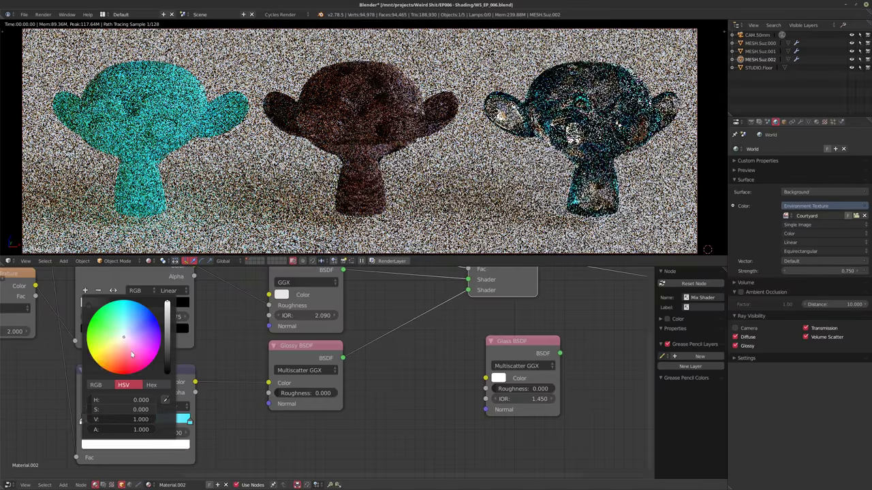
{"action": "left_click_drag", "start_coordinate": [132, 352], "coordinate": [120, 374]}
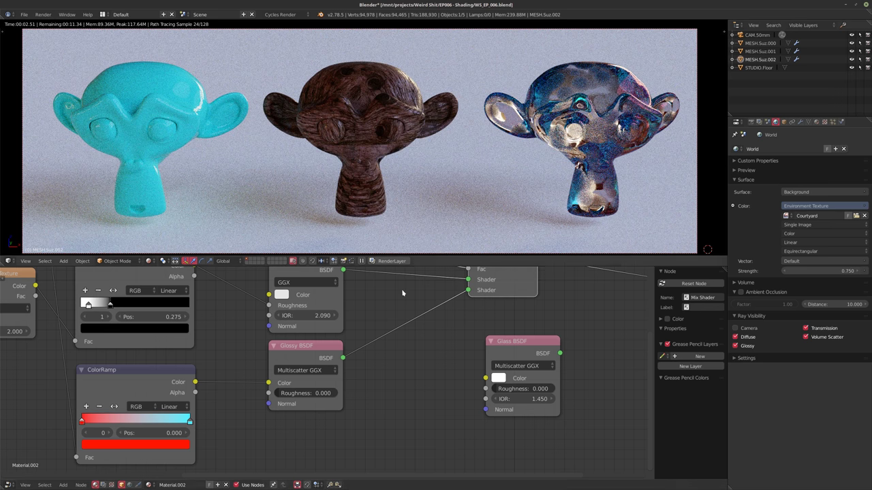
- Narrow the red-to-cyan gradient by moving the red stop inward and the cyan stop to 0.805
{"action": "left_click_drag", "start_coordinate": [83, 420], "coordinate": [122, 422]}
{"action": "left_click_drag", "start_coordinate": [190, 422], "coordinate": [171, 423]}
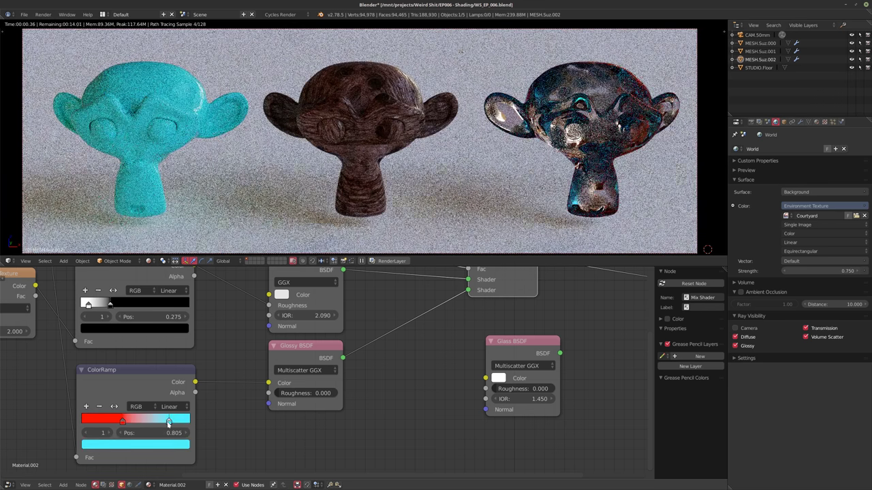
- Disconnect the Refraction BSDF from the Mix Shader to isolate the glossy reflection
{"action": "middle_click_drag", "start_coordinate": [462, 334], "coordinate": [350, 372]}
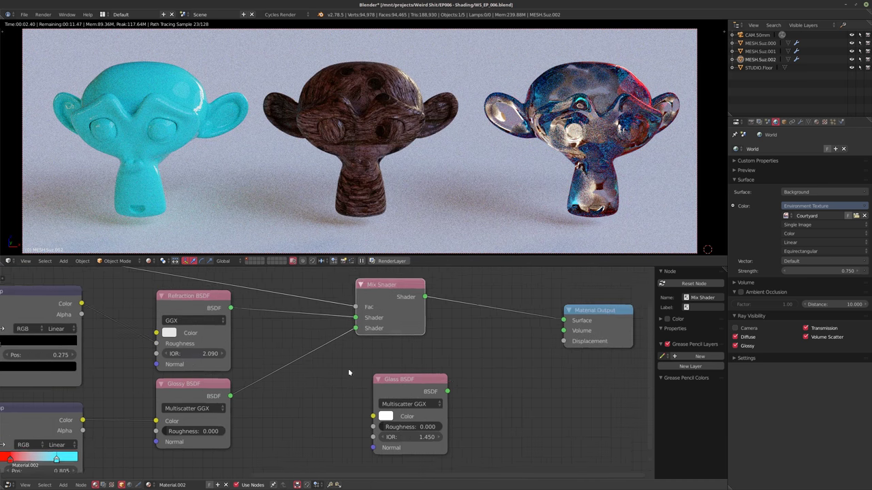
{"action": "scroll", "coordinate": [350, 368], "scroll_direction": "down", "scroll_amount": 1}
{"action": "left_click_drag", "start_coordinate": [354, 324], "coordinate": [327, 333]}
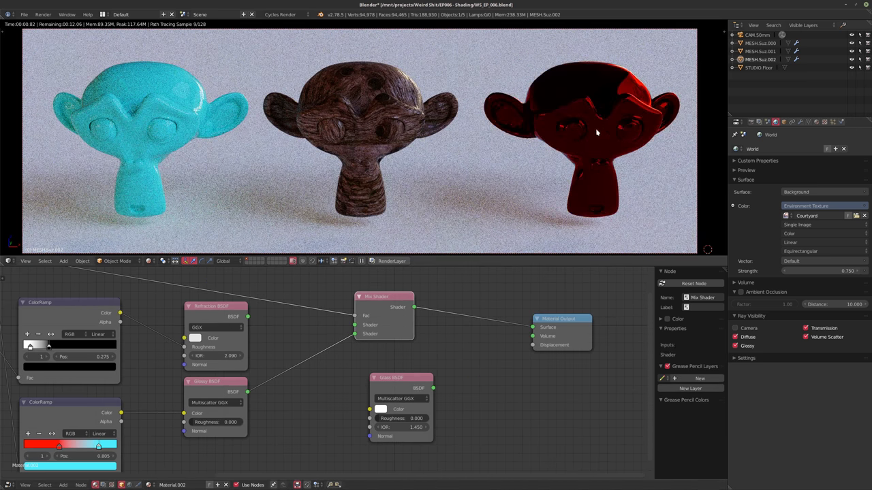
- Move the red stop to the ramp's start and the cyan stop to 0.424, and view the glossy head from another angle
{"action": "left_click_drag", "start_coordinate": [59, 446], "coordinate": [25, 446]}
{"action": "left_click_drag", "start_coordinate": [99, 447], "coordinate": [63, 448]}
{"action": "middle_click_drag", "start_coordinate": [507, 112], "coordinate": [457, 130]}
{"action": "key", "text": "KP_0"}
{"action": "scroll", "coordinate": [152, 368], "scroll_direction": "down", "scroll_amount": 3}
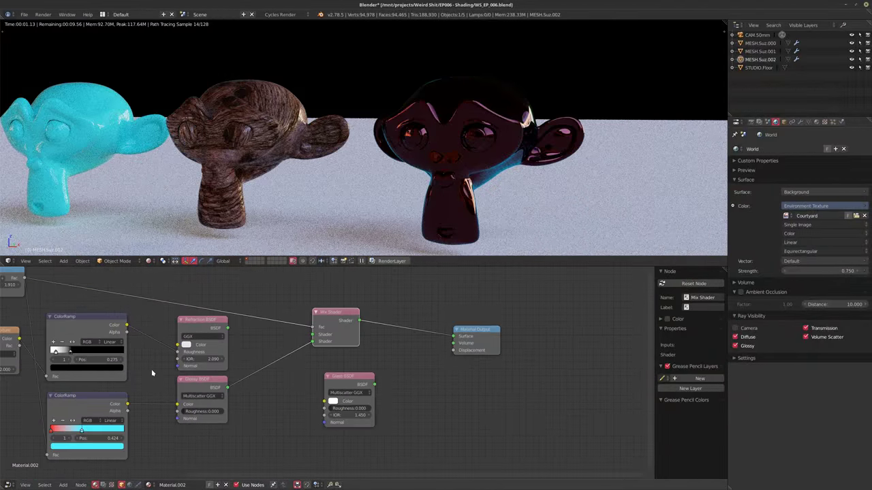
- Raise the IOR of the Fresnel node in the rightmost monkey's material to 3.000
{"action": "middle_click_drag", "start_coordinate": [72, 306], "coordinate": [148, 314]}
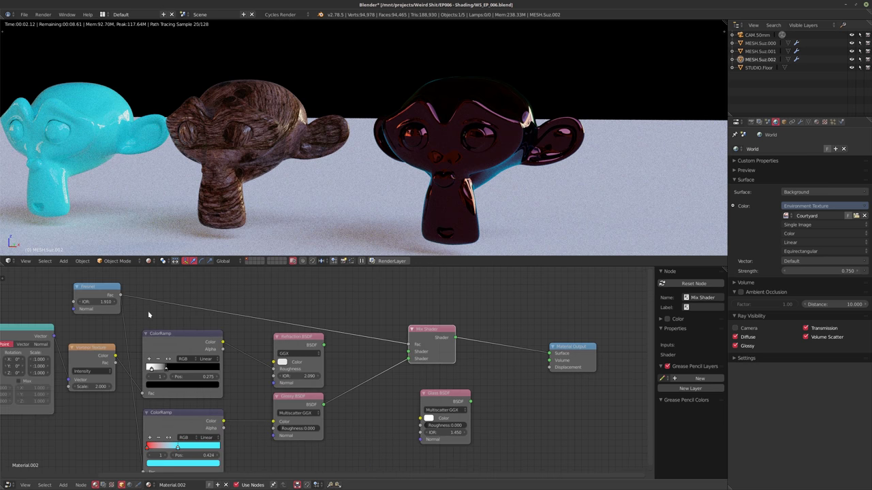
{"action": "left_click", "coordinate": [109, 302]}
{"action": "type", "text": "2.45"}
{"action": "key", "text": "Return"}
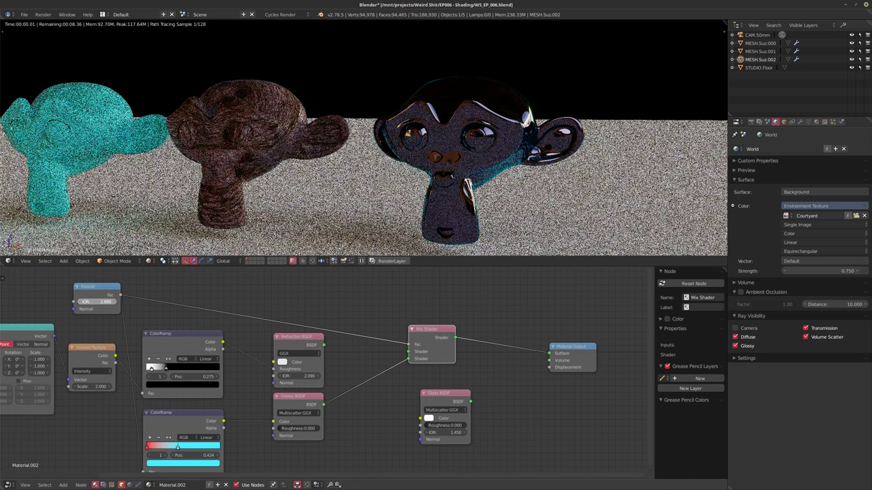
{"action": "middle_click_drag", "start_coordinate": [224, 454], "coordinate": [228, 416]}
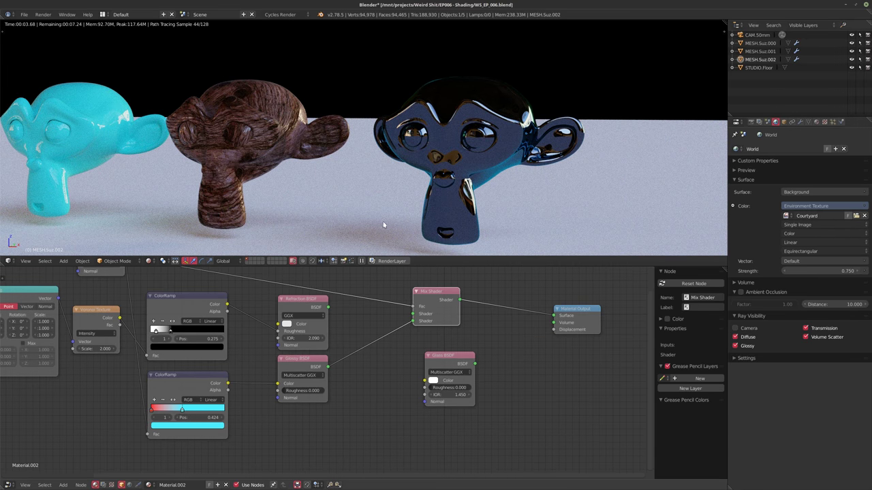
- Preview the Fresnel node alone, set its IOR to 1.200, and restore the Mix Shader as the material output
{"action": "left_click", "coordinate": [108, 273], "text": "ctrl+shift"}
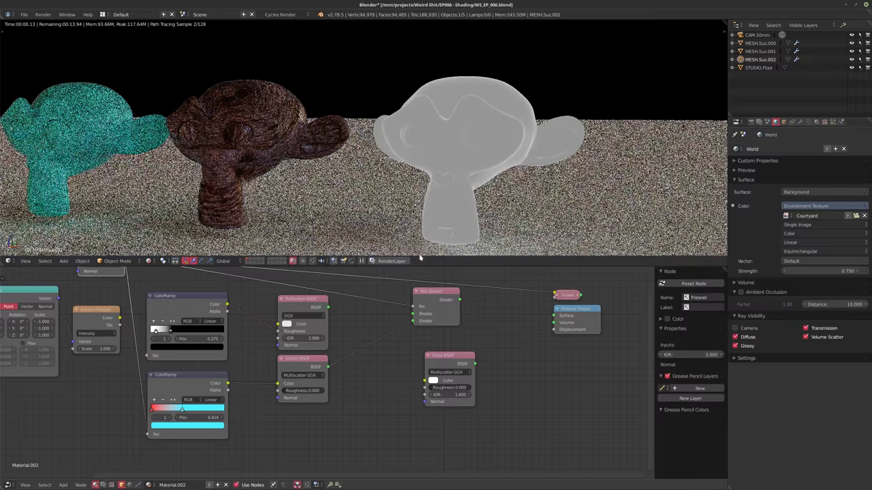
{"action": "middle_click_drag", "start_coordinate": [160, 324], "coordinate": [171, 359]}
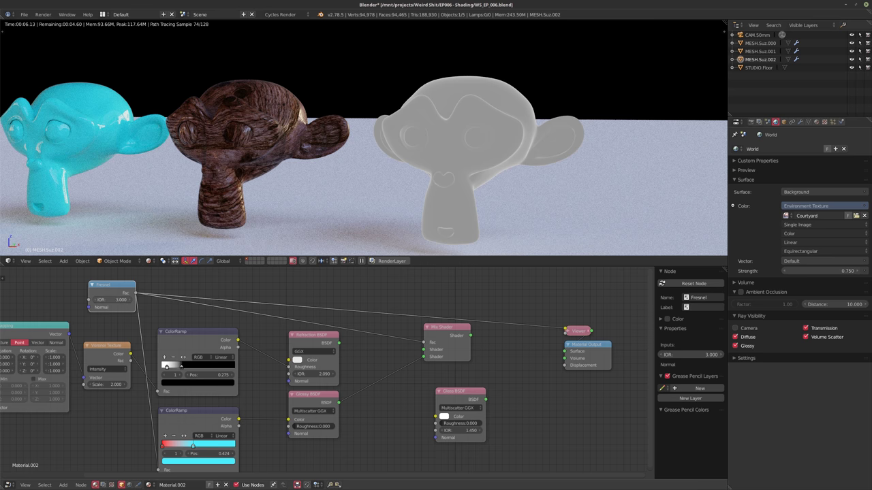
{"action": "left_click_drag", "start_coordinate": [112, 300], "coordinate": [89, 299]}
{"action": "middle_click_drag", "start_coordinate": [274, 356], "coordinate": [265, 329]}
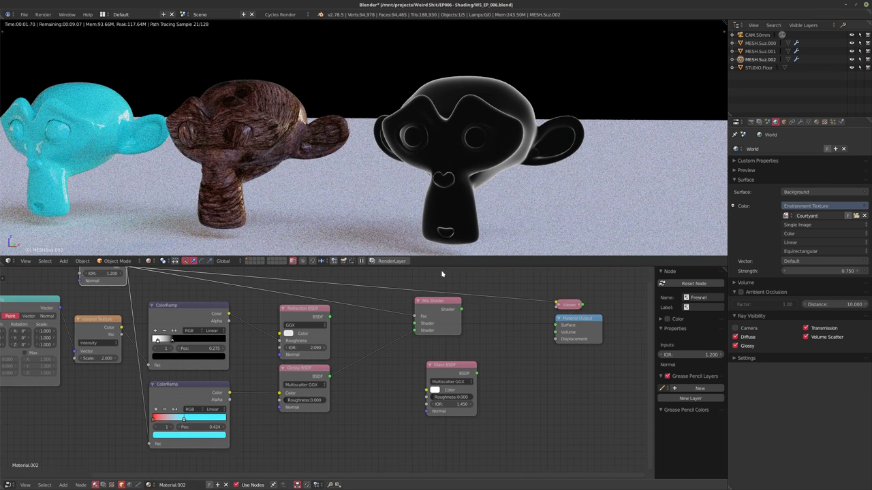
{"action": "left_click", "coordinate": [434, 310], "text": "ctrl+shift"}
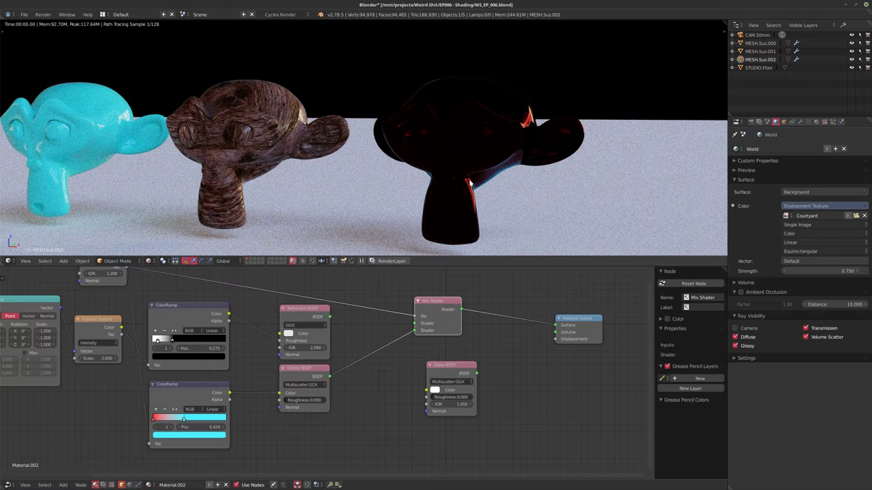
- Disconnect the Fresnel node from the Mix Shader's Fac input and inspect the monkey from other angles
{"action": "middle_click_drag", "start_coordinate": [469, 181], "coordinate": [508, 187]}
{"action": "middle_click_drag", "start_coordinate": [523, 141], "coordinate": [488, 105]}
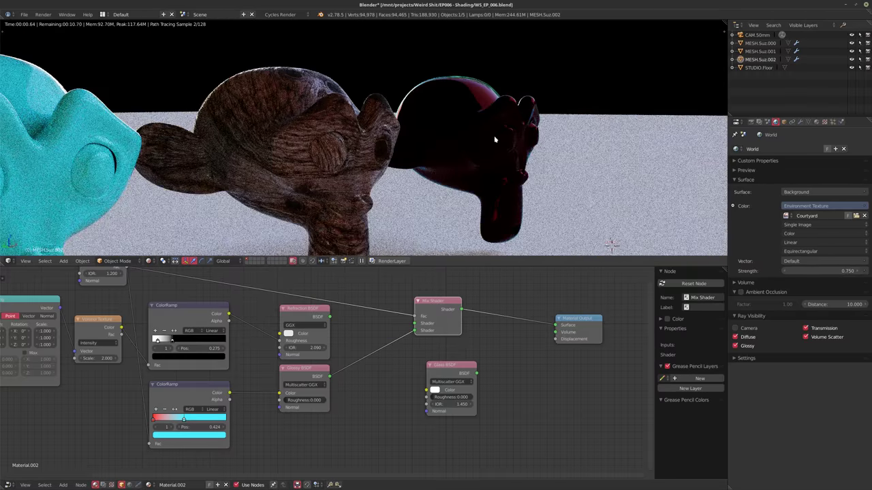
{"action": "middle_click_drag", "start_coordinate": [495, 139], "coordinate": [470, 170]}
{"action": "left_click_drag", "start_coordinate": [415, 316], "coordinate": [392, 316]}
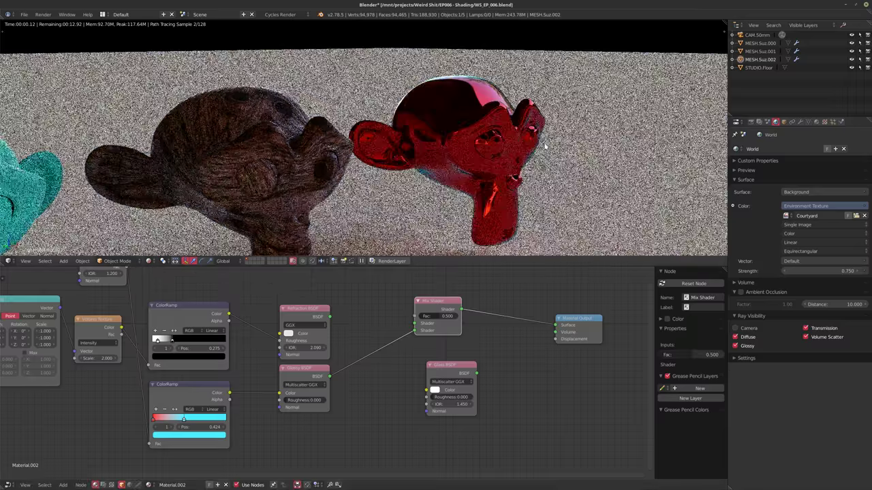
{"action": "middle_click_drag", "start_coordinate": [545, 145], "coordinate": [535, 113]}
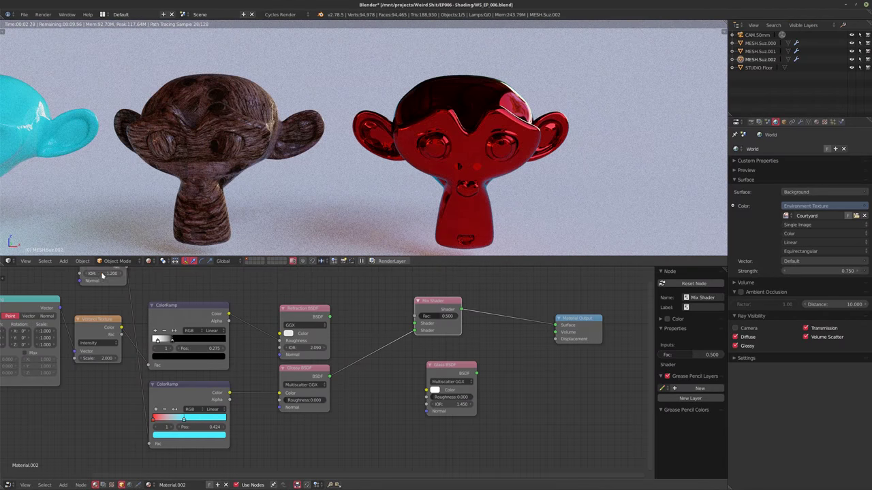
- Set the Fresnel node's IOR to 1.770 and check the reflective monkey from a higher angle
{"action": "left_click_drag", "start_coordinate": [103, 275], "coordinate": [141, 275]}
{"action": "middle_click_drag", "start_coordinate": [356, 214], "coordinate": [526, 151]}
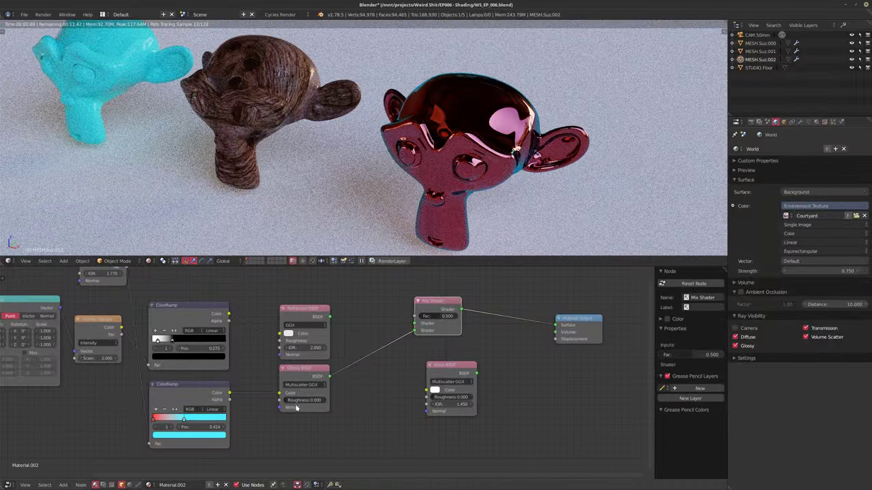
{"action": "scroll", "coordinate": [237, 365], "scroll_direction": "down", "scroll_amount": 3}
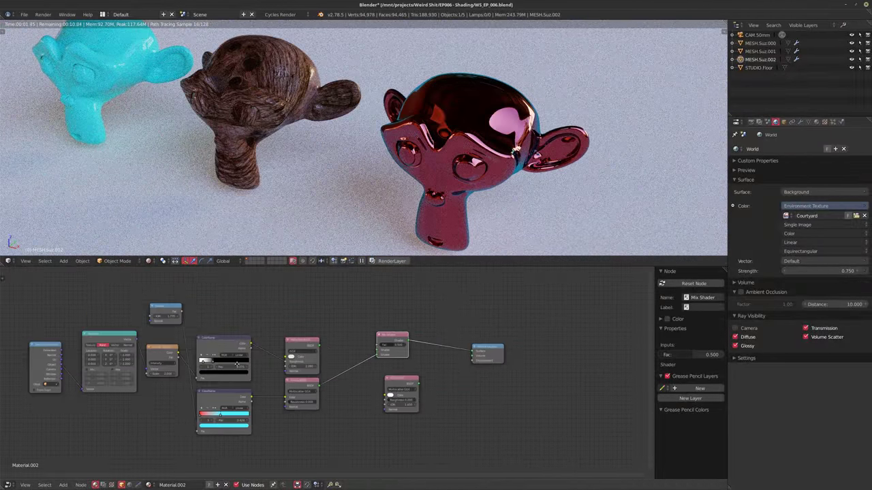
{"action": "scroll", "coordinate": [237, 366], "scroll_direction": "up", "scroll_amount": 4}
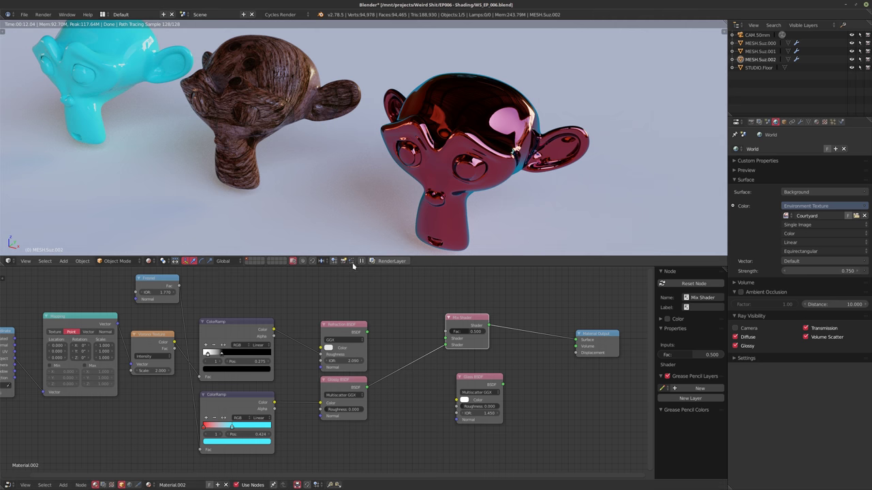
- Move the Fresnel node beneath the Voronoi Texture node, beside the lower ColorRamp
{"action": "key", "text": "Home"}
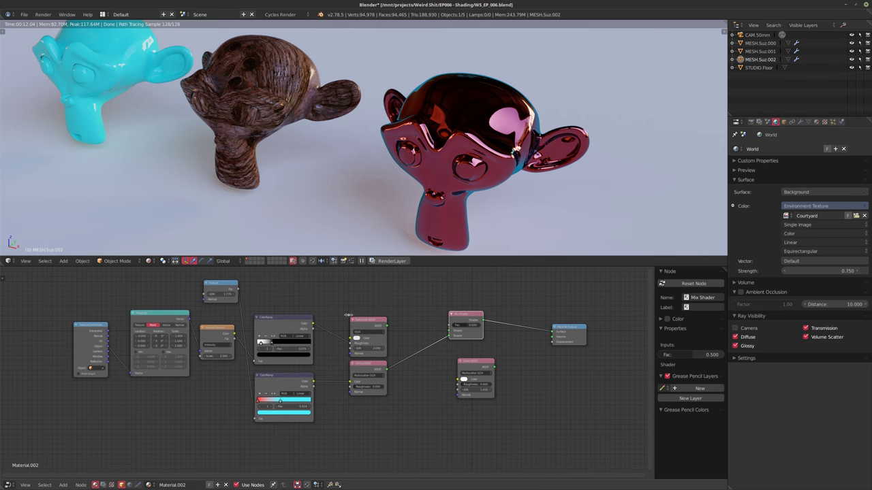
{"action": "middle_click_drag", "start_coordinate": [299, 355], "coordinate": [282, 368]}
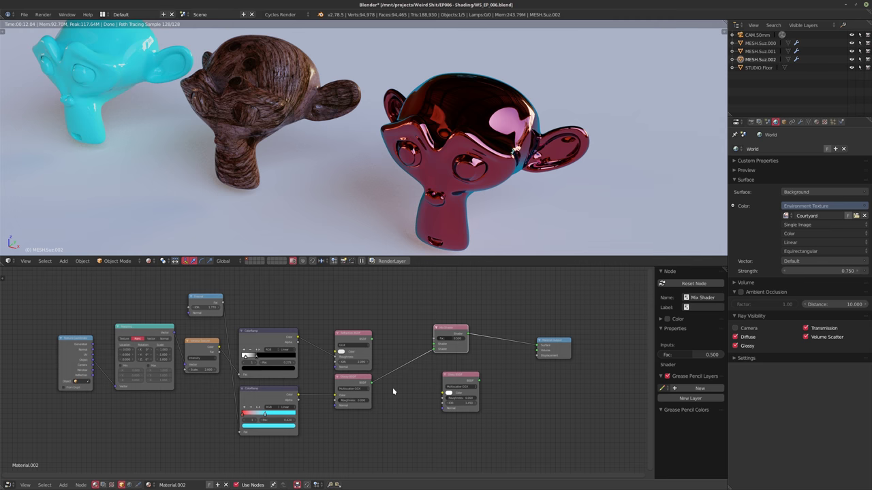
{"action": "scroll", "coordinate": [393, 391], "scroll_direction": "up", "scroll_amount": 1}
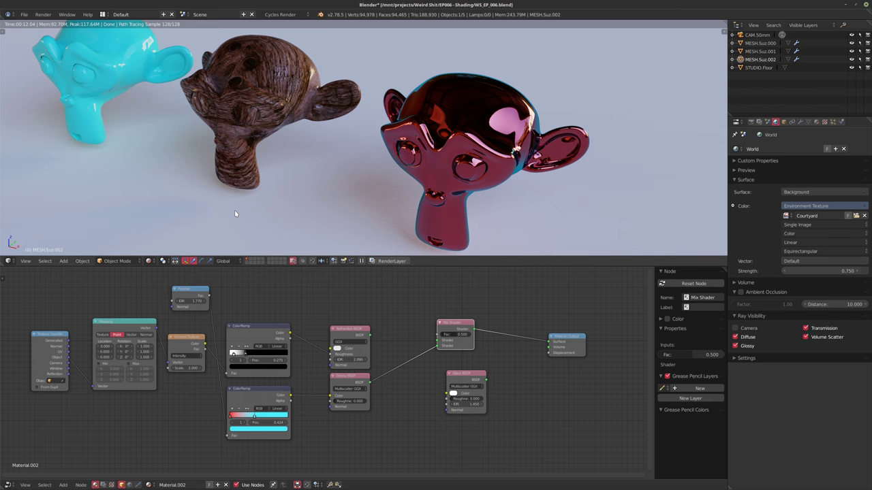
{"action": "middle_click_drag", "start_coordinate": [301, 336], "coordinate": [337, 318]}
{"action": "scroll", "coordinate": [337, 318], "scroll_direction": "up", "scroll_amount": 1}
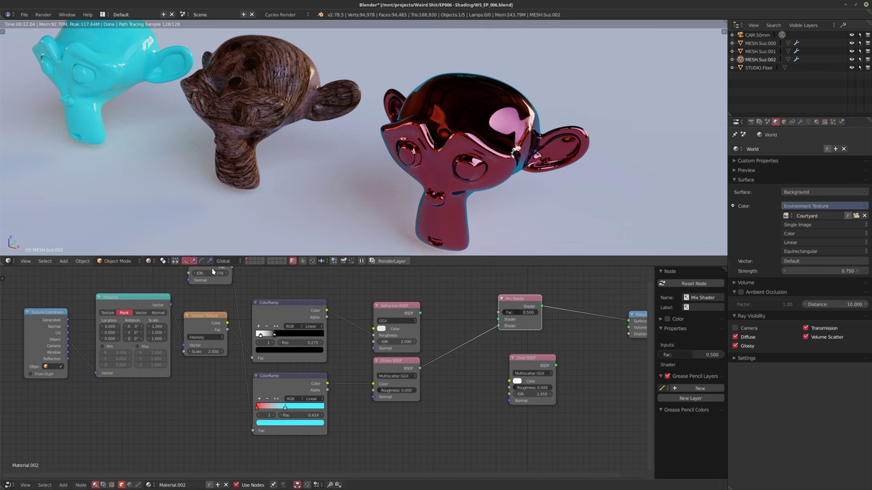
{"action": "left_click", "coordinate": [210, 273]}
{"action": "left_click_drag", "start_coordinate": [210, 272], "coordinate": [204, 393]}
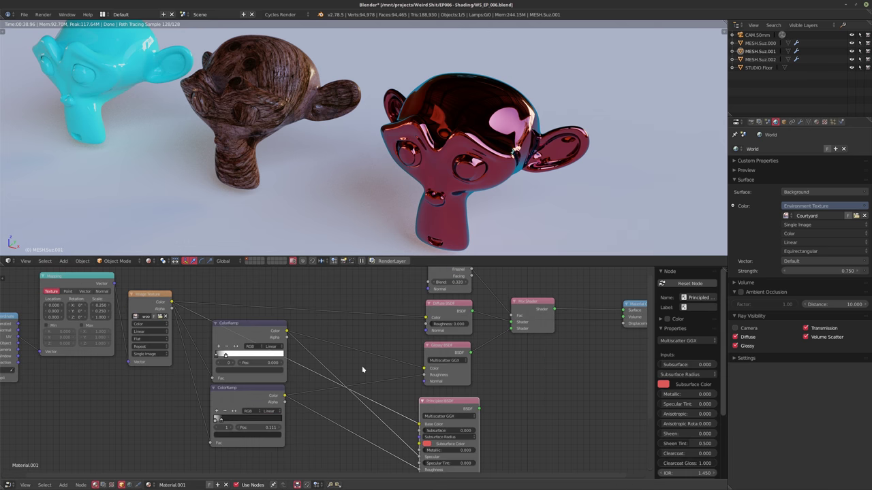
- Examine the wooden monkey's node tree and its rendered surface close up
{"action": "scroll", "coordinate": [325, 369], "scroll_direction": "down", "scroll_amount": 2}
{"action": "scroll", "coordinate": [324, 369], "scroll_direction": "up", "scroll_amount": 2}
{"action": "middle_click_drag", "start_coordinate": [299, 327], "coordinate": [331, 359]}
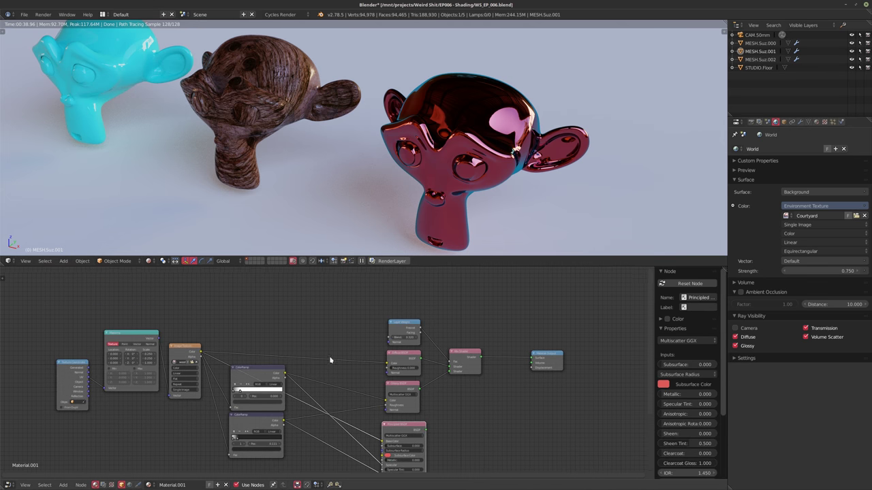
{"action": "middle_click_drag", "start_coordinate": [306, 168], "coordinate": [356, 175]}
{"action": "scroll", "coordinate": [361, 343], "scroll_direction": "up", "scroll_amount": 3}
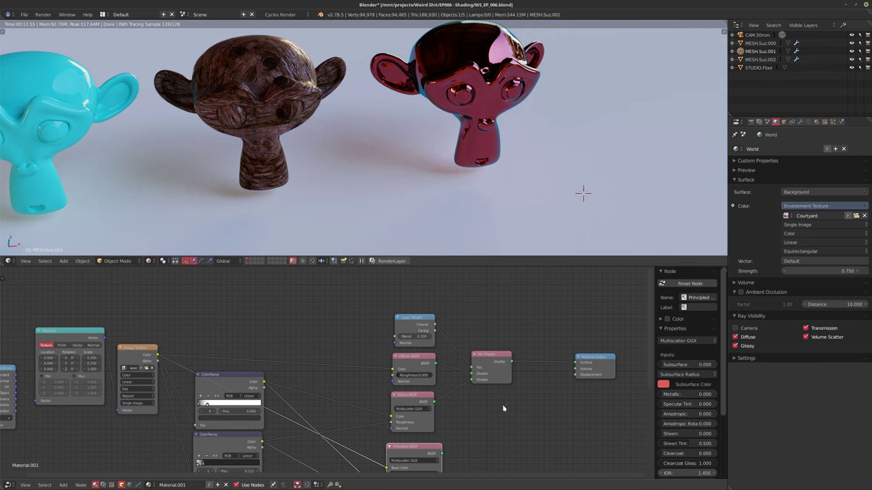
{"action": "scroll", "coordinate": [350, 422], "scroll_direction": "up", "scroll_amount": 2}
{"action": "middle_click_drag", "start_coordinate": [350, 423], "coordinate": [355, 339]}
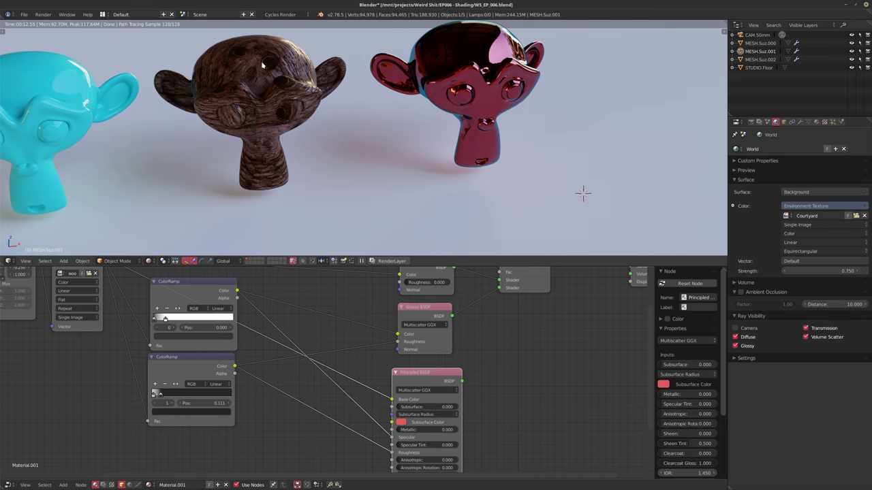
{"action": "middle_click_drag", "start_coordinate": [260, 117], "coordinate": [262, 116]}
{"action": "scroll", "coordinate": [262, 116], "scroll_direction": "up", "scroll_amount": 10}
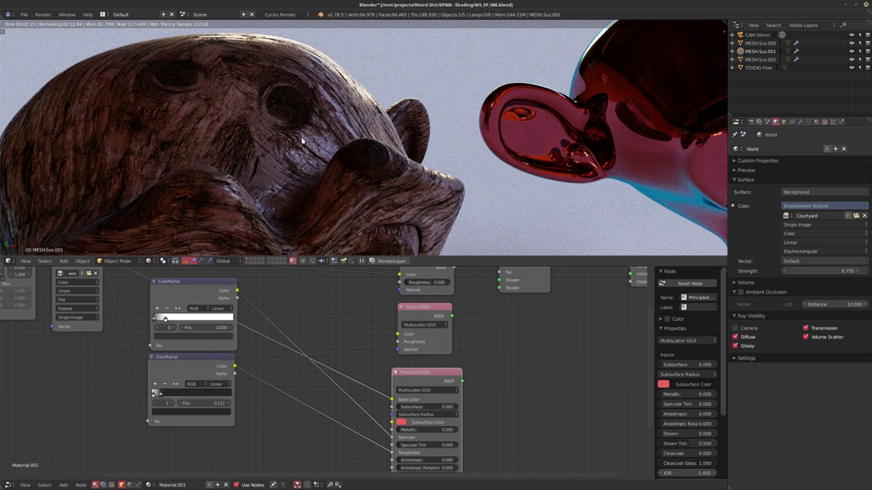
{"action": "scroll", "coordinate": [302, 140], "scroll_direction": "down", "scroll_amount": 2}
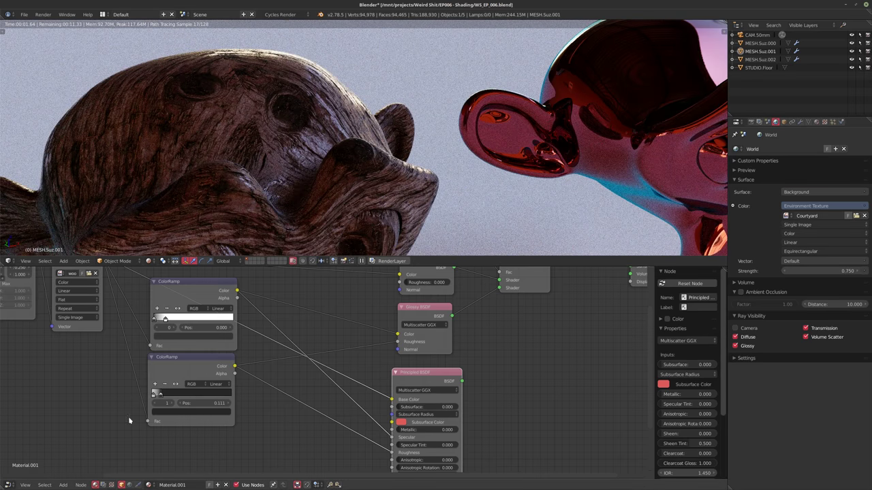
{"action": "middle_click_drag", "start_coordinate": [361, 386], "coordinate": [216, 366]}
{"action": "scroll", "coordinate": [216, 366], "scroll_direction": "down", "scroll_amount": 2}
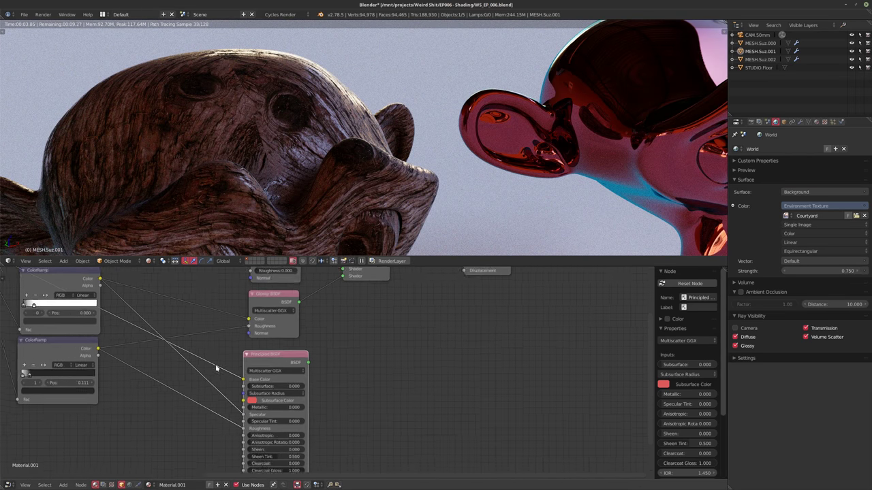
{"action": "middle_click_drag", "start_coordinate": [409, 328], "coordinate": [413, 389]}
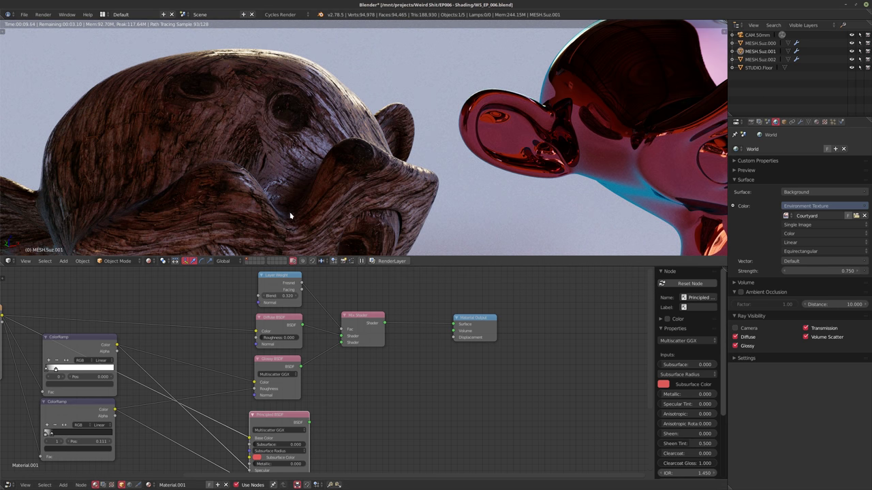
- Compare the wood material's Principled BSDF and Mix Shader in camera view, leaving the Principled BSDF connected to the Material Output
{"action": "left_click", "coordinate": [262, 417], "text": "ctrl+shift"}
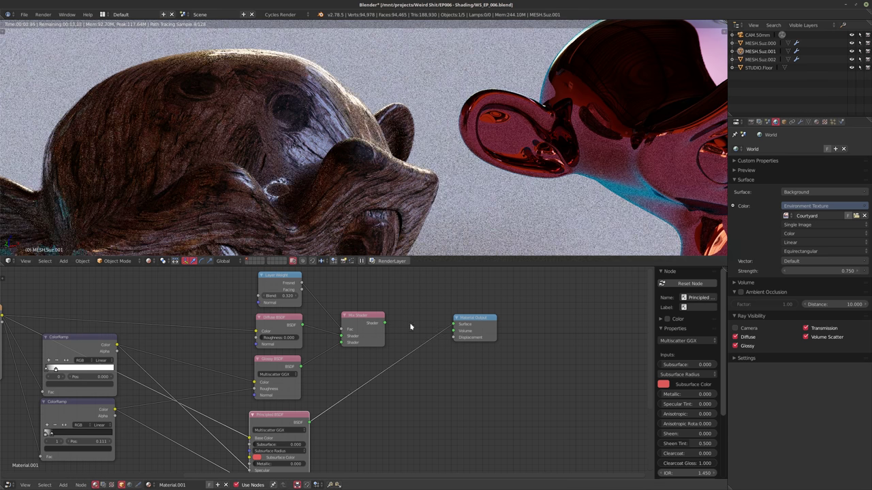
{"action": "key", "text": "KP_0"}
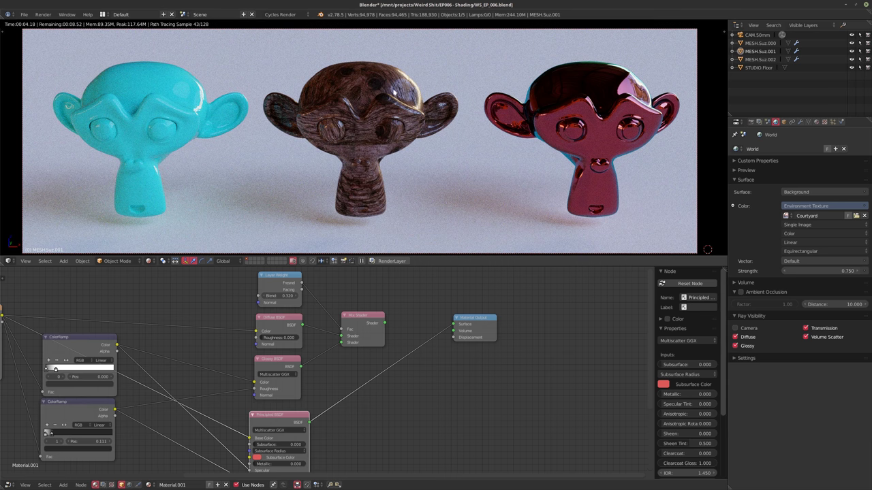
{"action": "left_click", "coordinate": [360, 332], "text": "ctrl+shift"}
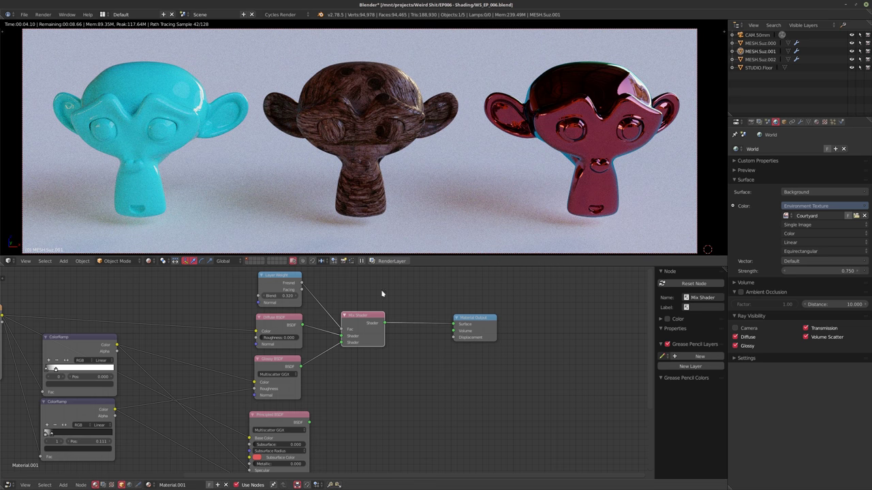
{"action": "left_click", "coordinate": [278, 423], "text": "ctrl+shift"}
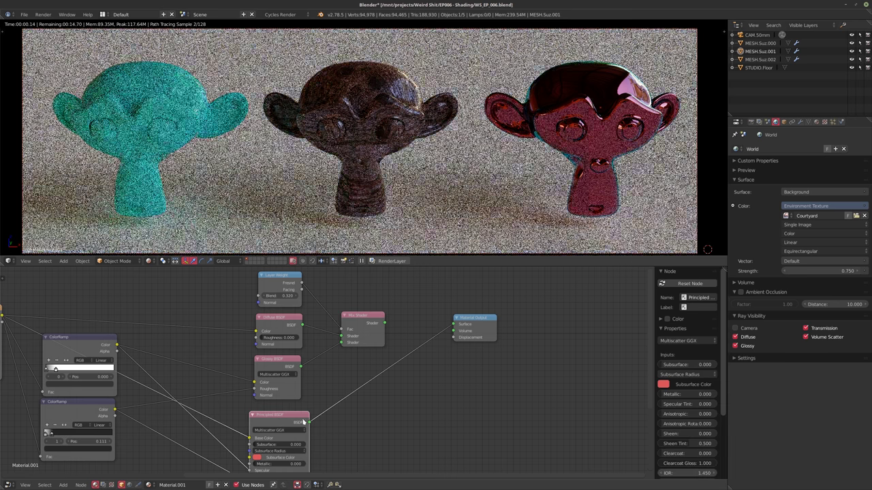
{"action": "scroll", "coordinate": [365, 358], "scroll_direction": "down", "scroll_amount": 3}
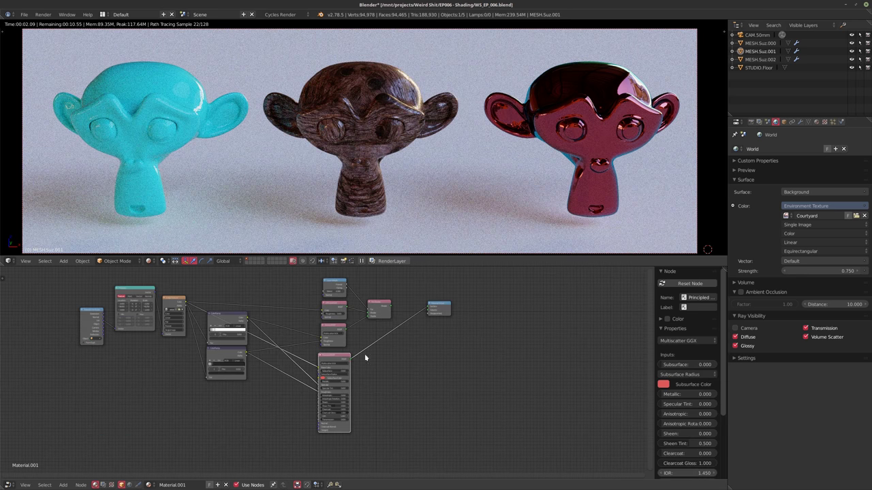
{"action": "middle_click_drag", "start_coordinate": [420, 338], "coordinate": [403, 354]}
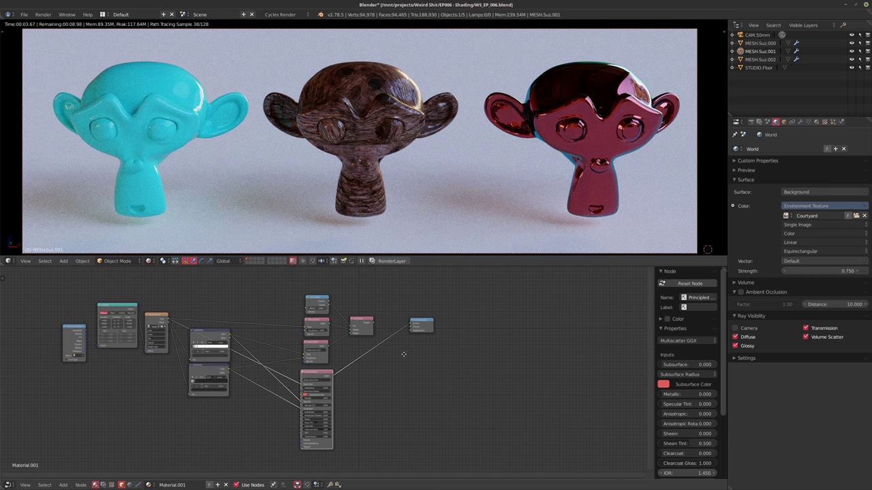
- Select the rightmost monkey and connect its Refraction BSDF to the Mix Shader's first Shader input
{"action": "right_click", "coordinate": [574, 128]}
{"action": "scroll", "coordinate": [321, 336], "scroll_direction": "up", "scroll_amount": 4}
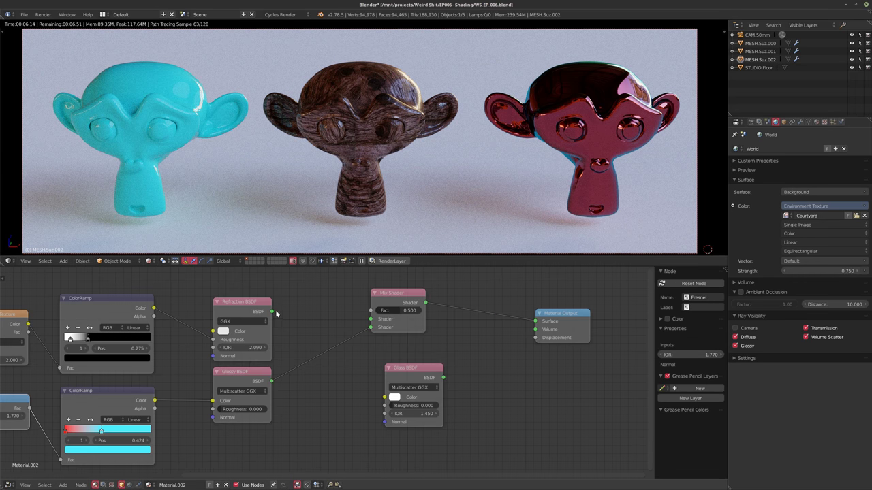
{"action": "left_click_drag", "start_coordinate": [271, 312], "coordinate": [371, 319]}
{"action": "middle_click_drag", "start_coordinate": [297, 340], "coordinate": [310, 391]}
{"action": "scroll", "coordinate": [292, 391], "scroll_direction": "down", "scroll_amount": 4}
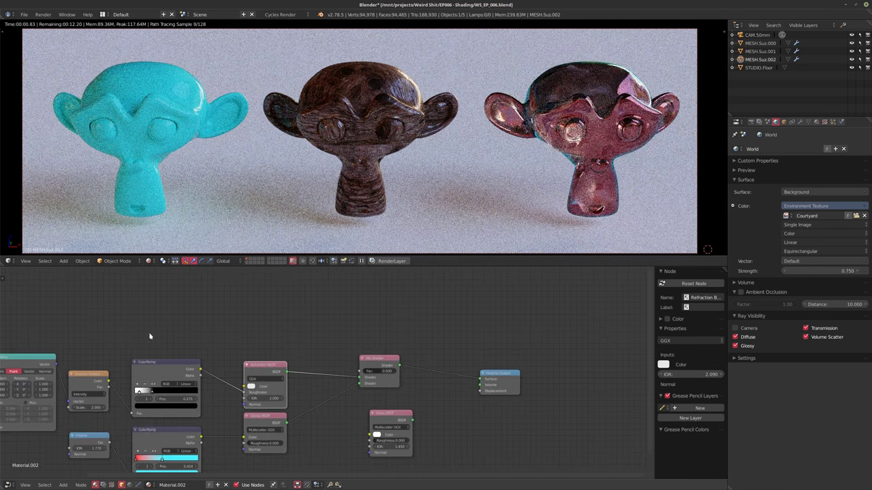
- Connect the Fresnel node to the Mix Shader's Fac input and route the link through a reroute point above the upper ColorRamp
{"action": "middle_click_drag", "start_coordinate": [176, 335], "coordinate": [225, 305]}
{"action": "left_click_drag", "start_coordinate": [160, 419], "coordinate": [410, 346]}
{"action": "key", "text": "shift+a"}
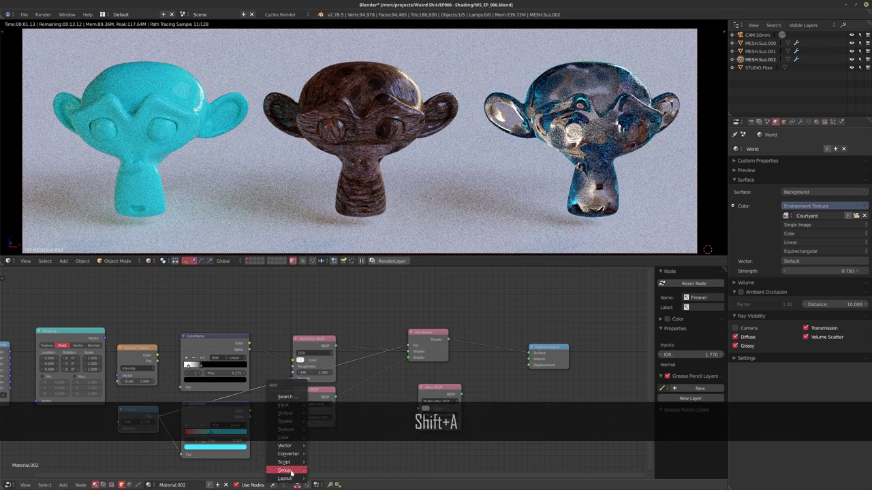
{"action": "mouse_move", "coordinate": [286, 471]}
{"action": "left_click", "coordinate": [329, 479]}
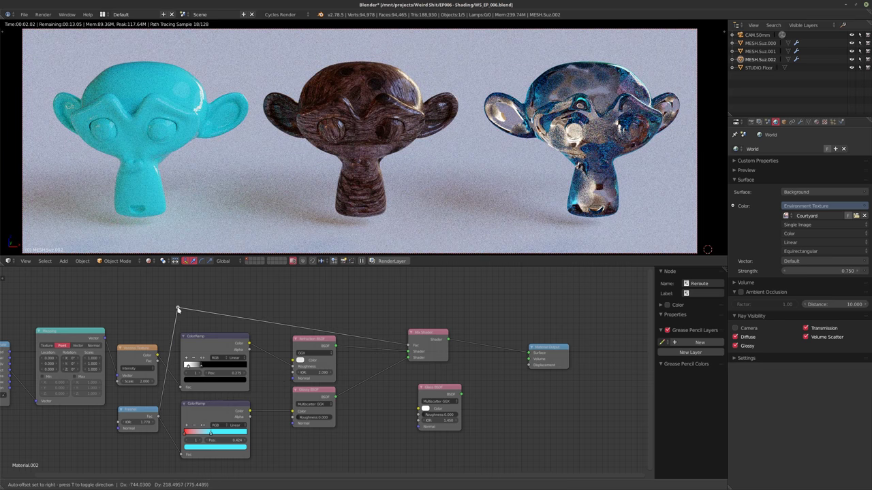
{"action": "left_click", "coordinate": [177, 308]}
- Shift the Mix Shader up and place the unconnected Glass BSDF directly beneath it
{"action": "left_click_drag", "start_coordinate": [430, 339], "coordinate": [403, 307]}
{"action": "left_click_drag", "start_coordinate": [438, 387], "coordinate": [396, 341]}
{"action": "middle_click_drag", "start_coordinate": [396, 340], "coordinate": [395, 355]}
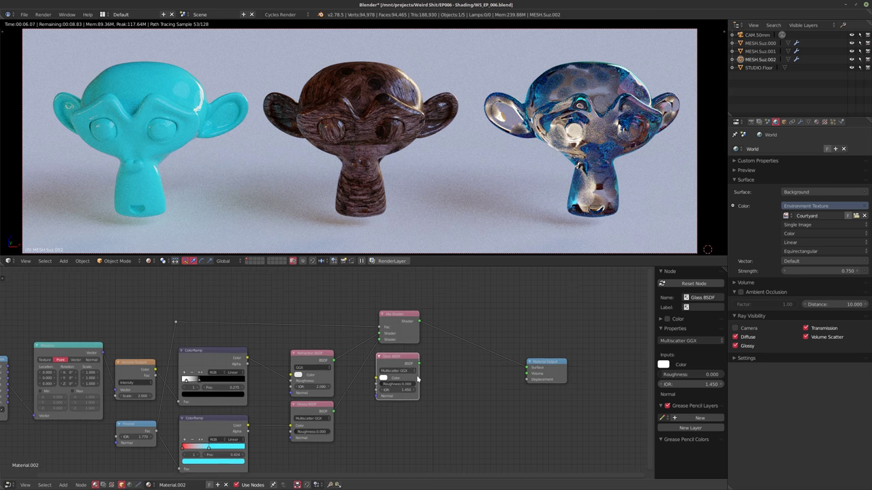
- Preview the Glass BSDF on the rightmost monkey, reconnect the Mix Shader to the Material Output, and nudge the Glass BSDF aside
{"action": "scroll", "coordinate": [404, 376], "scroll_direction": "up", "scroll_amount": 3}
{"action": "middle_click_drag", "start_coordinate": [393, 406], "coordinate": [414, 380]}
{"action": "left_click", "coordinate": [413, 352], "text": "ctrl+shift"}
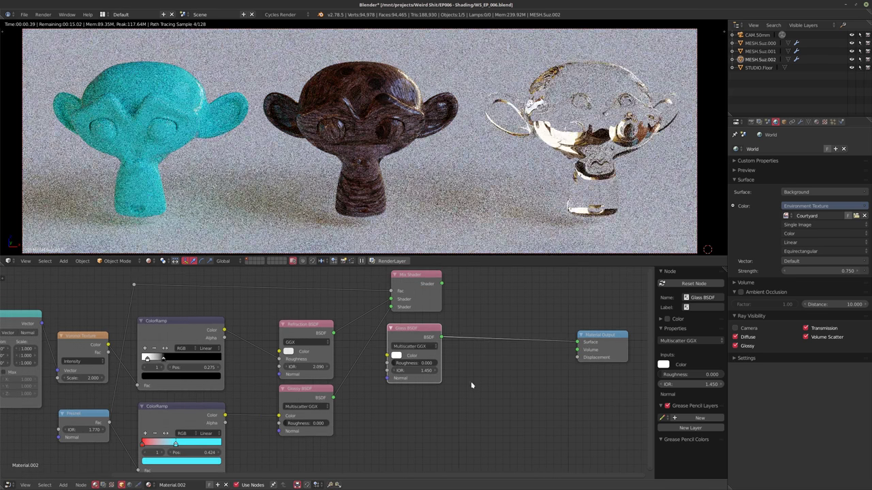
{"action": "left_click", "coordinate": [411, 288], "text": "ctrl+shift"}
{"action": "left_click_drag", "start_coordinate": [409, 332], "coordinate": [415, 332]}
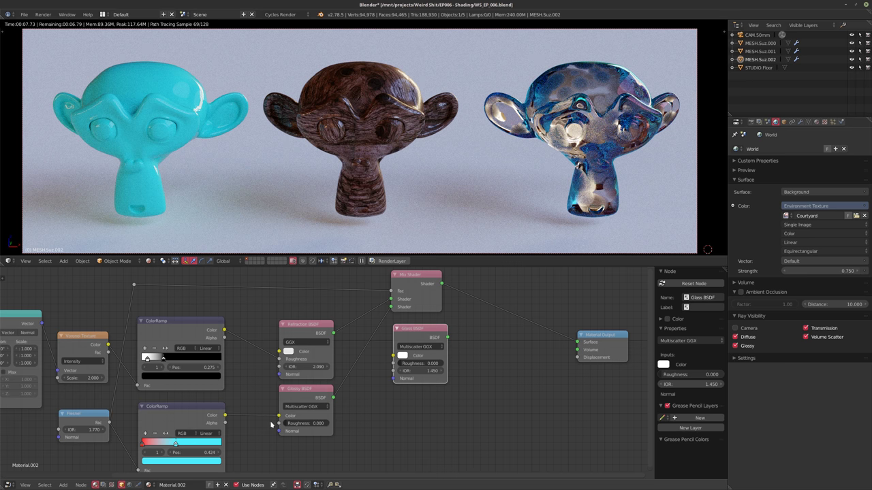
- Move the lower ColorRamp's red stop to position 0.187
{"action": "middle_click_drag", "start_coordinate": [351, 455], "coordinate": [356, 429]}
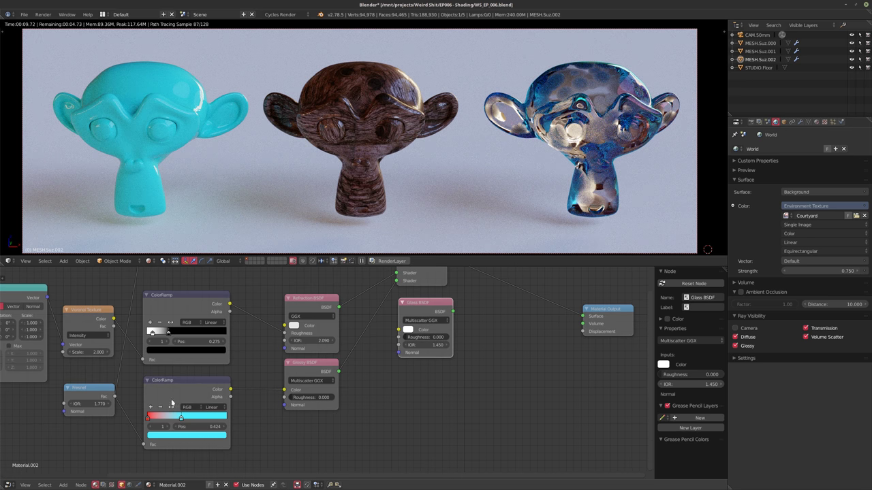
{"action": "left_click_drag", "start_coordinate": [148, 418], "coordinate": [178, 422]}
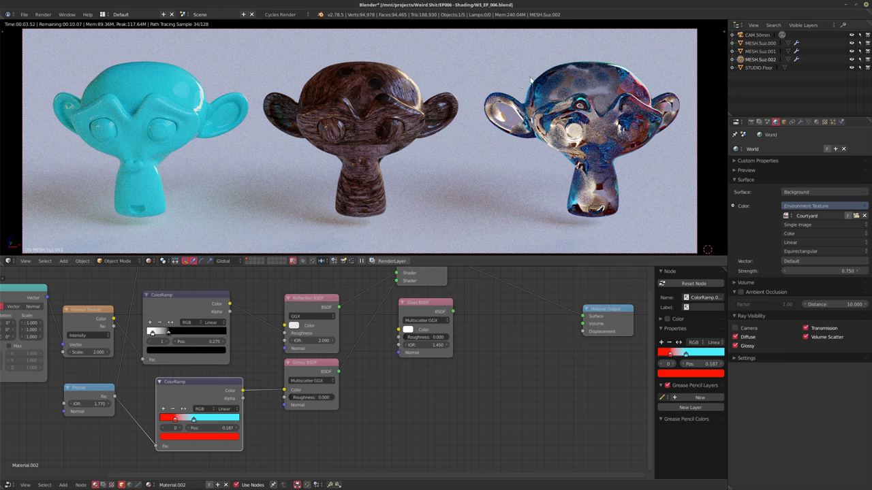
{"action": "middle_click_drag", "start_coordinate": [456, 322], "coordinate": [389, 359]}
{"action": "scroll", "coordinate": [381, 360], "scroll_direction": "down", "scroll_amount": 1}
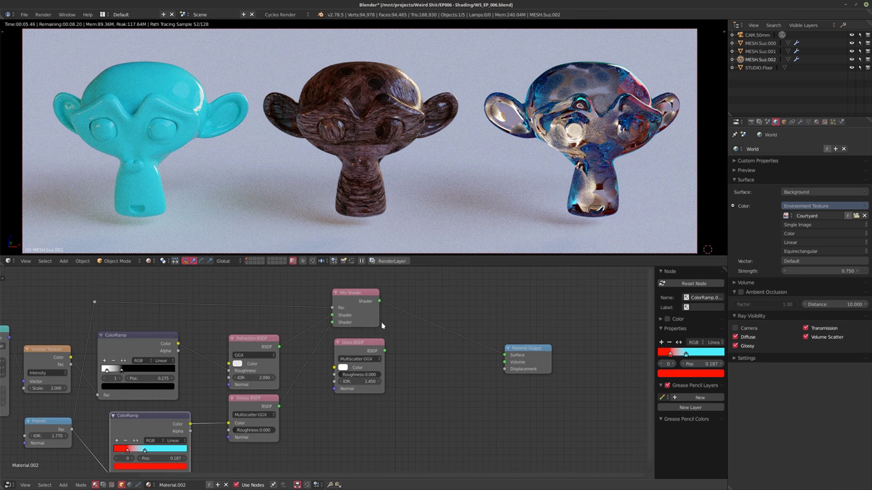
- Compare the plain glass with the retinted refraction and glossy mix, leaving the Mix Shader connected to the Material Output
{"action": "scroll", "coordinate": [344, 362], "scroll_direction": "up", "scroll_amount": 4}
{"action": "left_click", "coordinate": [360, 342], "text": "ctrl+shift"}
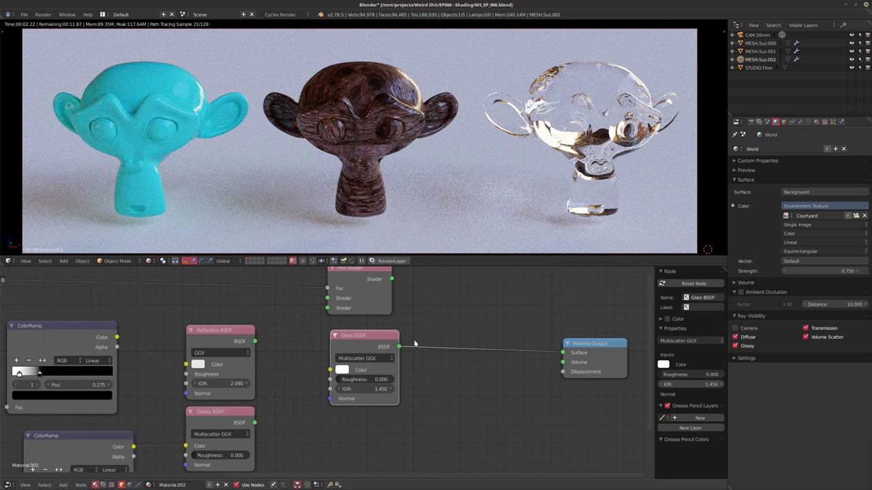
{"action": "left_click_drag", "start_coordinate": [366, 354], "coordinate": [366, 371]}
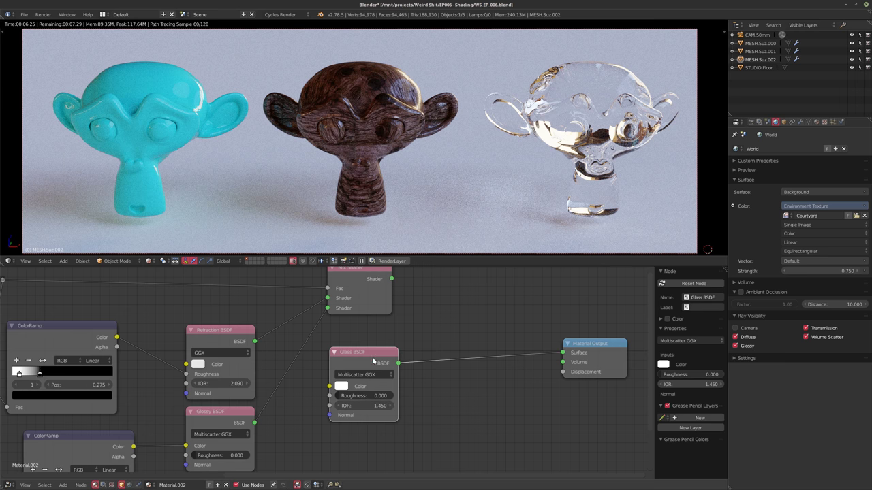
{"action": "middle_click_drag", "start_coordinate": [368, 322], "coordinate": [361, 367]}
{"action": "left_click", "coordinate": [359, 330], "text": "ctrl+shift"}
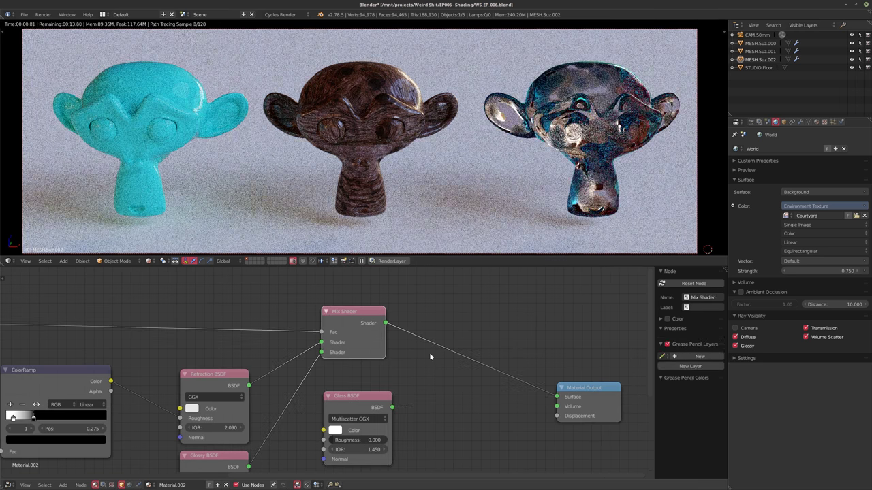
{"action": "middle_click_drag", "start_coordinate": [427, 395], "coordinate": [438, 352]}
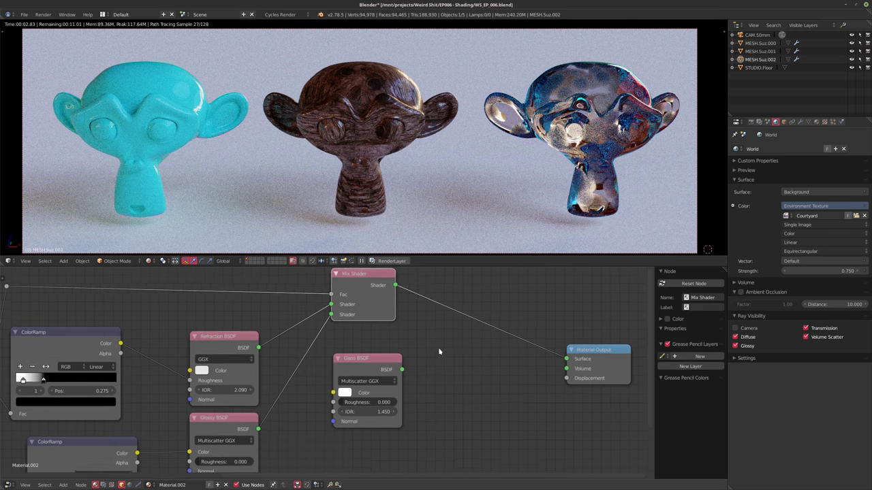
- Delete the Glass BSDF below the Mix Shader
{"action": "left_click", "coordinate": [347, 366]}
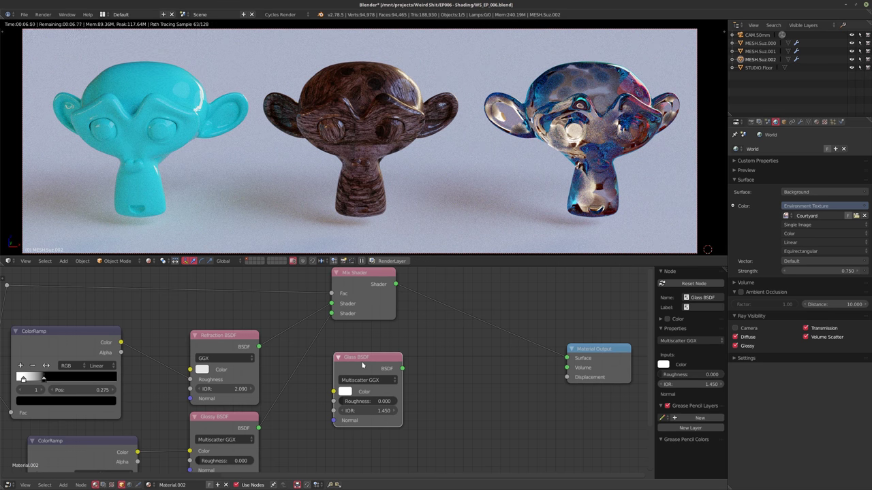
{"action": "key", "text": "Delete"}
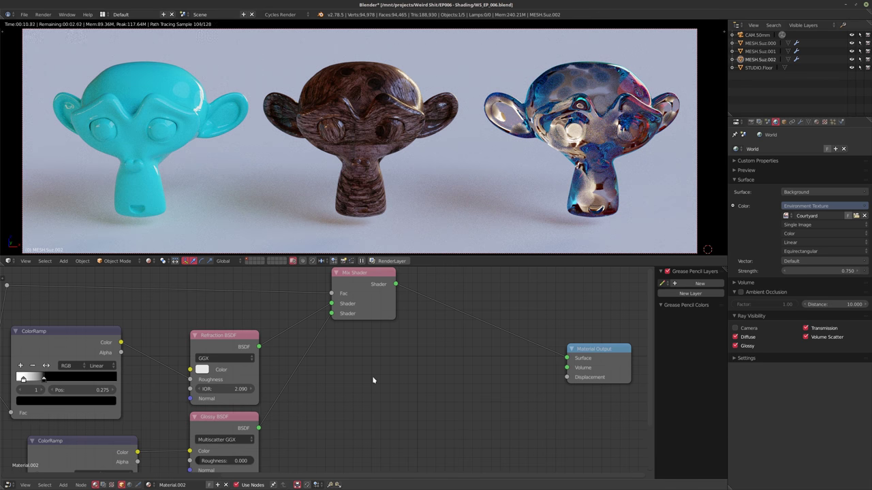
{"action": "middle_click_drag", "start_coordinate": [394, 389], "coordinate": [372, 372]}
- Add a new Glass BSDF beneath the Mix Shader and connect it to the Material Output's Surface input
{"action": "key", "text": "shift+a"}
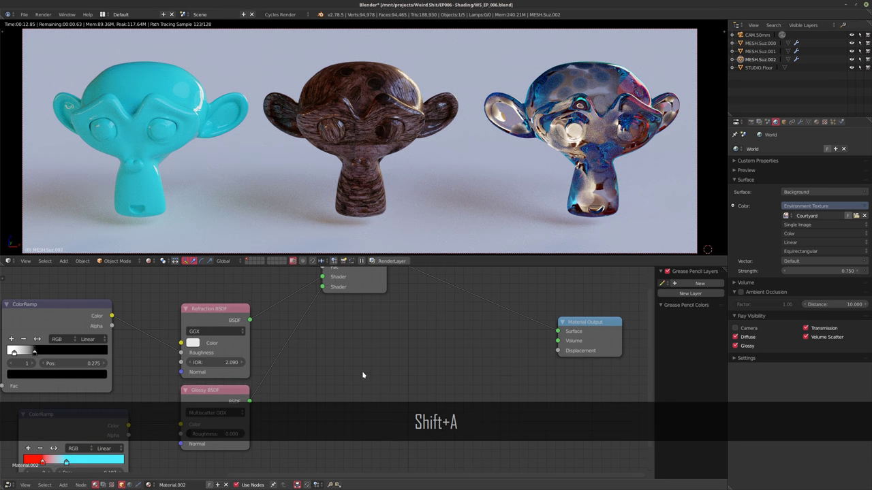
{"action": "key", "text": "shift+a"}
{"action": "mouse_move", "coordinate": [364, 375]}
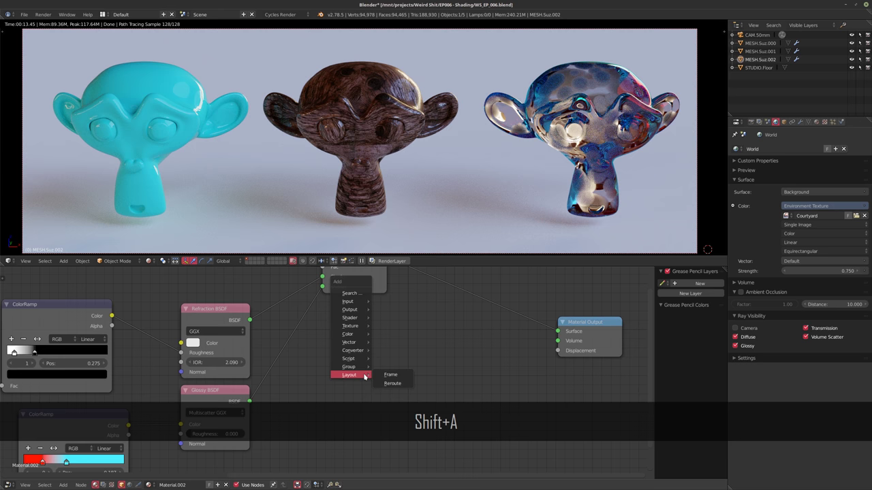
{"action": "middle_click_drag", "start_coordinate": [392, 359], "coordinate": [389, 375]}
{"action": "scroll", "coordinate": [389, 375], "scroll_direction": "down", "scroll_amount": 2}
{"action": "key", "text": "shift+a"}
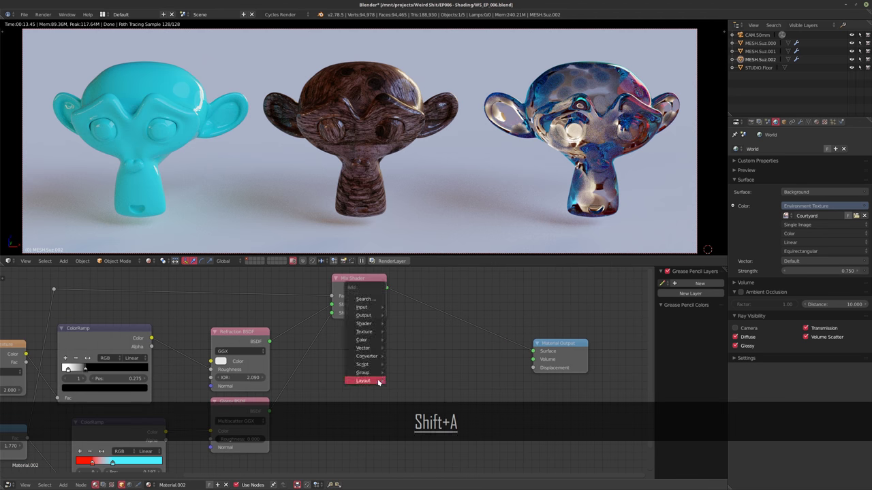
{"action": "key", "text": "shift+a"}
{"action": "mouse_move", "coordinate": [338, 286]}
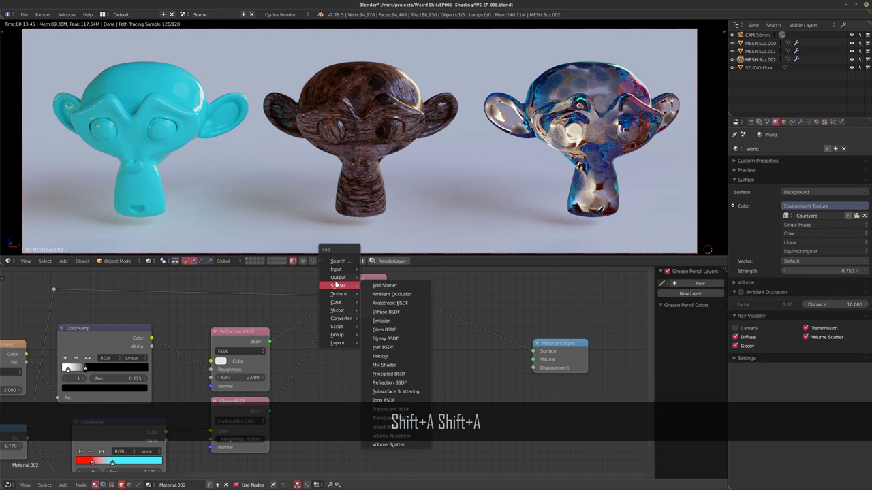
{"action": "left_click", "coordinate": [381, 329]}
{"action": "left_click", "coordinate": [335, 346]}
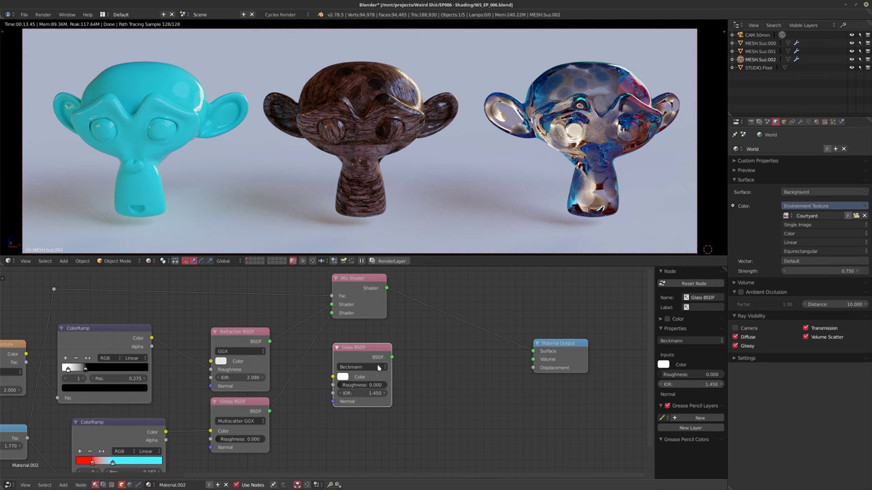
{"action": "left_click_drag", "start_coordinate": [392, 357], "coordinate": [534, 353]}
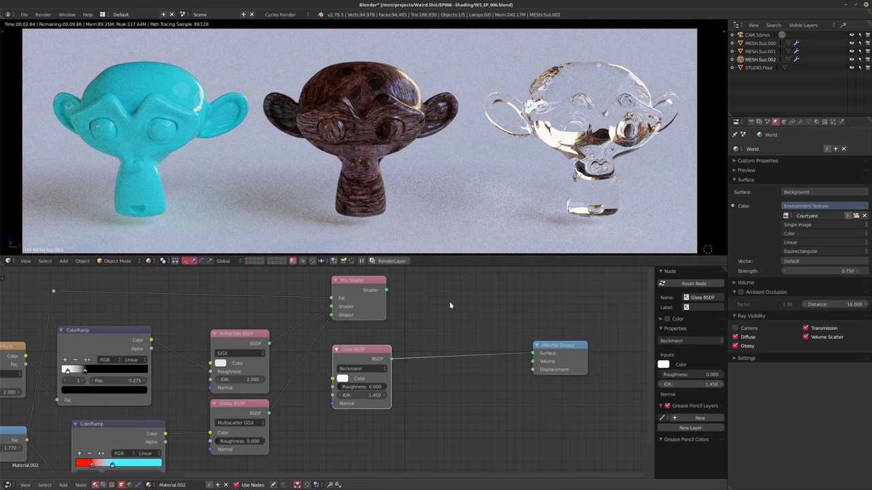
- Try a light red colour with a saturation of 0.629 on the Glass BSDF
{"action": "scroll", "coordinate": [412, 357], "scroll_direction": "up", "scroll_amount": 2}
{"action": "left_click", "coordinate": [314, 386]}
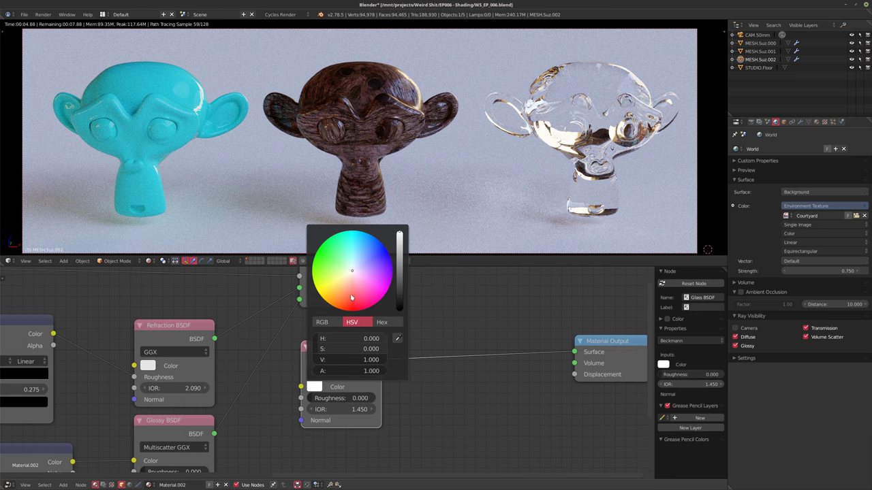
{"action": "left_click", "coordinate": [351, 297]}
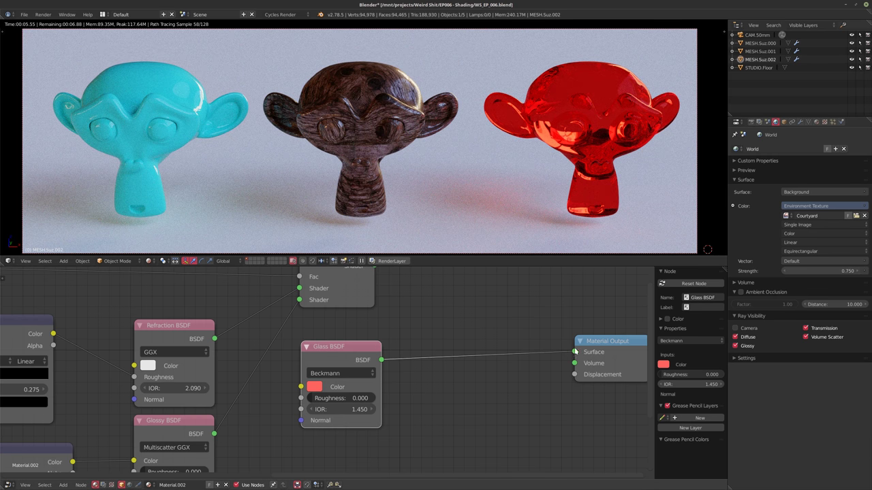
{"action": "middle_click_drag", "start_coordinate": [560, 294], "coordinate": [522, 290]}
{"action": "scroll", "coordinate": [519, 292], "scroll_direction": "down", "scroll_amount": 4}
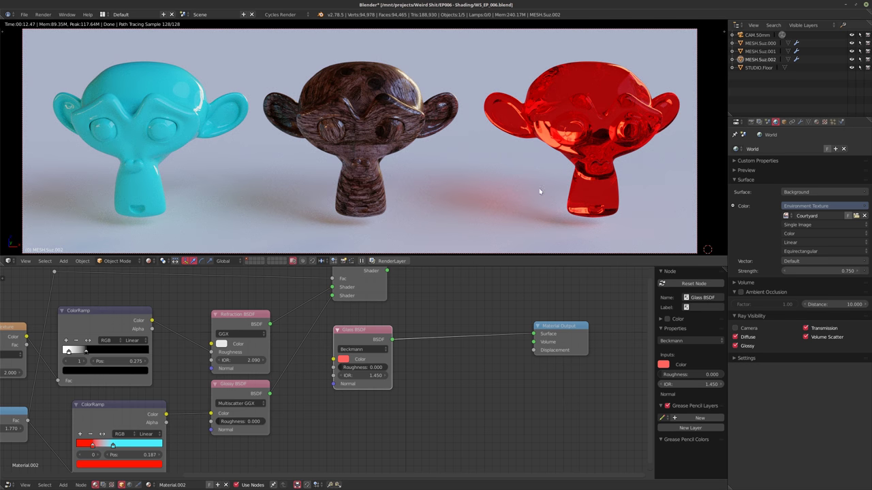
- Set the saturation of the Glass BSDF's red colour to 0
{"action": "left_click", "coordinate": [345, 359]}
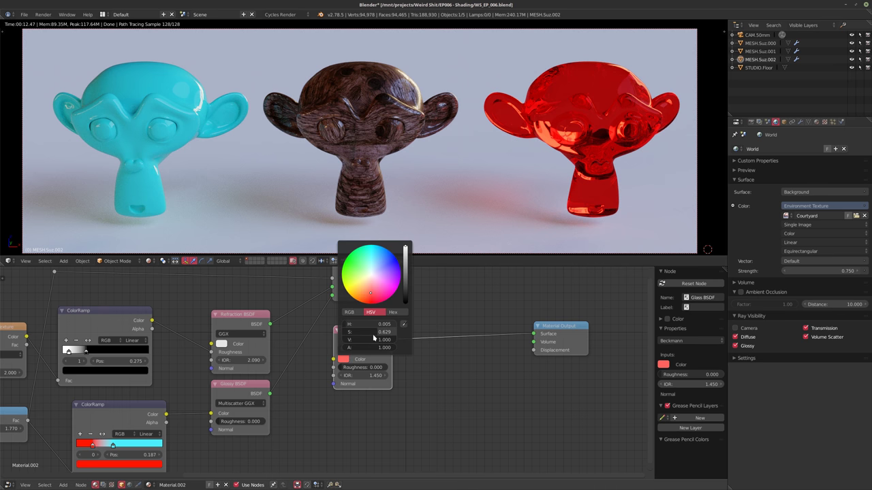
{"action": "left_click_drag", "start_coordinate": [374, 333], "coordinate": [341, 333]}
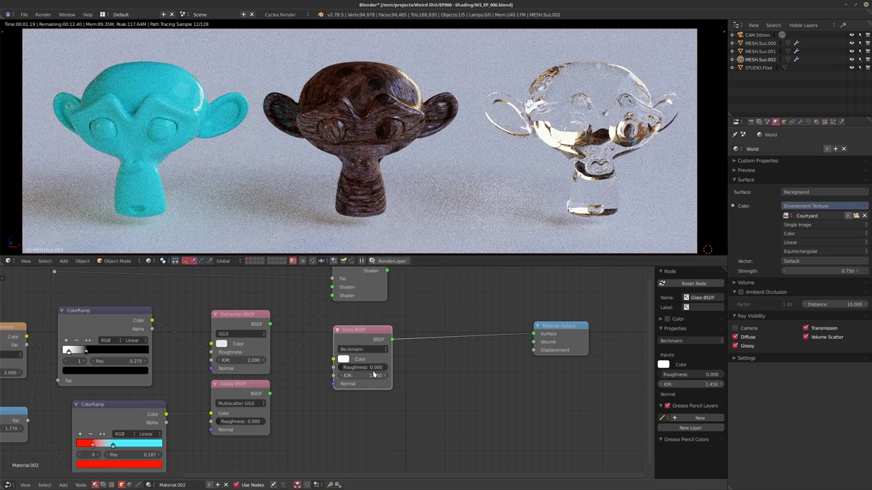
{"action": "left_click", "coordinate": [344, 359]}
{"action": "middle_click_drag", "start_coordinate": [472, 368], "coordinate": [434, 403]}
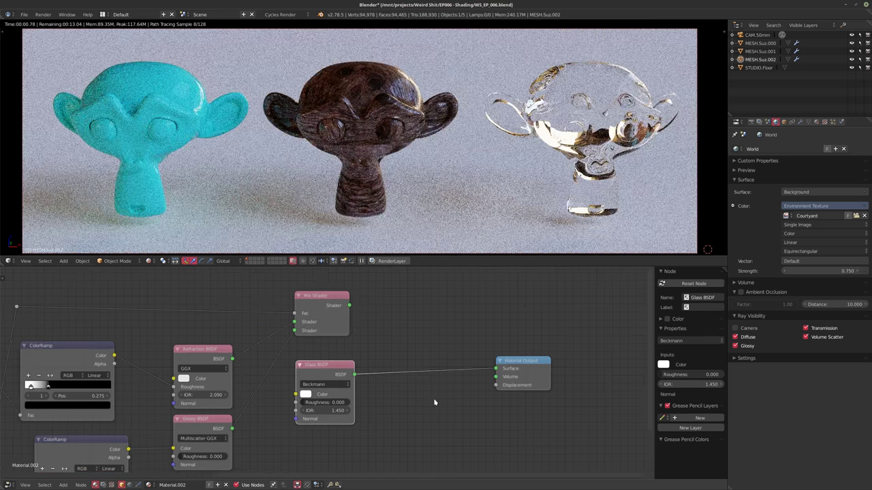
{"action": "scroll", "coordinate": [434, 402], "scroll_direction": "up", "scroll_amount": 1}
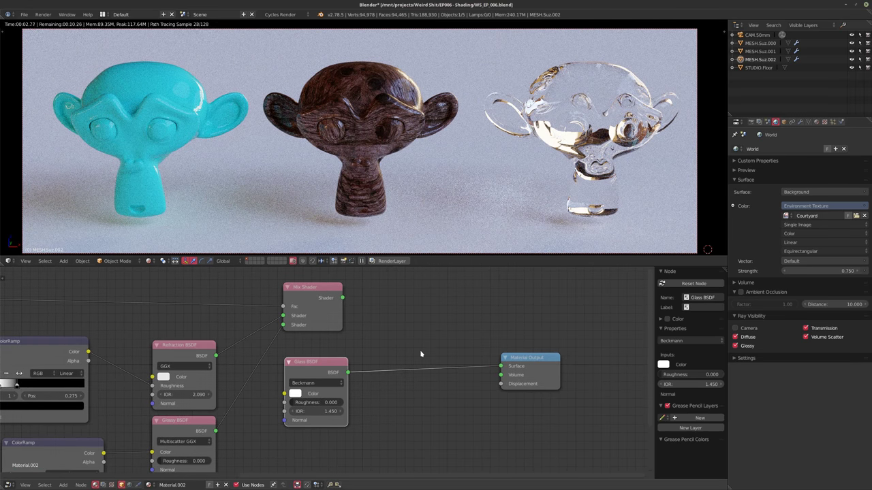
{"action": "scroll", "coordinate": [430, 356], "scroll_direction": "down", "scroll_amount": 2, "text": "shift"}
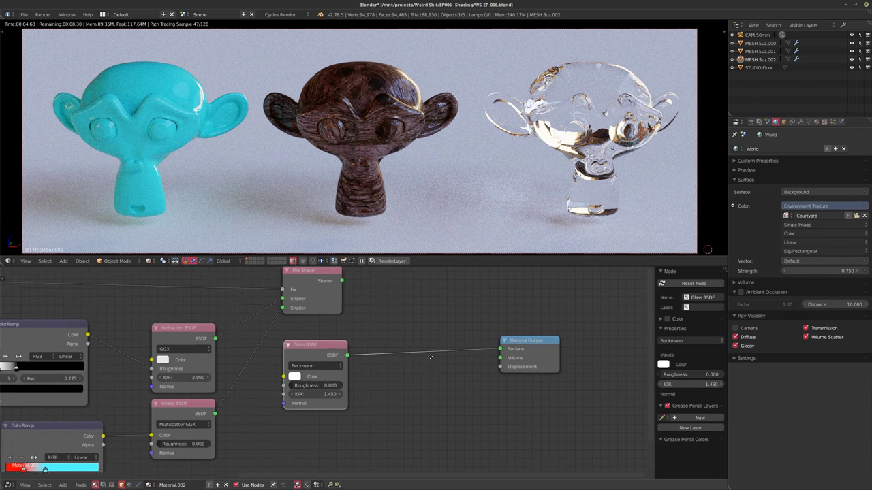
{"action": "scroll", "coordinate": [430, 356], "scroll_direction": "down", "scroll_amount": 1}
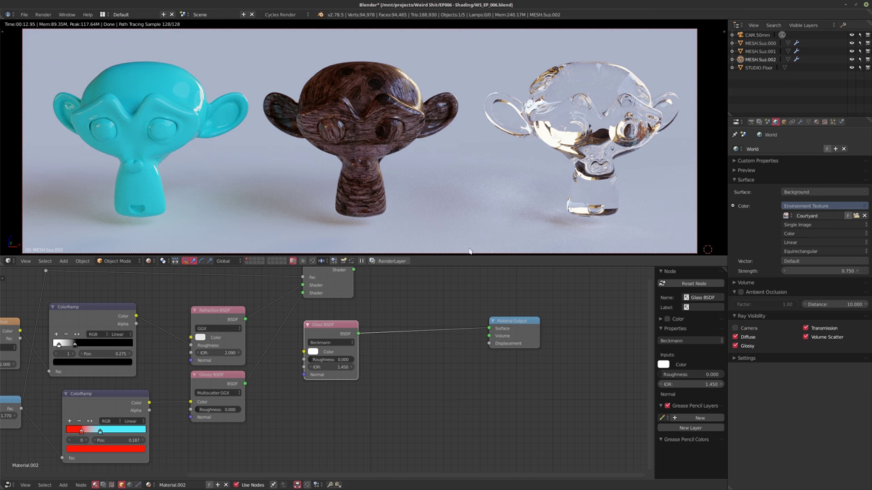
{"action": "middle_click_drag", "start_coordinate": [379, 381], "coordinate": [378, 363]}
{"action": "scroll", "coordinate": [370, 351], "scroll_direction": "up", "scroll_amount": 1}
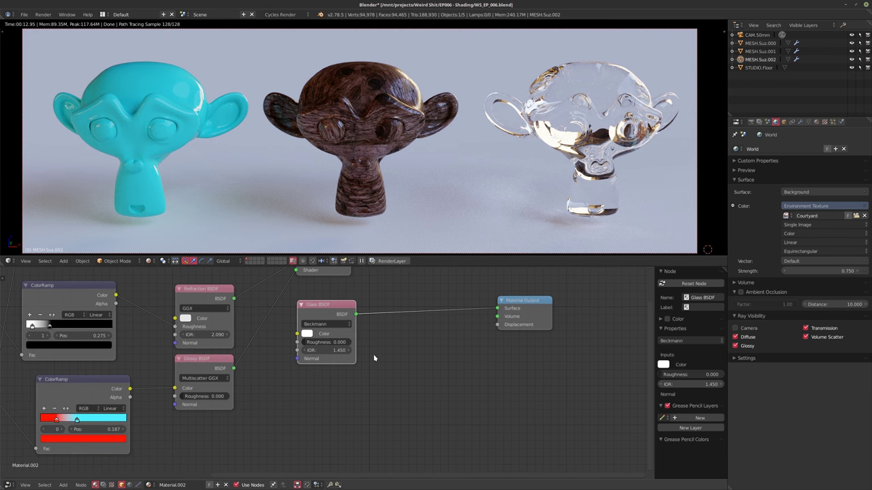
- Try a bright green colour on the Glass BSDF
{"action": "middle_click_drag", "start_coordinate": [341, 375], "coordinate": [335, 403]}
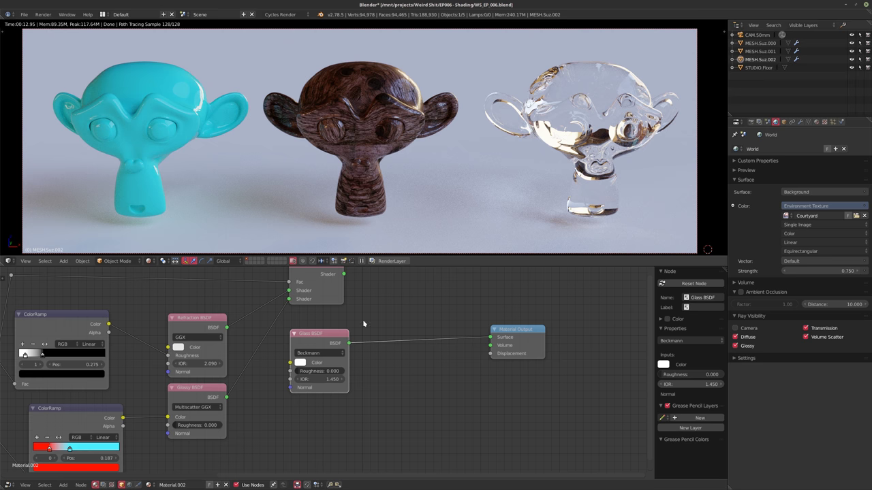
{"action": "left_click", "coordinate": [300, 362]}
{"action": "left_click_drag", "start_coordinate": [333, 295], "coordinate": [315, 269]}
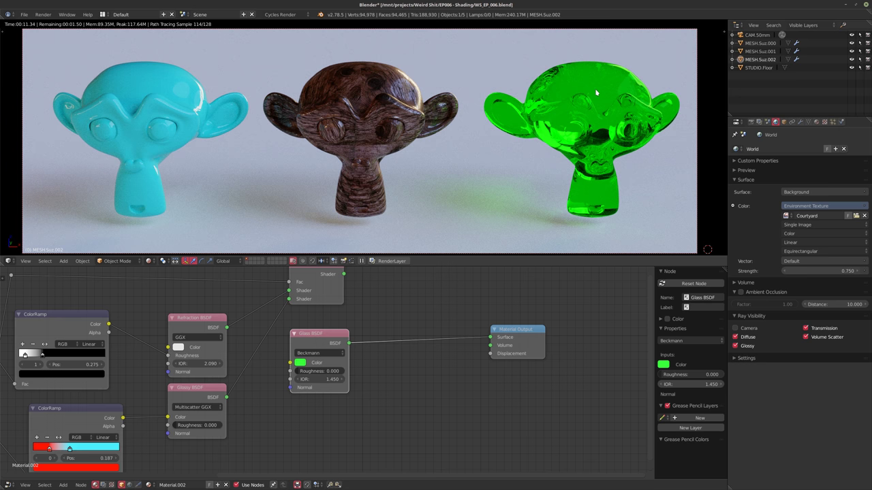
- Set the saturation of the Glass BSDF's green colour to 0 and move the Material Output closer to it
{"action": "left_click", "coordinate": [302, 366]}
{"action": "left_click_drag", "start_coordinate": [327, 335], "coordinate": [300, 335]}
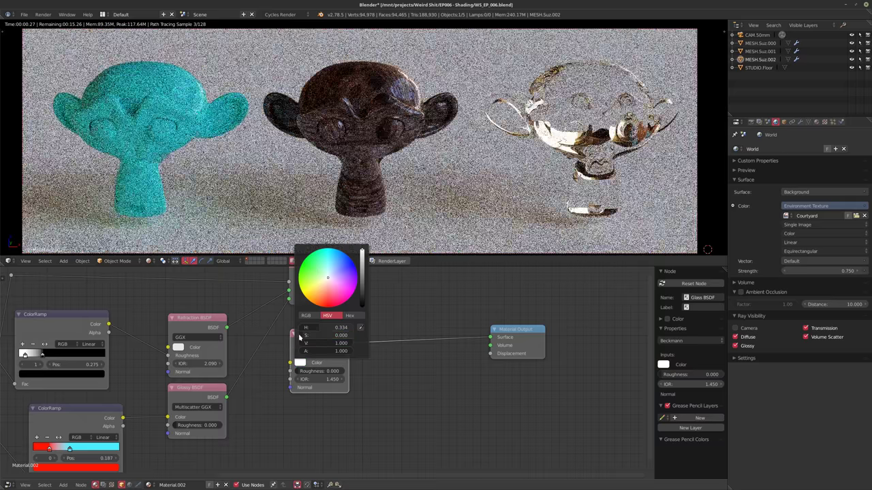
{"action": "left_click_drag", "start_coordinate": [525, 349], "coordinate": [501, 353]}
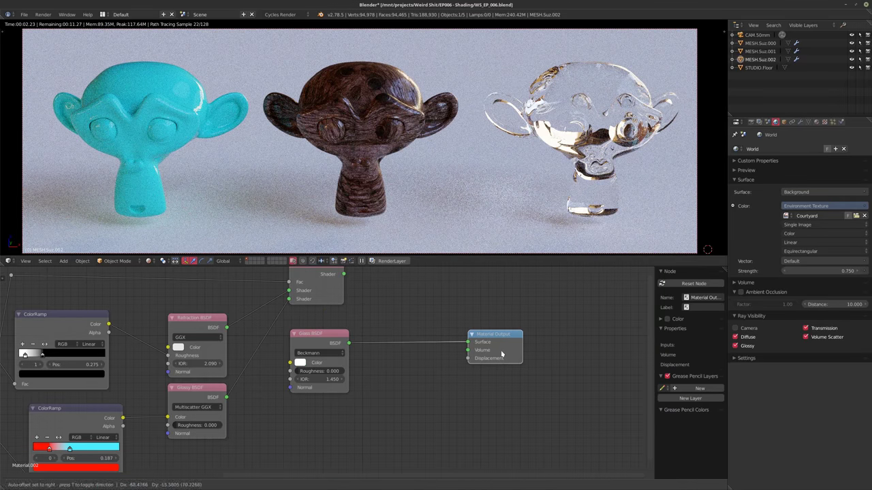
{"action": "scroll", "coordinate": [408, 324], "scroll_direction": "up", "scroll_amount": 2}
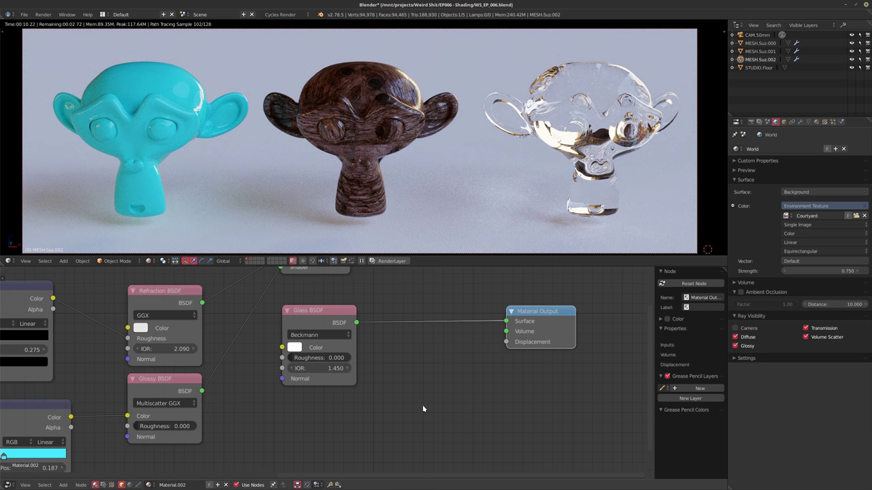
- Add a Volume Absorption shader below the Glass BSDF and connect it to the Material Output's Volume input
{"action": "key", "text": "shift+a"}
{"action": "mouse_move", "coordinate": [386, 405]}
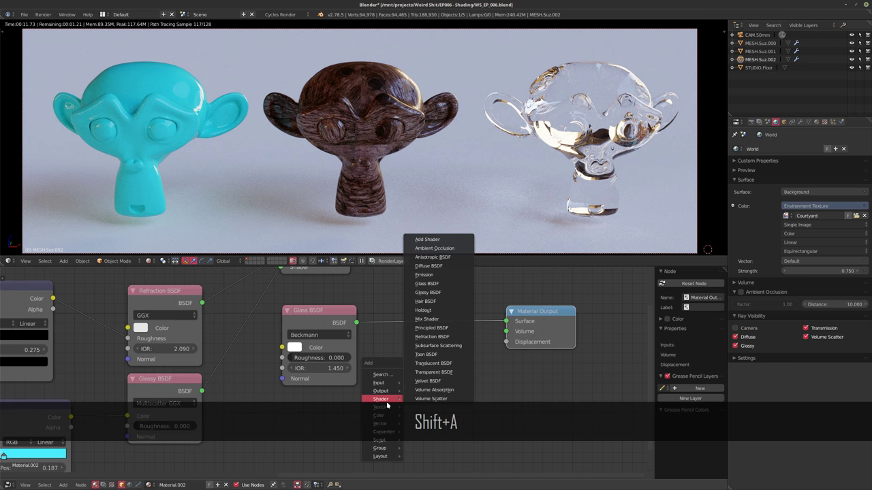
{"action": "left_click", "coordinate": [434, 390]}
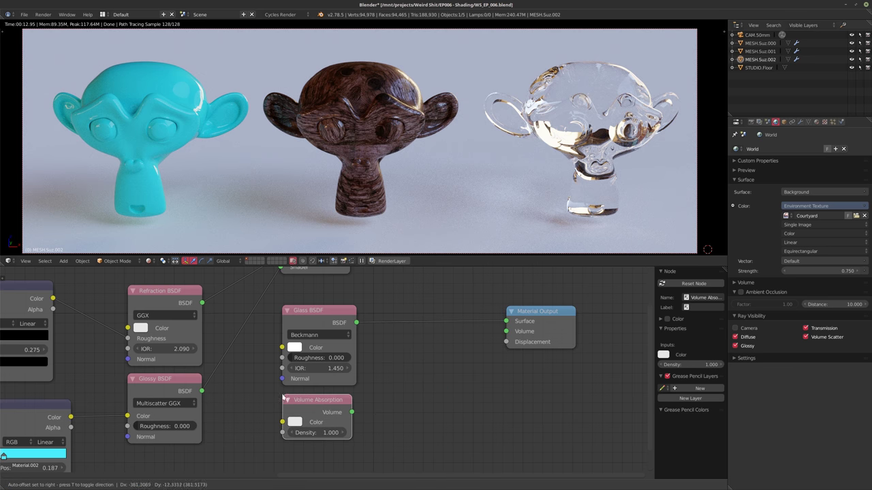
{"action": "left_click", "coordinate": [283, 398]}
{"action": "left_click_drag", "start_coordinate": [351, 412], "coordinate": [507, 331]}
{"action": "middle_click_drag", "start_coordinate": [435, 409], "coordinate": [467, 401]}
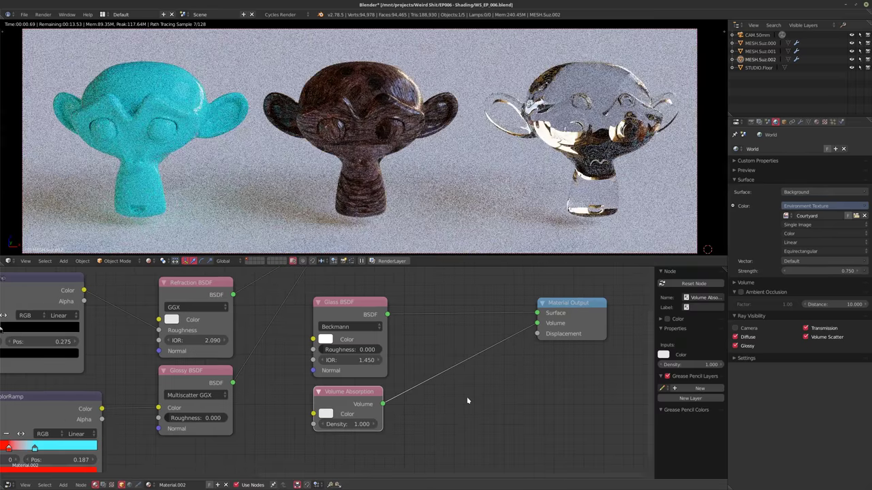
- Give the Volume Absorption a medium green colour with value 0.585 and set its density to 13.290
{"action": "left_click", "coordinate": [326, 414]}
{"action": "left_click_drag", "start_coordinate": [353, 306], "coordinate": [337, 297]}
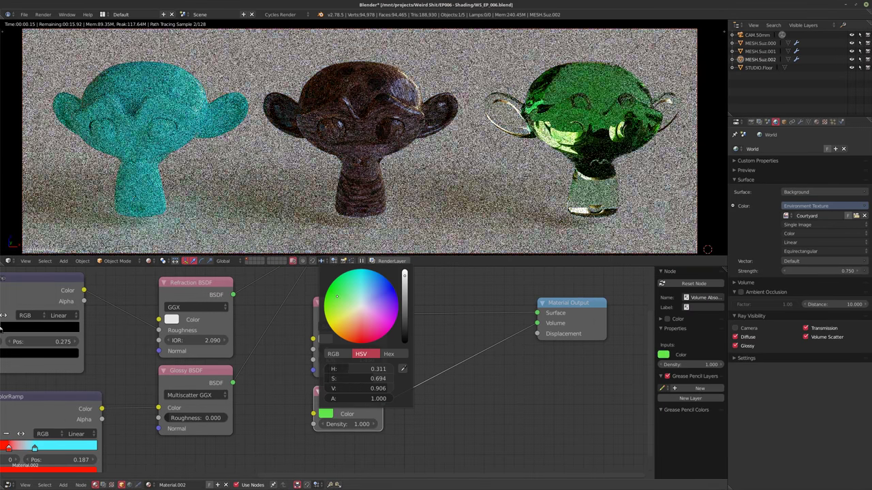
{"action": "left_click_drag", "start_coordinate": [405, 278], "coordinate": [405, 299]}
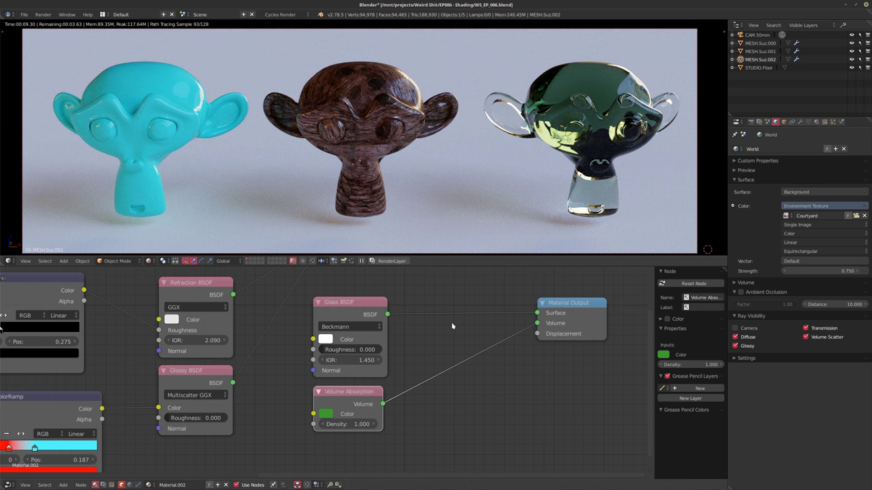
{"action": "left_click_drag", "start_coordinate": [338, 424], "coordinate": [528, 424]}
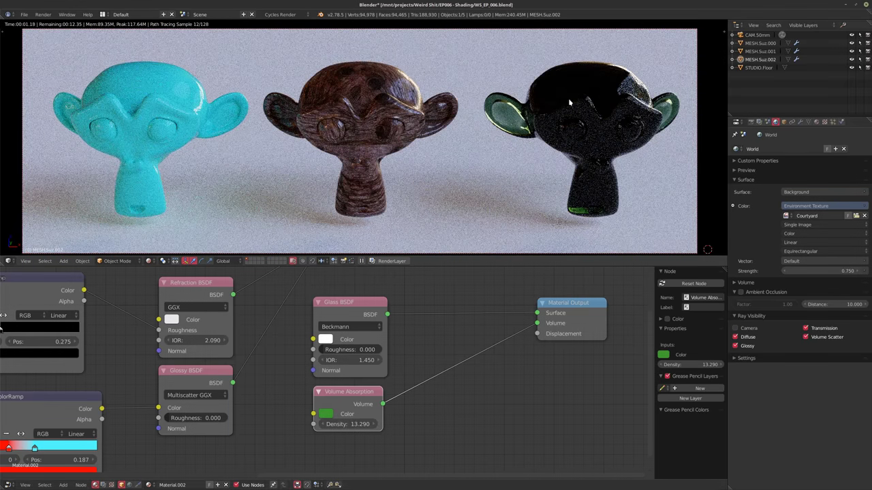
- Isolate the glass monkey head and examine its volume absorption from several angles
{"action": "middle_click_drag", "start_coordinate": [603, 153], "coordinate": [511, 162]}
{"action": "key", "text": "KP_Divide"}
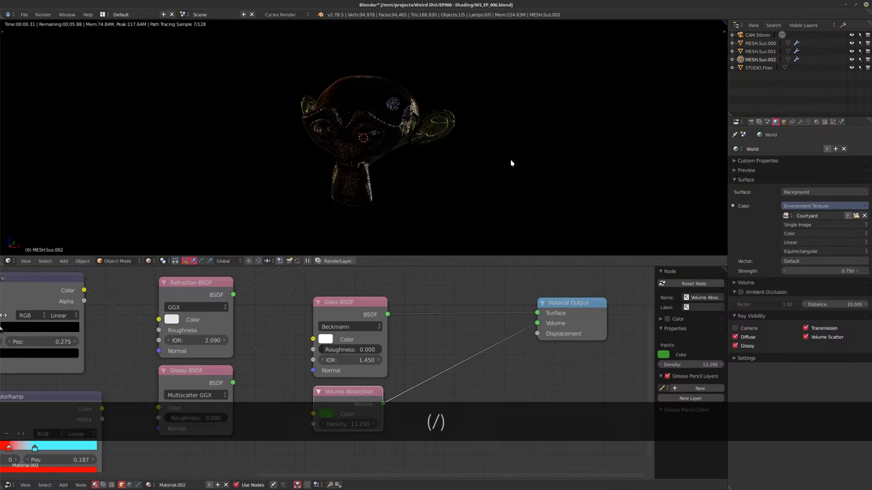
{"action": "middle_click_drag", "start_coordinate": [428, 109], "coordinate": [564, 136]}
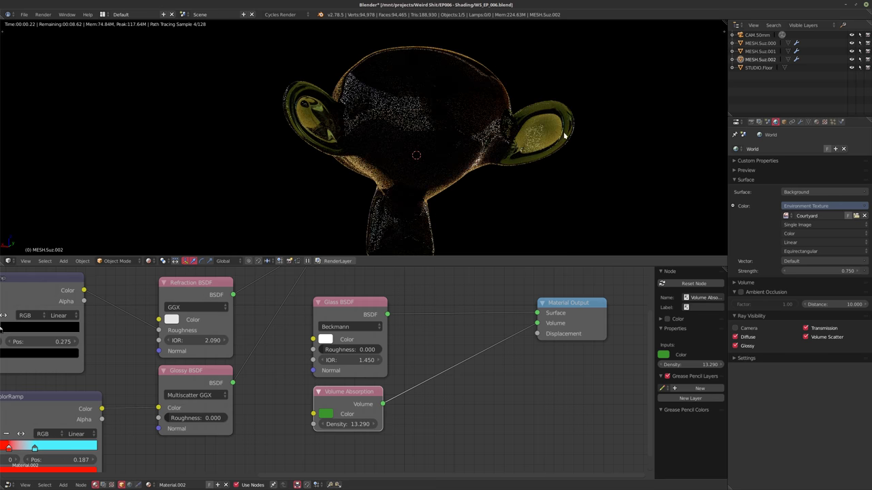
{"action": "middle_click_drag", "start_coordinate": [428, 151], "coordinate": [462, 171]}
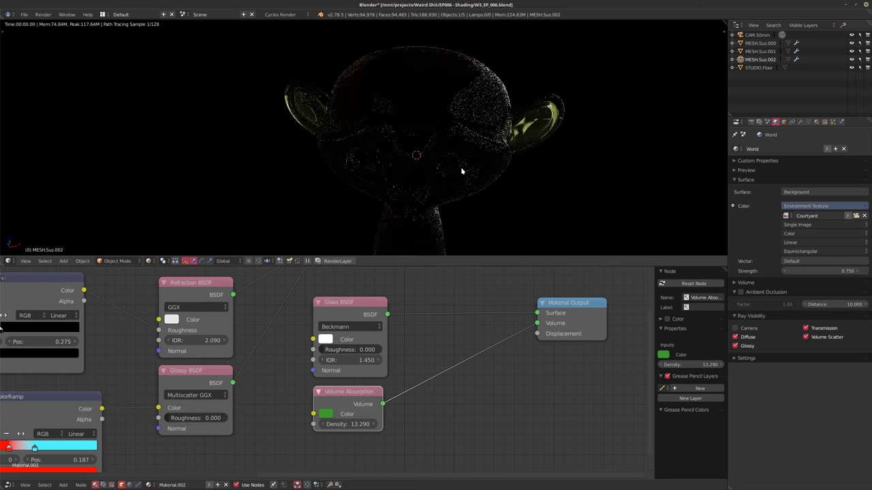
{"action": "middle_click_drag", "start_coordinate": [492, 145], "coordinate": [463, 198]}
- Set the Glass BSDF's distribution to Multiscatter GGX and check the head from behind
{"action": "left_click", "coordinate": [349, 326]}
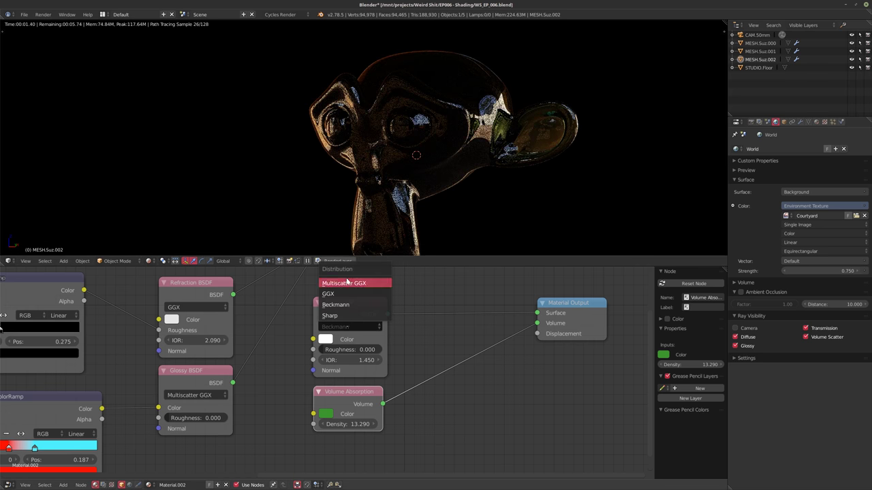
{"action": "left_click", "coordinate": [351, 283]}
{"action": "middle_click_drag", "start_coordinate": [432, 334], "coordinate": [447, 334]}
{"action": "middle_click_drag", "start_coordinate": [444, 205], "coordinate": [487, 195]}
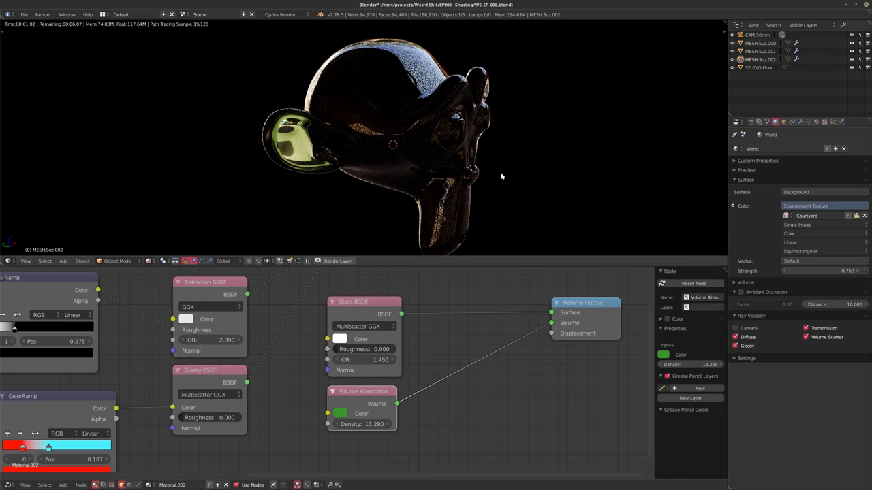
{"action": "middle_click_drag", "start_coordinate": [410, 214], "coordinate": [519, 205]}
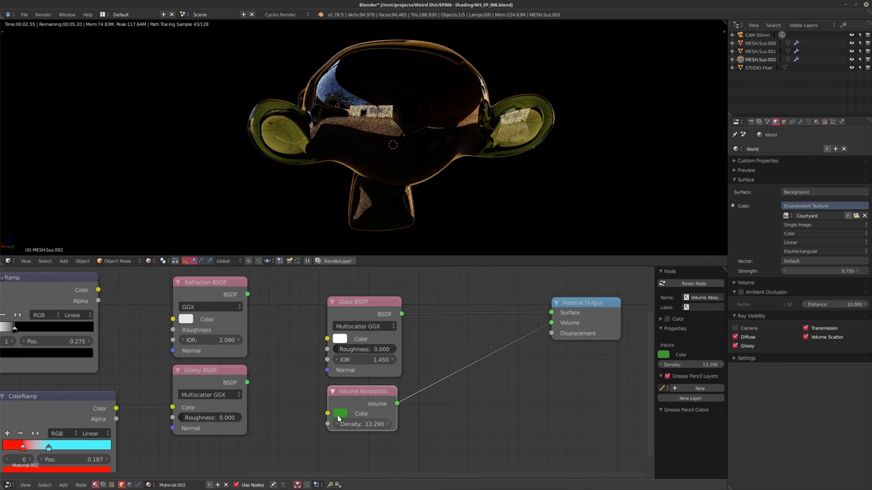
- Brighten the Volume Absorption's green colour to nearly full value and check the tint on the head
{"action": "left_click", "coordinate": [339, 413]}
{"action": "left_click", "coordinate": [335, 414]}
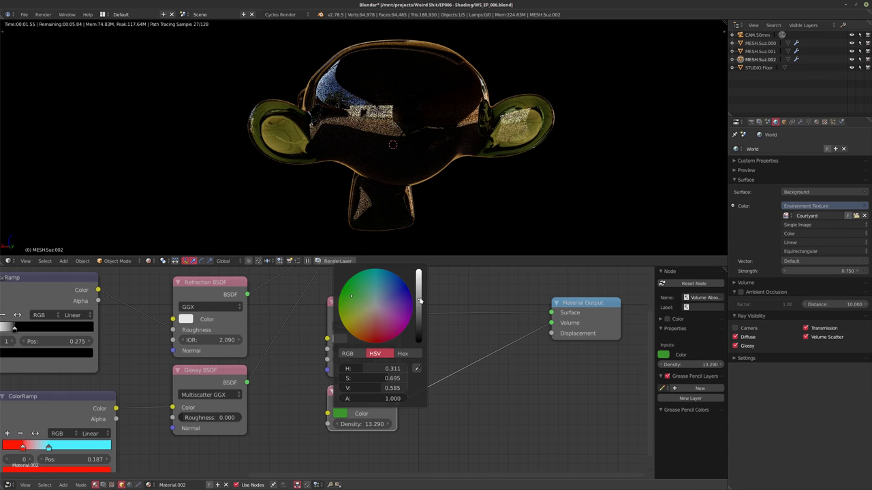
{"action": "left_click_drag", "start_coordinate": [419, 300], "coordinate": [419, 275]}
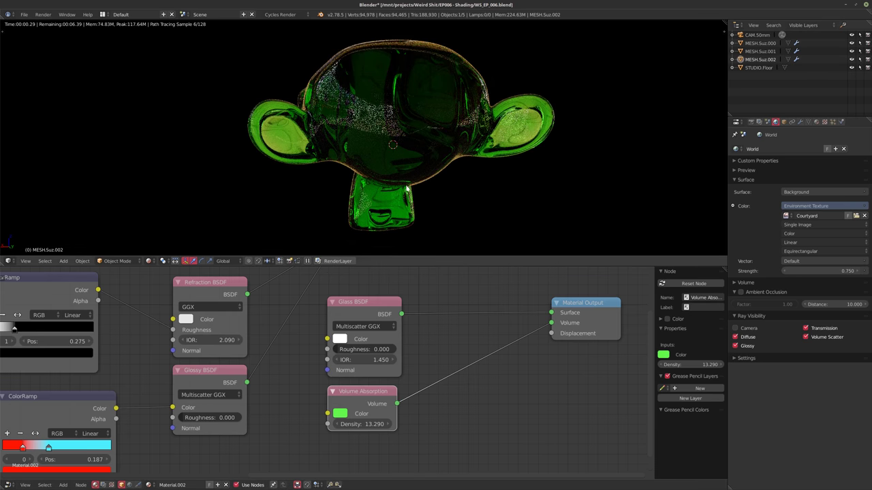
{"action": "middle_click_drag", "start_coordinate": [334, 122], "coordinate": [419, 175]}
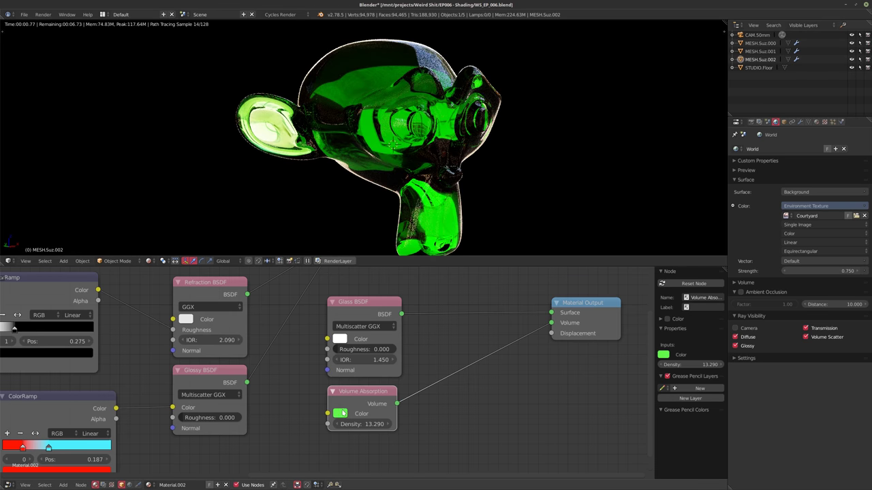
- Try the same bright green on the Glass BSDF with the Volume Absorption disconnected from the Material Output
{"action": "left_click_drag", "start_coordinate": [348, 341], "coordinate": [344, 339]}
{"action": "left_click_drag", "start_coordinate": [551, 323], "coordinate": [493, 340]}
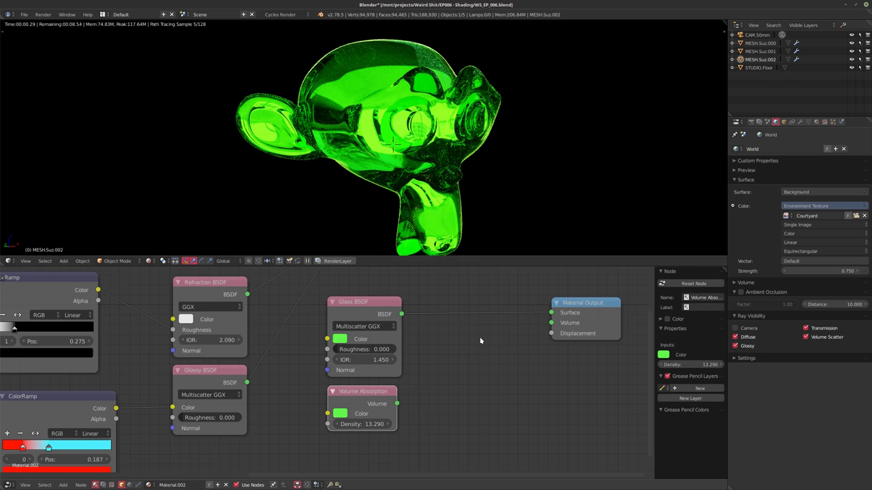
{"action": "middle_click_drag", "start_coordinate": [402, 168], "coordinate": [307, 177]}
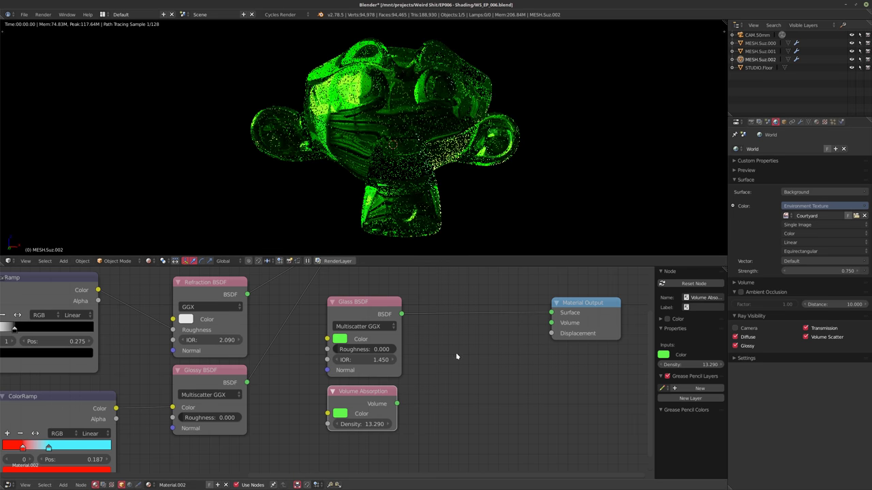
- Reset the Glass BSDF's colour to its default, then make it near-white with value 0.906 and full alpha
{"action": "right_click", "coordinate": [340, 344]}
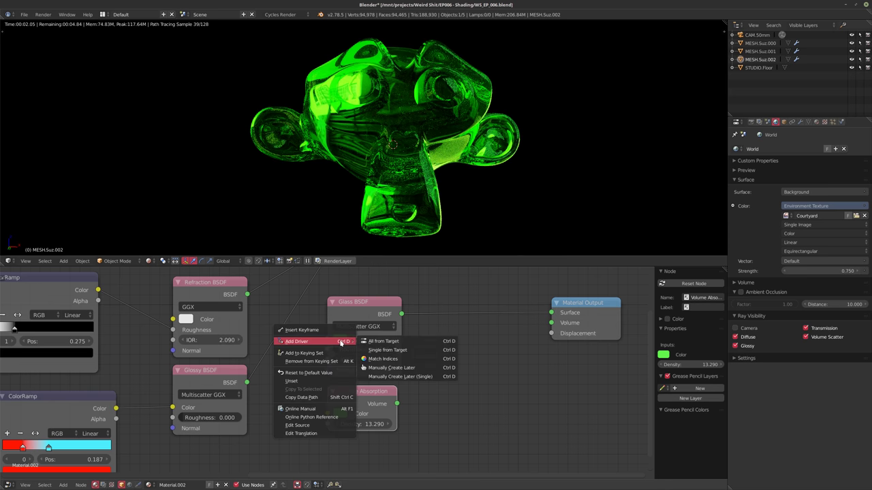
{"action": "left_click", "coordinate": [313, 373]}
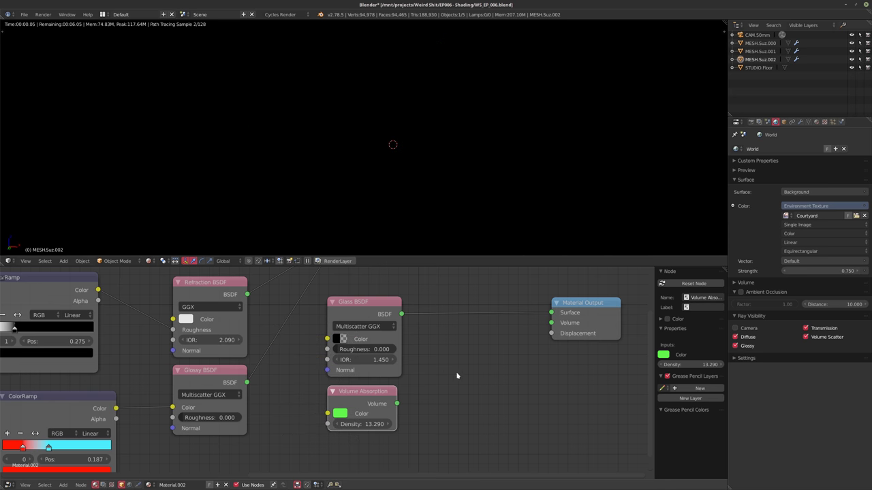
{"action": "left_click", "coordinate": [341, 340]}
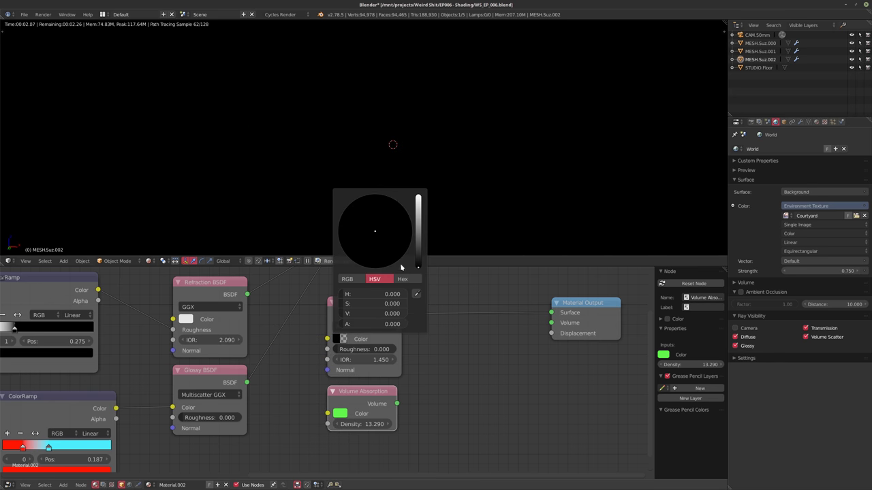
{"action": "left_click", "coordinate": [364, 313]}
{"action": "type", "text": ".90"}
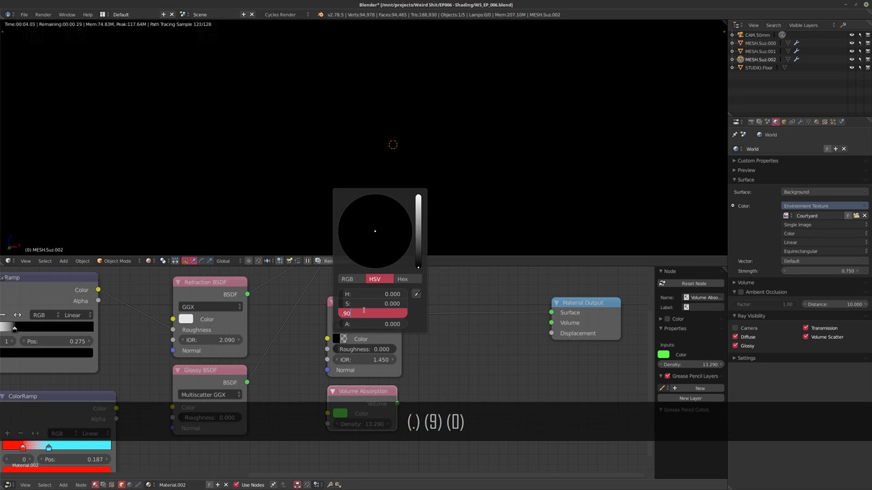
{"action": "key", "text": "BackSpace"}
{"action": "key", "text": "BackSpace"}
{"action": "key", "text": "BackSpace"}
{"action": "type", "text": ".90"}
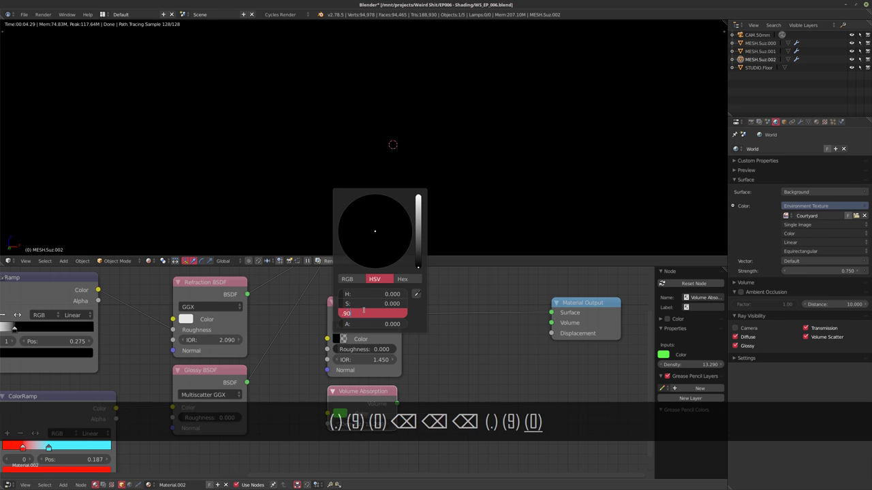
{"action": "type", "text": "6"}
{"action": "key", "text": "Return"}
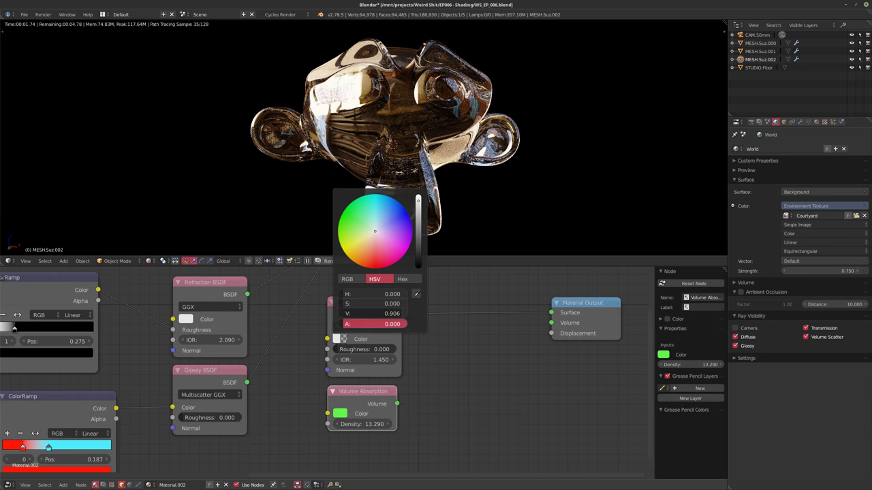
{"action": "left_click_drag", "start_coordinate": [373, 324], "coordinate": [408, 324]}
{"action": "middle_click_drag", "start_coordinate": [379, 161], "coordinate": [342, 173]}
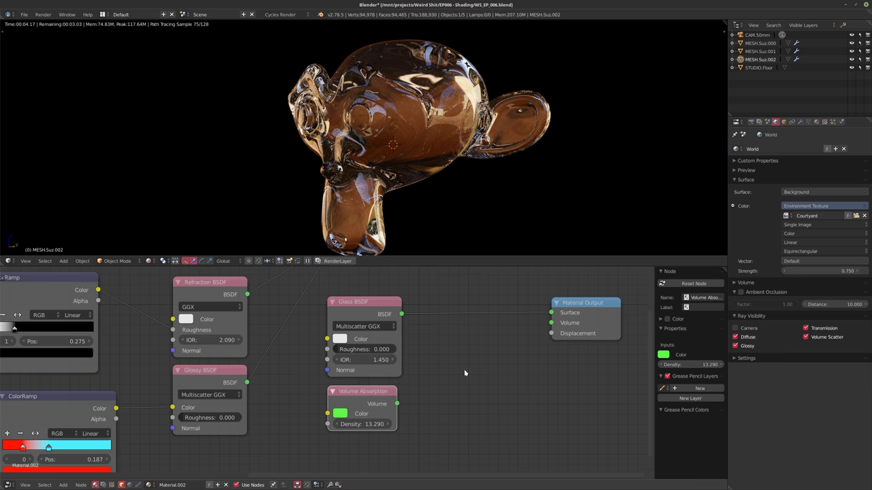
- Reconnect the green Volume Absorption to the Material Output's Volume input
{"action": "left_click_drag", "start_coordinate": [396, 404], "coordinate": [551, 323]}
{"action": "middle_click_drag", "start_coordinate": [432, 130], "coordinate": [373, 150]}
{"action": "scroll", "coordinate": [373, 151], "scroll_direction": "down", "scroll_amount": 1}
{"action": "scroll", "coordinate": [356, 305], "scroll_direction": "down", "scroll_amount": 3}
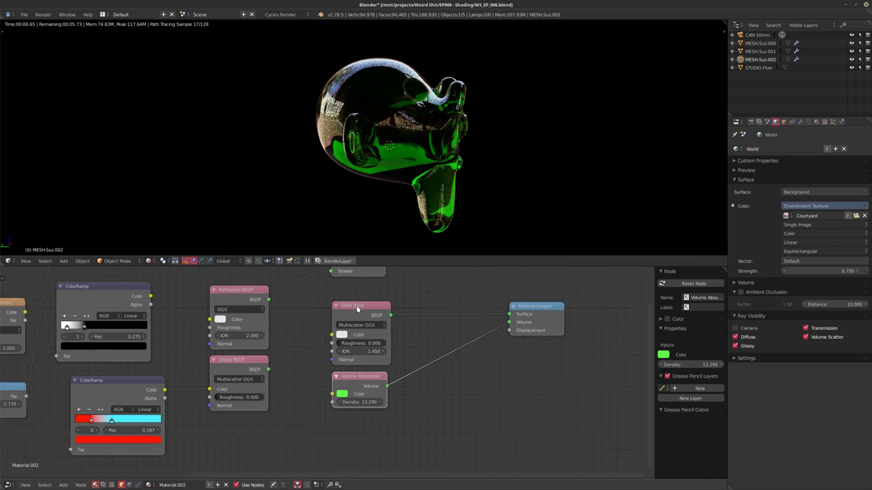
- Feed the Mix Shader into the Material Output's Surface and examine its look with the volume absorption from several angles
{"action": "middle_click_drag", "start_coordinate": [359, 303], "coordinate": [333, 344]}
{"action": "left_click", "coordinate": [329, 288], "text": "ctrl+shift"}
{"action": "middle_click_drag", "start_coordinate": [411, 193], "coordinate": [391, 201]}
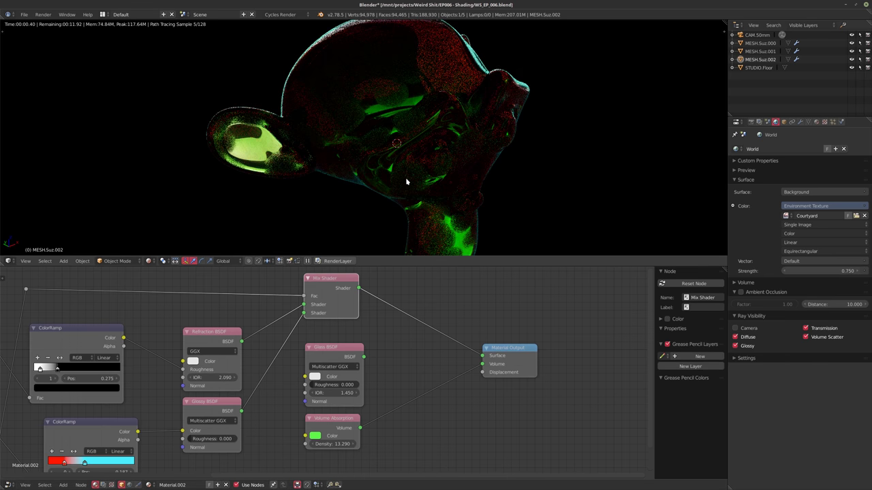
{"action": "middle_click_drag", "start_coordinate": [434, 180], "coordinate": [469, 202]}
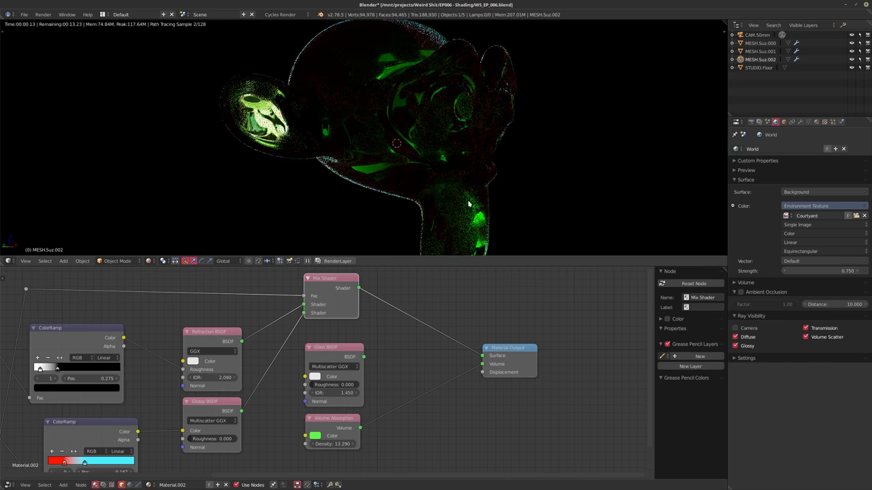
{"action": "middle_click_drag", "start_coordinate": [429, 123], "coordinate": [386, 121]}
{"action": "middle_click_drag", "start_coordinate": [455, 127], "coordinate": [446, 169]}
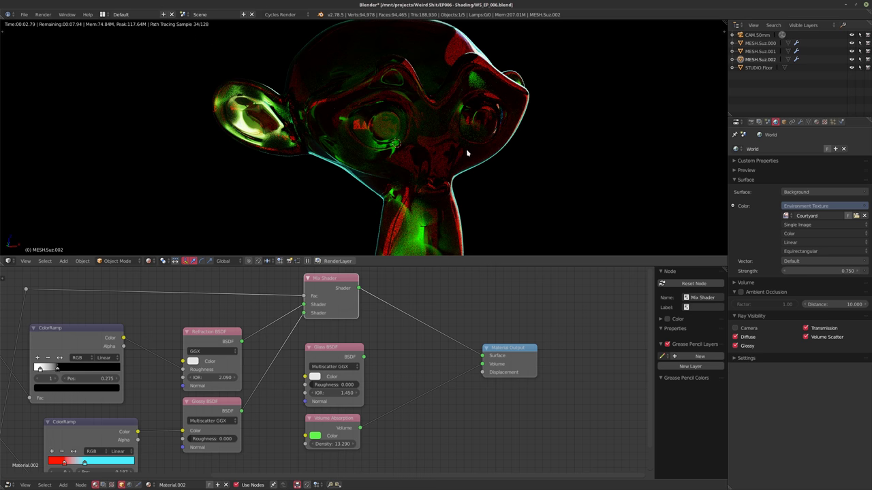
{"action": "middle_click_drag", "start_coordinate": [315, 168], "coordinate": [260, 142]}
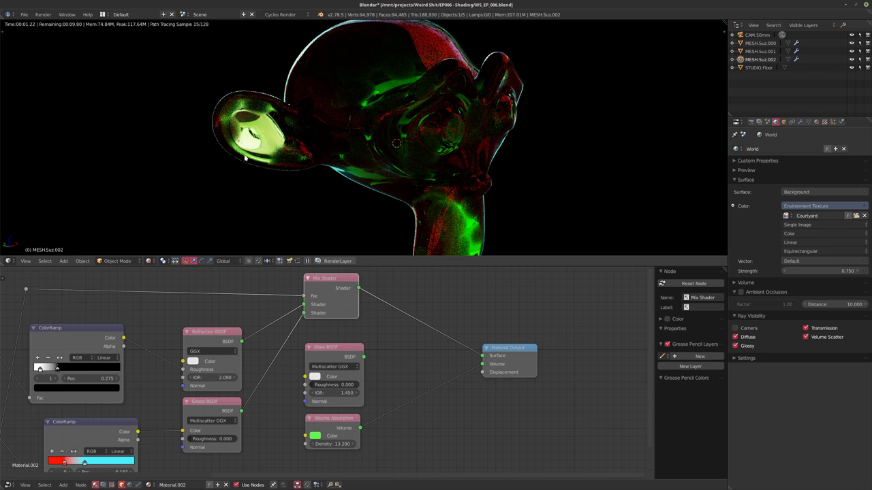
{"action": "scroll", "coordinate": [436, 147], "scroll_direction": "down", "scroll_amount": 3}
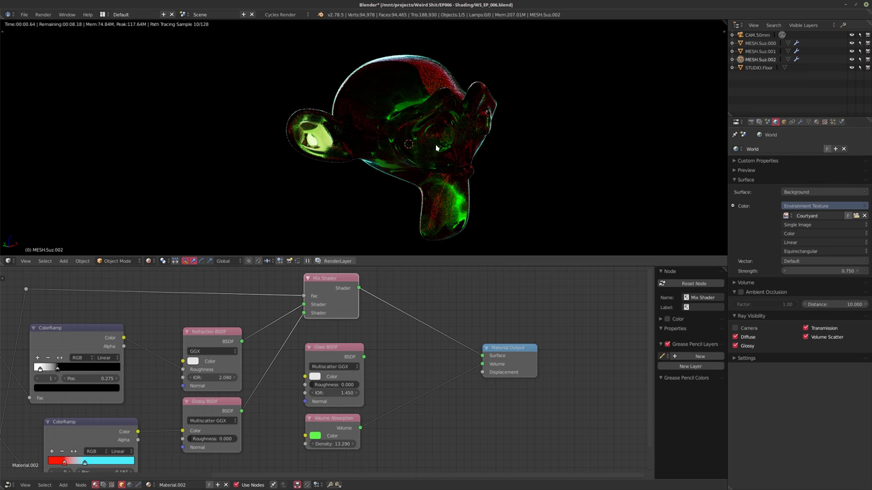
- Leave the isolated view of the head and return to the camera view of all three heads
{"action": "key", "text": "KP_0"}
{"action": "key", "text": "KP_Divide"}
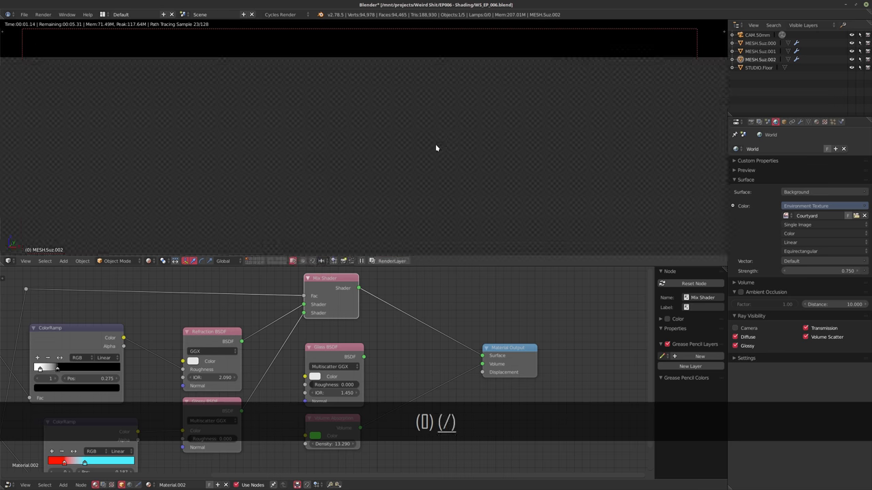
{"action": "key", "text": "KP_0"}
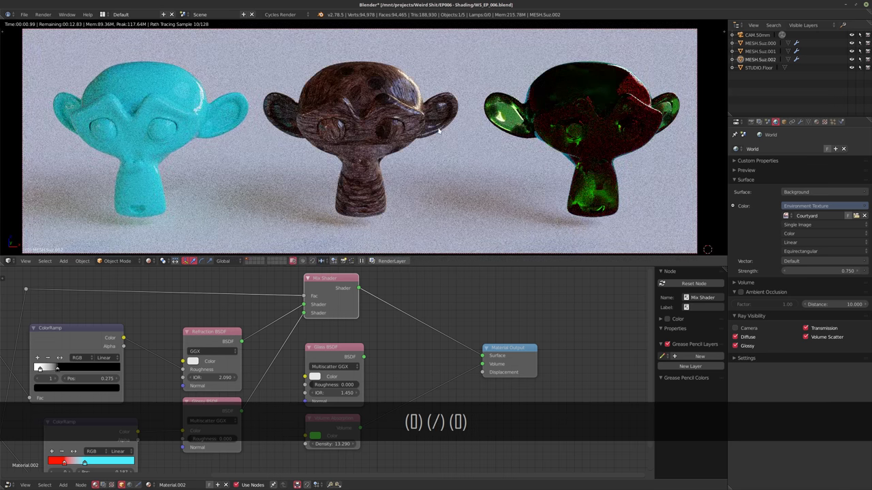
- Move the Glass BSDF slightly up, away from the Volume Absorption node
{"action": "scroll", "coordinate": [374, 341], "scroll_direction": "down", "scroll_amount": 2}
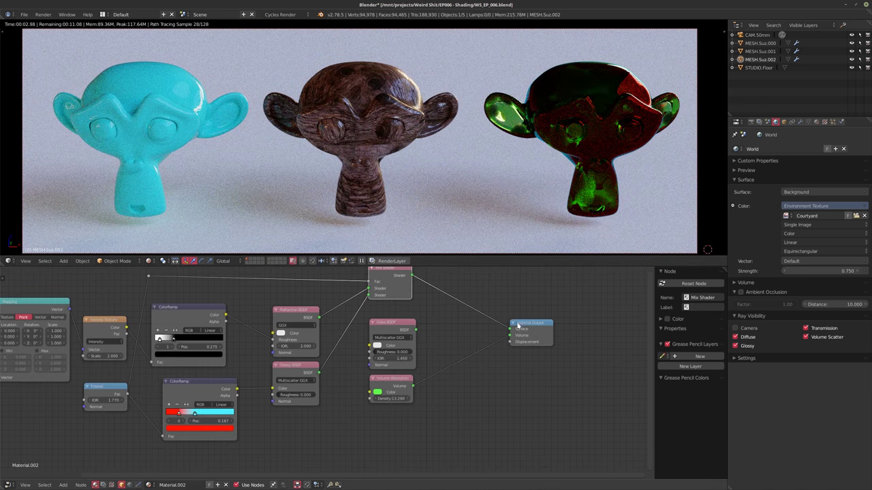
{"action": "scroll", "coordinate": [381, 399], "scroll_direction": "up", "scroll_amount": 2}
{"action": "left_click_drag", "start_coordinate": [393, 315], "coordinate": [393, 306]}
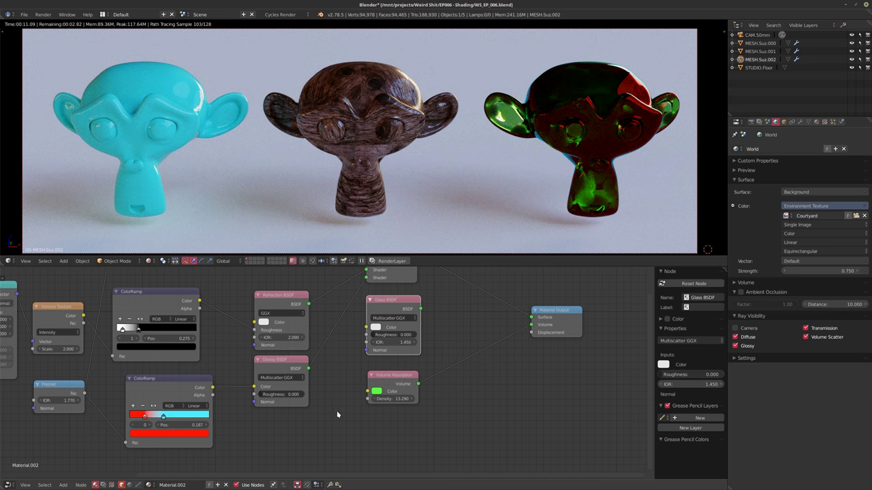
{"action": "middle_click_drag", "start_coordinate": [463, 368], "coordinate": [482, 385]}
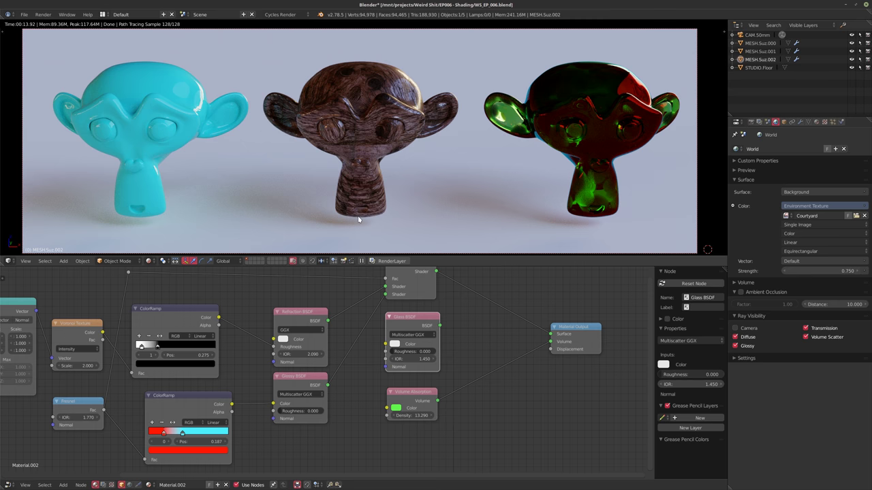
- Recentre the 3D cursor at the scene origin and add a Round Cube mesh there
{"action": "key", "text": "shift+c"}
{"action": "key", "text": "KP_0"}
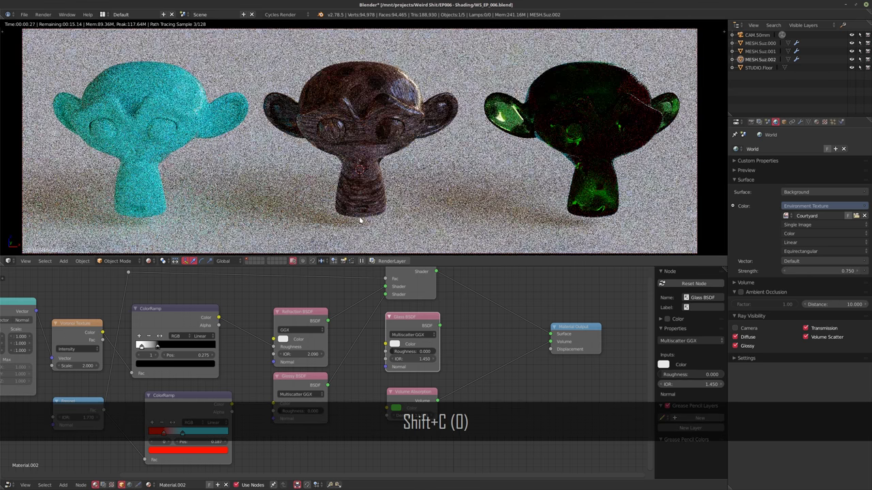
{"action": "key", "text": "shift+a"}
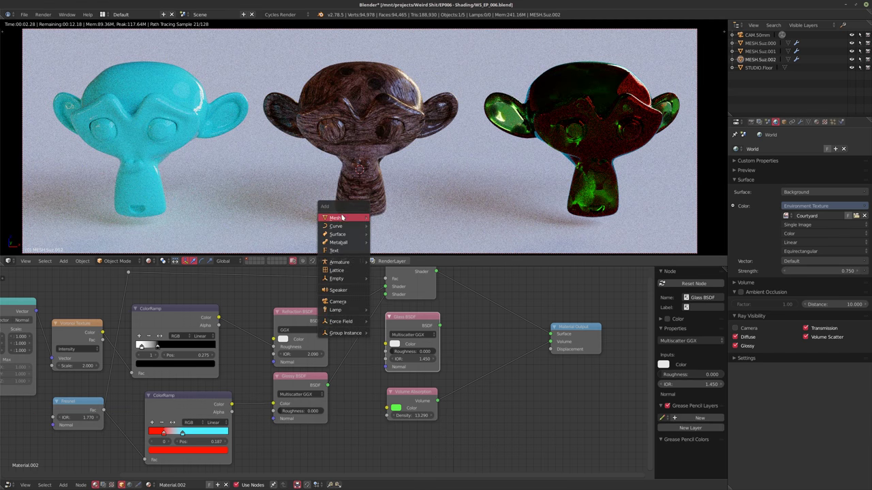
{"action": "mouse_move", "coordinate": [336, 218]}
{"action": "left_click", "coordinate": [400, 315]}
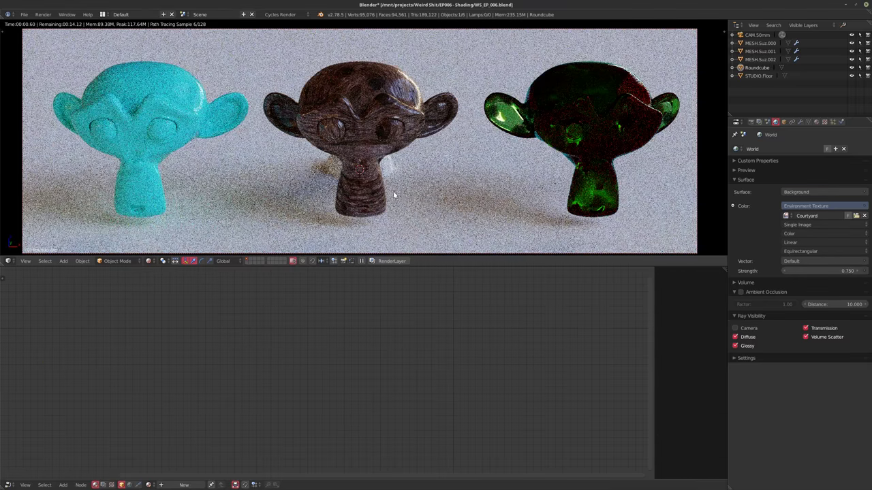
- Scale up the round cube's mesh in Edit Mode until it is wider than the middle head
{"action": "key", "text": "Tab"}
{"action": "key", "text": "s"}
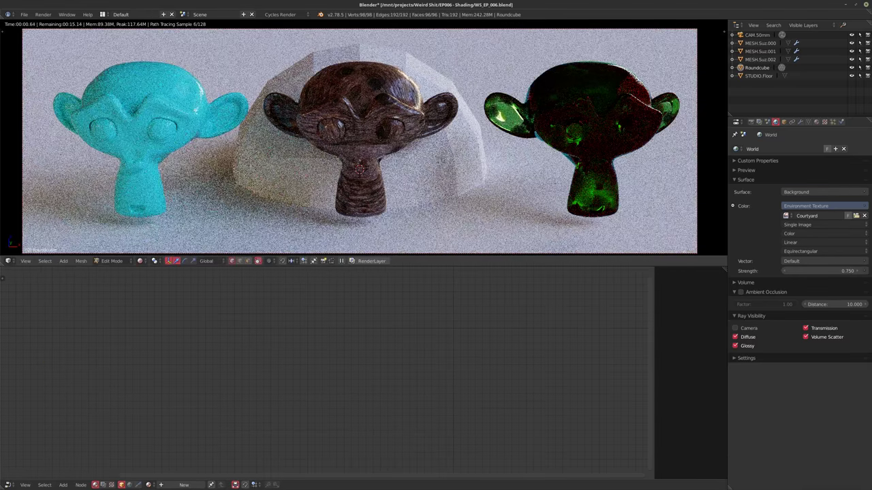
{"action": "left_click", "coordinate": [438, 170]}
{"action": "key", "text": "Tab"}
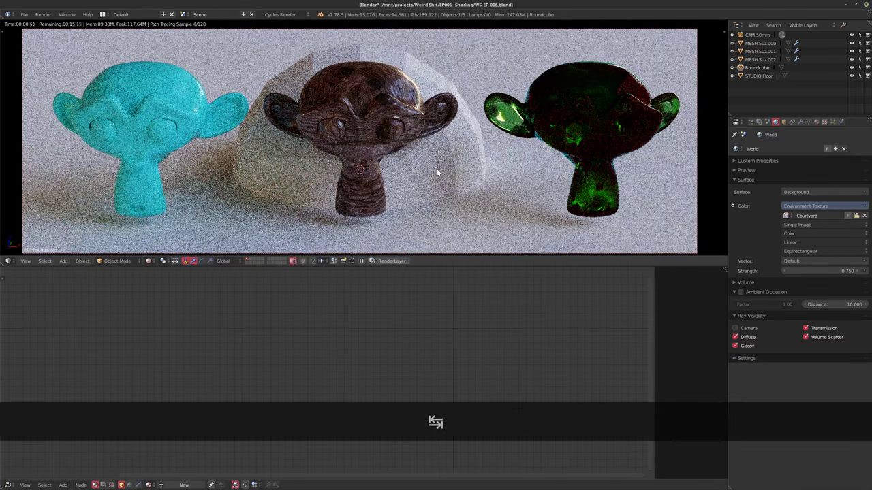
- Move the round cube about 2 units toward the camera along Y and raise it about 1.5 units along Z
{"action": "key", "text": "g"}
{"action": "key", "text": "y"}
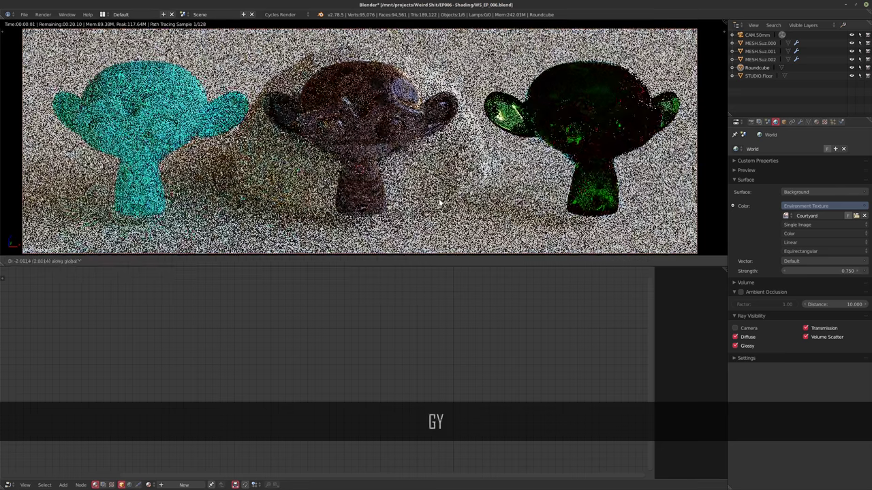
{"action": "left_click", "coordinate": [439, 196]}
{"action": "key", "text": "g"}
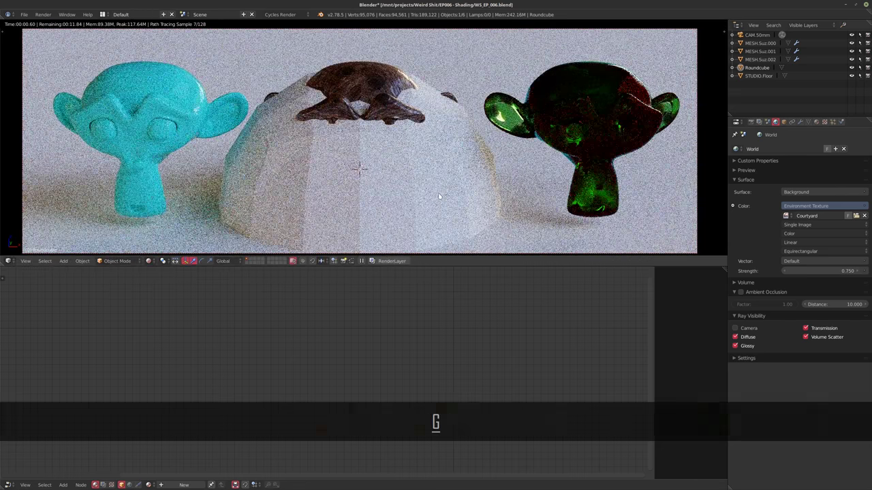
{"action": "key", "text": "z"}
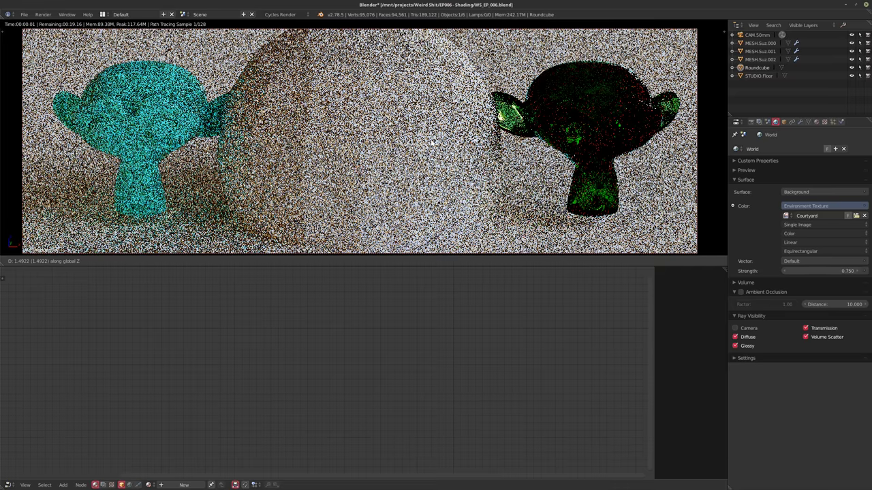
{"action": "left_click", "coordinate": [463, 154]}
- Give the round cube a level 3 subdivision and smooth shading
{"action": "key", "text": "ctrl+3"}
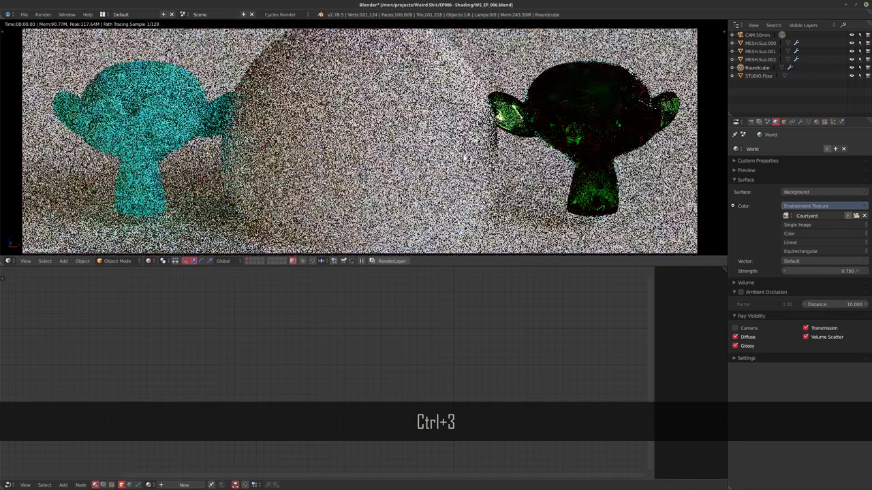
{"action": "key", "text": "t"}
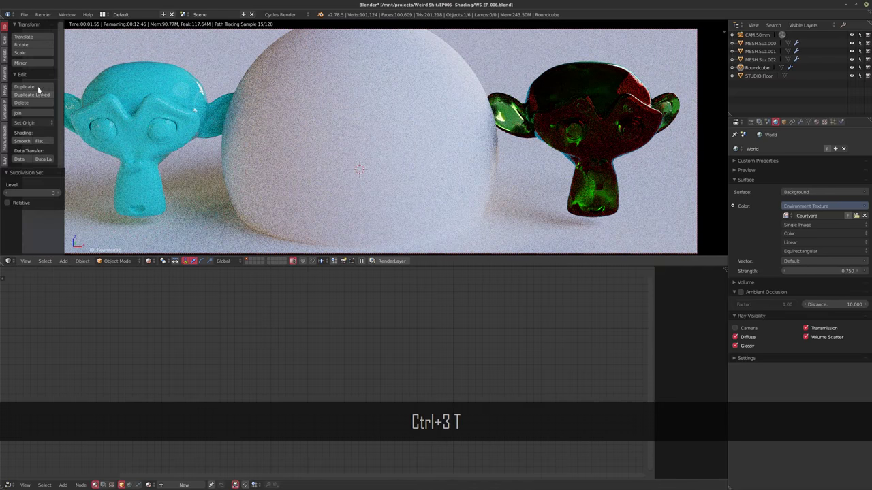
{"action": "left_click", "coordinate": [22, 140]}
{"action": "key", "text": "Tab"}
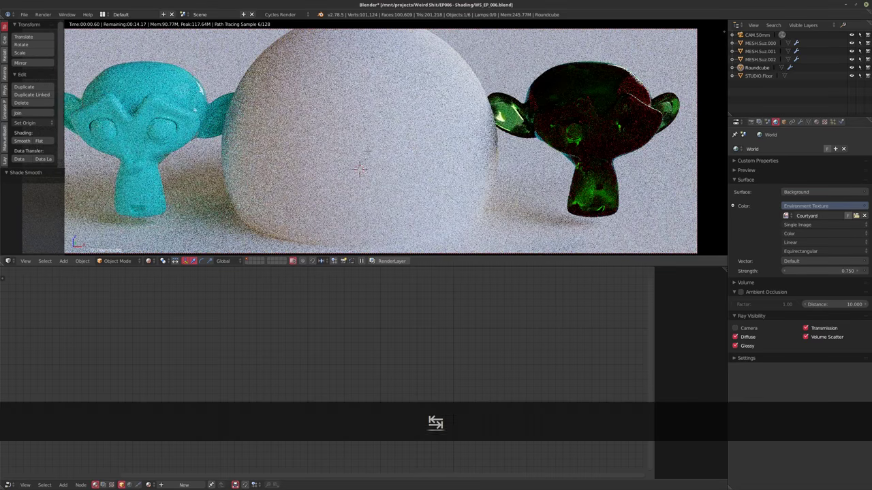
{"action": "key", "text": "Tab"}
{"action": "key", "text": "t"}
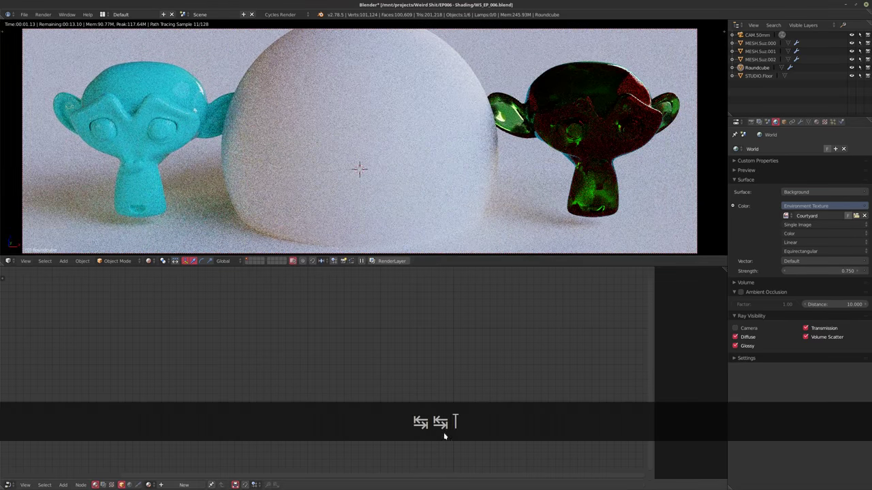
- Create a new material for the round cube, delete its Diffuse BSDF and reposition the Material Output
{"action": "left_click", "coordinate": [184, 485]}
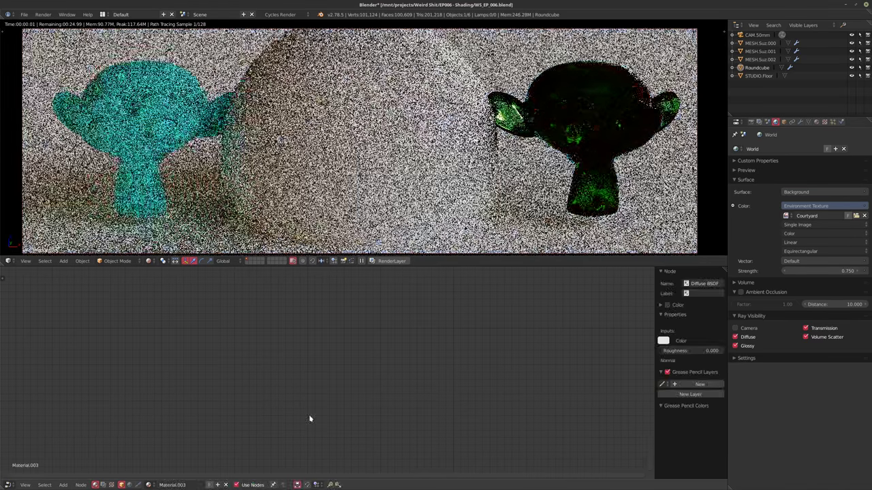
{"action": "middle_click_drag", "start_coordinate": [325, 390], "coordinate": [322, 418]}
{"action": "scroll", "coordinate": [321, 385], "scroll_direction": "up", "scroll_amount": 4}
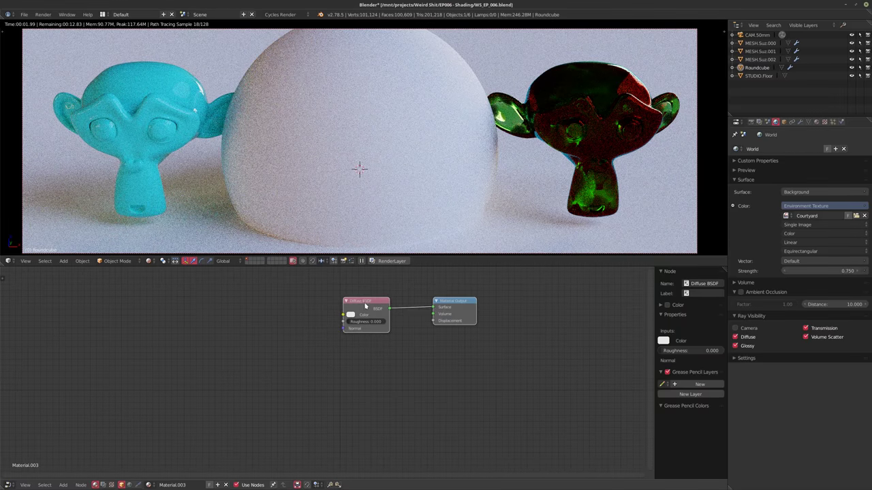
{"action": "left_click", "coordinate": [363, 304]}
{"action": "key", "text": "ctrl+x"}
{"action": "left_click_drag", "start_coordinate": [454, 321], "coordinate": [416, 393]}
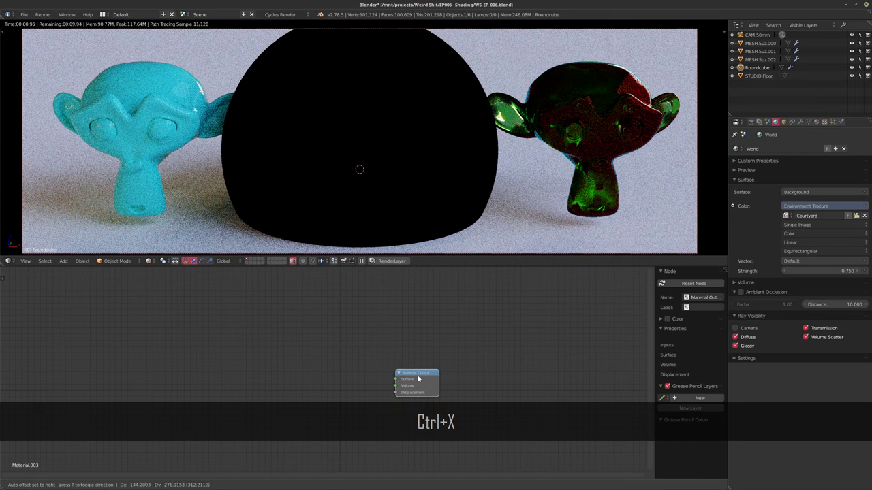
- Add a Volume Scatter shader, connect it to the Material Output's Volume input and place it farther from the output node
{"action": "scroll", "coordinate": [279, 333], "scroll_direction": "up", "scroll_amount": 4}
{"action": "middle_click_drag", "start_coordinate": [284, 373], "coordinate": [304, 333]}
{"action": "key", "text": "shift+a"}
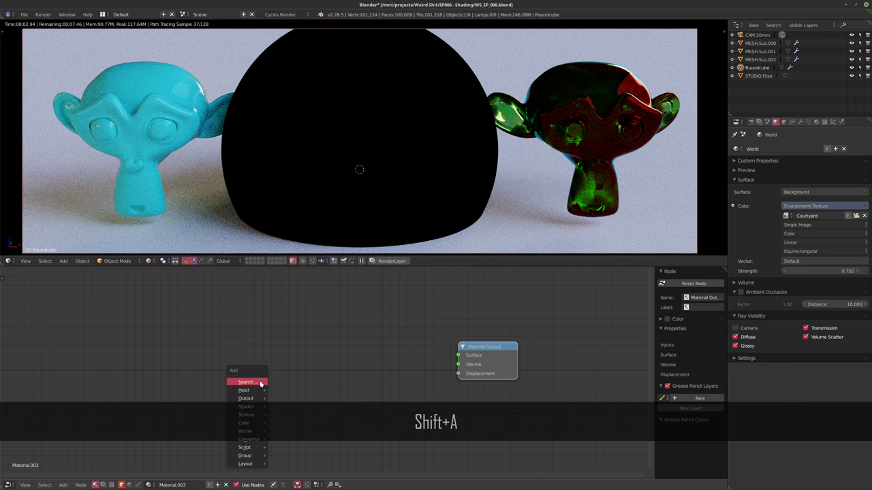
{"action": "mouse_move", "coordinate": [241, 415]}
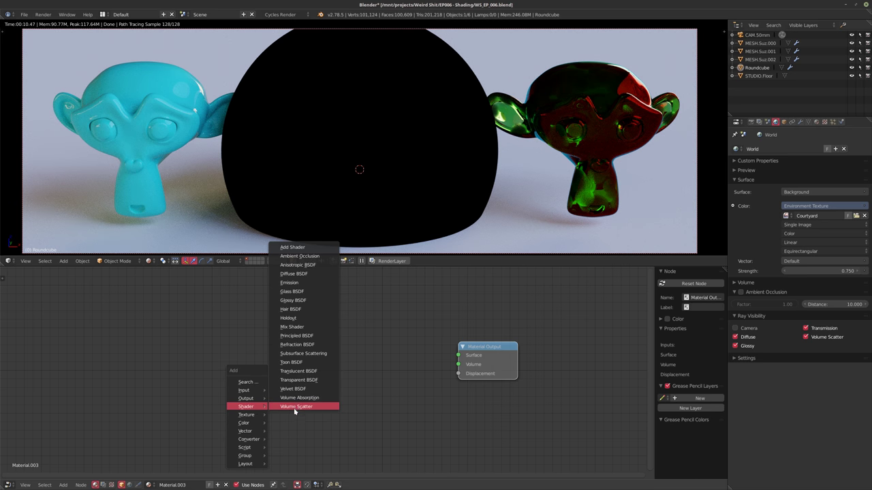
{"action": "left_click", "coordinate": [294, 407]}
{"action": "left_click", "coordinate": [290, 355]}
{"action": "left_click_drag", "start_coordinate": [321, 354], "coordinate": [458, 364]}
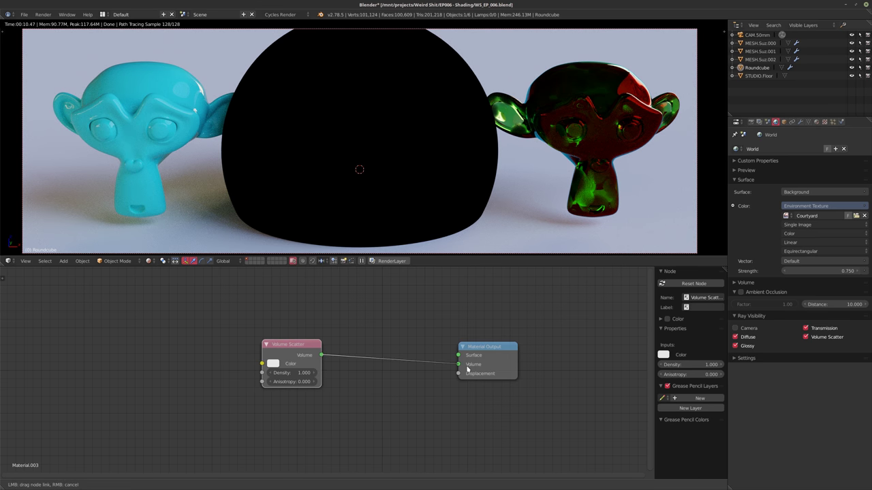
{"action": "left_click_drag", "start_coordinate": [292, 344], "coordinate": [267, 357]}
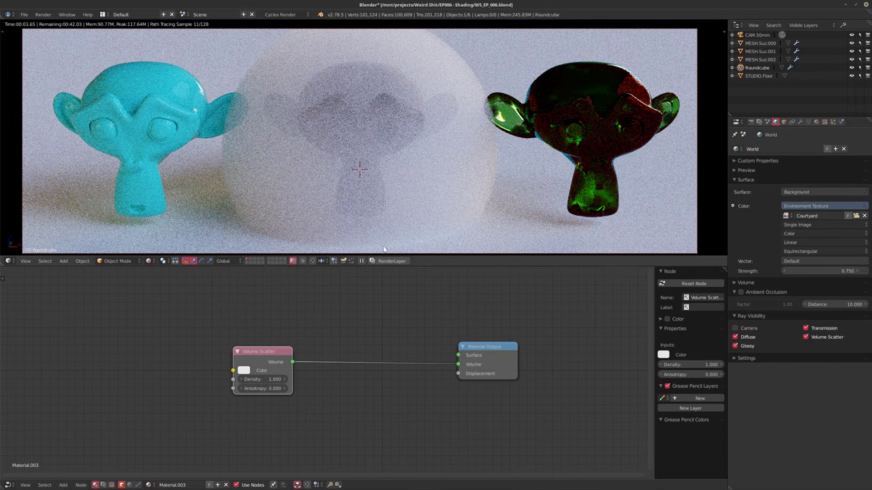
- Set the Volume Scatter's density to 0.25 and examine the haze around the middle head
{"action": "left_click", "coordinate": [266, 379]}
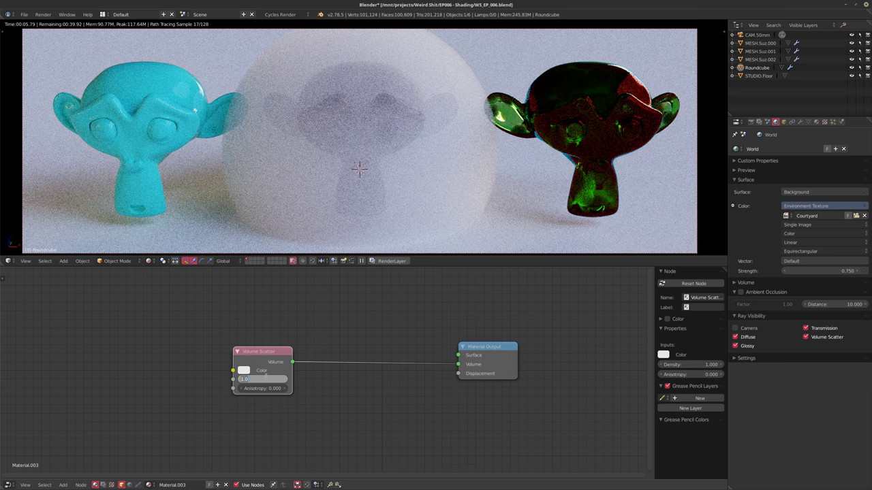
{"action": "type", "text": ".25"}
{"action": "key", "text": "Return"}
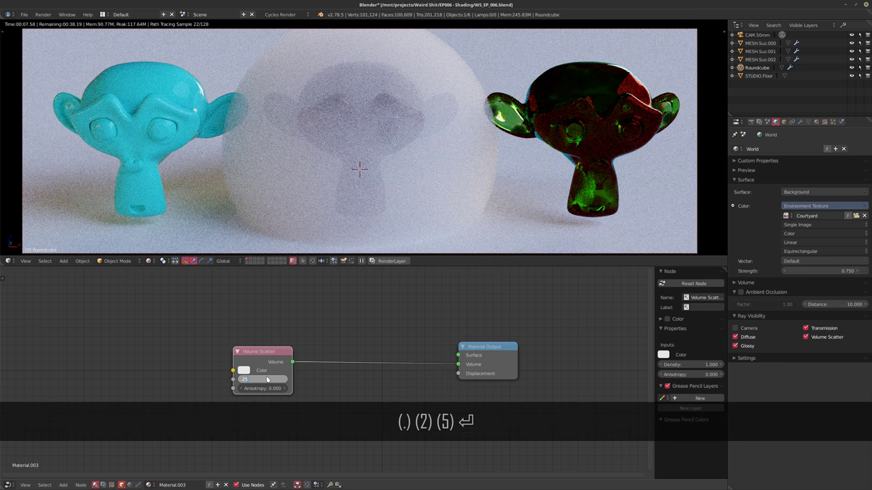
{"action": "left_click_drag", "start_coordinate": [257, 370], "coordinate": [256, 378]}
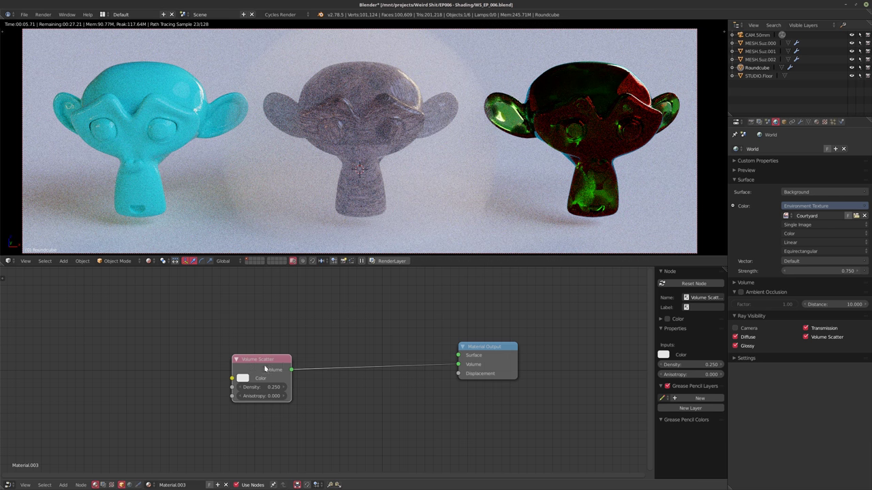
{"action": "left_click_drag", "start_coordinate": [265, 369], "coordinate": [275, 361]}
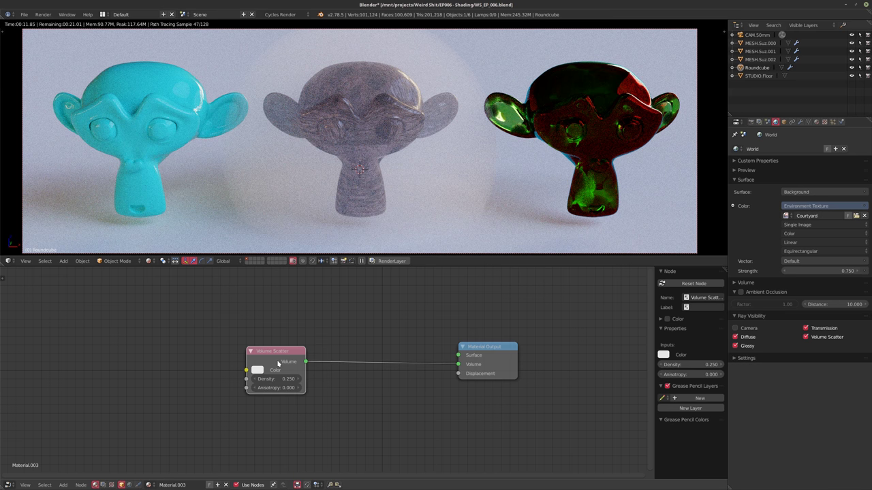
- Replace the Volume Scatter with a Volume Absorption shader connected to the Material Output's Volume input
{"action": "key", "text": "ctrl+x"}
{"action": "key", "text": "shift+a"}
{"action": "mouse_move", "coordinate": [272, 397]}
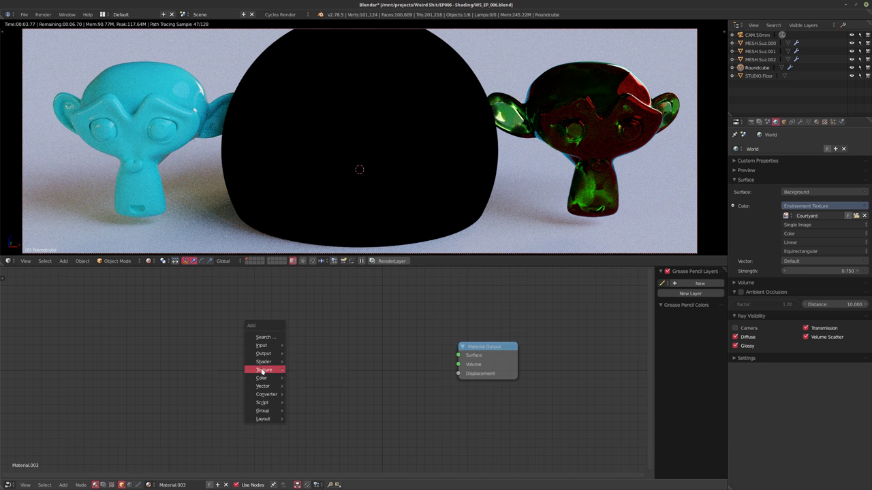
{"action": "mouse_move", "coordinate": [263, 361]}
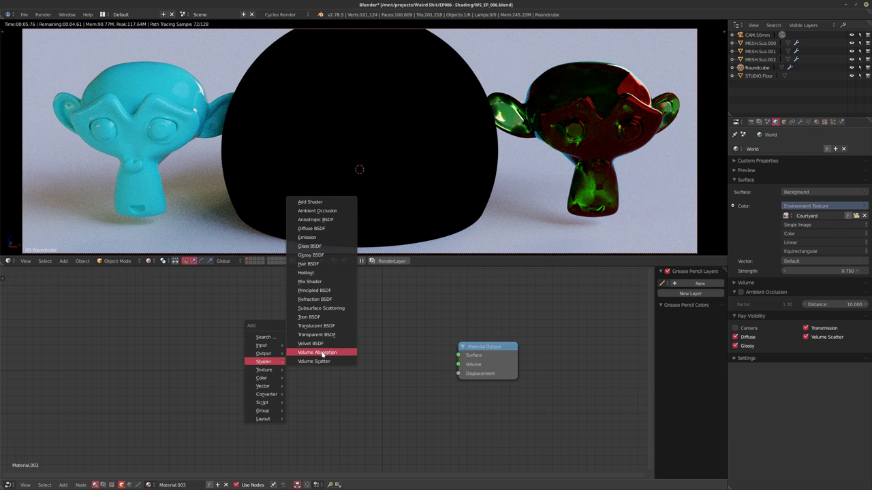
{"action": "left_click", "coordinate": [323, 353]}
{"action": "left_click", "coordinate": [324, 356]}
{"action": "left_click_drag", "start_coordinate": [368, 361], "coordinate": [461, 367]}
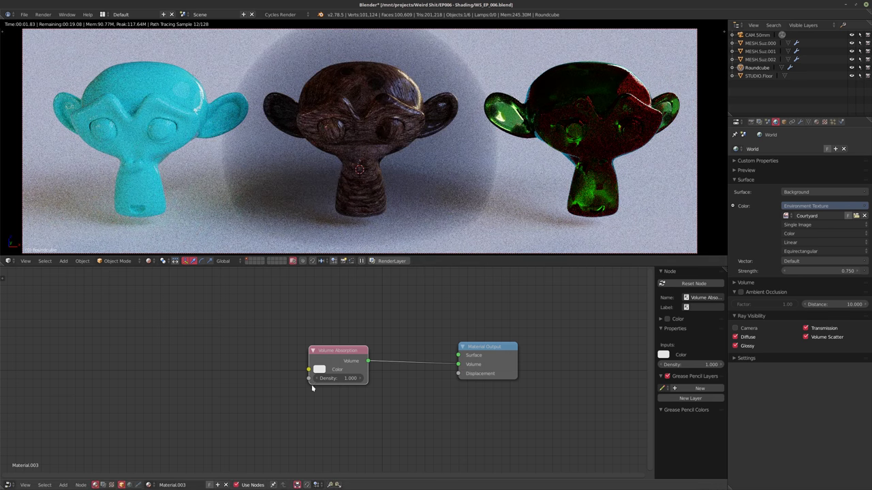
- Set the Volume Absorption's density to 4.3 and its colour to cyan, and shift the node away from the output
{"action": "mouse_move", "coordinate": [331, 379]}
{"action": "left_mouse_down"}
{"action": "mouse_move", "coordinate": [357, 379]}
{"action": "mouse_move", "coordinate": [327, 379]}
{"action": "left_mouse_up"}
{"action": "left_click", "coordinate": [321, 369]}
{"action": "left_click_drag", "start_coordinate": [367, 268], "coordinate": [342, 261]}
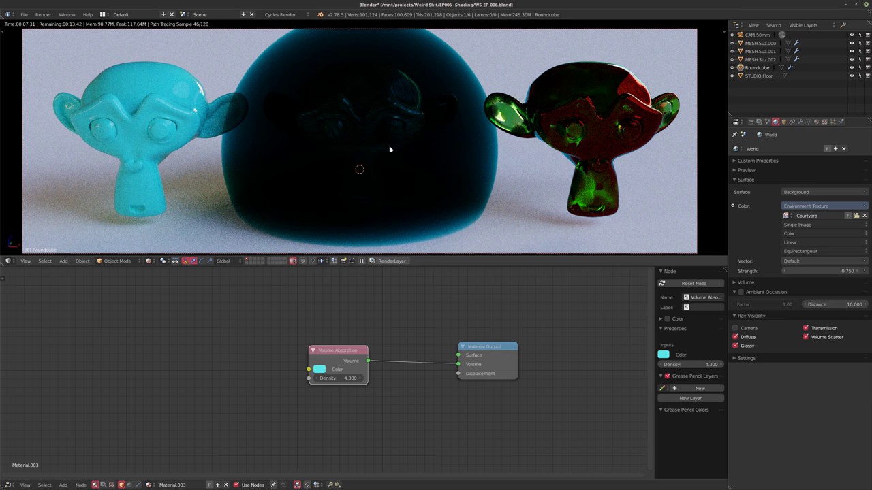
{"action": "left_click", "coordinate": [490, 237]}
{"action": "scroll", "coordinate": [301, 327], "scroll_direction": "up", "scroll_amount": 1}
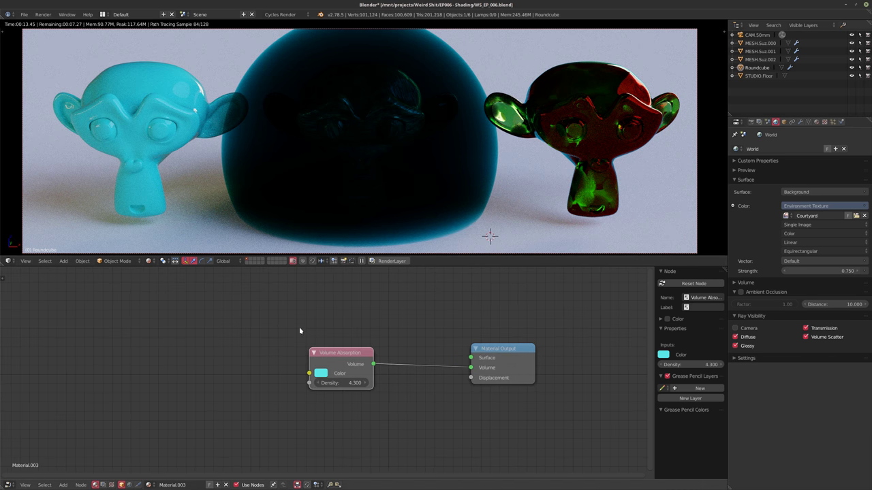
{"action": "left_click_drag", "start_coordinate": [346, 363], "coordinate": [323, 367]}
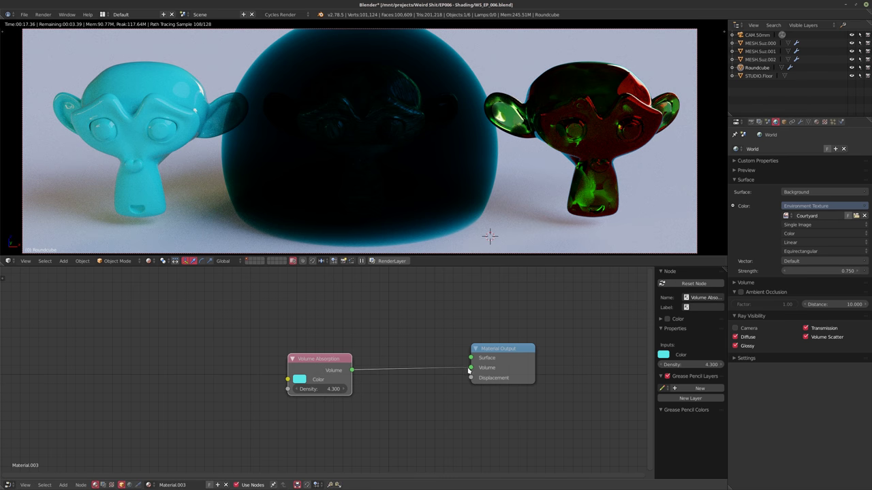
- Disconnect the Volume Absorption from the Material Output, move it aside and hide the round cube
{"action": "left_click_drag", "start_coordinate": [471, 369], "coordinate": [409, 389]}
{"action": "left_click_drag", "start_coordinate": [322, 364], "coordinate": [209, 357]}
{"action": "left_click", "coordinate": [852, 68]}
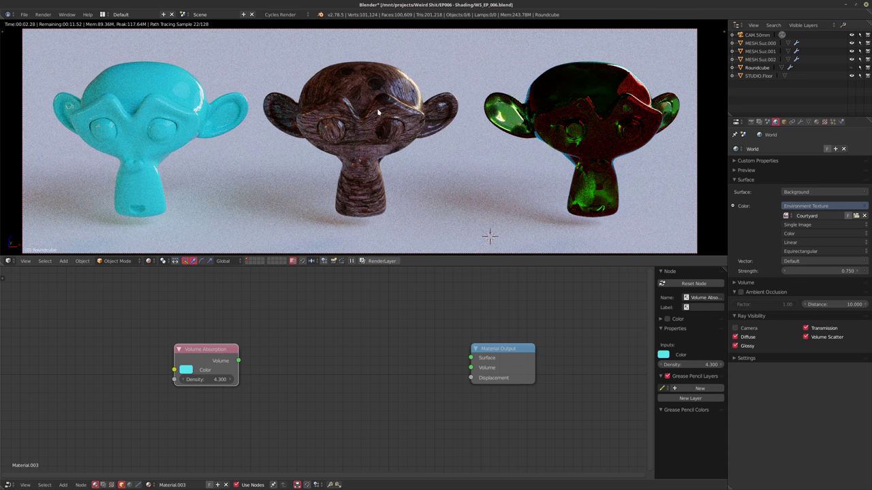
- Add a Cube mesh at the middle head and scale it up in Edit Mode to about twice its size
{"action": "key", "text": "shift+a"}
{"action": "mouse_move", "coordinate": [392, 194]}
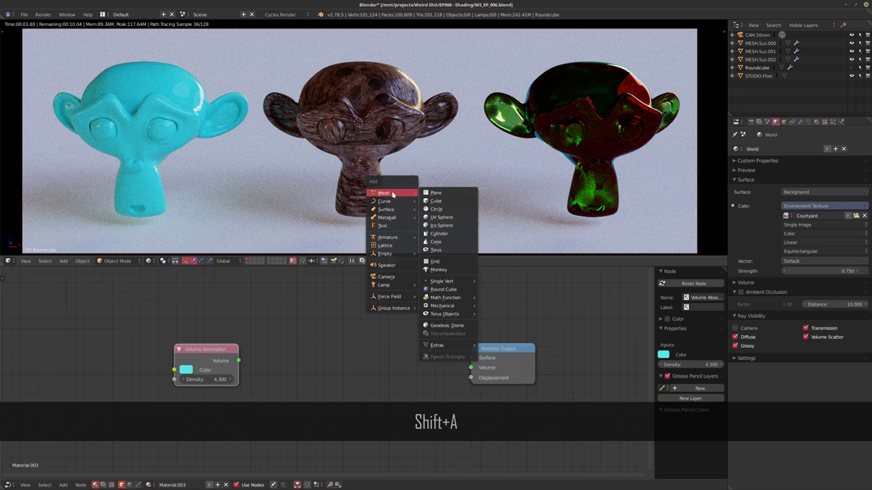
{"action": "left_click", "coordinate": [436, 201]}
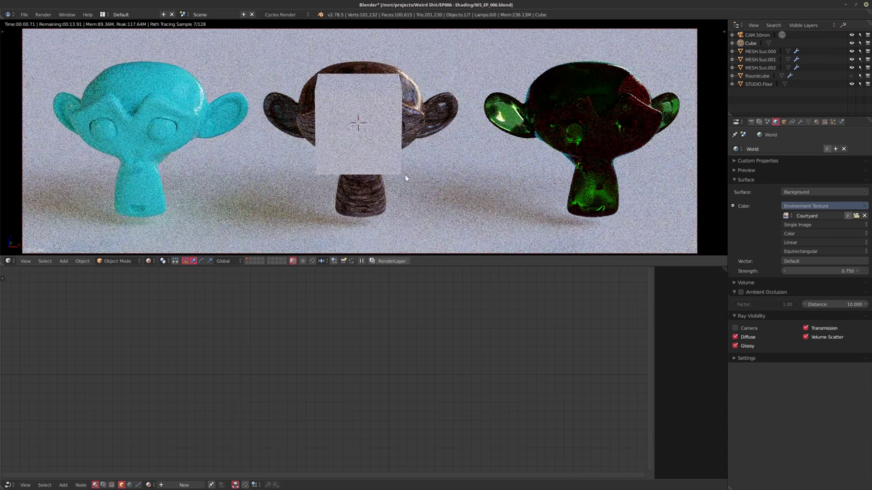
{"action": "key", "text": "Tab"}
{"action": "key", "text": "s"}
{"action": "left_click", "coordinate": [446, 229]}
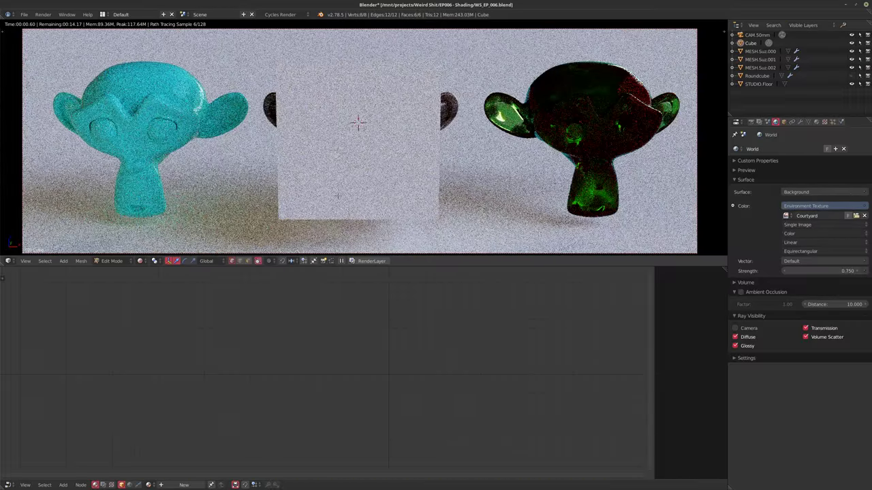
{"action": "key", "text": "Tab"}
- Shift the cube along Y and lower it along Z toward the floor at the middle head
{"action": "middle_click_drag", "start_coordinate": [320, 189], "coordinate": [383, 139]}
{"action": "key", "text": "g"}
{"action": "key", "text": "y"}
{"action": "key", "text": "u"}
{"action": "left_click", "coordinate": [347, 190]}
{"action": "key", "text": "g"}
{"action": "key", "text": "z"}
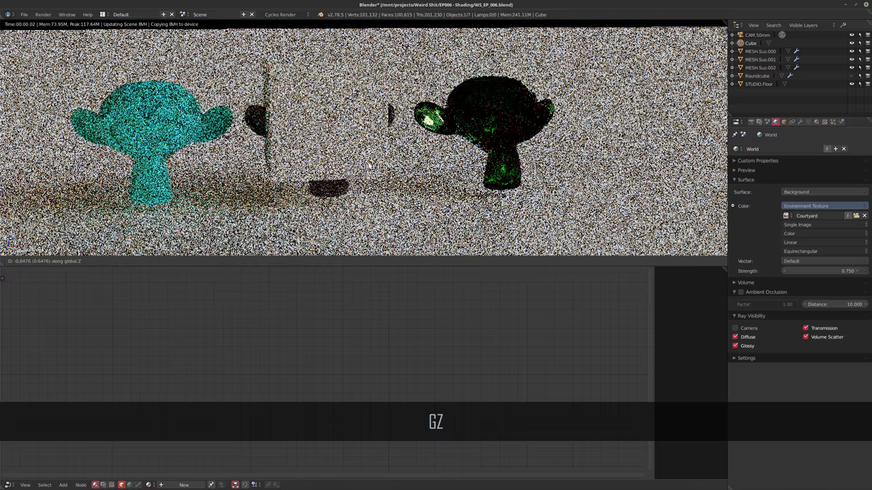
{"action": "left_click", "coordinate": [355, 164]}
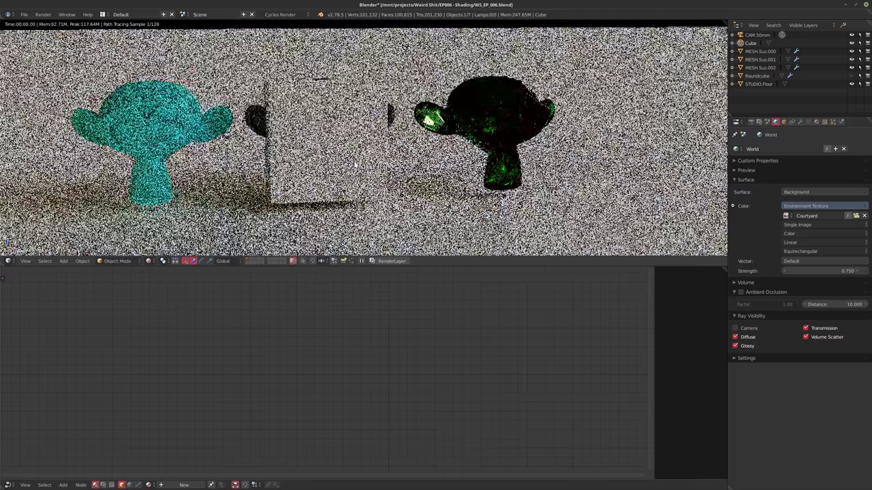
- Add a Wireframe modifier to the cube with a thickness of 0.1 and enable Crease Edges
{"action": "key", "text": "KP_0"}
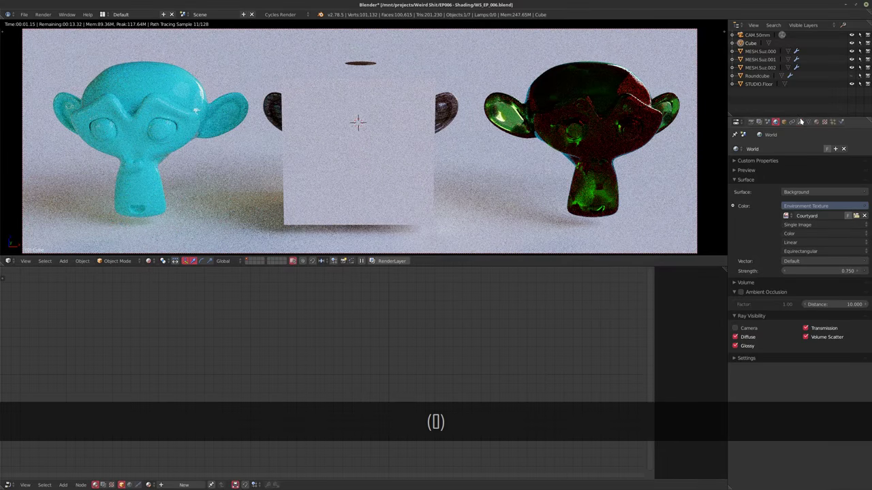
{"action": "left_click", "coordinate": [801, 122]}
{"action": "left_click", "coordinate": [757, 150]}
{"action": "left_click", "coordinate": [707, 303]}
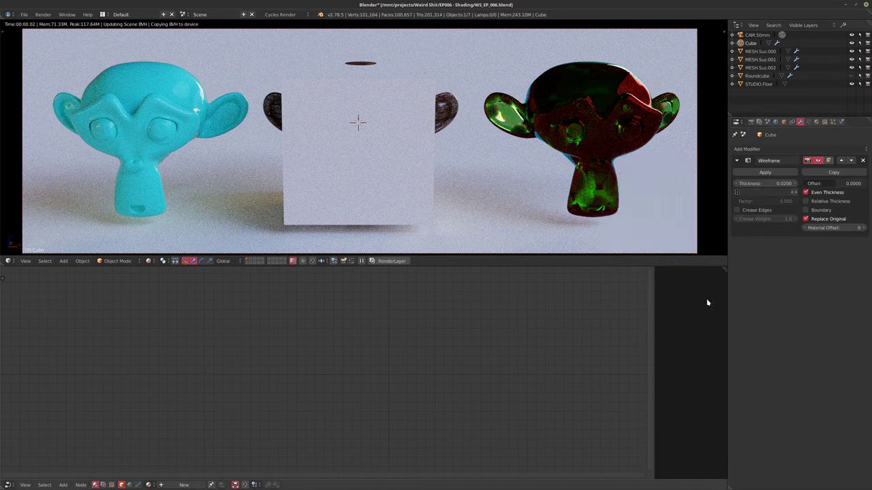
{"action": "left_click", "coordinate": [765, 183]}
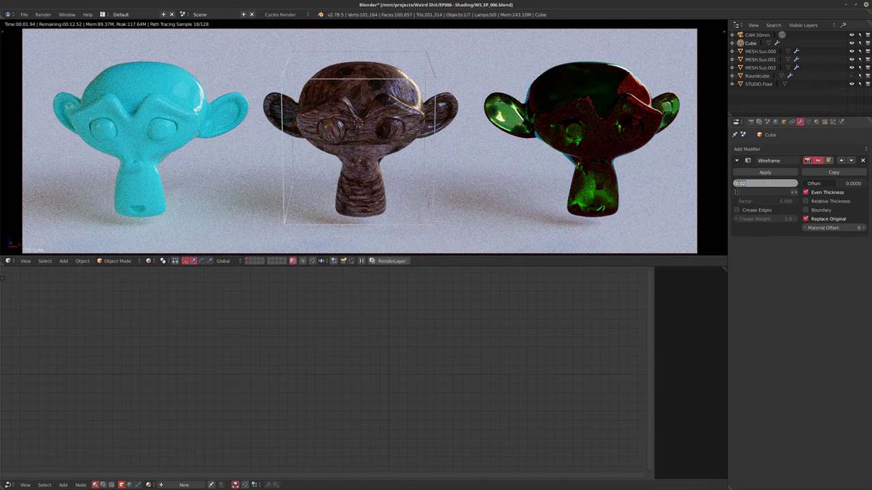
{"action": "type", "text": ".1"}
{"action": "key", "text": "Return"}
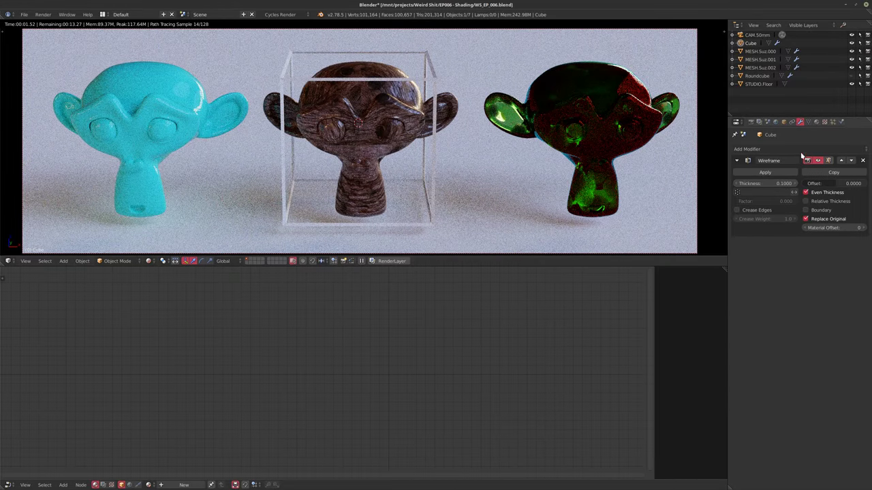
{"action": "left_click", "coordinate": [737, 210]}
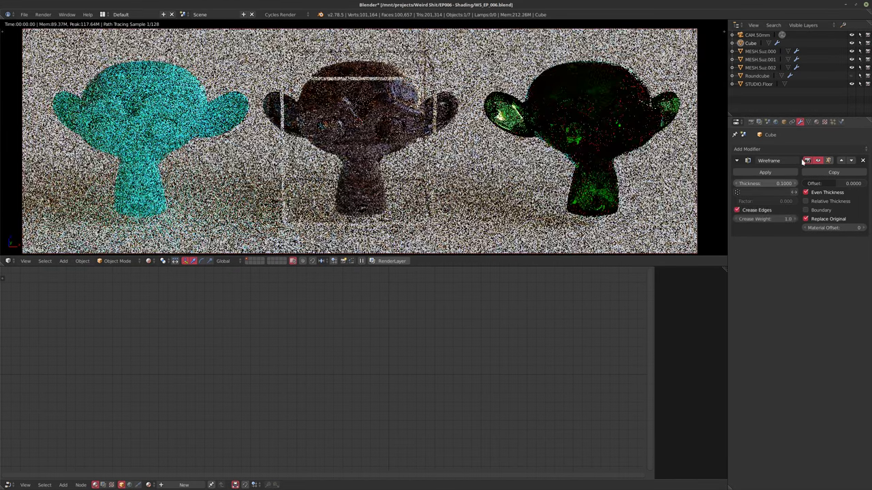
- Add a Subdivision Surface modifier to the cube with view and render levels of 3
{"action": "left_click", "coordinate": [750, 148]}
{"action": "left_click", "coordinate": [713, 283]}
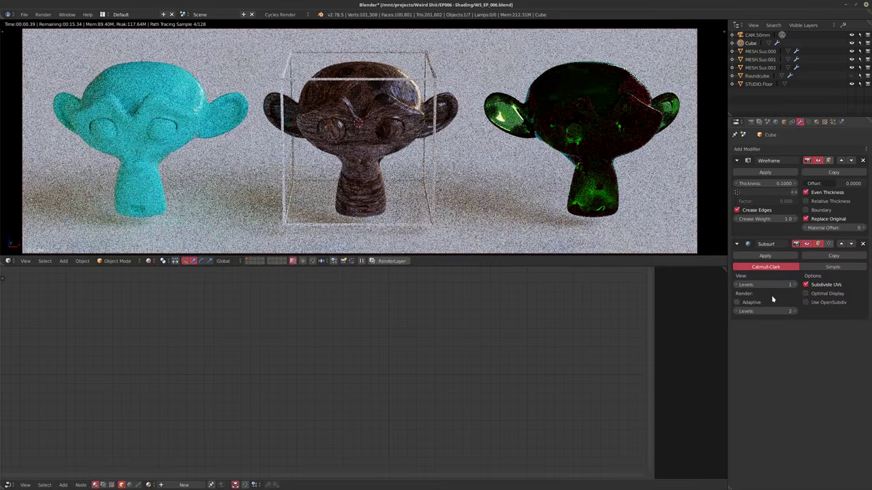
{"action": "left_click", "coordinate": [797, 313]}
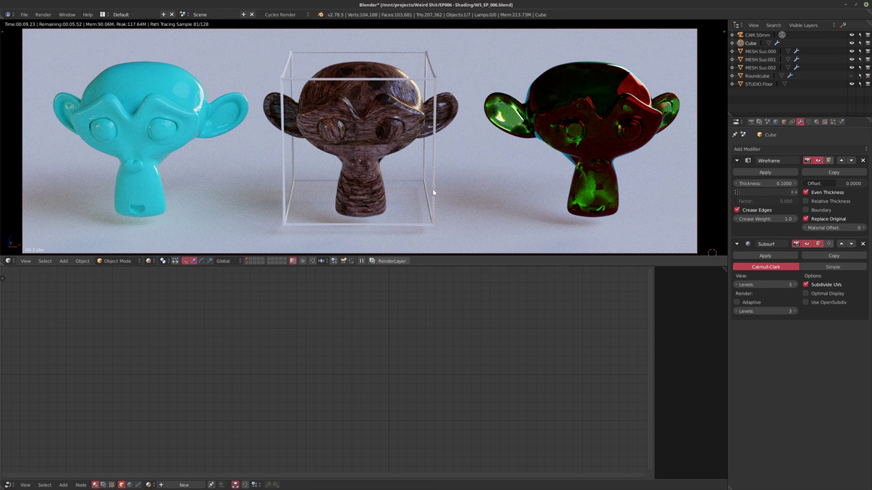
- Create a new material for the cube, removing its default Diffuse BSDF node
{"action": "left_click", "coordinate": [183, 485]}
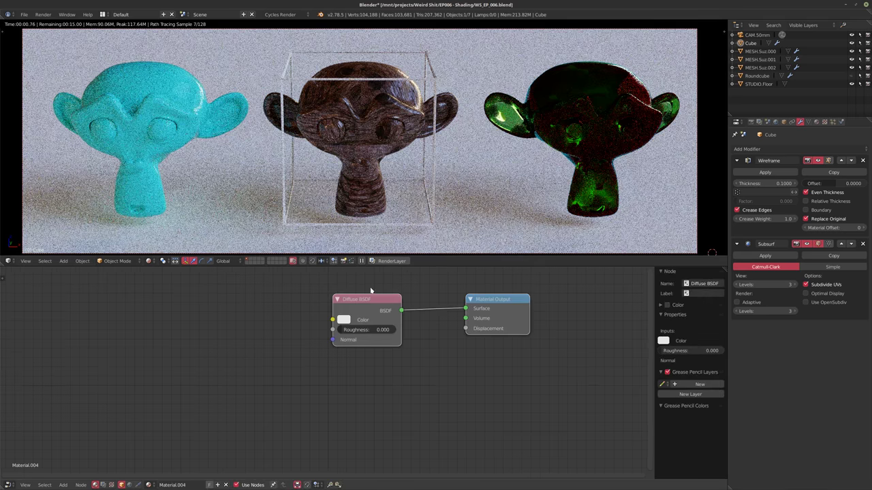
{"action": "key", "text": "ctrl+x"}
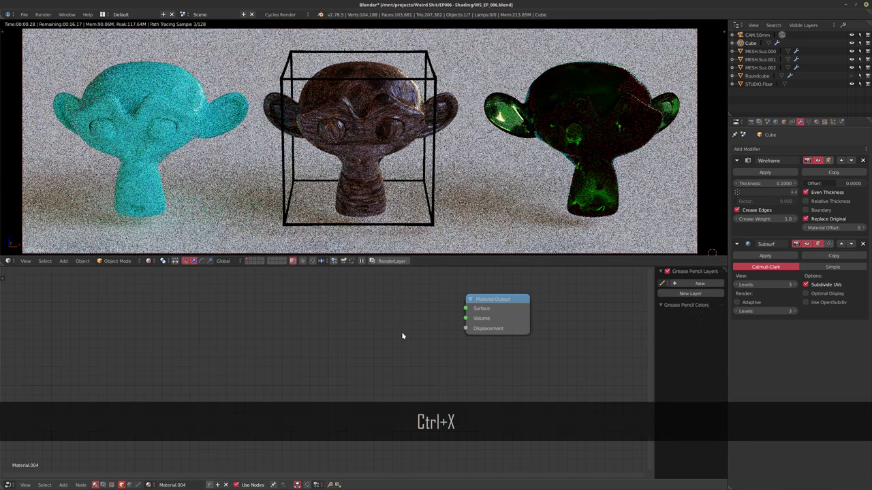
{"action": "left_click_drag", "start_coordinate": [502, 313], "coordinate": [498, 336]}
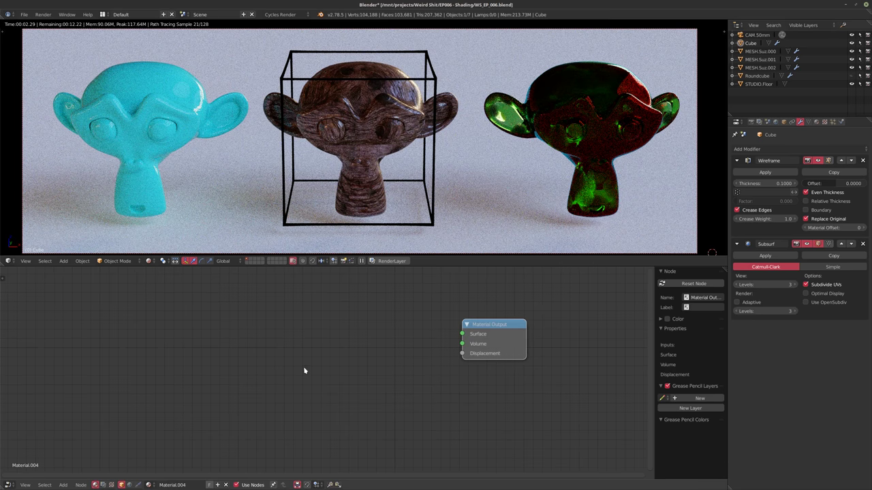
- Add an Emission shader to the cube's material and connect it to the Material Output's Surface
{"action": "key", "text": "shift+a"}
{"action": "key", "text": "shift+a"}
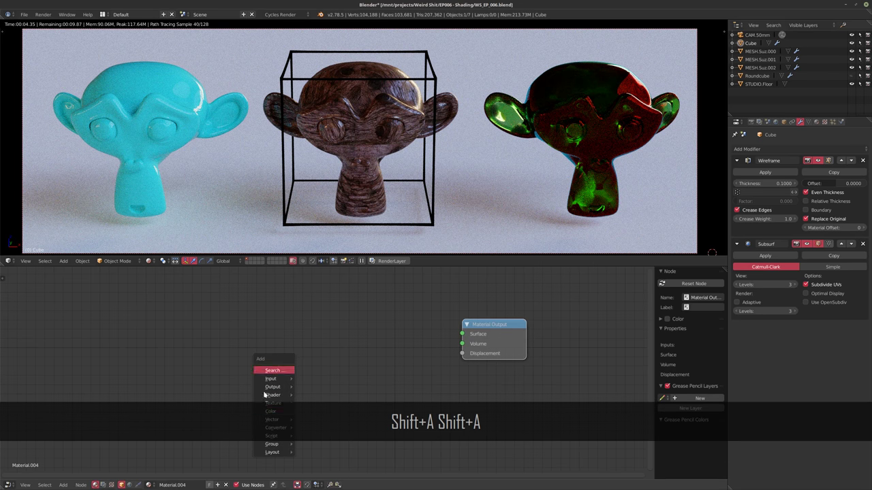
{"action": "mouse_move", "coordinate": [272, 394]}
{"action": "left_click", "coordinate": [316, 270]}
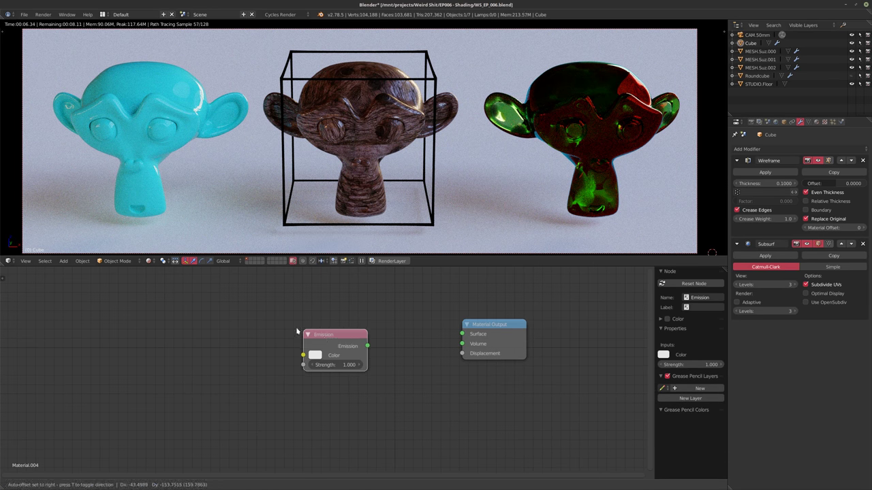
{"action": "left_click", "coordinate": [320, 344]}
{"action": "left_click_drag", "start_coordinate": [349, 345], "coordinate": [465, 344]}
{"action": "left_click_drag", "start_coordinate": [496, 346], "coordinate": [445, 340]}
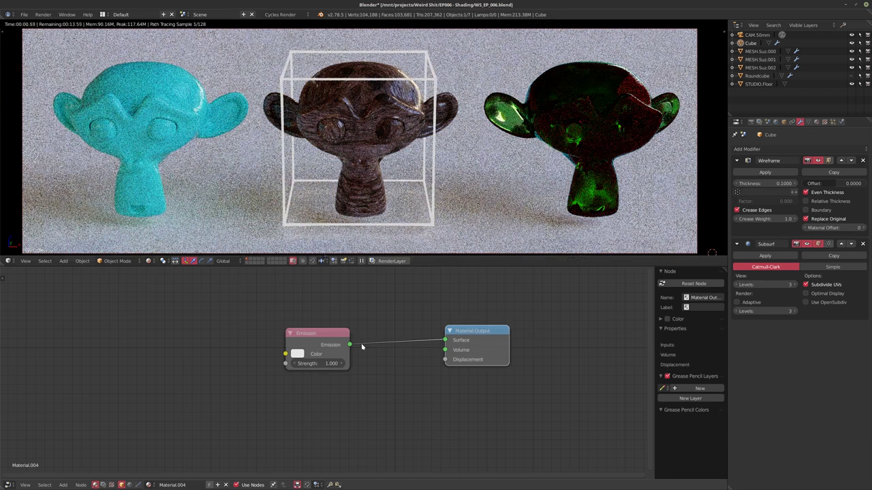
- Set the Emission strength to 10 and its colour to golden yellow, and shift the node away from the output
{"action": "left_click", "coordinate": [319, 364]}
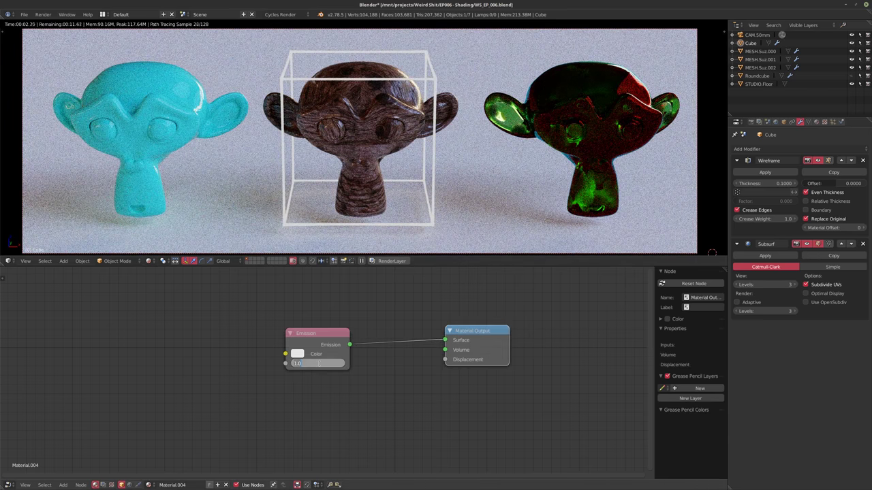
{"action": "type", "text": "10"}
{"action": "key", "text": "Return"}
{"action": "left_click", "coordinate": [297, 354]}
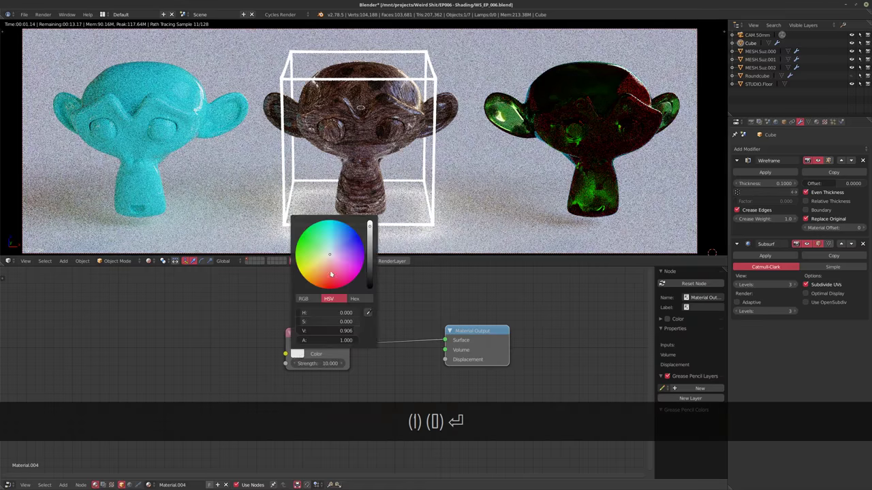
{"action": "left_click", "coordinate": [319, 260]}
{"action": "left_click_drag", "start_coordinate": [320, 260], "coordinate": [306, 274]}
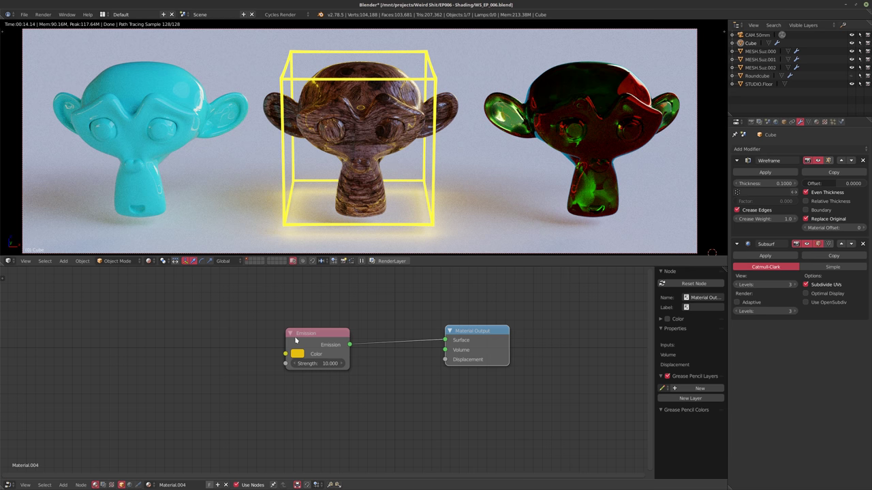
{"action": "left_click_drag", "start_coordinate": [310, 339], "coordinate": [290, 339]}
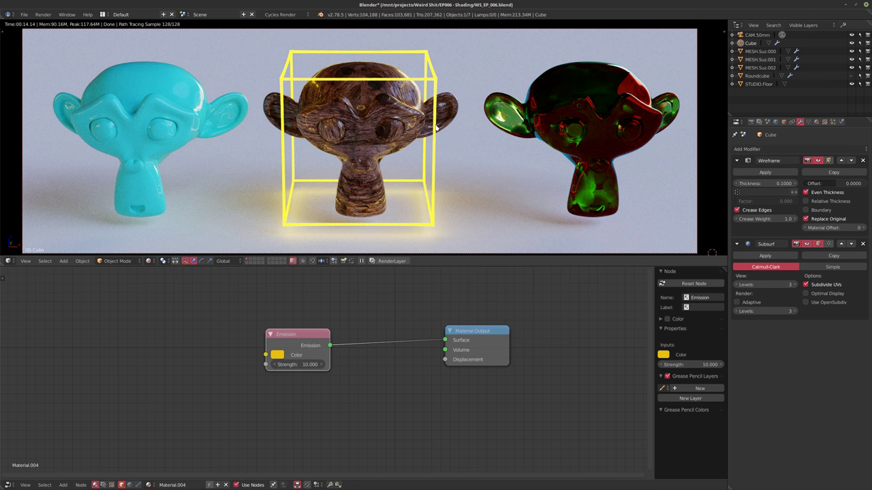
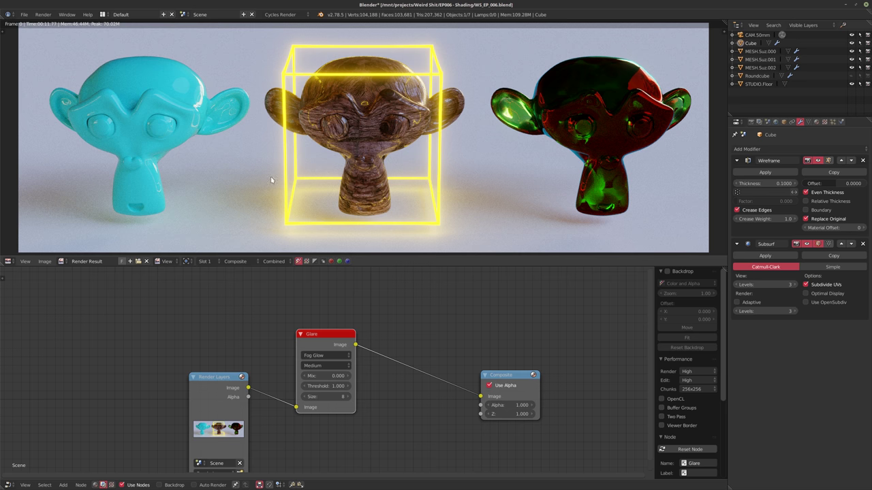
- Replace the render result with the 3D view in Rendered shading and switch the node editor from compositing to shader nodes
{"action": "left_click", "coordinate": [8, 261]}
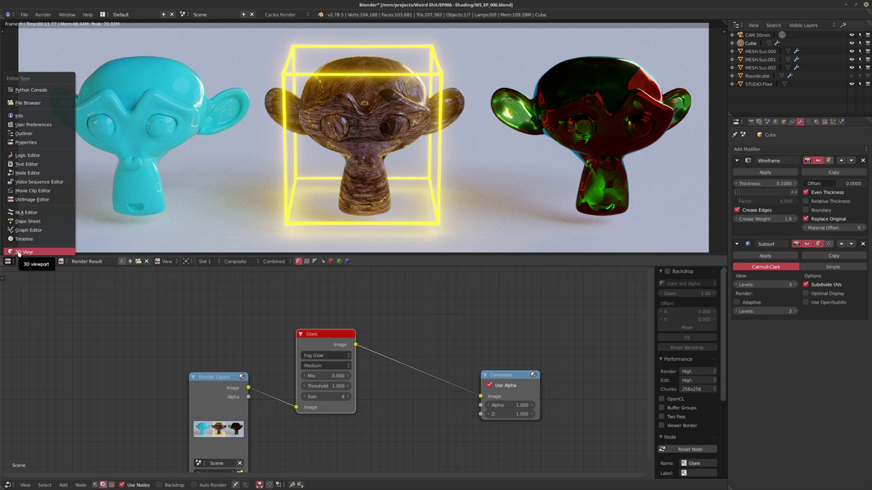
{"action": "left_click", "coordinate": [18, 252]}
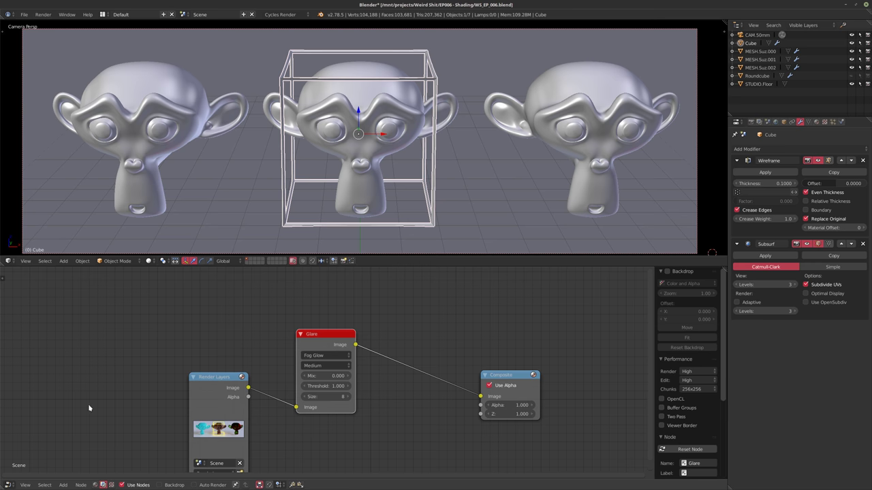
{"action": "left_click", "coordinate": [9, 484]}
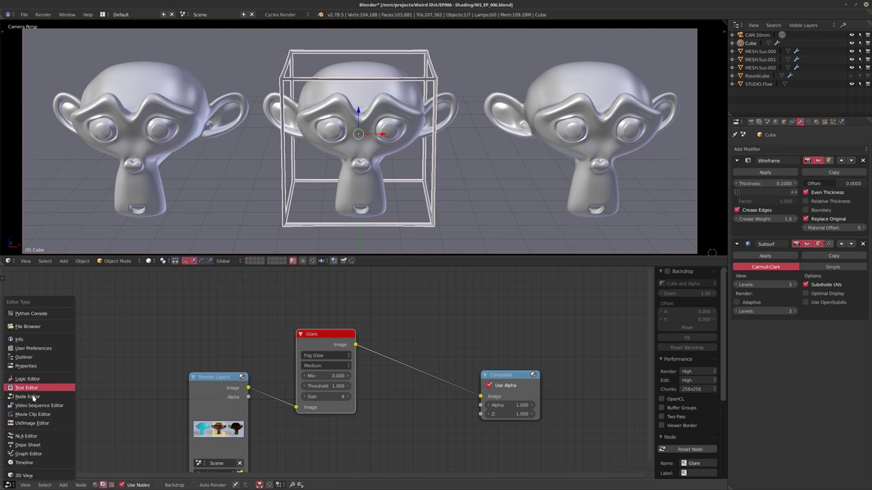
{"action": "left_click", "coordinate": [33, 397]}
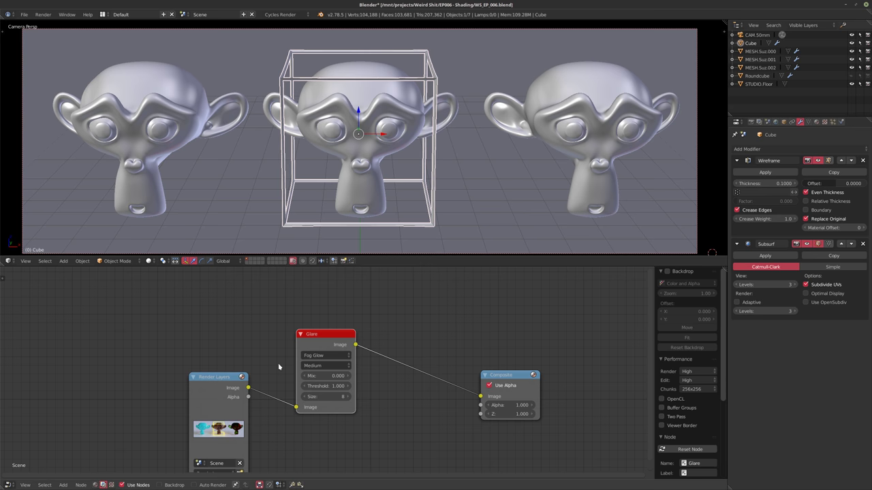
{"action": "left_click", "coordinate": [95, 485]}
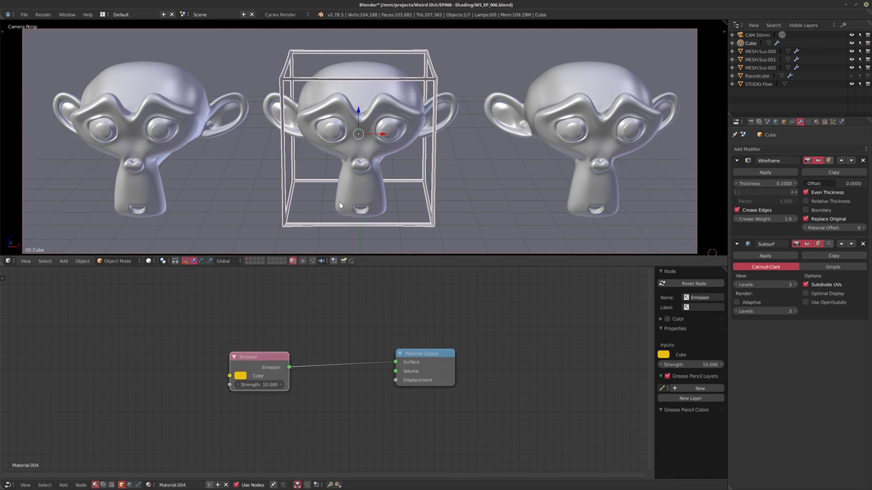
{"action": "key", "text": "shift+z"}
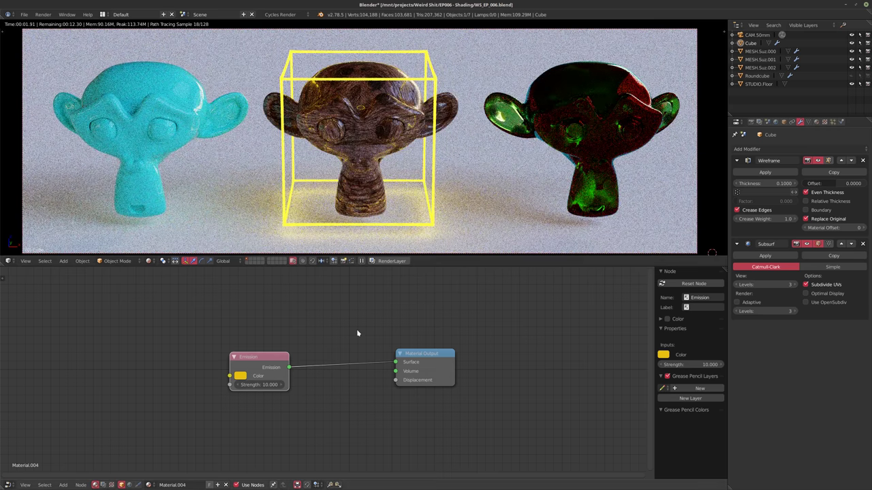
- Move the Emission link from Surface to Volume on the Material Output and set the Emission strength to 50
{"action": "left_click_drag", "start_coordinate": [394, 363], "coordinate": [395, 371]}
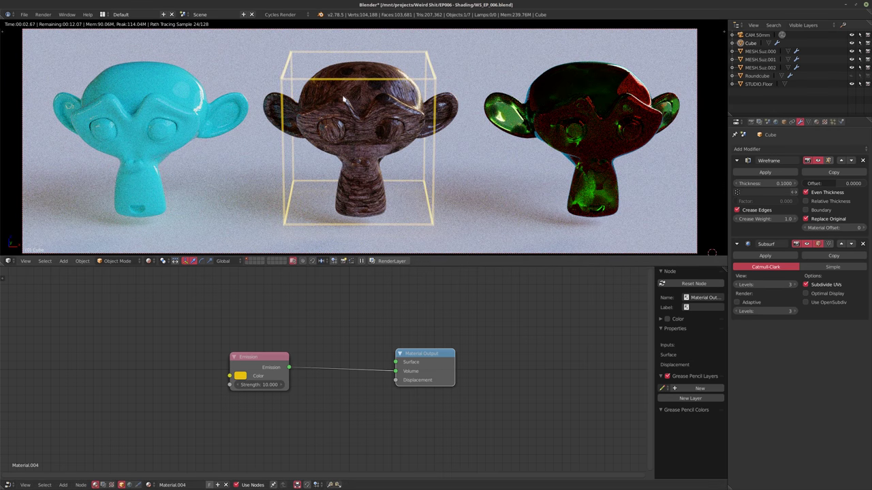
{"action": "left_click", "coordinate": [249, 386]}
{"action": "type", "text": "50"}
{"action": "key", "text": "Return"}
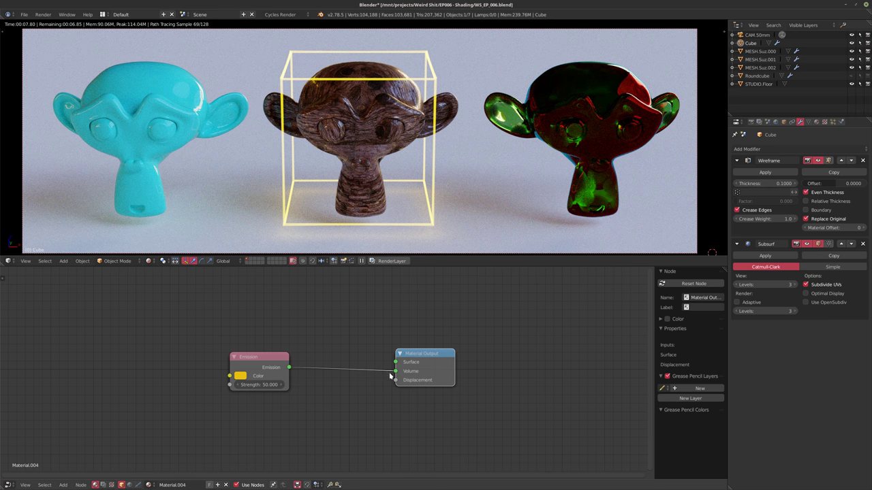
{"action": "left_click_drag", "start_coordinate": [257, 362], "coordinate": [274, 364]}
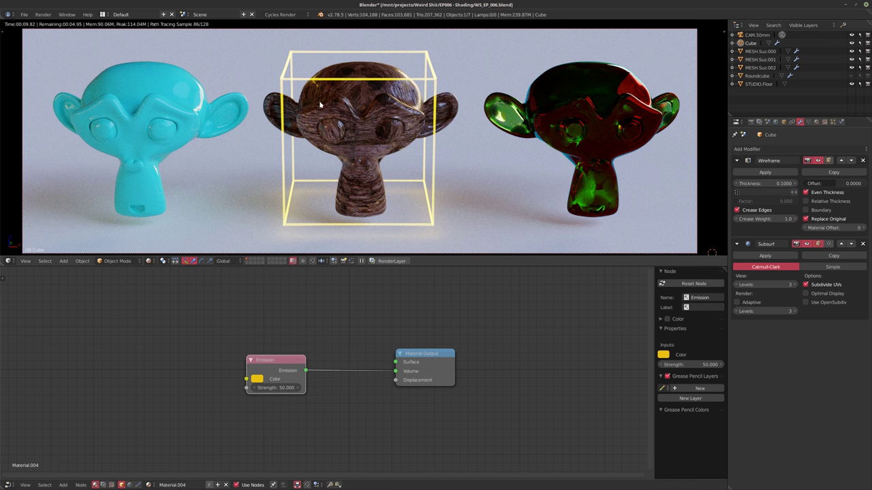
- Set the strength of the cube's volume Emission to 150
{"action": "left_click", "coordinate": [274, 387]}
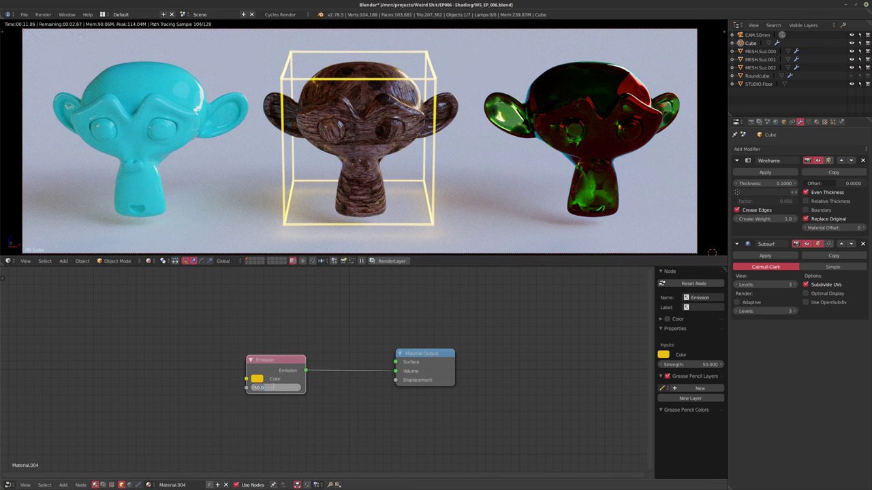
{"action": "type", "text": "150"}
{"action": "key", "text": "Return"}
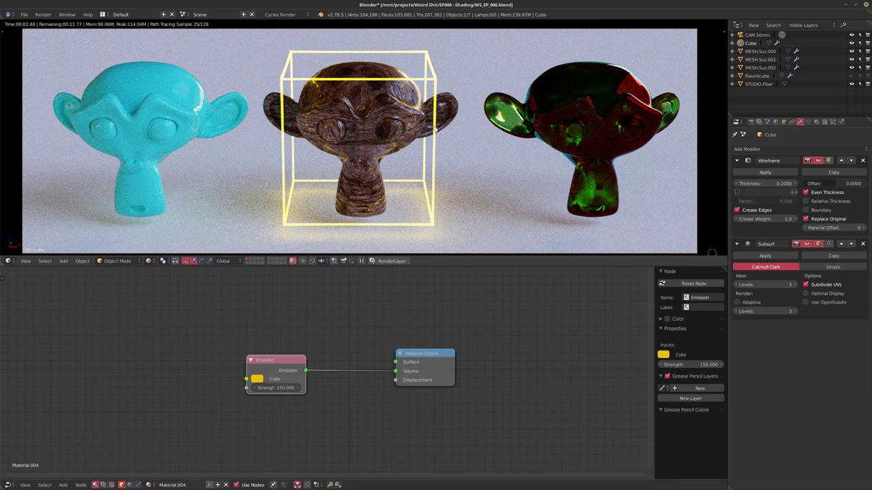
{"action": "middle_click_drag", "start_coordinate": [410, 131], "coordinate": [381, 166]}
{"action": "scroll", "coordinate": [417, 134], "scroll_direction": "up", "scroll_amount": 6}
{"action": "scroll", "coordinate": [249, 149], "scroll_direction": "down", "scroll_amount": 4}
{"action": "middle_click_drag", "start_coordinate": [249, 150], "coordinate": [288, 134]}
{"action": "key", "text": "KP_0"}
- Unhide the round cube and connect its Volume Absorption to the Material Output's Volume, moving the node closer to the output
{"action": "left_click", "coordinate": [851, 77]}
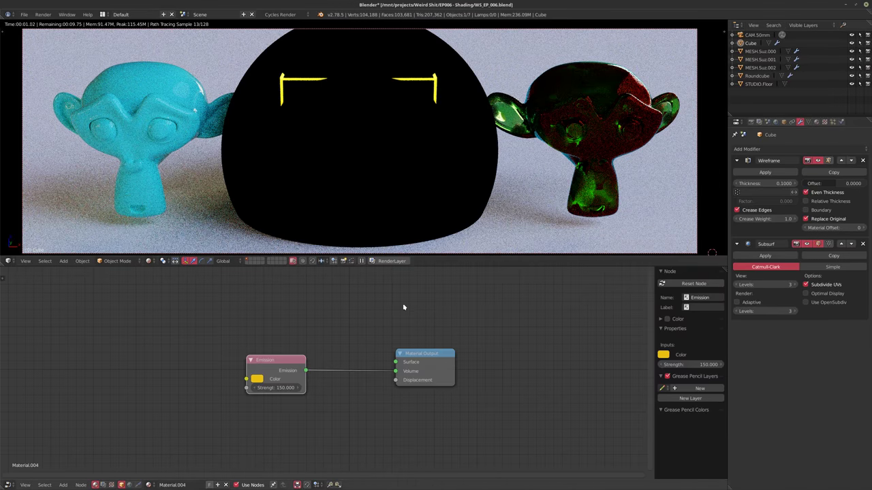
{"action": "right_click", "coordinate": [428, 179]}
{"action": "left_click_drag", "start_coordinate": [210, 357], "coordinate": [425, 363]}
{"action": "left_click_drag", "start_coordinate": [181, 356], "coordinate": [253, 364]}
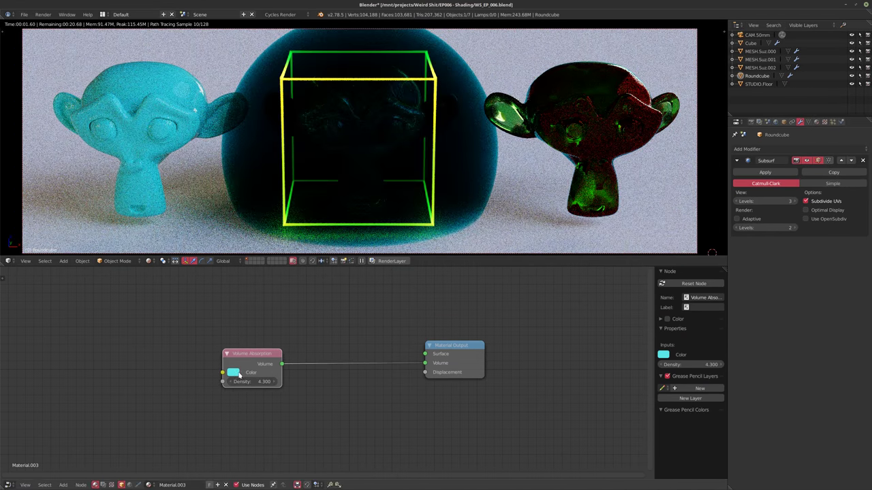
- Darken the Volume Absorption's colour to an HSV value of 0.232 and set its density to 1
{"action": "left_click", "coordinate": [233, 373]}
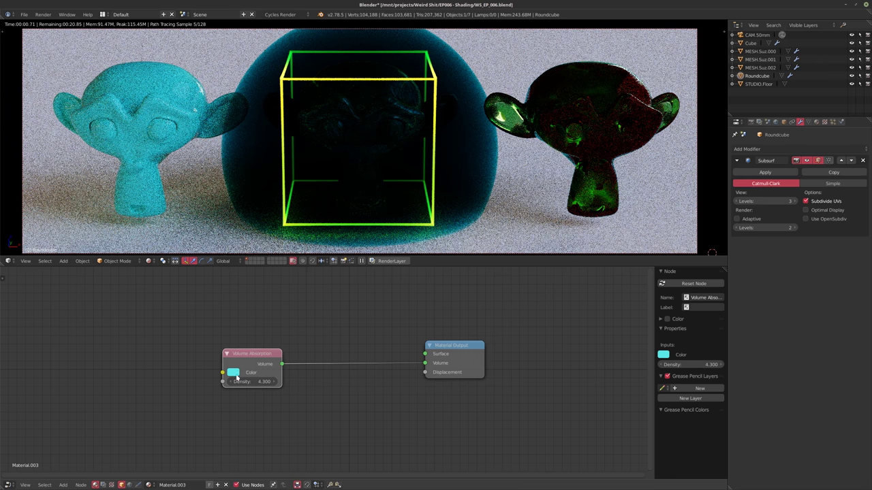
{"action": "left_click", "coordinate": [234, 372]}
{"action": "left_click_drag", "start_coordinate": [301, 255], "coordinate": [301, 298]}
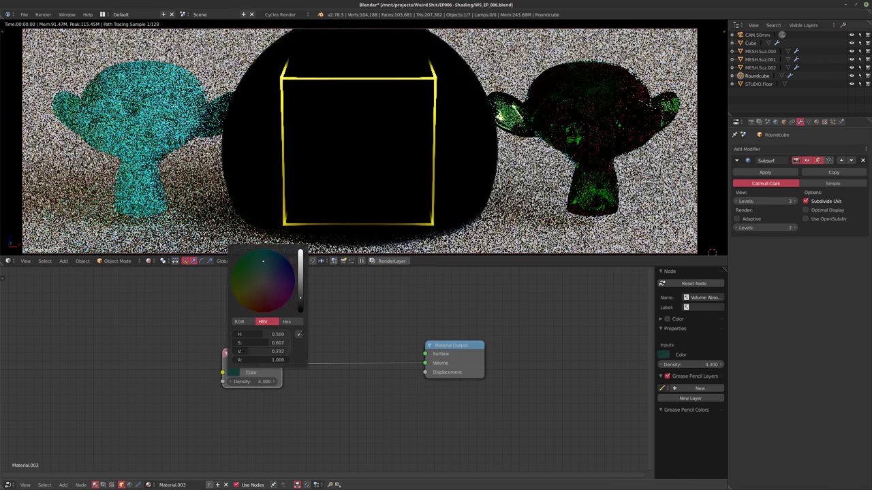
{"action": "left_click", "coordinate": [256, 382]}
{"action": "type", "text": "1"}
{"action": "key", "text": "Return"}
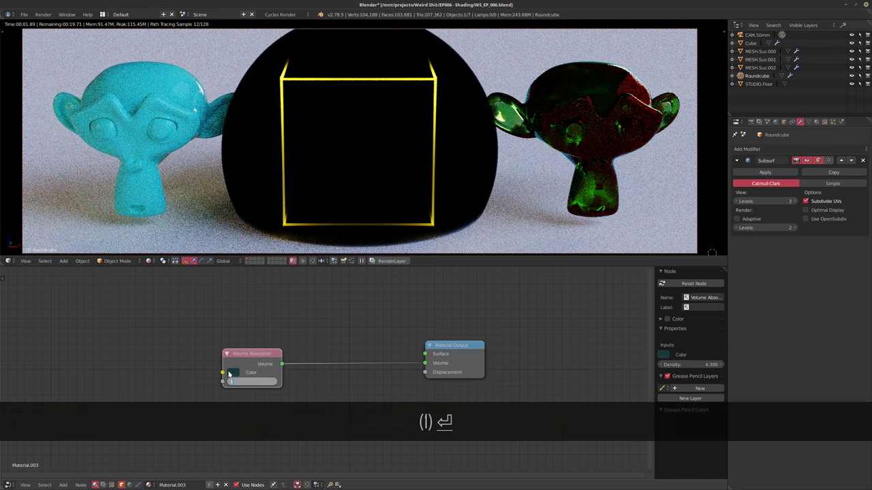
- Remove the saturation from the round cube's Volume Absorption colour so it is a dark neutral grey
{"action": "left_click", "coordinate": [233, 373]}
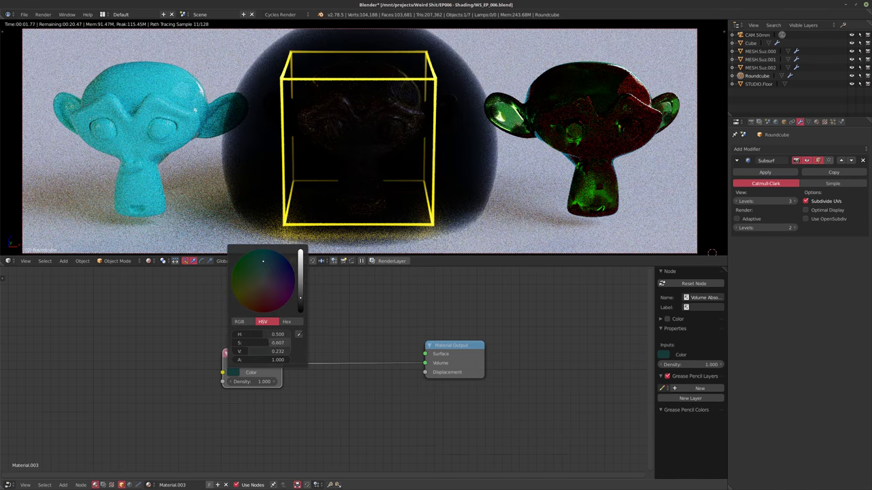
{"action": "left_click_drag", "start_coordinate": [272, 342], "coordinate": [236, 343]}
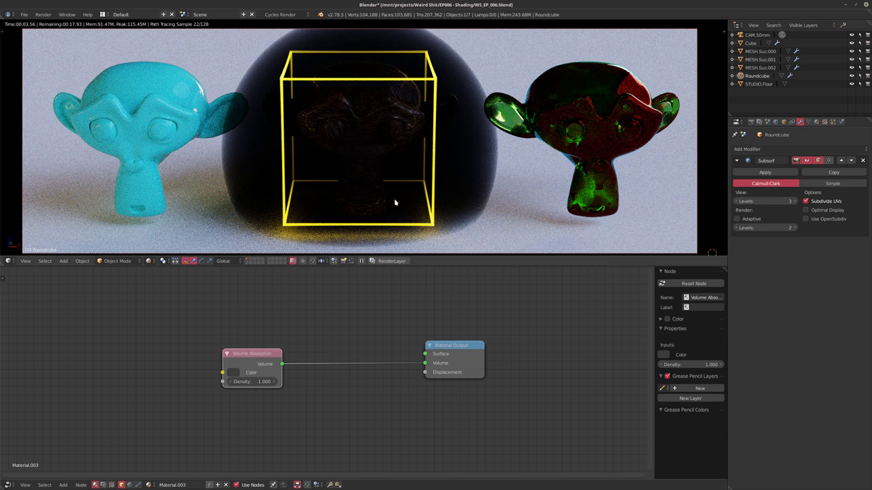
{"action": "left_click", "coordinate": [747, 149]}
- Select the glowing cube and set its Wireframe modifier's thickness to 0.05
{"action": "right_click", "coordinate": [431, 81]}
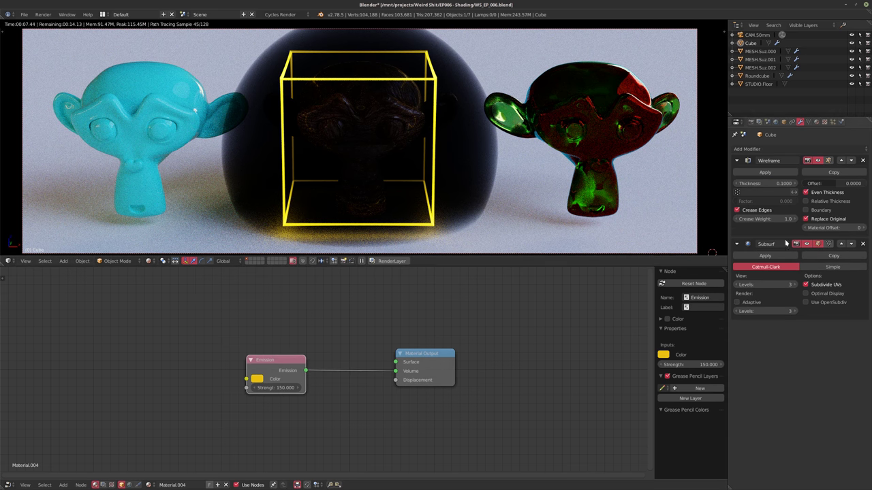
{"action": "left_click", "coordinate": [757, 185]}
{"action": "type", "text": ".305"}
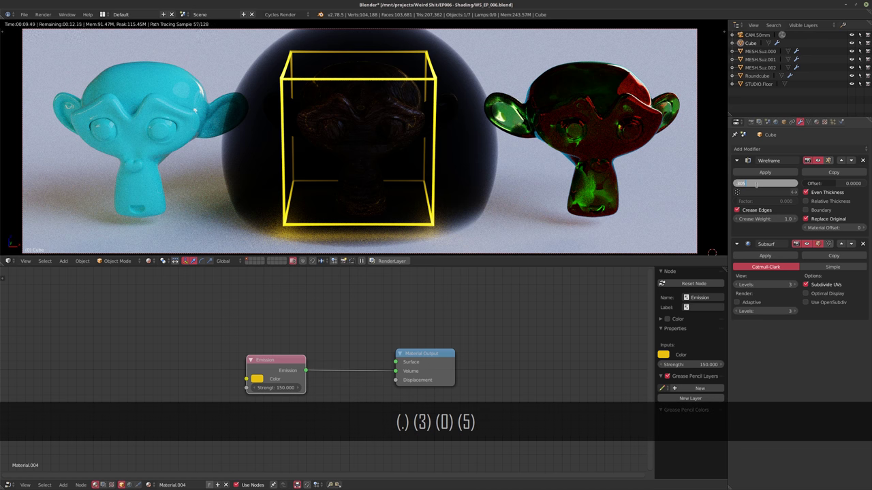
{"action": "key", "text": "BackSpace"}
{"action": "key", "text": "BackSpace"}
{"action": "key", "text": "BackSpace"}
{"action": "type", "text": "05"}
{"action": "key", "text": "Return"}
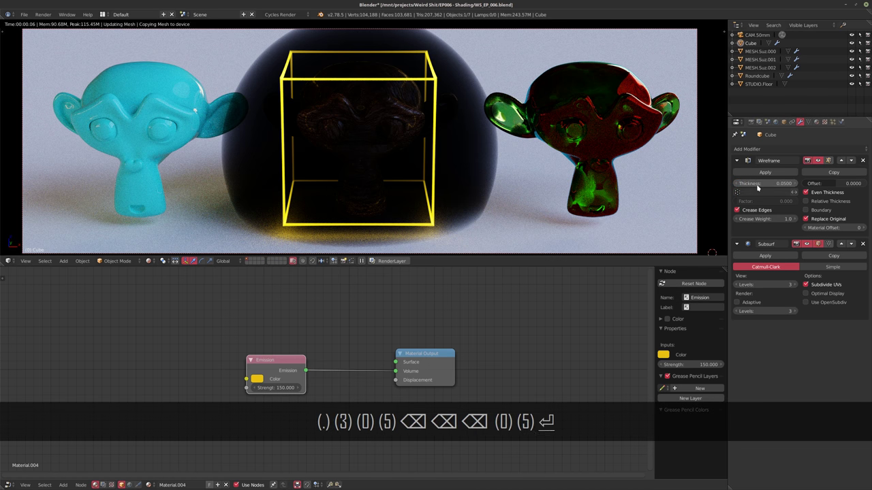
- Add a Solidify modifier to the cube and move it above the Wireframe modifier in the stack
{"action": "left_click", "coordinate": [754, 149]}
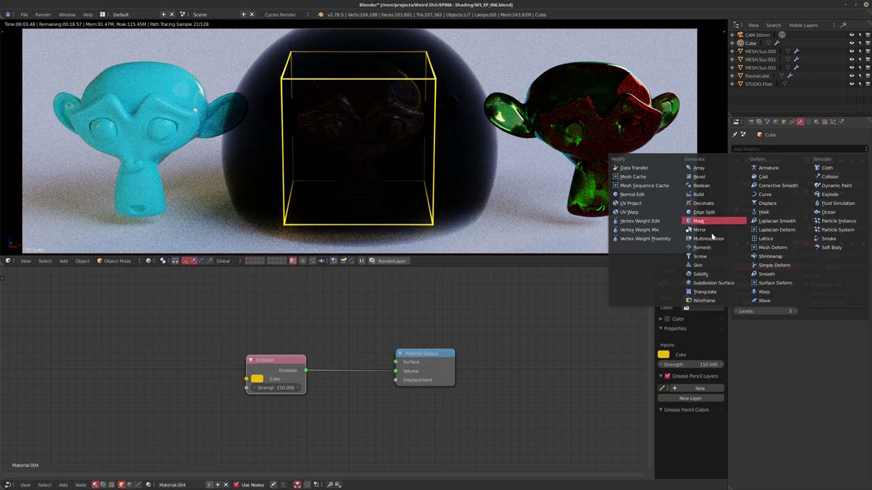
{"action": "left_click", "coordinate": [701, 273]}
{"action": "left_click", "coordinate": [844, 320]}
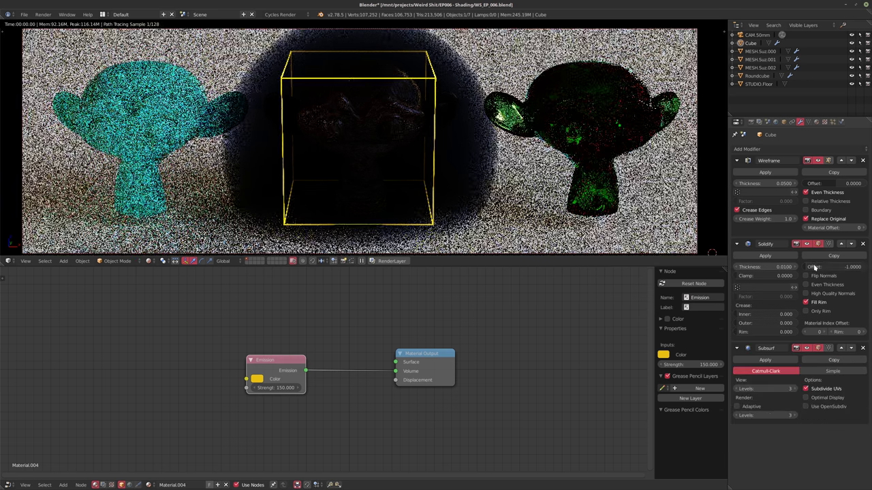
{"action": "left_click", "coordinate": [843, 246]}
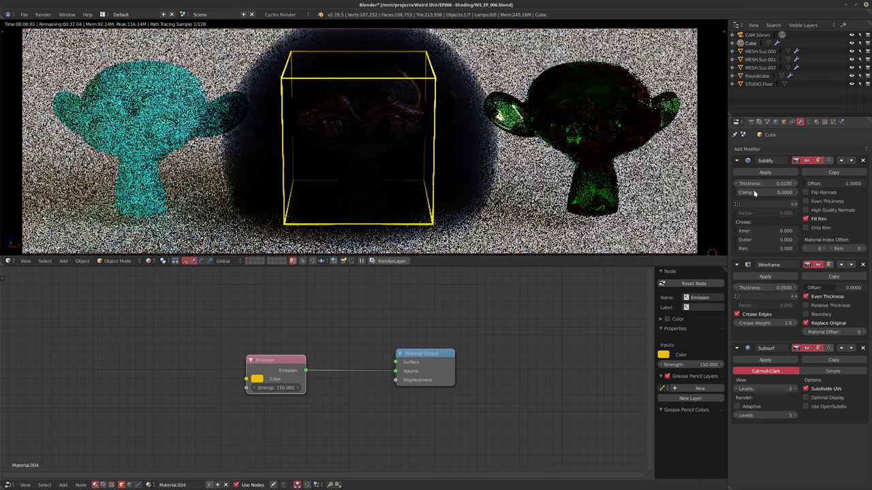
- Increase the cube's Solidify thickness to 0.1 and then to 0.89, creating a smaller inner wireframe cube
{"action": "left_click", "coordinate": [763, 183]}
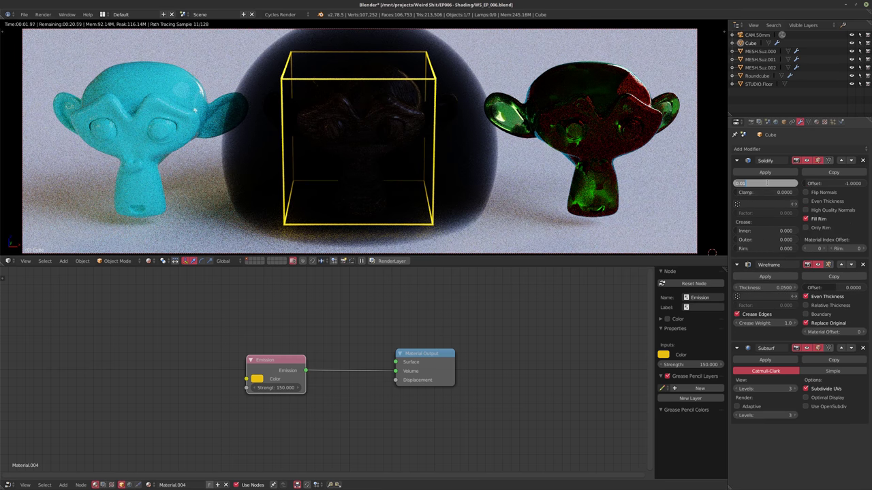
{"action": "type", "text": "0.3"}
{"action": "key", "text": "Return"}
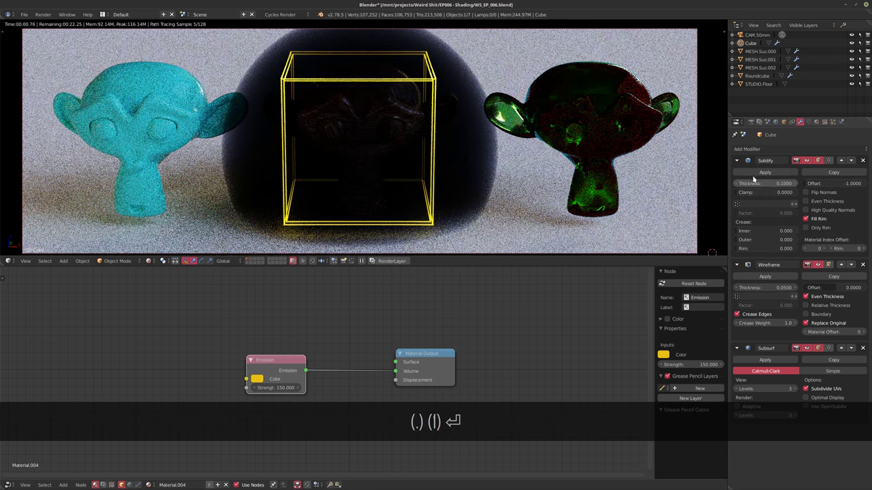
{"action": "left_click_drag", "start_coordinate": [765, 183], "coordinate": [858, 183]}
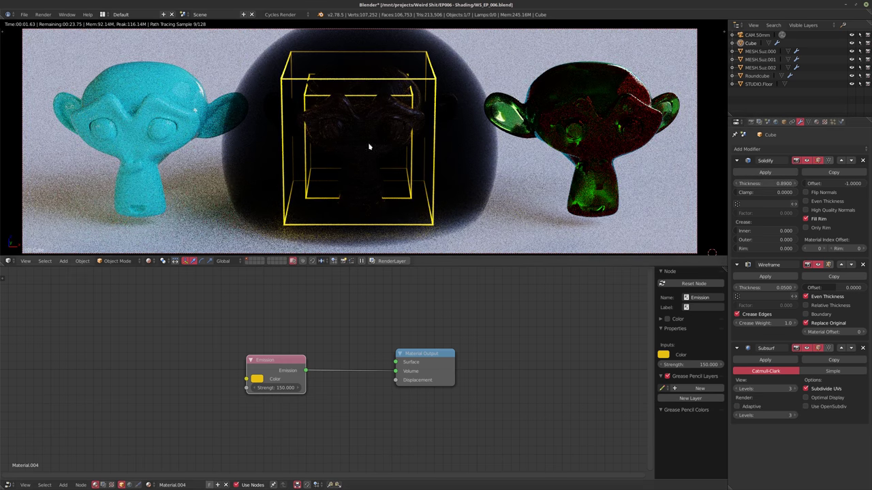
- Select the round cube, hide the studio floor, and raise the Volume Absorption density to 1.37
{"action": "scroll", "coordinate": [295, 366], "scroll_direction": "up", "scroll_amount": 2}
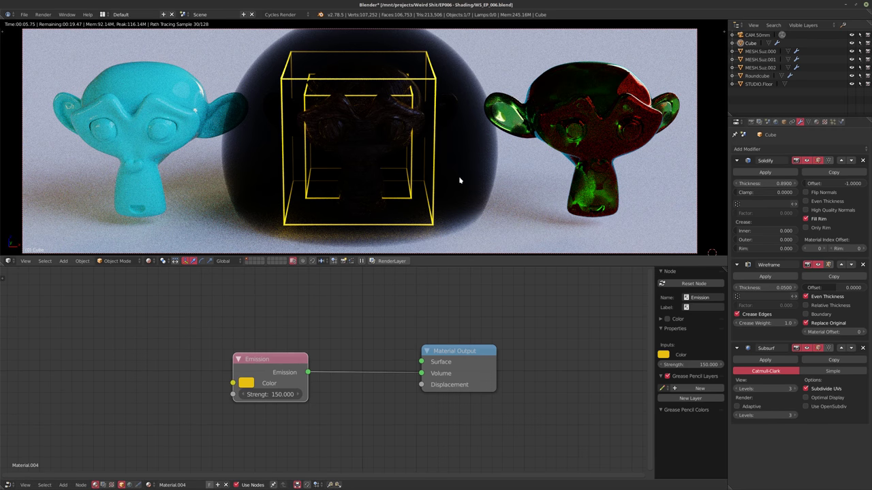
{"action": "right_click", "coordinate": [443, 203]}
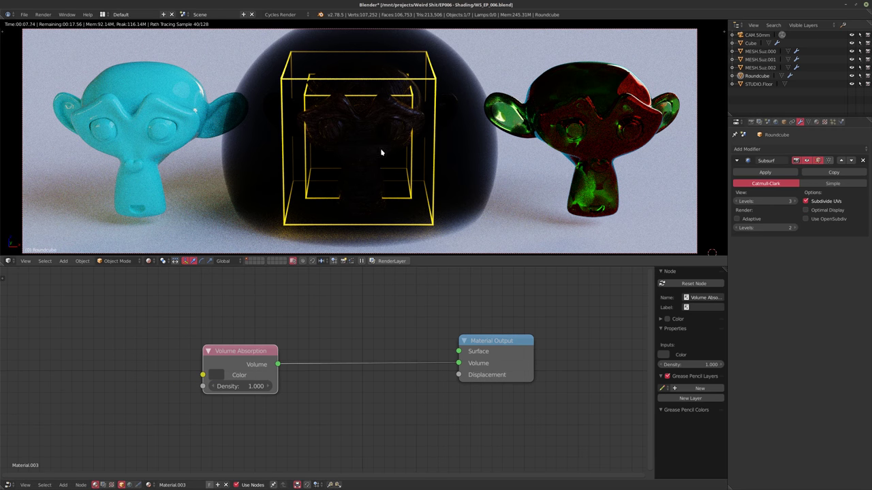
{"action": "left_click", "coordinate": [850, 83]}
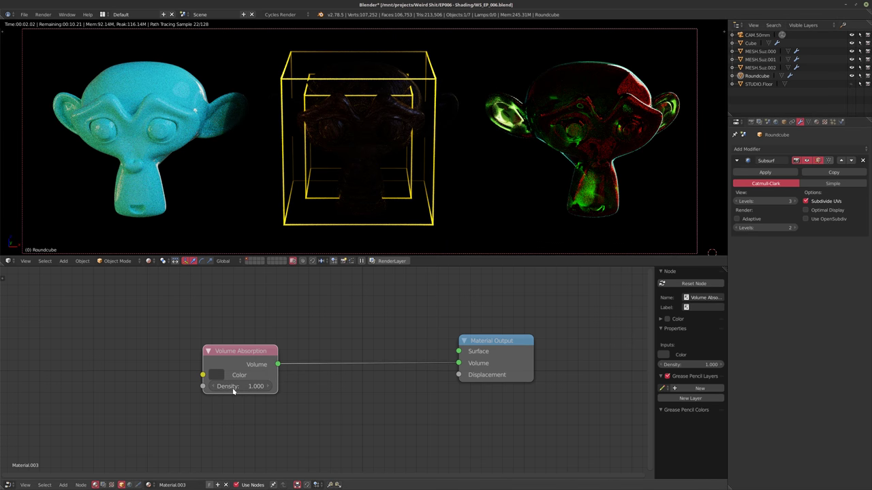
{"action": "left_click_drag", "start_coordinate": [242, 387], "coordinate": [284, 386]}
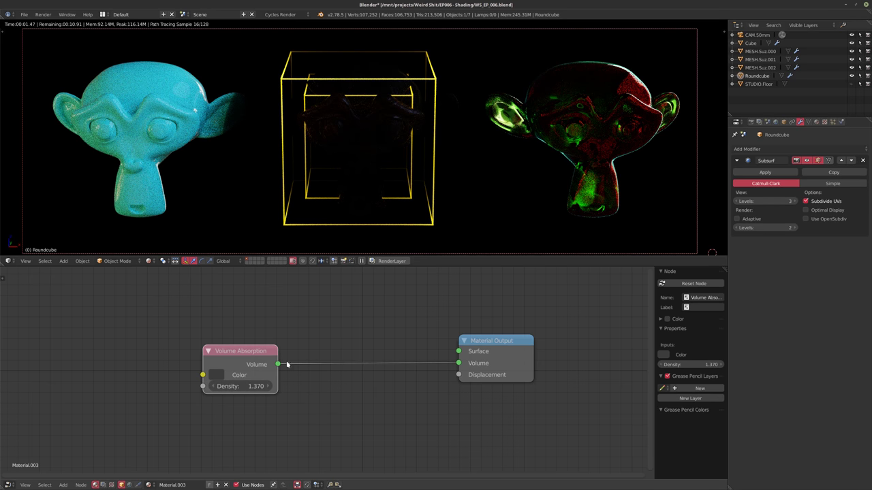
{"action": "left_click_drag", "start_coordinate": [241, 352], "coordinate": [255, 352]}
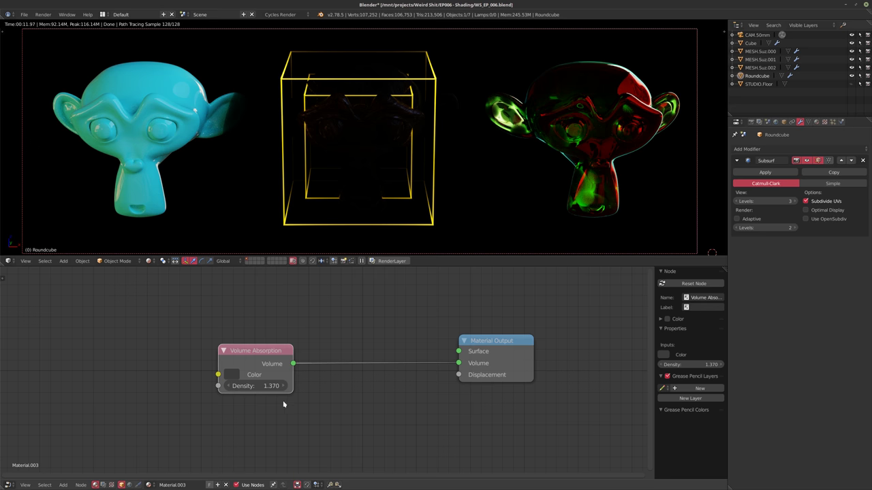
{"action": "middle_click_drag", "start_coordinate": [370, 343], "coordinate": [335, 349]}
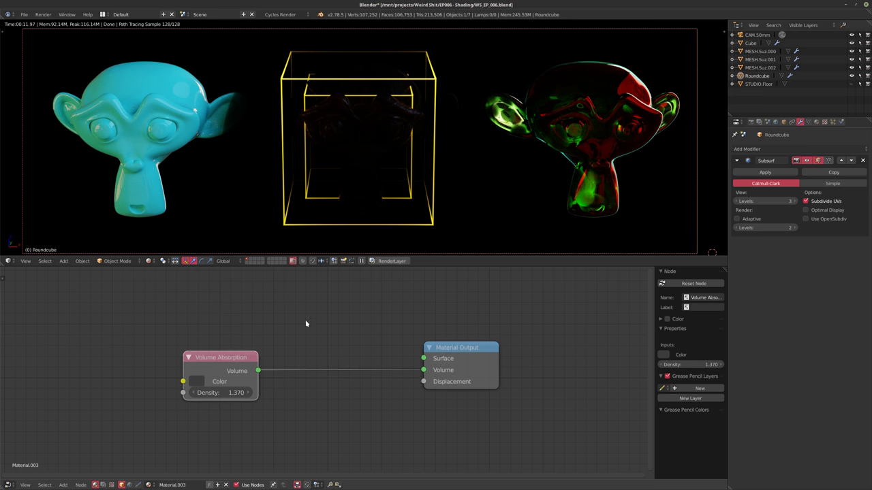
- Show the studio floor again and hide the round cube in the viewport
{"action": "left_click", "coordinate": [851, 84]}
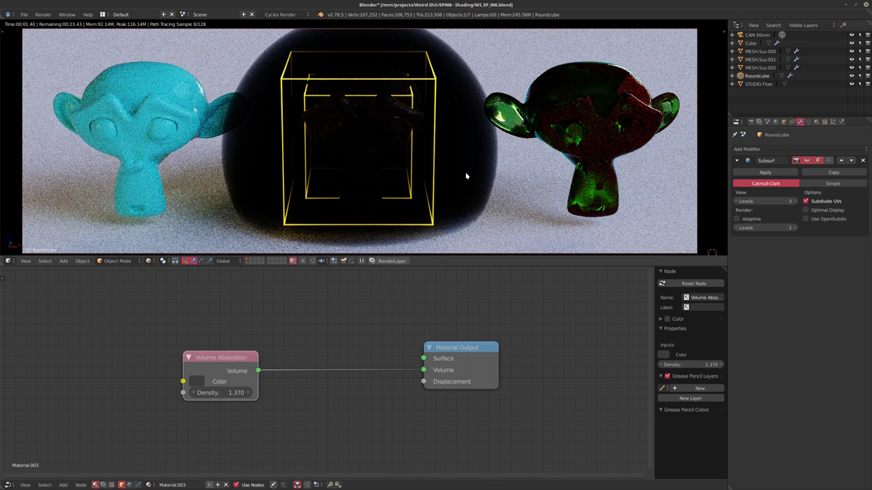
{"action": "left_click", "coordinate": [852, 75]}
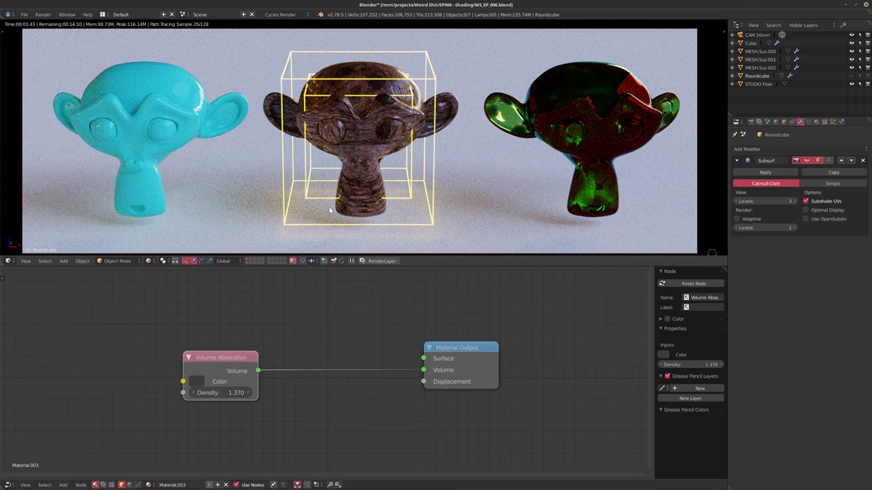
- Move the Volume Absorption node away from the output and insert a Mix Shader on its link to the Material Output's Volume
{"action": "scroll", "coordinate": [297, 417], "scroll_direction": "down", "scroll_amount": 2}
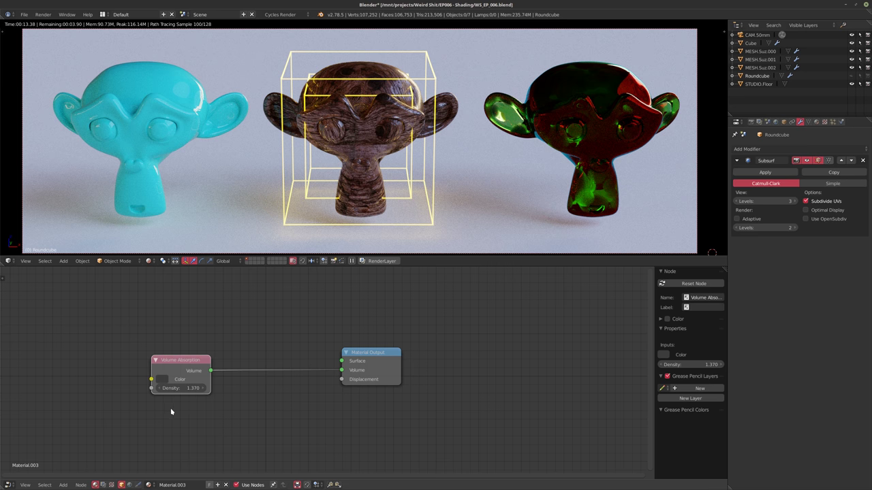
{"action": "left_click_drag", "start_coordinate": [191, 367], "coordinate": [130, 361]}
{"action": "key", "text": "shift+a"}
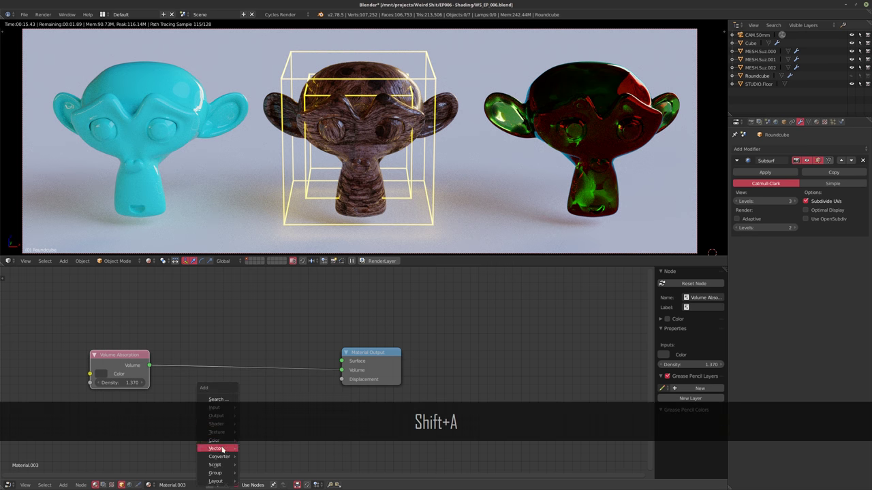
{"action": "mouse_move", "coordinate": [214, 440]}
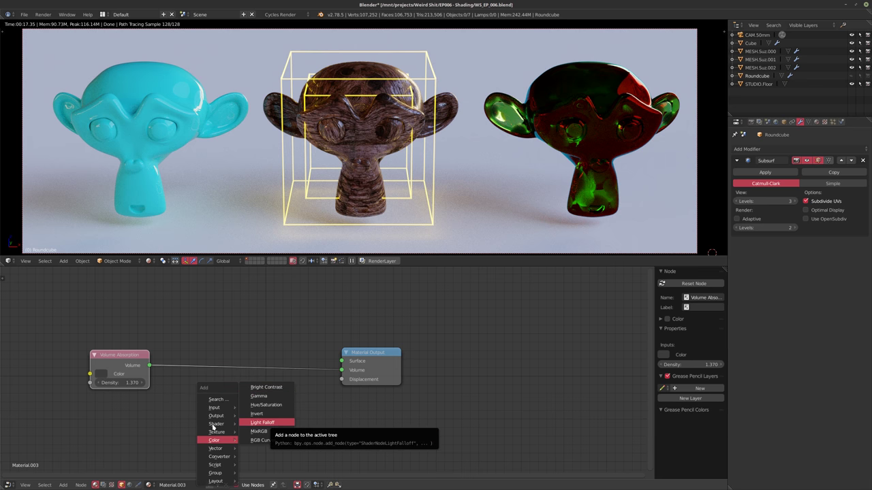
{"action": "mouse_move", "coordinate": [216, 424]}
{"action": "left_click", "coordinate": [279, 344]}
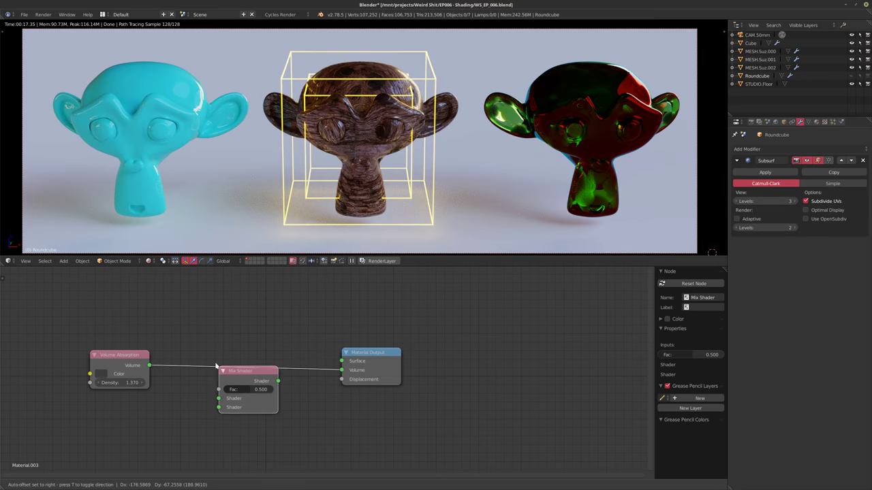
{"action": "left_click", "coordinate": [239, 364]}
{"action": "key", "text": "shift+a"}
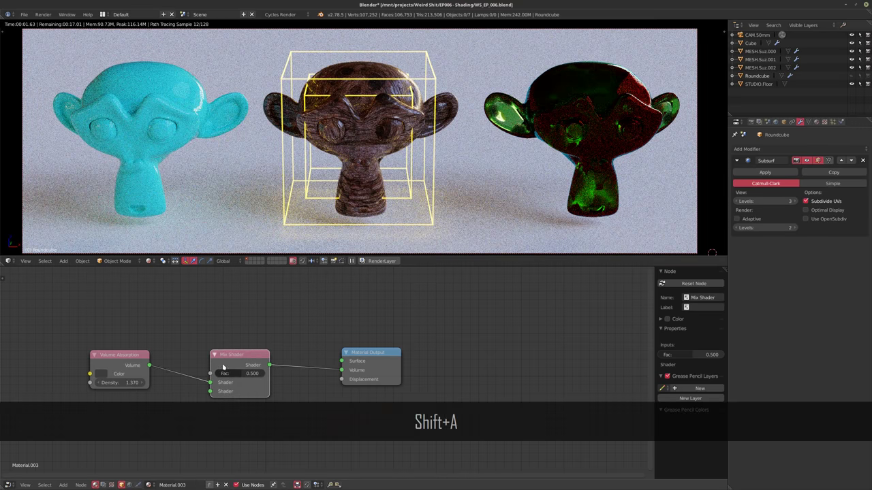
{"action": "key", "text": "shift+a"}
{"action": "mouse_move", "coordinate": [145, 429]}
{"action": "key", "text": "shift+a"}
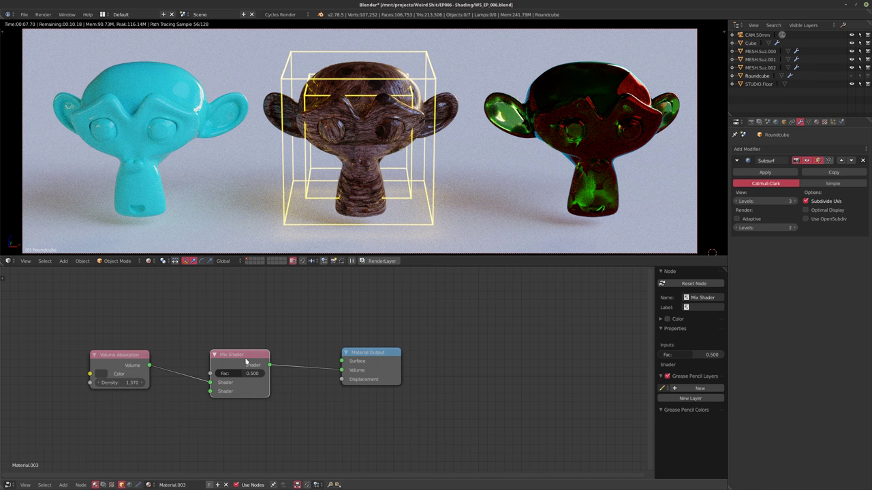
- Switch the Mix Shader node's type to Add Shader
{"action": "key", "text": "shift+s"}
{"action": "mouse_move", "coordinate": [232, 375]}
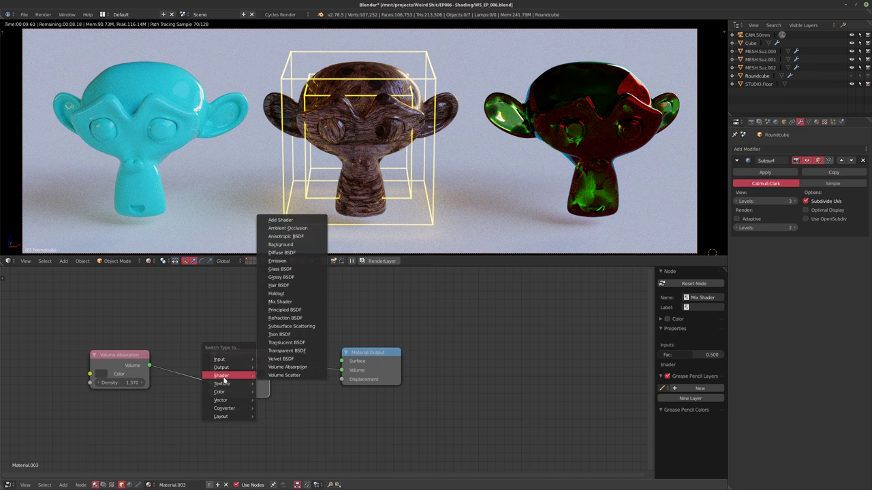
{"action": "left_click", "coordinate": [280, 220]}
- Add a Volume Scatter node below the Volume Absorption and connect it to the Add Shader's second Shader input
{"action": "key", "text": "Home"}
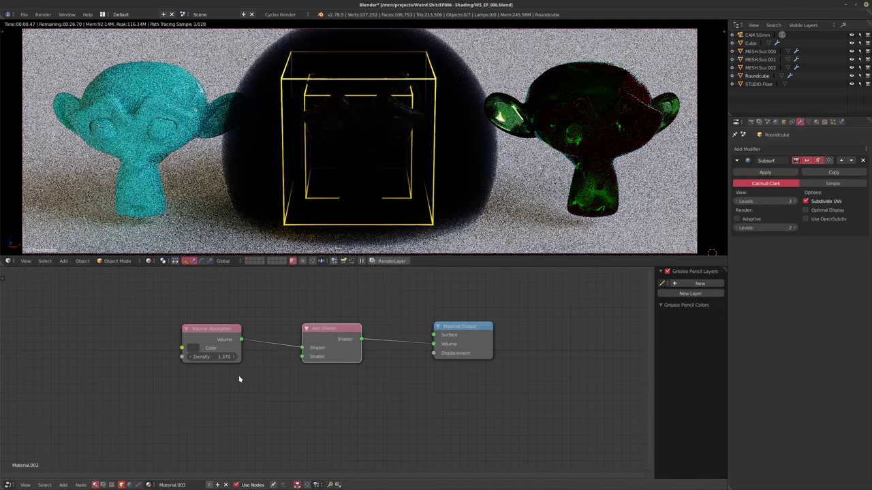
{"action": "scroll", "coordinate": [241, 374], "scroll_direction": "up", "scroll_amount": 1}
{"action": "key", "text": "shift+a"}
{"action": "mouse_move", "coordinate": [195, 406]}
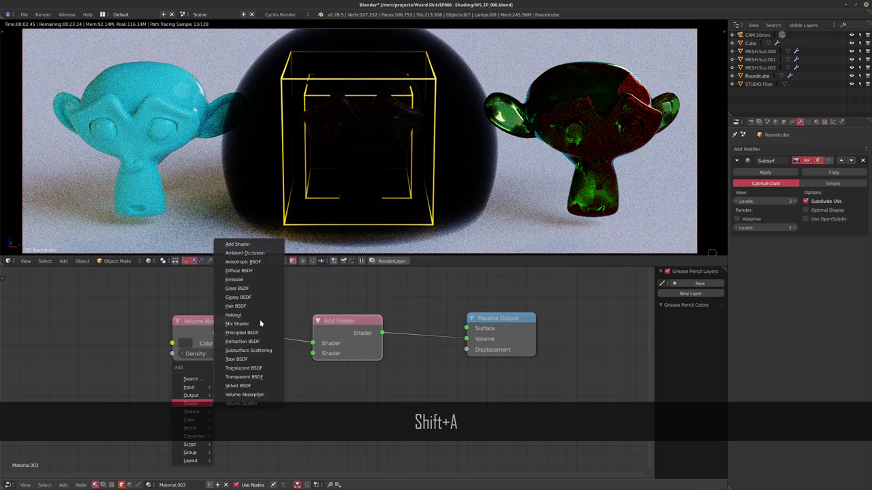
{"action": "left_click", "coordinate": [241, 403]}
{"action": "left_click", "coordinate": [170, 371]}
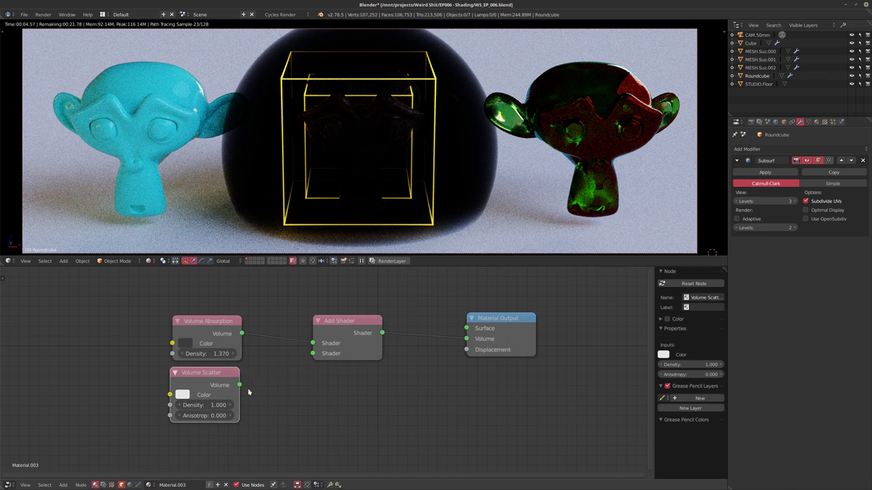
{"action": "left_click_drag", "start_coordinate": [239, 385], "coordinate": [313, 354]}
- Group the Volume Absorption, Volume Scatter and Add Shader nodes, and move the Group Input farther away from them
{"action": "middle_click_drag", "start_coordinate": [323, 365], "coordinate": [331, 383]}
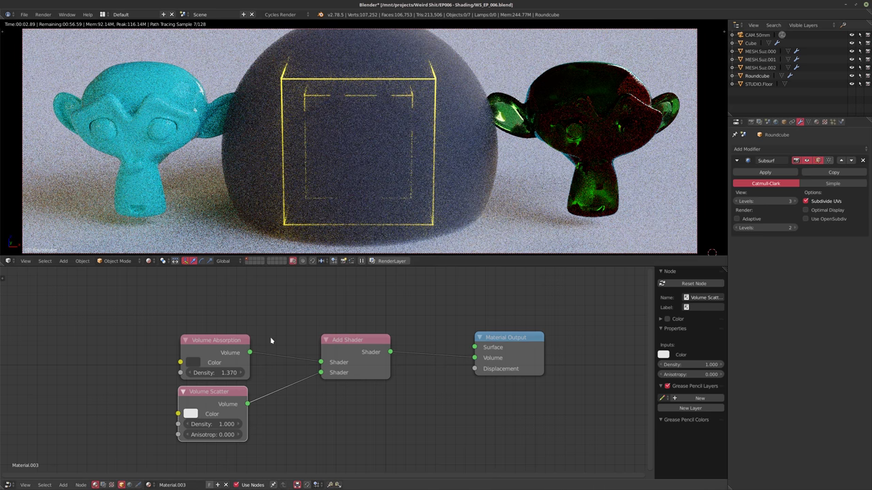
{"action": "left_click", "coordinate": [216, 338]}
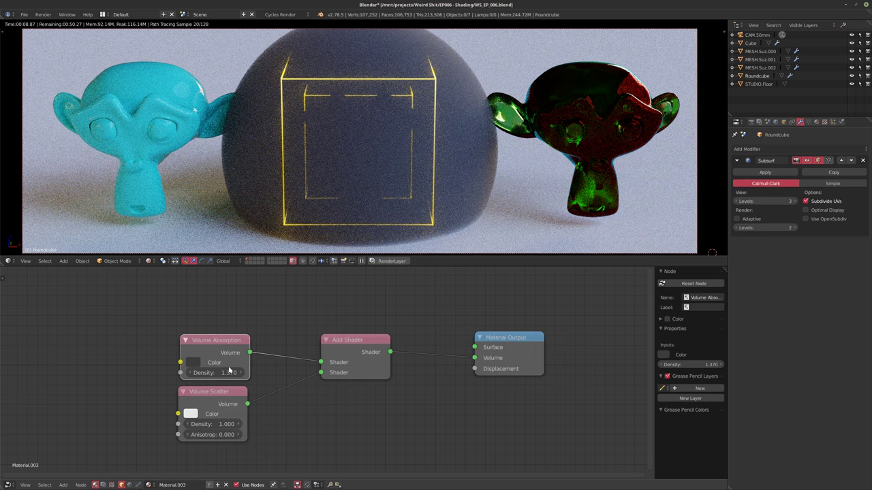
{"action": "left_click", "coordinate": [199, 402]}
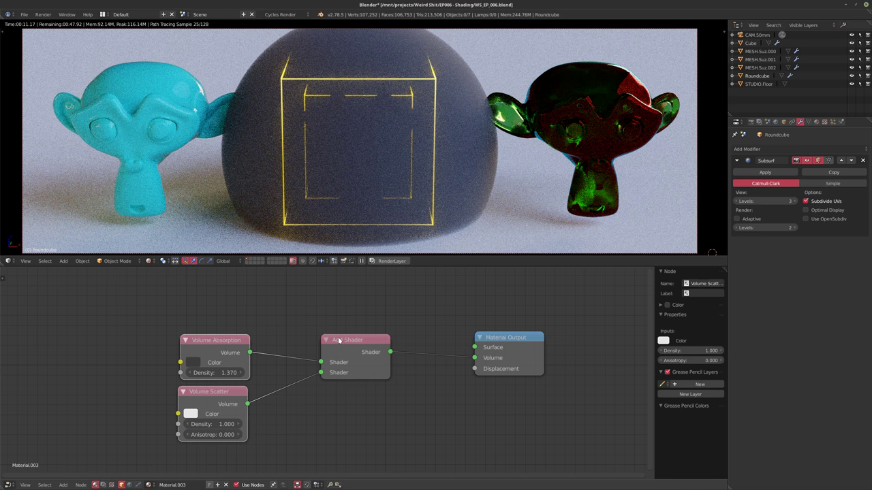
{"action": "left_click", "coordinate": [345, 350]}
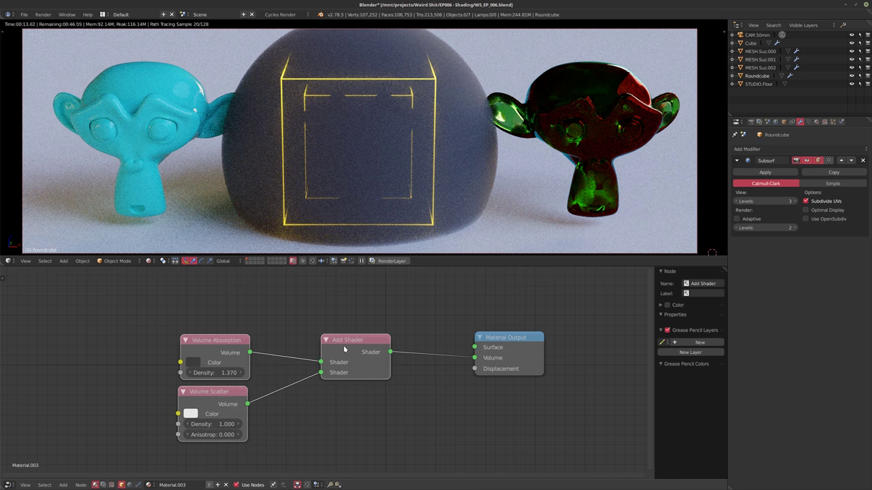
{"action": "key", "text": "ctrl+g"}
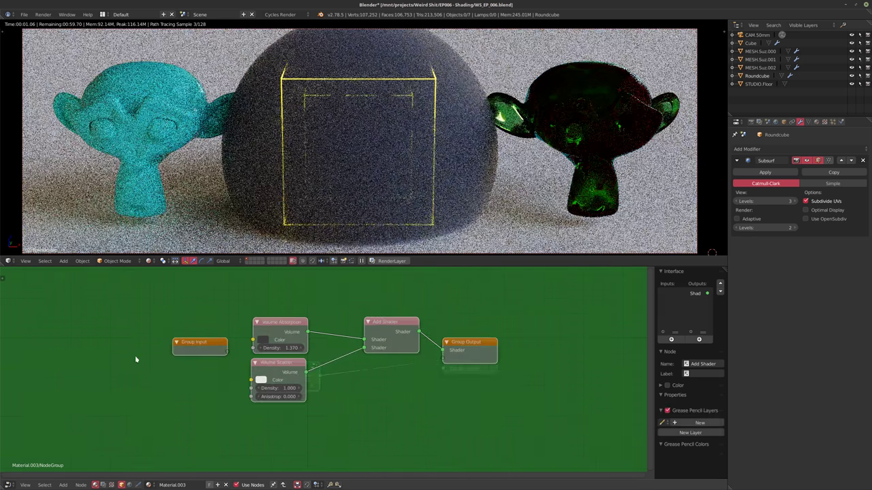
{"action": "left_click_drag", "start_coordinate": [199, 348], "coordinate": [162, 352]}
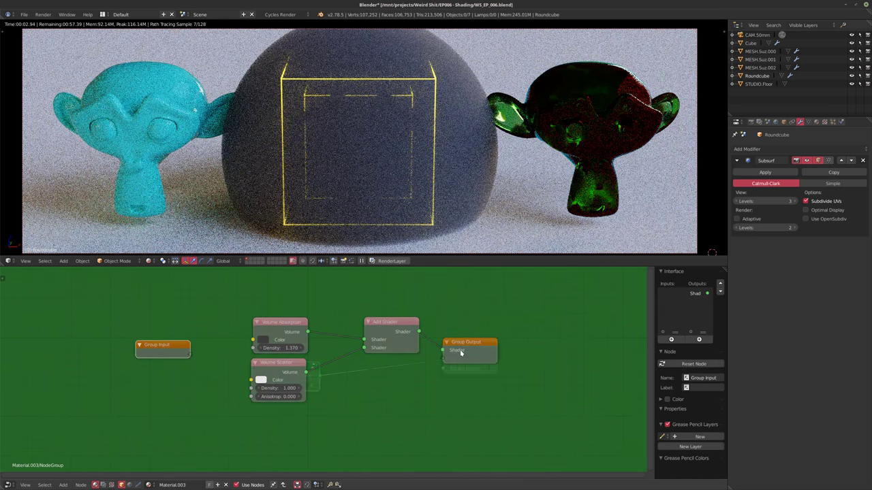
- Connect the Group Input to the Color inputs of both the Volume Absorption and Volume Scatter nodes inside the group
{"action": "key", "text": "Tab"}
{"action": "scroll", "coordinate": [318, 380], "scroll_direction": "up", "scroll_amount": 4}
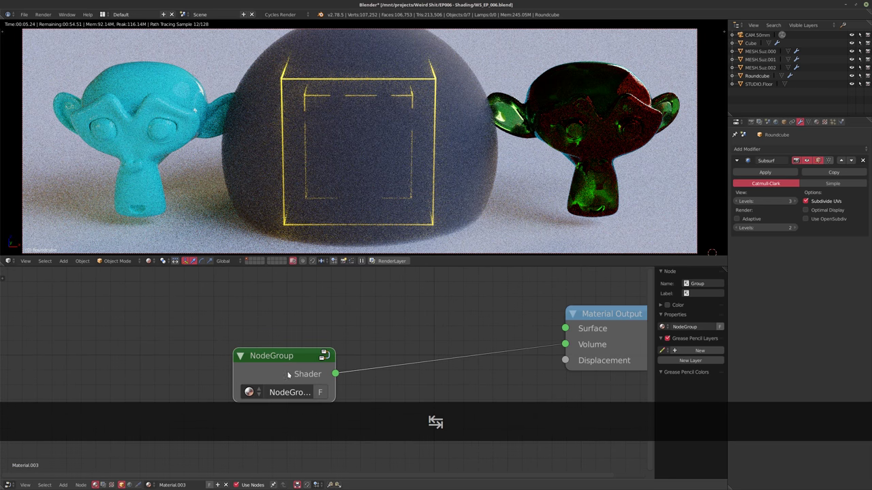
{"action": "key", "text": "Tab"}
{"action": "scroll", "coordinate": [318, 380], "scroll_direction": "down", "scroll_amount": 4}
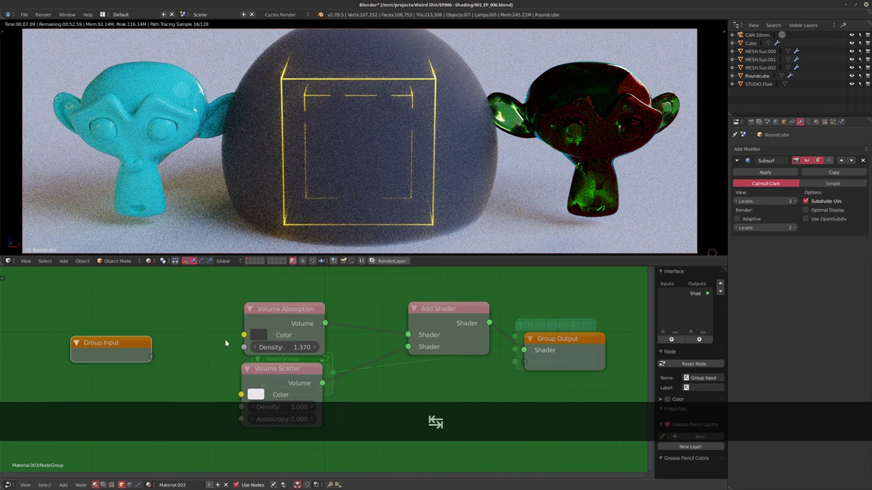
{"action": "left_click_drag", "start_coordinate": [150, 358], "coordinate": [242, 394]}
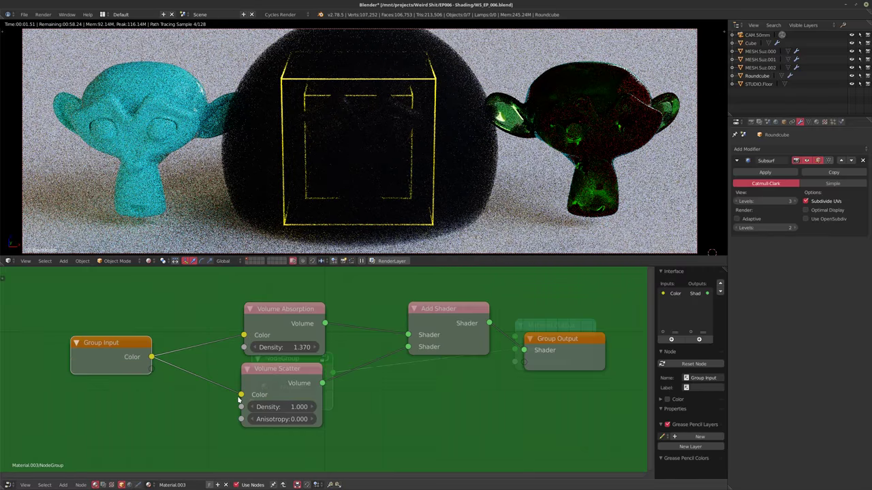
- Expose a separate Density input on the Group Input and link it to the Density of both volume nodes
{"action": "left_click_drag", "start_coordinate": [155, 359], "coordinate": [265, 348]}
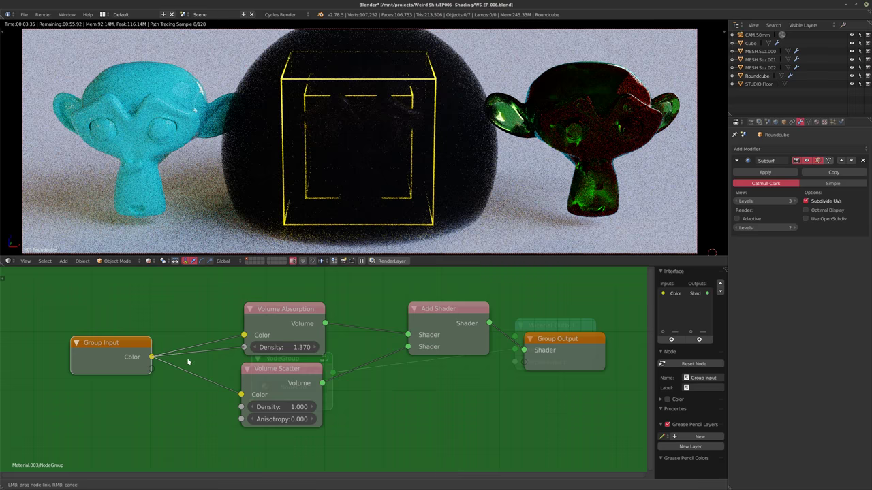
{"action": "left_click_drag", "start_coordinate": [188, 362], "coordinate": [244, 348]}
{"action": "left_click_drag", "start_coordinate": [151, 357], "coordinate": [242, 407]}
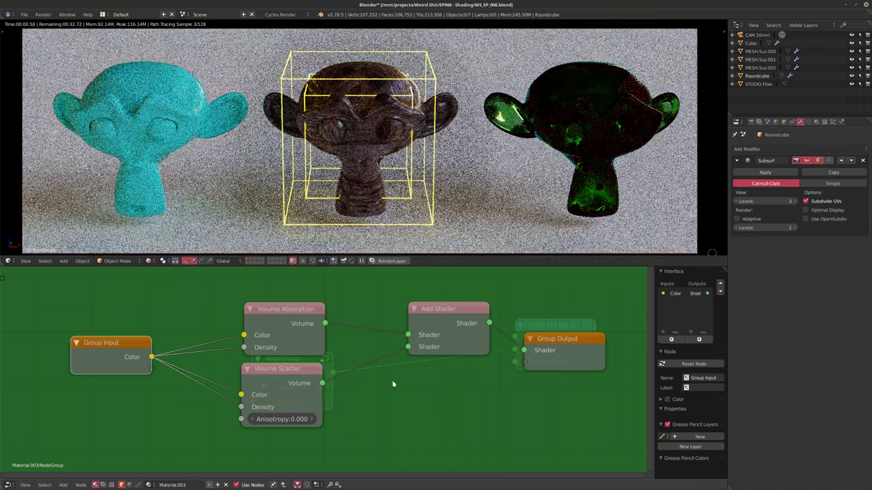
{"action": "left_click_drag", "start_coordinate": [152, 370], "coordinate": [243, 408]}
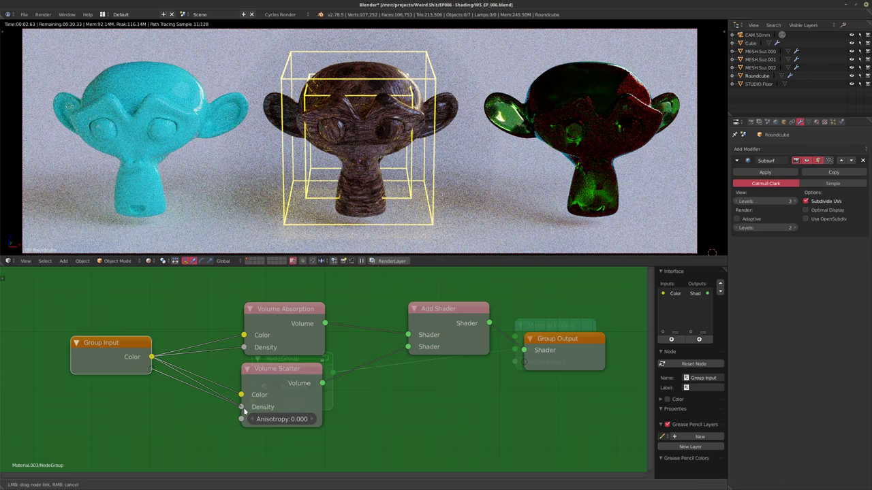
{"action": "left_click_drag", "start_coordinate": [152, 370], "coordinate": [244, 347]}
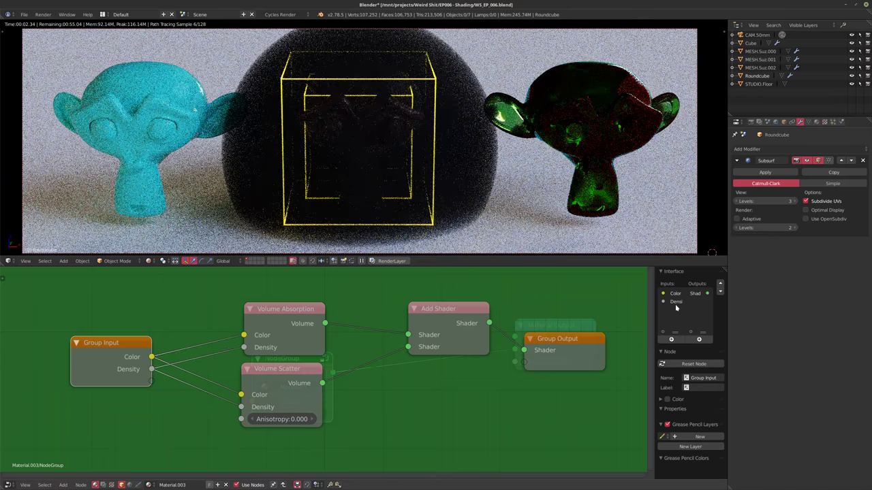
- Widen the node properties area and set the default value of the group's Color input to a brightness (V) of 0.906
{"action": "left_click", "coordinate": [675, 294]}
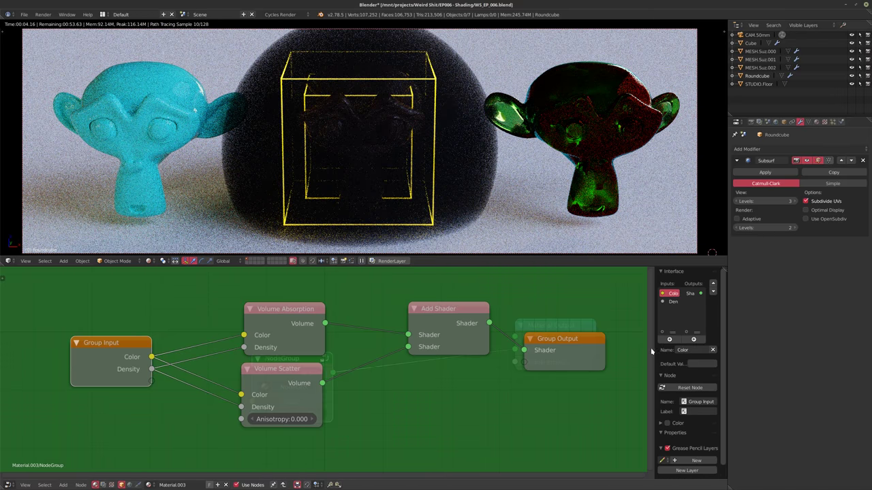
{"action": "left_click_drag", "start_coordinate": [652, 355], "coordinate": [613, 356]}
{"action": "left_click", "coordinate": [692, 363]}
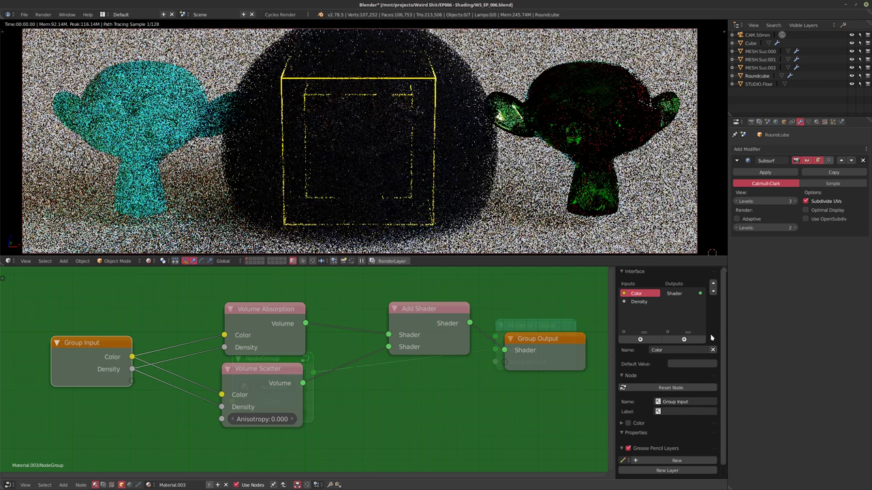
{"action": "left_click", "coordinate": [707, 343]}
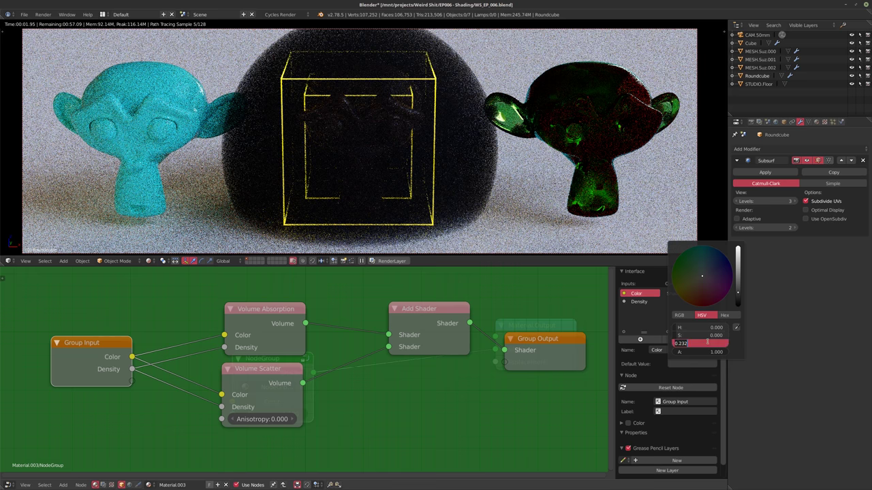
{"action": "type", "text": ".90"}
{"action": "key", "text": "Return"}
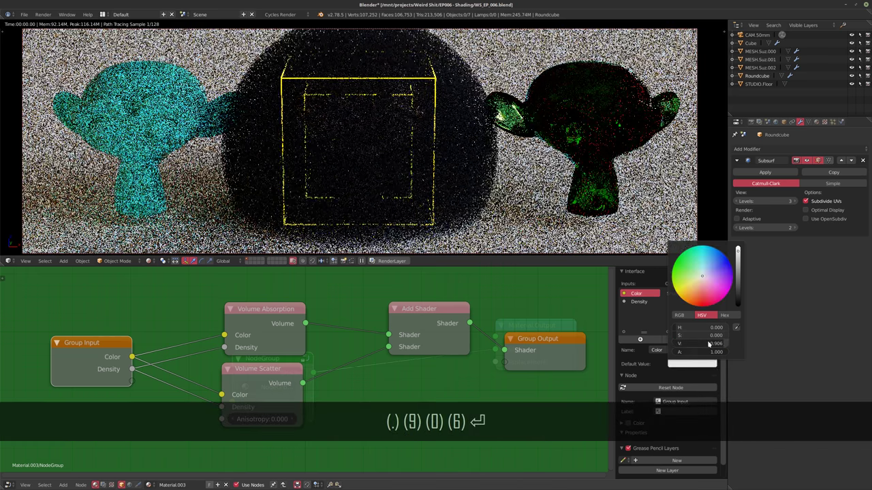
- Set the maximum of the group's Density input to 10
{"action": "left_click", "coordinate": [639, 302]}
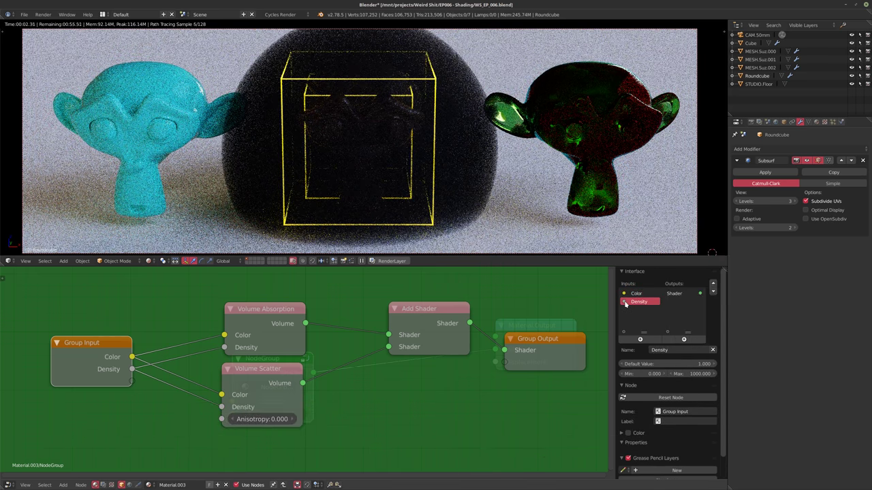
{"action": "left_click", "coordinate": [689, 374]}
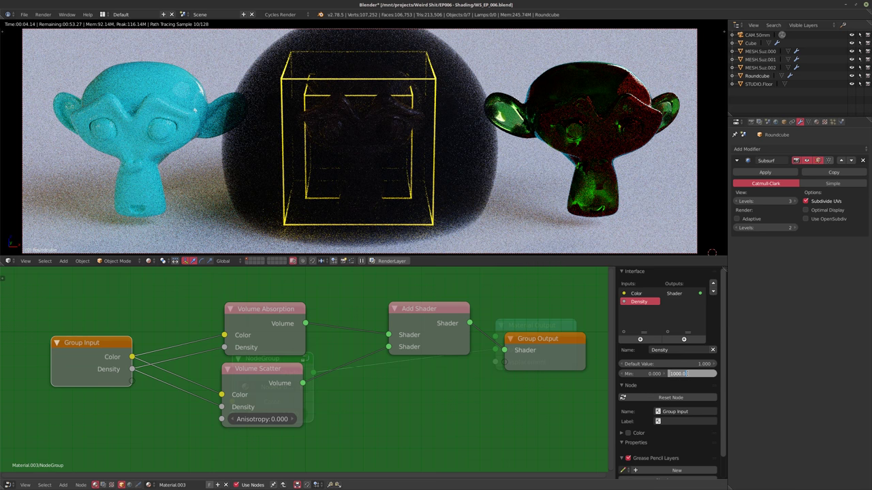
{"action": "type", "text": "10"}
{"action": "key", "text": "Return"}
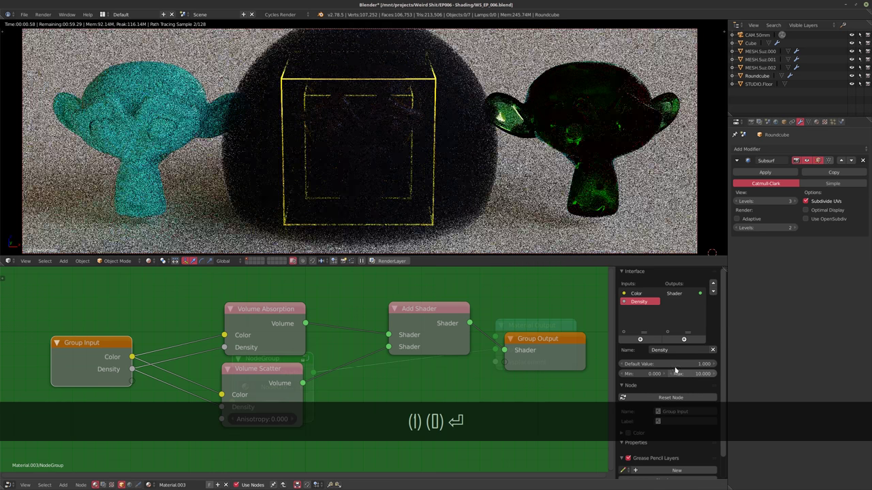
- Leave the group and set the NodeGroup node's Color to light grey and its Density to 0.480
{"action": "key", "text": "Tab"}
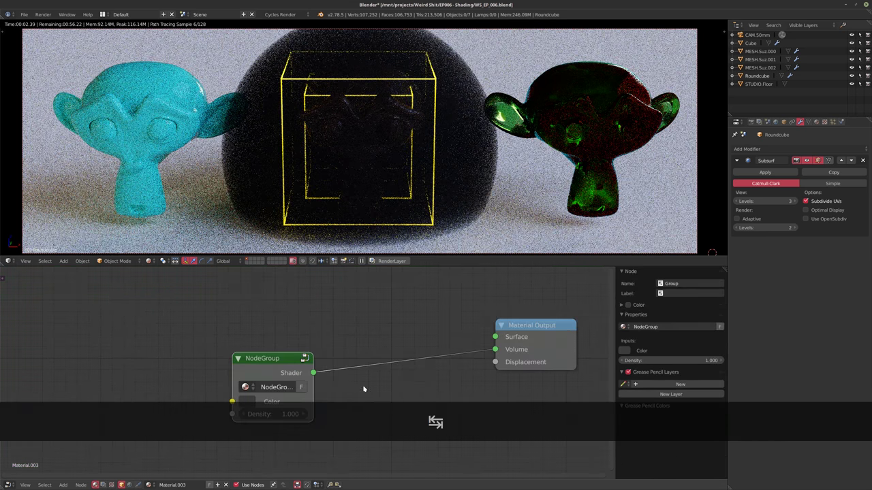
{"action": "left_click_drag", "start_coordinate": [251, 315], "coordinate": [241, 306]}
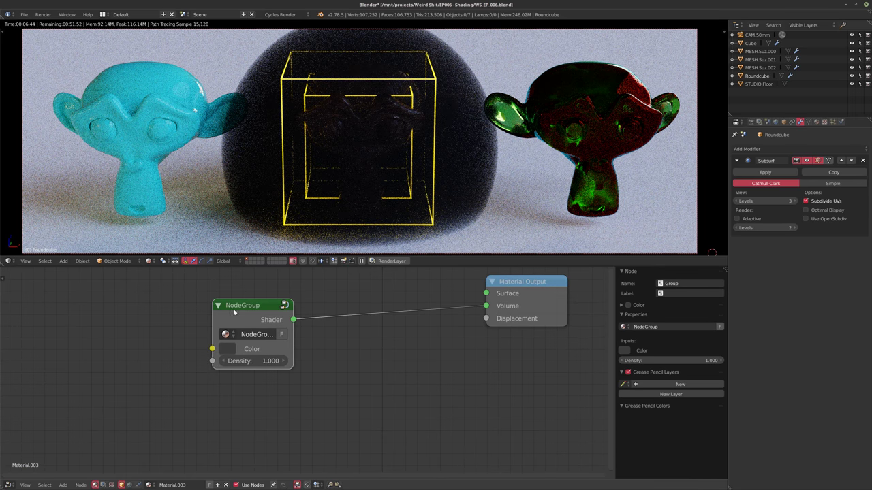
{"action": "left_click", "coordinate": [232, 350]}
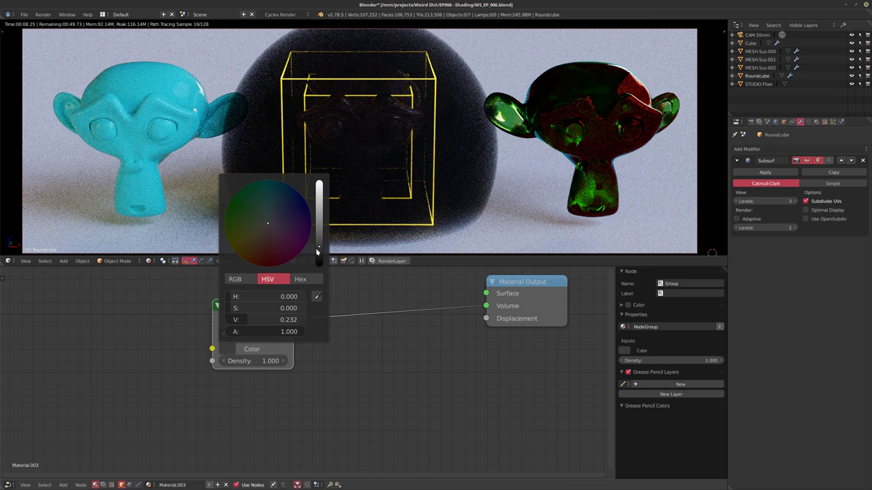
{"action": "left_click_drag", "start_coordinate": [317, 252], "coordinate": [318, 204]}
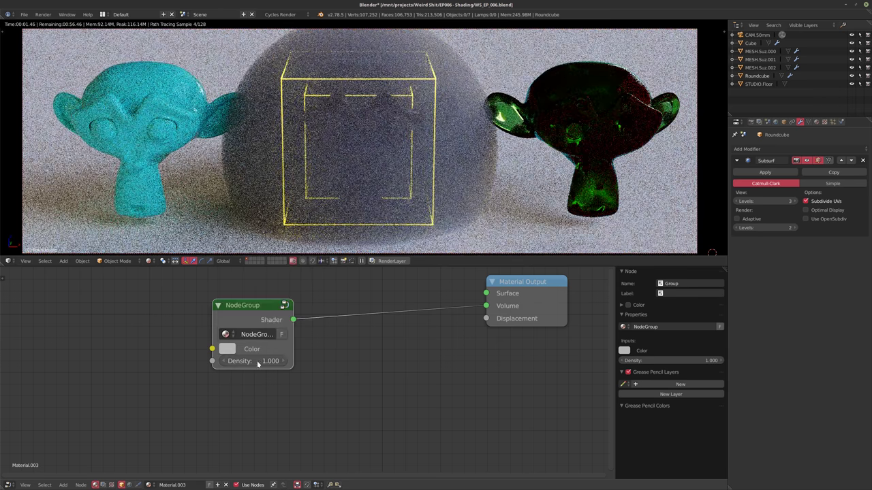
{"action": "mouse_move", "coordinate": [258, 365]}
{"action": "left_mouse_down"}
{"action": "mouse_move", "coordinate": [233, 361]}
{"action": "mouse_move", "coordinate": [252, 365]}
{"action": "left_mouse_up"}
- Move the NodeGroup node lower and disconnect it from the Material Output's Volume
{"action": "middle_click_drag", "start_coordinate": [417, 354], "coordinate": [360, 417]}
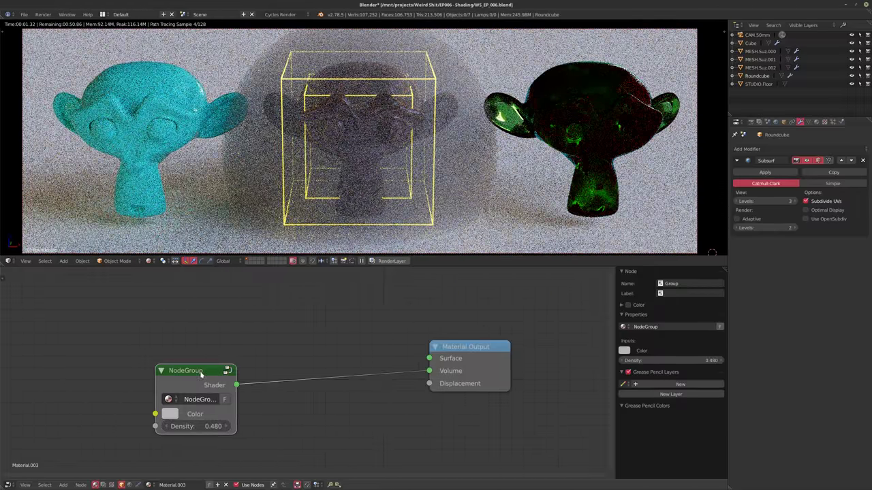
{"action": "middle_click_drag", "start_coordinate": [270, 398], "coordinate": [307, 354]}
{"action": "scroll", "coordinate": [280, 348], "scroll_direction": "down", "scroll_amount": 2}
{"action": "left_click_drag", "start_coordinate": [237, 347], "coordinate": [237, 336]}
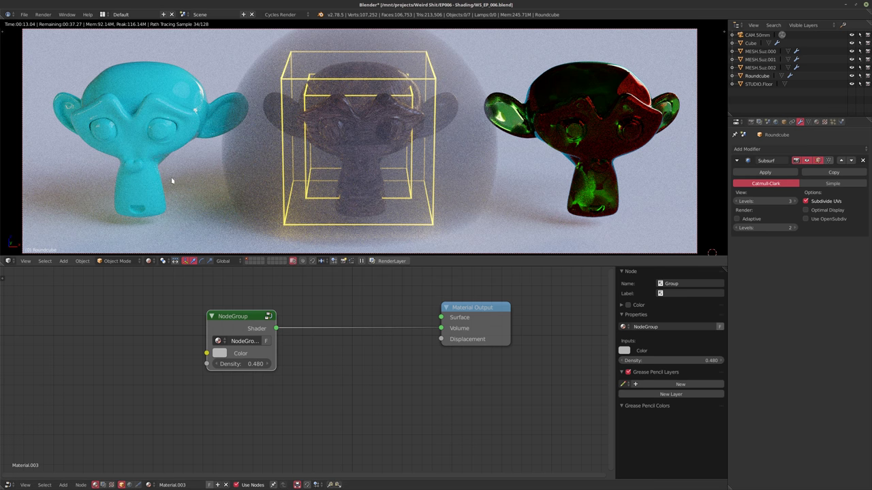
{"action": "scroll", "coordinate": [227, 394], "scroll_direction": "down", "scroll_amount": 2}
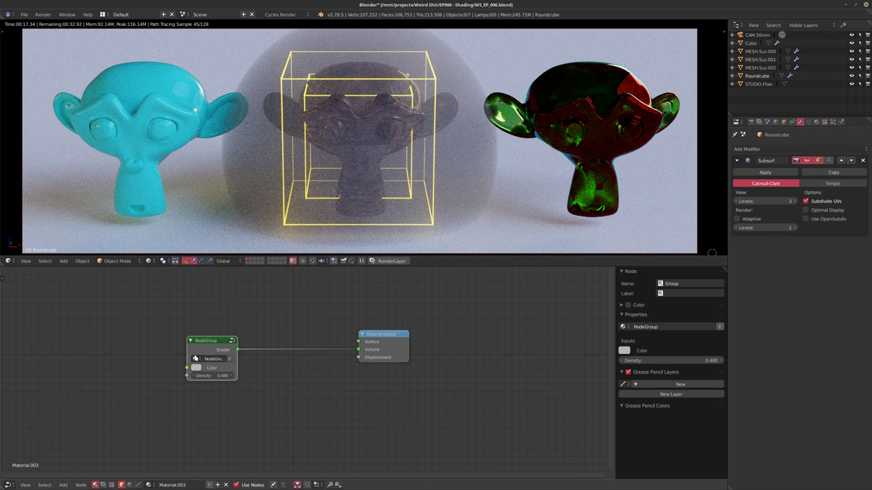
{"action": "left_click_drag", "start_coordinate": [190, 341], "coordinate": [162, 401]}
{"action": "key", "text": "h"}
{"action": "left_click_drag", "start_coordinate": [358, 342], "coordinate": [316, 390]}
{"action": "middle_click_drag", "start_coordinate": [316, 390], "coordinate": [385, 425]}
{"action": "scroll", "coordinate": [385, 425], "scroll_direction": "up", "scroll_amount": 1}
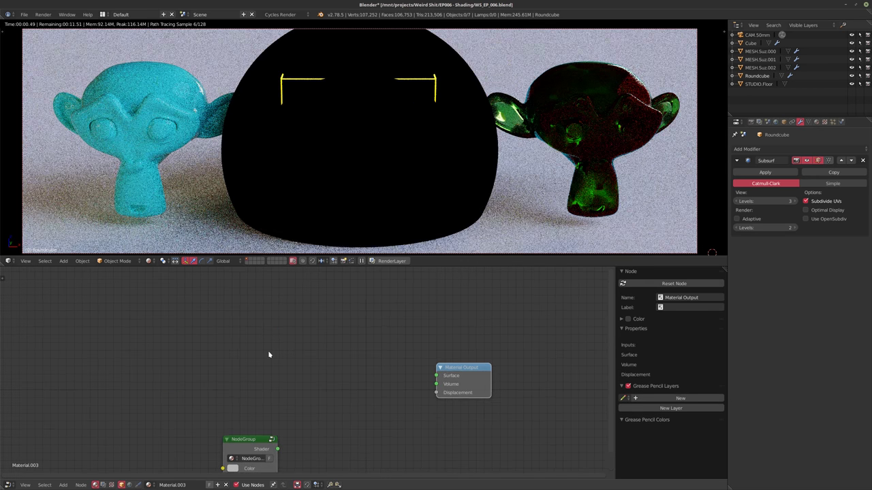
- Add the existing mHolo group above the NodeGroup node and widen it so its input names are readable
{"action": "key", "text": "shift+a"}
{"action": "mouse_move", "coordinate": [256, 402]}
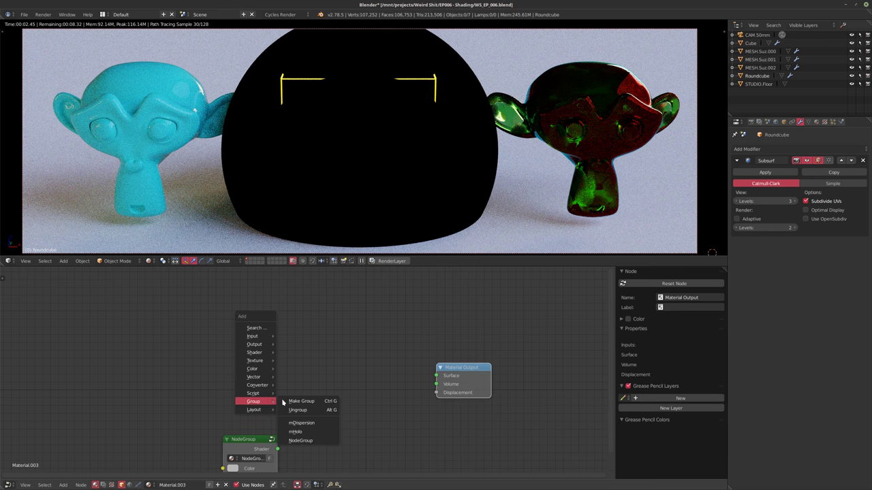
{"action": "left_click", "coordinate": [310, 431]}
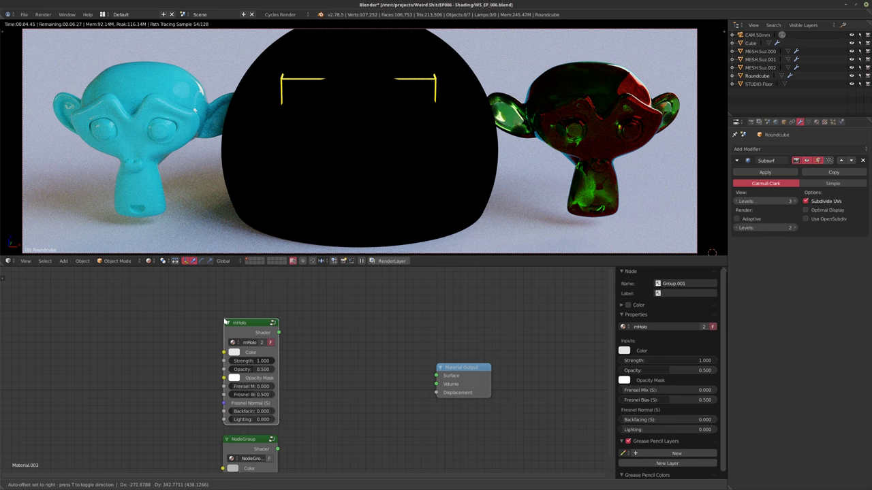
{"action": "left_click_drag", "start_coordinate": [275, 363], "coordinate": [299, 364]}
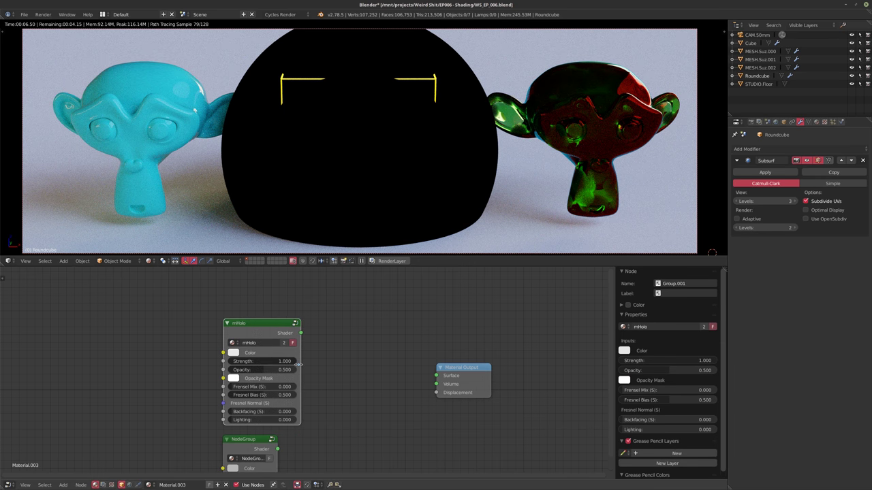
{"action": "left_click_drag", "start_coordinate": [259, 331], "coordinate": [239, 326]}
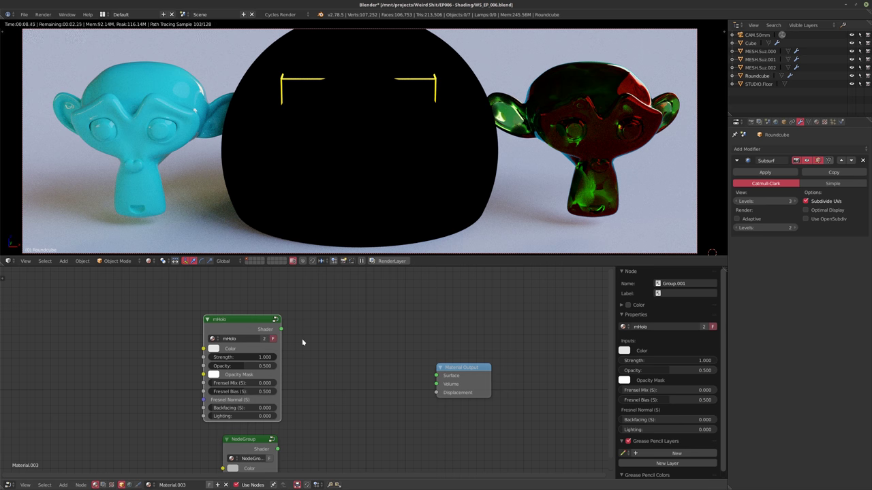
{"action": "scroll", "coordinate": [317, 331], "scroll_direction": "up", "scroll_amount": 1}
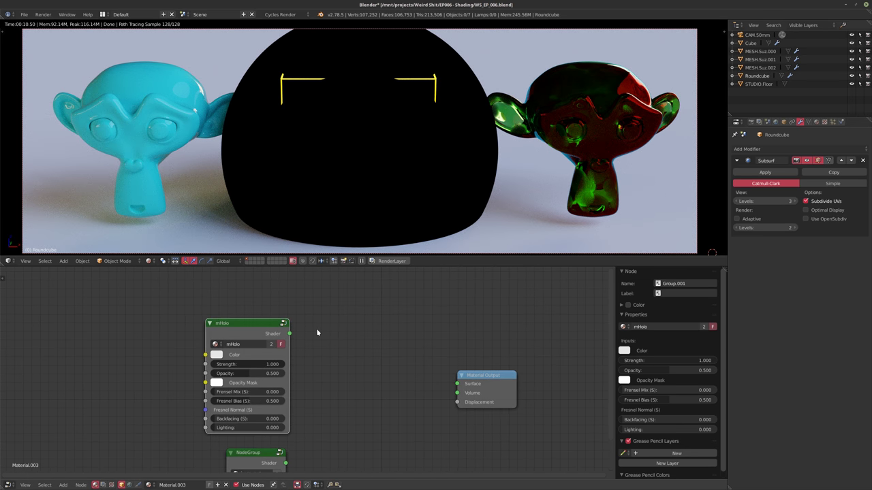
- Try adding the mHolo group above the Emission node in the Cube's material, and delete it again
{"action": "right_click", "coordinate": [436, 86]}
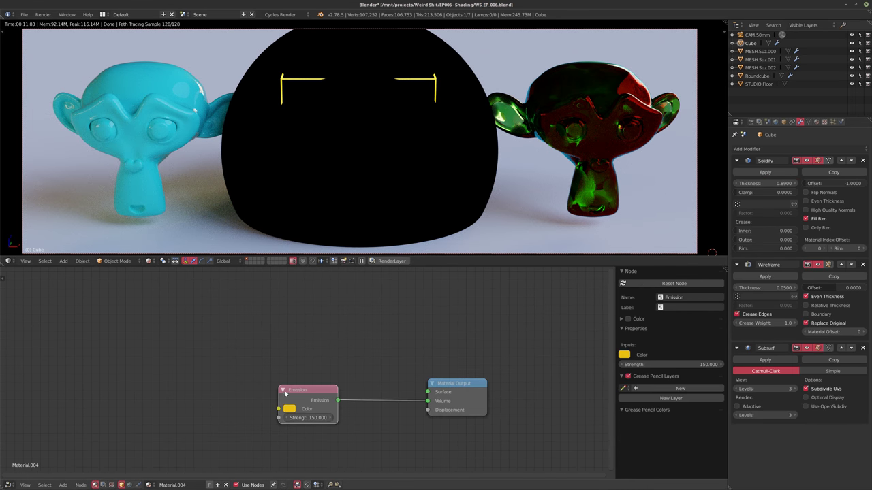
{"action": "key", "text": "shift+a"}
{"action": "mouse_move", "coordinate": [261, 338]}
{"action": "left_click", "coordinate": [287, 366]}
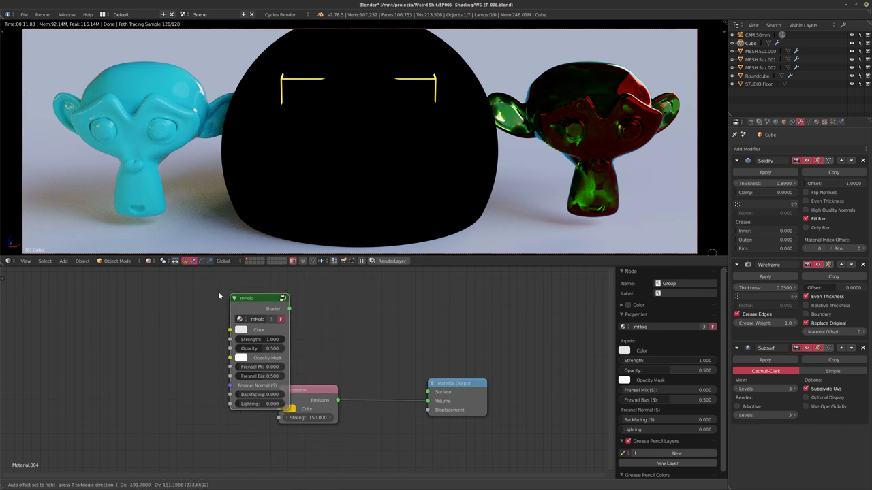
{"action": "left_click", "coordinate": [267, 373]}
{"action": "left_click", "coordinate": [289, 401]}
{"action": "left_click_drag", "start_coordinate": [306, 393], "coordinate": [232, 435]}
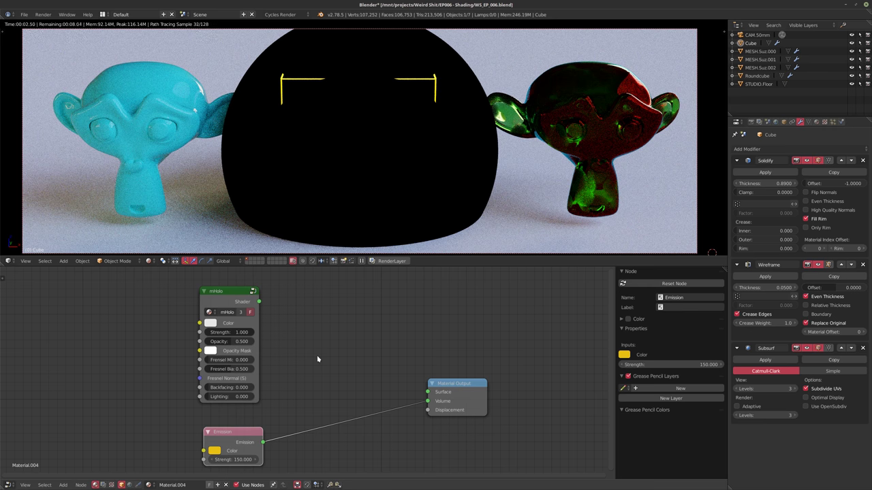
{"action": "left_click", "coordinate": [219, 297]}
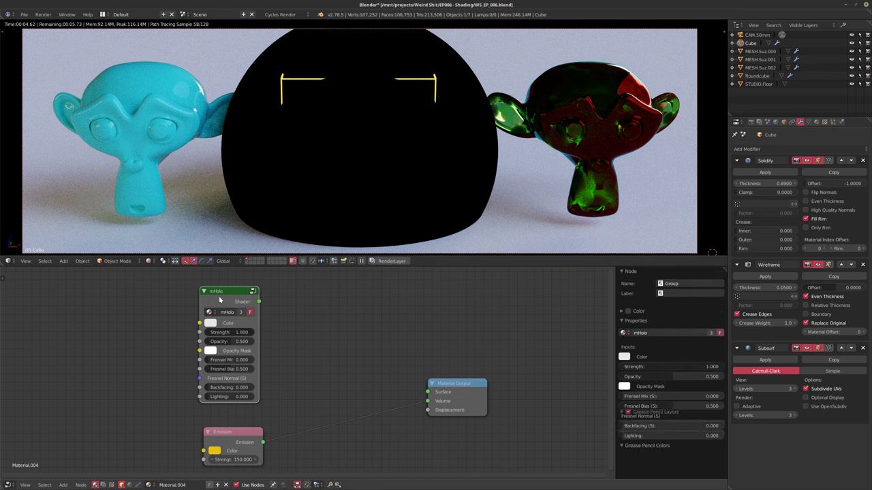
{"action": "key", "text": "Delete"}
- Add the mHolo group above the Layer Weight node in the cyan monkey head's material and widen it
{"action": "right_click", "coordinate": [174, 180]}
{"action": "middle_click_drag", "start_coordinate": [226, 350], "coordinate": [211, 399]}
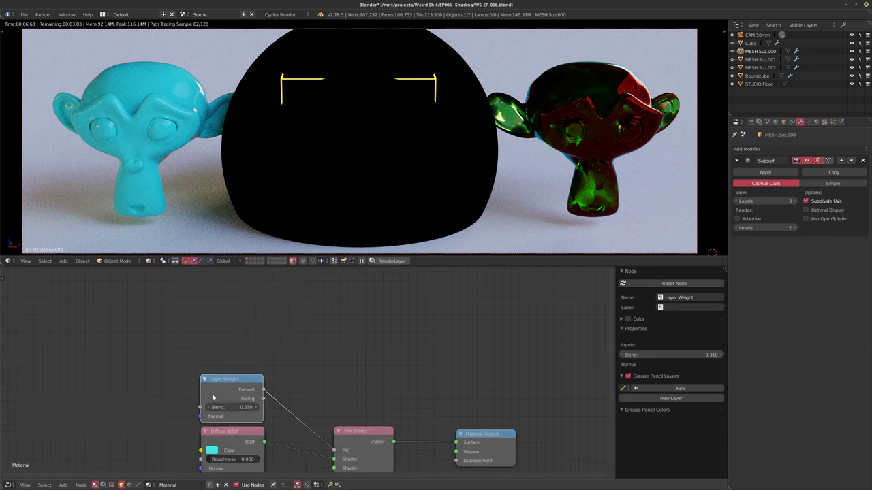
{"action": "scroll", "coordinate": [211, 399], "scroll_direction": "down", "scroll_amount": 2}
{"action": "key", "text": "shift+a"}
{"action": "mouse_move", "coordinate": [222, 319]}
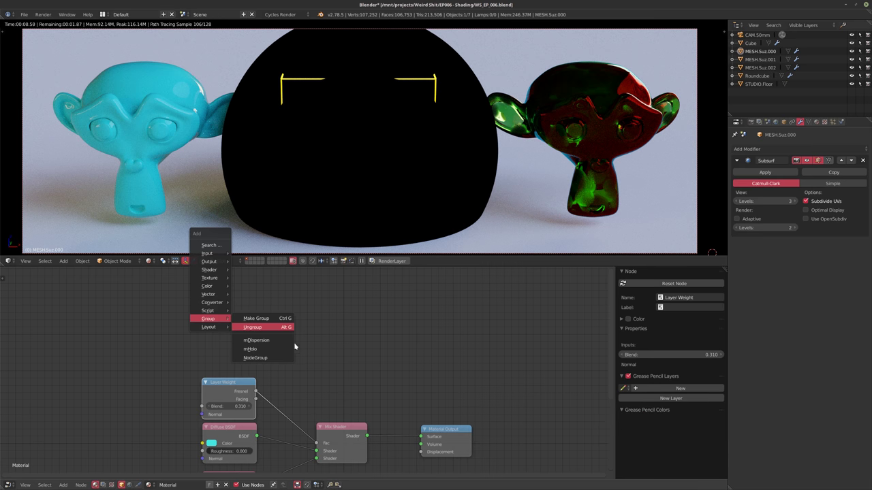
{"action": "left_click", "coordinate": [265, 349]}
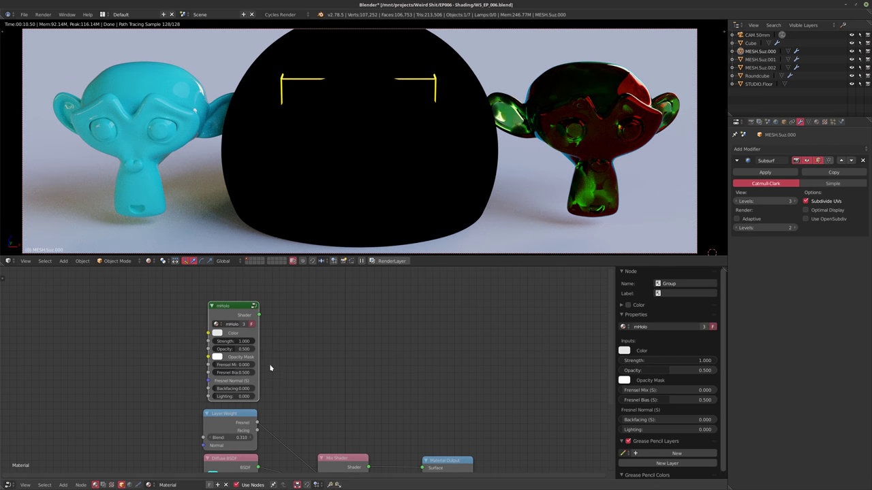
{"action": "left_click_drag", "start_coordinate": [257, 352], "coordinate": [280, 349]}
{"action": "left_click_drag", "start_coordinate": [244, 308], "coordinate": [220, 307]}
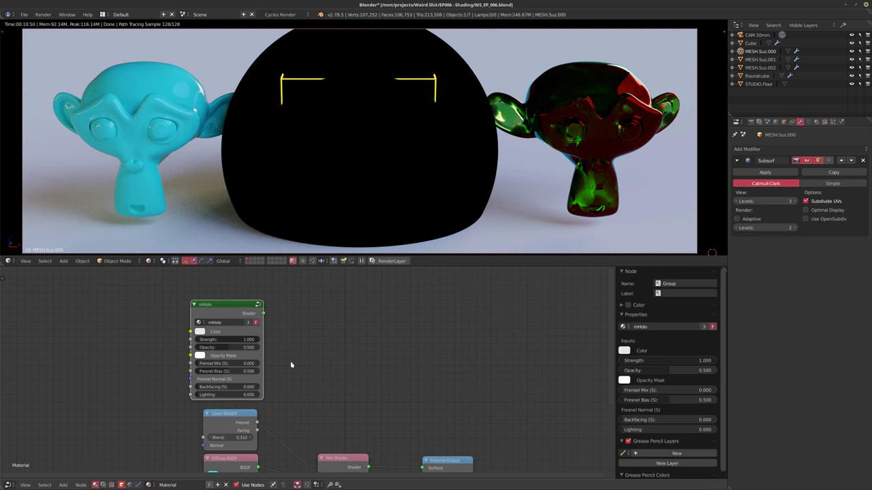
- Connect the mHolo group's Shader output to the Material Output's Surface in the cyan monkey head's material
{"action": "scroll", "coordinate": [291, 365], "scroll_direction": "up", "scroll_amount": 1}
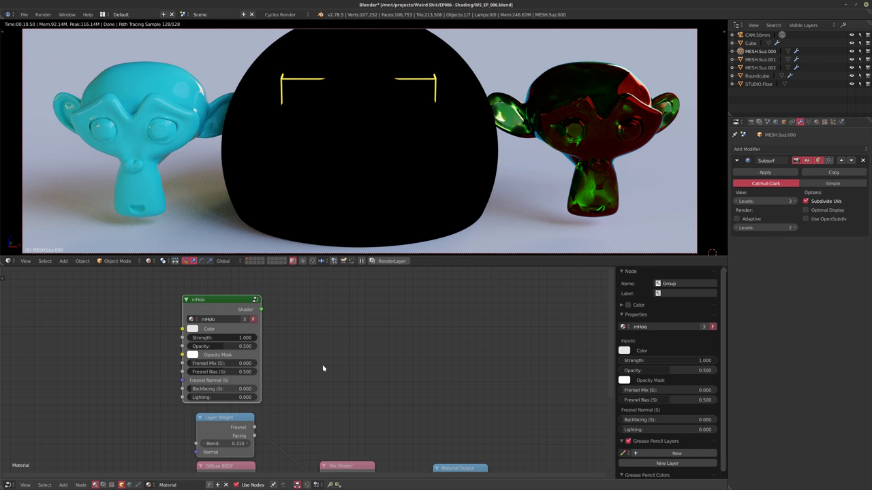
{"action": "middle_click_drag", "start_coordinate": [322, 379], "coordinate": [383, 372]}
{"action": "scroll", "coordinate": [395, 365], "scroll_direction": "down", "scroll_amount": 1}
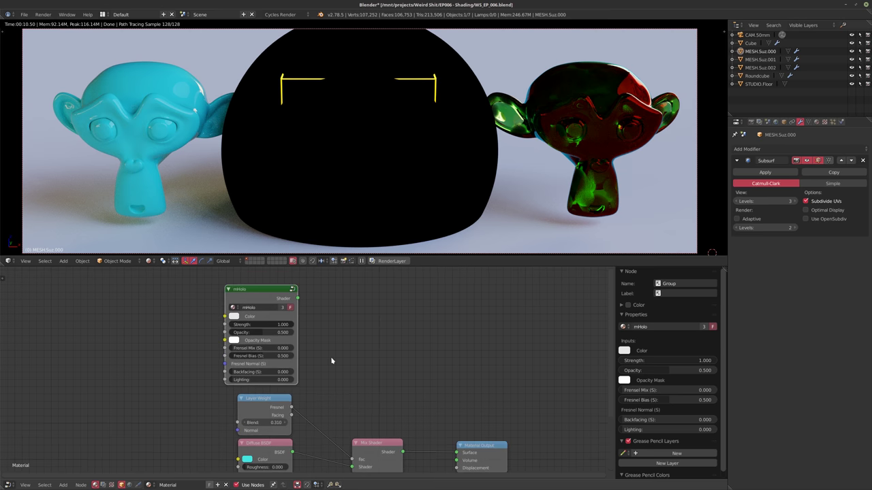
{"action": "left_click", "coordinate": [254, 300], "text": "ctrl+shift"}
{"action": "middle_click_drag", "start_coordinate": [305, 329], "coordinate": [397, 358]}
{"action": "scroll", "coordinate": [397, 358], "scroll_direction": "up", "scroll_amount": 3}
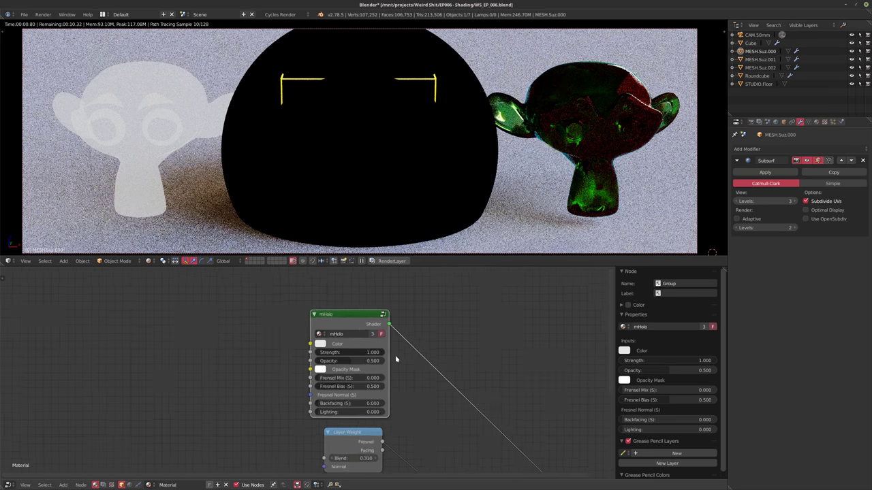
- Hide the Roundcube object and isolate the MESH.Suz.000 monkey head in local view
{"action": "left_click", "coordinate": [852, 75]}
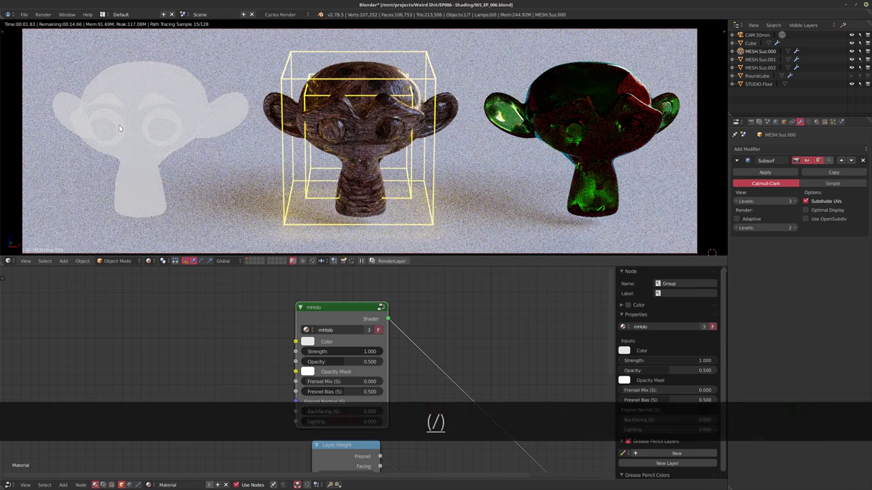
{"action": "key", "text": "KP_Divide"}
{"action": "middle_click_drag", "start_coordinate": [379, 141], "coordinate": [429, 179]}
{"action": "middle_click_drag", "start_coordinate": [362, 188], "coordinate": [436, 172]}
{"action": "middle_click_drag", "start_coordinate": [494, 367], "coordinate": [403, 336]}
{"action": "scroll", "coordinate": [403, 336], "scroll_direction": "down", "scroll_amount": 4}
{"action": "scroll", "coordinate": [324, 348], "scroll_direction": "up", "scroll_amount": 1}
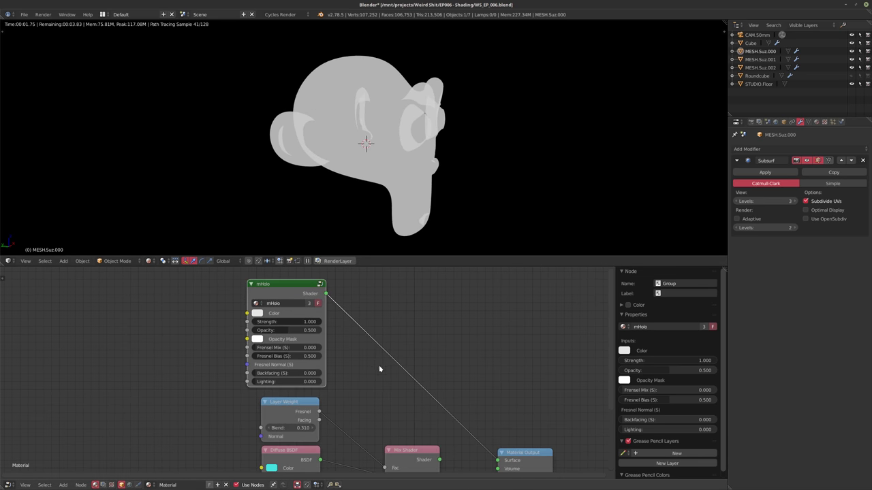
{"action": "middle_click_drag", "start_coordinate": [379, 369], "coordinate": [369, 374]}
{"action": "scroll", "coordinate": [367, 357], "scroll_direction": "up", "scroll_amount": 1}
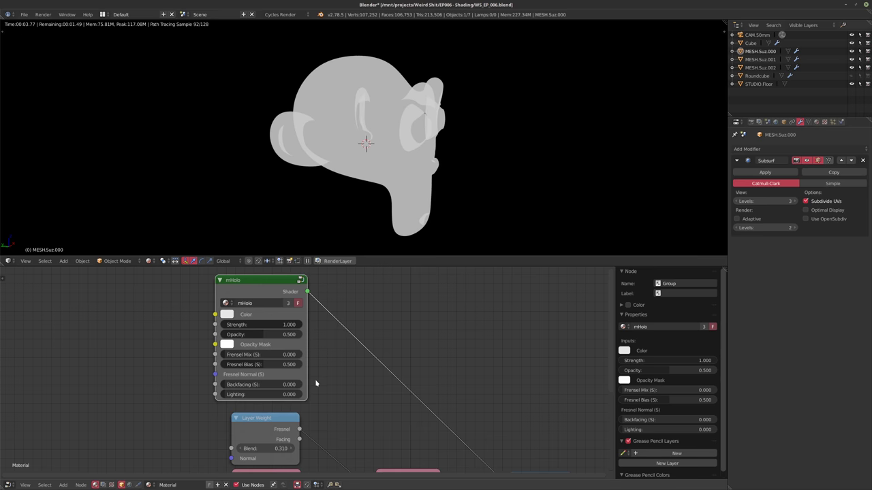
- Try the mHolo group on the Material Output's Volume in front view, and return its link to Surface
{"action": "middle_click_drag", "start_coordinate": [315, 384], "coordinate": [285, 373]}
{"action": "scroll", "coordinate": [331, 399], "scroll_direction": "down", "scroll_amount": 2}
{"action": "middle_click_drag", "start_coordinate": [455, 466], "coordinate": [453, 447]}
{"action": "left_click_drag", "start_coordinate": [453, 448], "coordinate": [453, 457]}
{"action": "middle_click_drag", "start_coordinate": [306, 334], "coordinate": [316, 361]}
{"action": "middle_click_drag", "start_coordinate": [438, 121], "coordinate": [499, 154]}
{"action": "key", "text": "KP_1"}
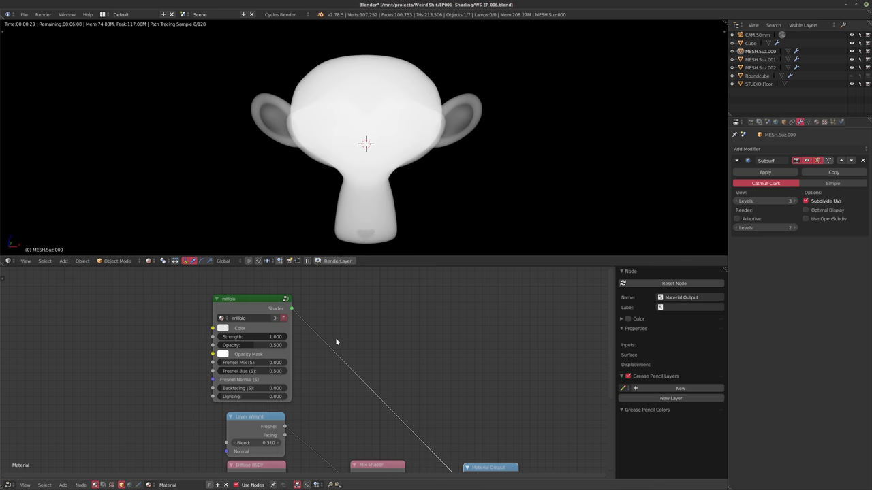
{"action": "scroll", "coordinate": [354, 368], "scroll_direction": "down", "scroll_amount": 1}
{"action": "middle_click_drag", "start_coordinate": [361, 379], "coordinate": [341, 343]}
{"action": "middle_click_drag", "start_coordinate": [243, 303], "coordinate": [224, 311]}
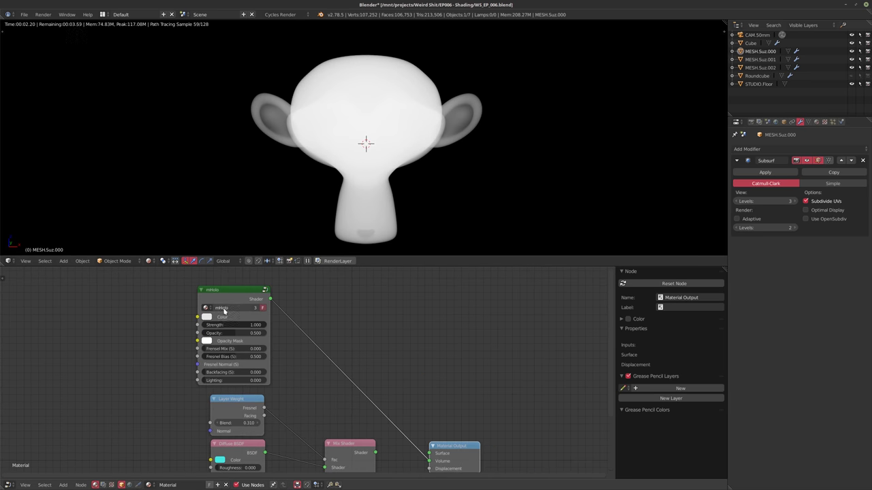
{"action": "left_click_drag", "start_coordinate": [429, 461], "coordinate": [429, 454]}
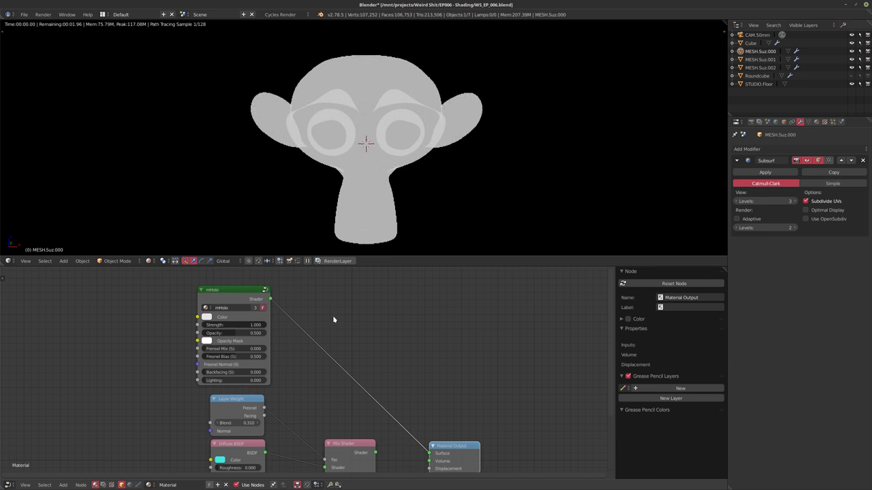
- Adjust the mHolo group's Opacity to 0.510
{"action": "middle_click_drag", "start_coordinate": [310, 294], "coordinate": [404, 341]}
{"action": "scroll", "coordinate": [408, 368], "scroll_direction": "up", "scroll_amount": 3}
{"action": "middle_click_drag", "start_coordinate": [412, 372], "coordinate": [412, 324]}
{"action": "scroll", "coordinate": [338, 329], "scroll_direction": "up", "scroll_amount": 1}
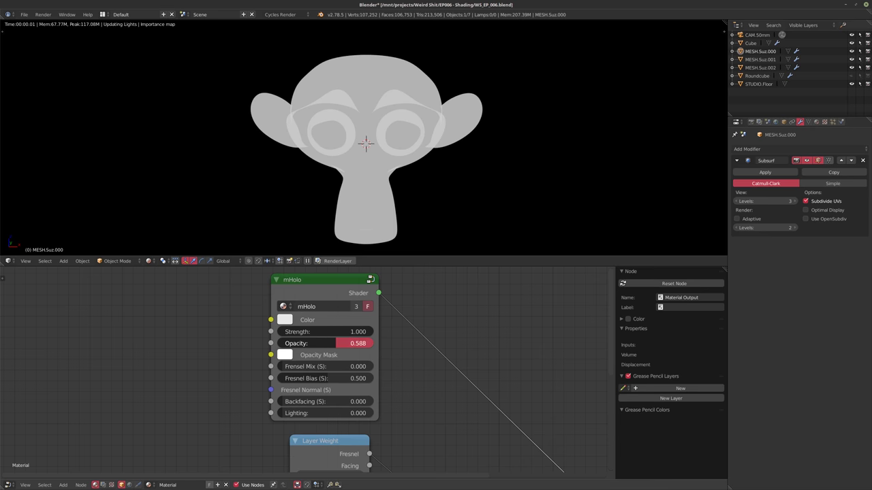
{"action": "left_click_drag", "start_coordinate": [334, 343], "coordinate": [362, 344]}
{"action": "right_click", "coordinate": [363, 343]}
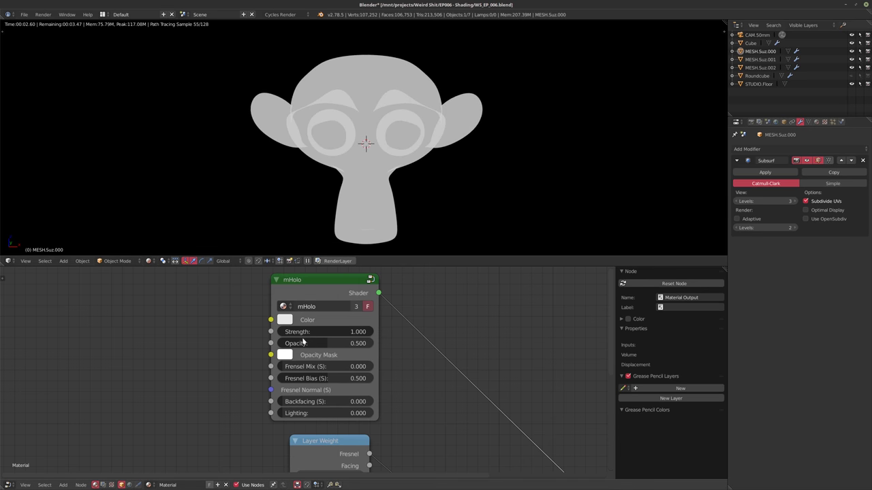
- Try linking a Voronoi Texture's Color to the mHolo group's Opacity Mask, and delete the texture again
{"action": "key", "text": "shift+a"}
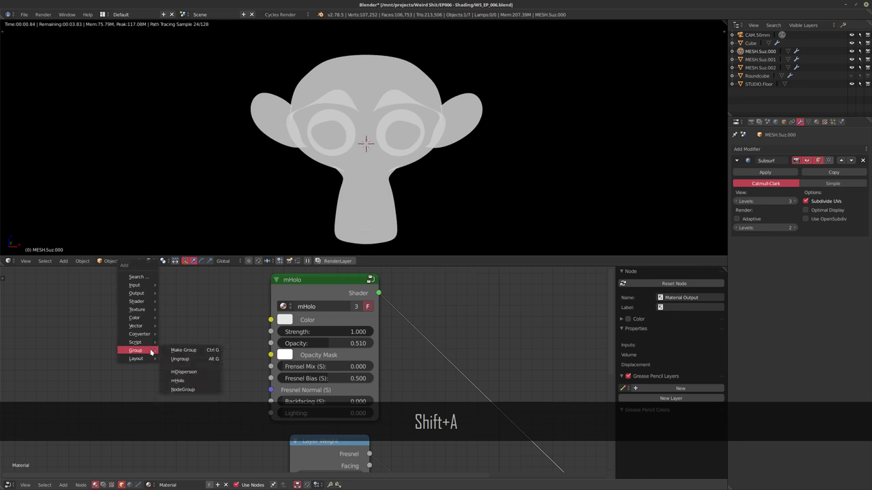
{"action": "mouse_move", "coordinate": [136, 307]}
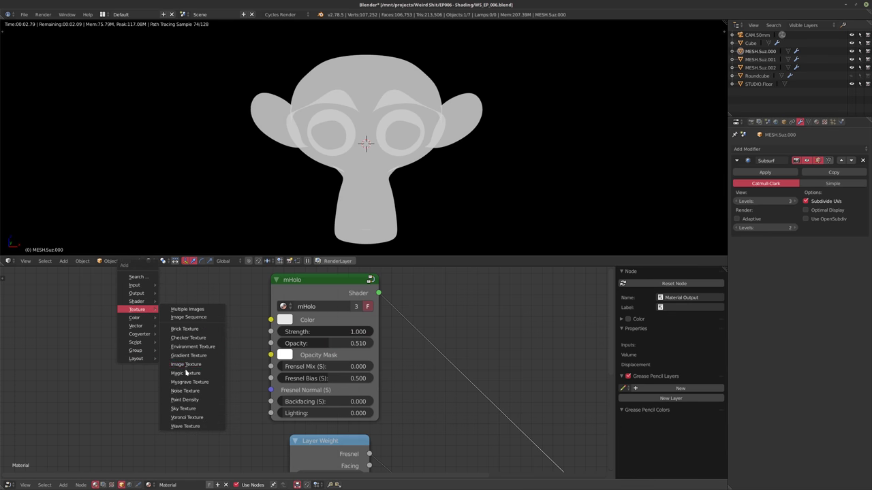
{"action": "left_click", "coordinate": [189, 418]}
{"action": "left_click_drag", "start_coordinate": [158, 337], "coordinate": [271, 355]}
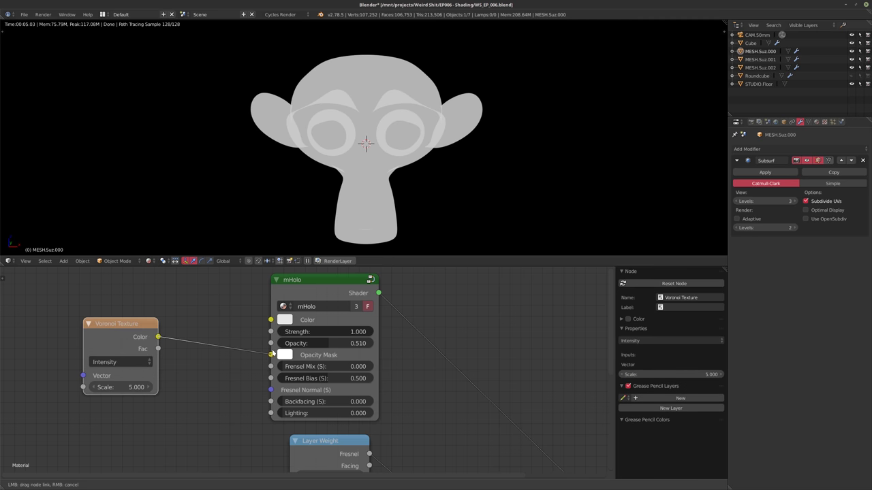
{"action": "middle_click_drag", "start_coordinate": [421, 202], "coordinate": [307, 170]}
{"action": "left_click_drag", "start_coordinate": [271, 355], "coordinate": [141, 334]}
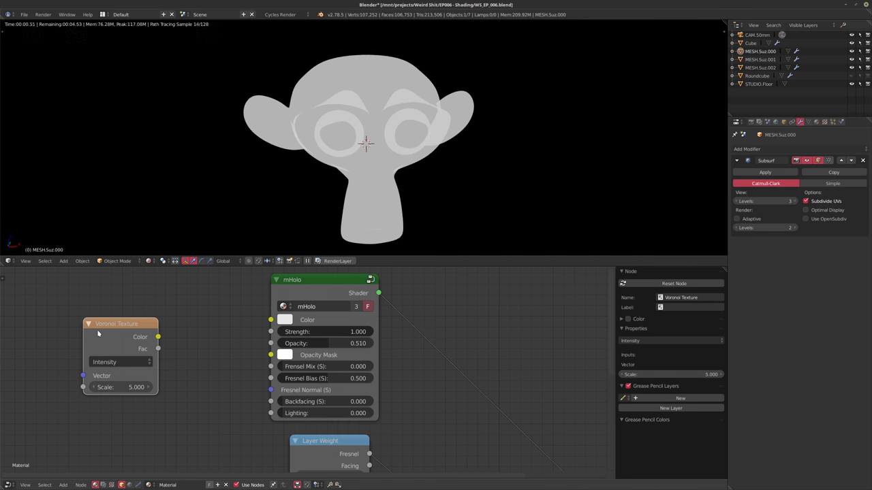
{"action": "key", "text": "Delete"}
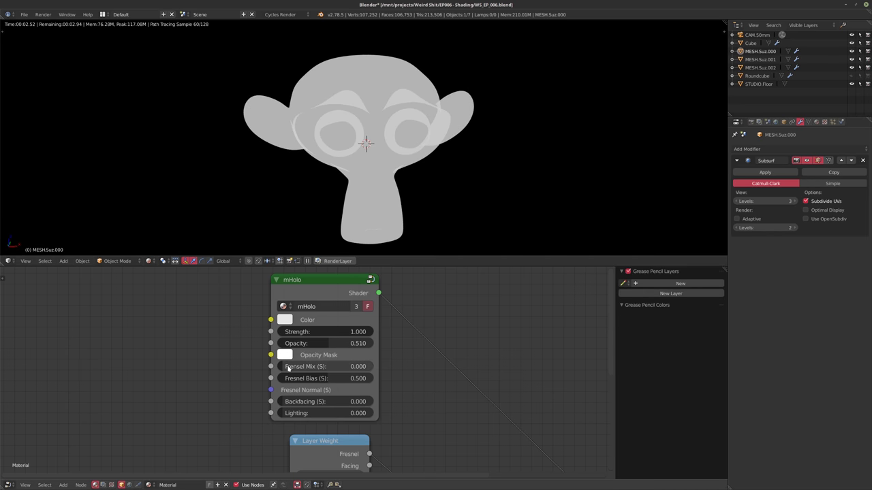
- Set the mHolo group's Frensel Mix to 1.000 and its Fresnel Bias to 0.358
{"action": "left_click_drag", "start_coordinate": [289, 368], "coordinate": [385, 368]}
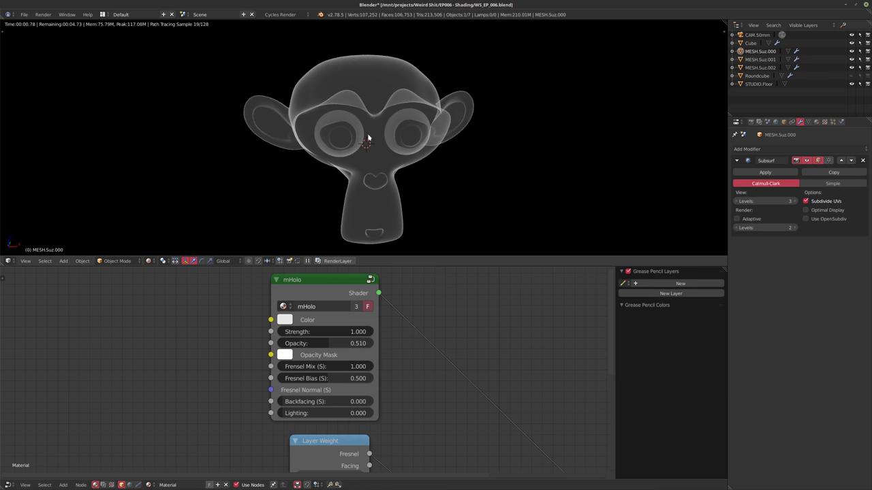
{"action": "mouse_move", "coordinate": [370, 136]}
{"action": "middle_mouse_down"}
{"action": "mouse_move", "coordinate": [449, 156]}
{"action": "mouse_move", "coordinate": [474, 132]}
{"action": "mouse_move", "coordinate": [393, 150]}
{"action": "mouse_move", "coordinate": [361, 146]}
{"action": "mouse_move", "coordinate": [381, 149]}
{"action": "middle_mouse_up"}
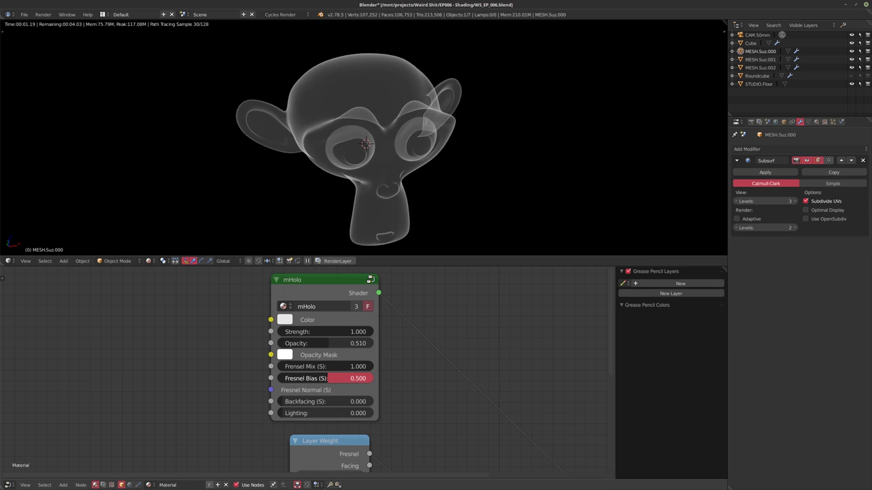
{"action": "mouse_move", "coordinate": [327, 378]}
{"action": "left_mouse_down"}
{"action": "mouse_move", "coordinate": [354, 378]}
{"action": "mouse_move", "coordinate": [303, 378]}
{"action": "mouse_move", "coordinate": [340, 378]}
{"action": "mouse_move", "coordinate": [311, 378]}
{"action": "left_mouse_up"}
{"action": "mouse_move", "coordinate": [368, 143]}
{"action": "middle_mouse_down"}
{"action": "mouse_move", "coordinate": [403, 139]}
{"action": "mouse_move", "coordinate": [365, 136]}
{"action": "middle_mouse_up"}
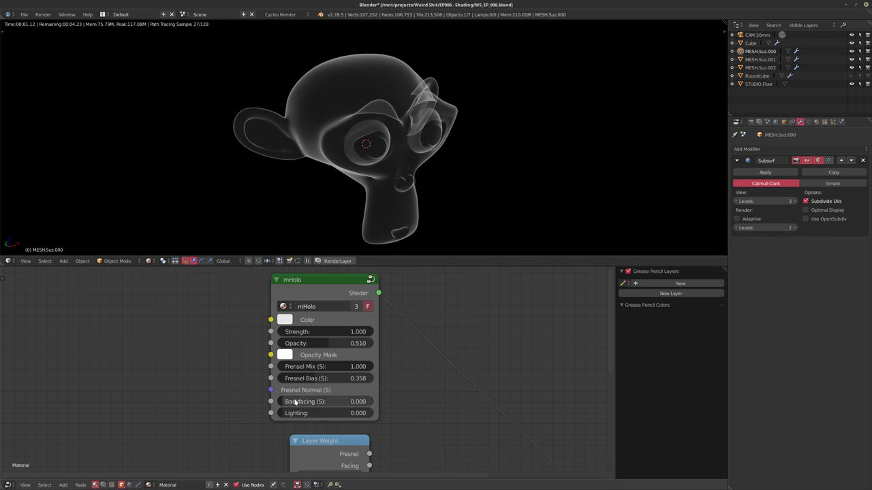
- Try the mHolo group's Backfacing at 1.000 and view the head from the side
{"action": "mouse_move", "coordinate": [295, 402]}
{"action": "left_mouse_down"}
{"action": "mouse_move", "coordinate": [391, 402]}
{"action": "mouse_move", "coordinate": [286, 402]}
{"action": "left_mouse_up"}
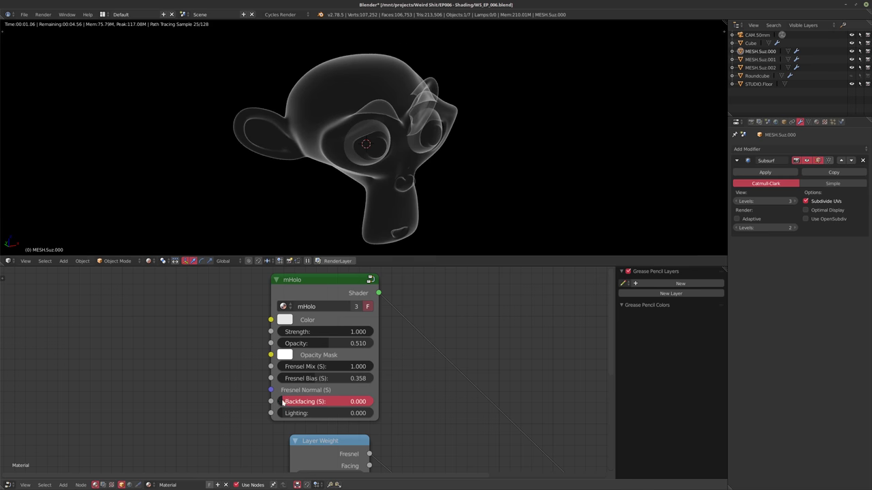
{"action": "middle_click_drag", "start_coordinate": [389, 134], "coordinate": [505, 223]}
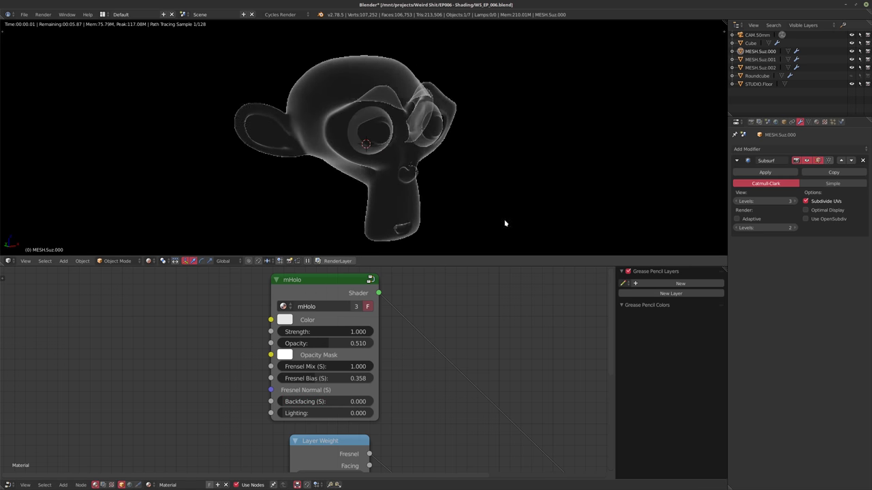
{"action": "left_click_drag", "start_coordinate": [300, 402], "coordinate": [368, 402]}
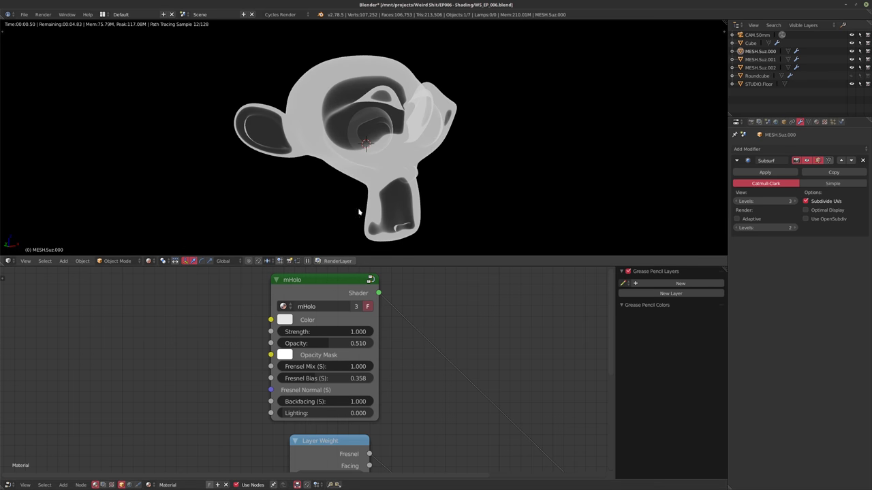
{"action": "mouse_move", "coordinate": [359, 212]}
{"action": "middle_mouse_down"}
{"action": "mouse_move", "coordinate": [504, 189]}
{"action": "mouse_move", "coordinate": [371, 215]}
{"action": "middle_mouse_up"}
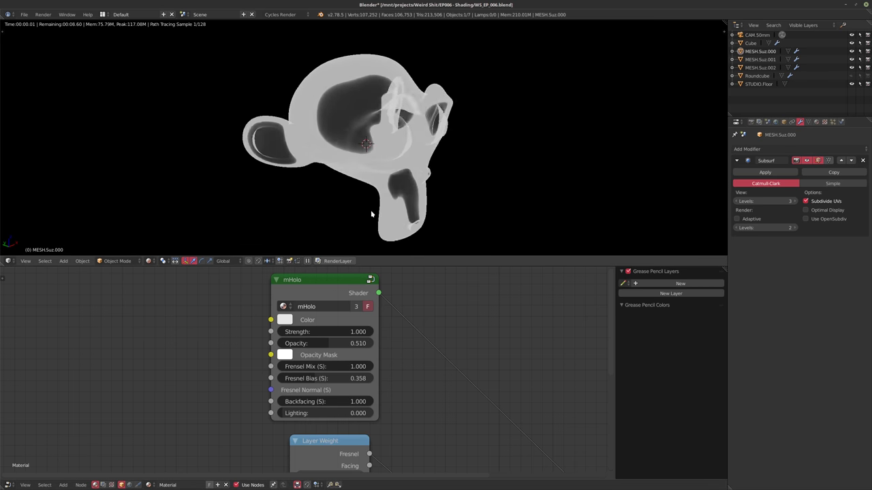
- Set the mHolo group's Frensel Mix and Backfacing both to 0
{"action": "left_click_drag", "start_coordinate": [294, 366], "coordinate": [277, 366]}
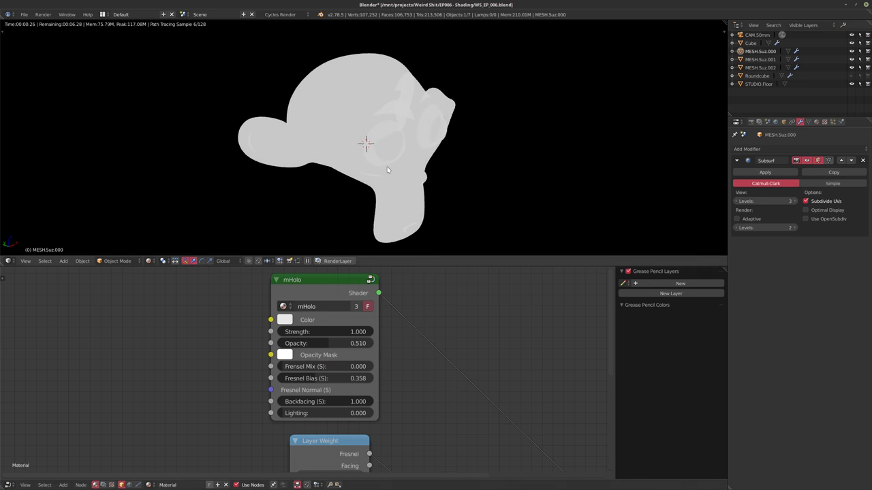
{"action": "middle_click_drag", "start_coordinate": [388, 168], "coordinate": [302, 144]}
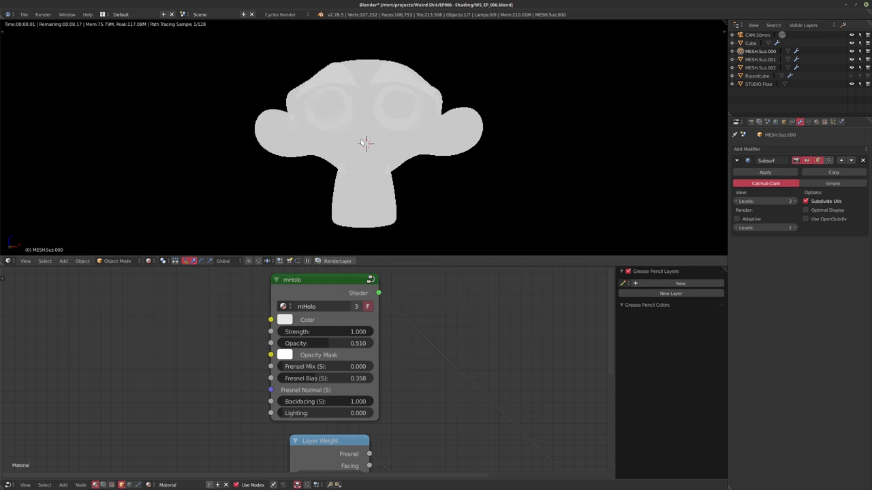
{"action": "left_click_drag", "start_coordinate": [341, 401], "coordinate": [279, 401]}
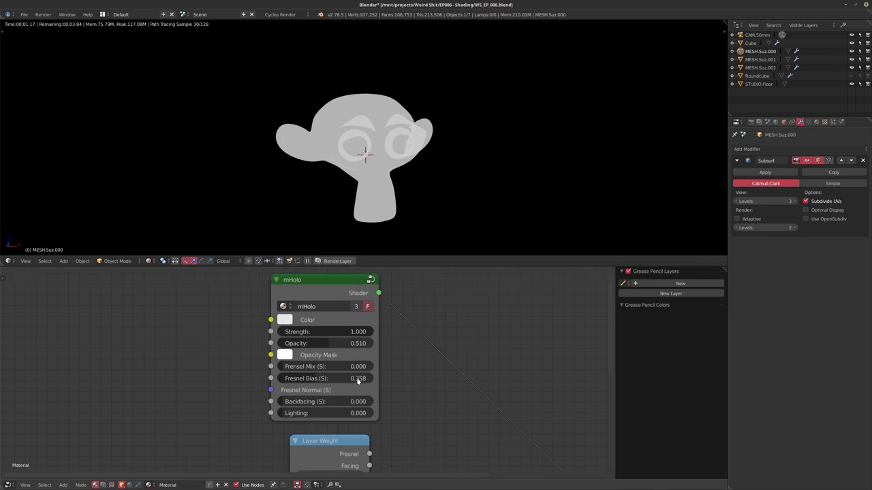
- Leave local view to show the full scene and set the mHolo group's Lighting to 1.000
{"action": "middle_click_drag", "start_coordinate": [387, 416], "coordinate": [382, 387]}
{"action": "scroll", "coordinate": [383, 387], "scroll_direction": "up", "scroll_amount": 3}
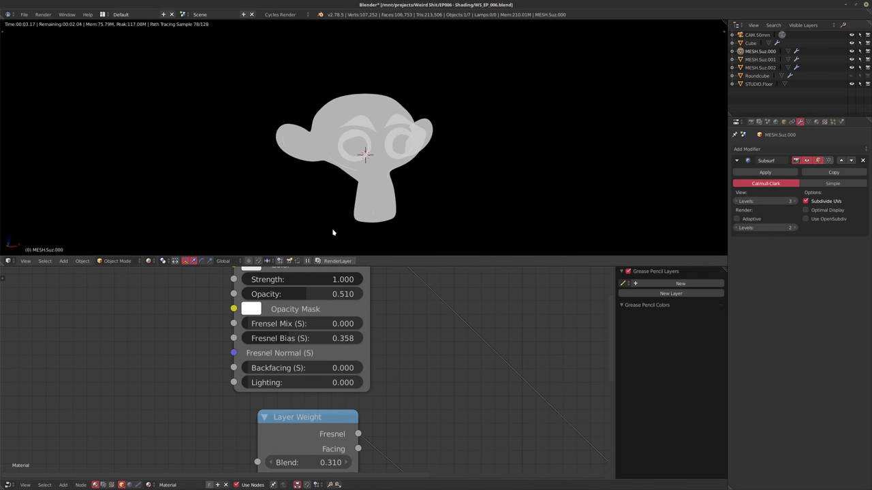
{"action": "key", "text": "KP_Divide"}
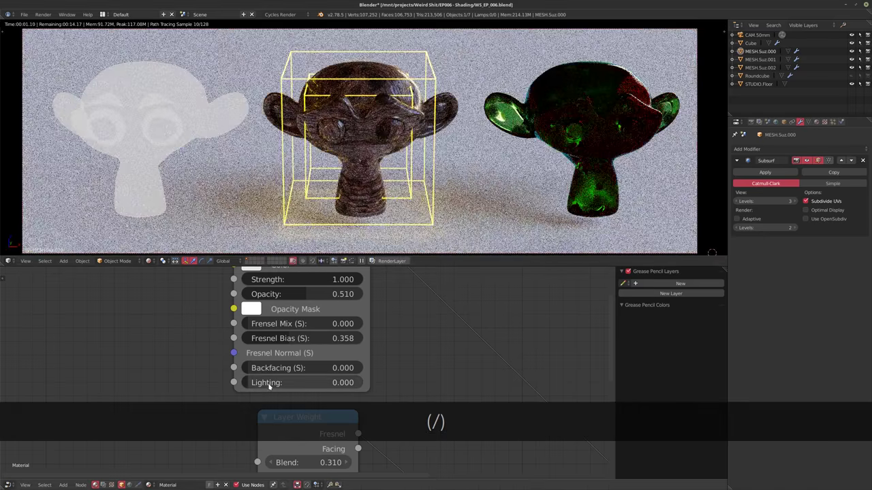
{"action": "left_click_drag", "start_coordinate": [268, 383], "coordinate": [364, 381]}
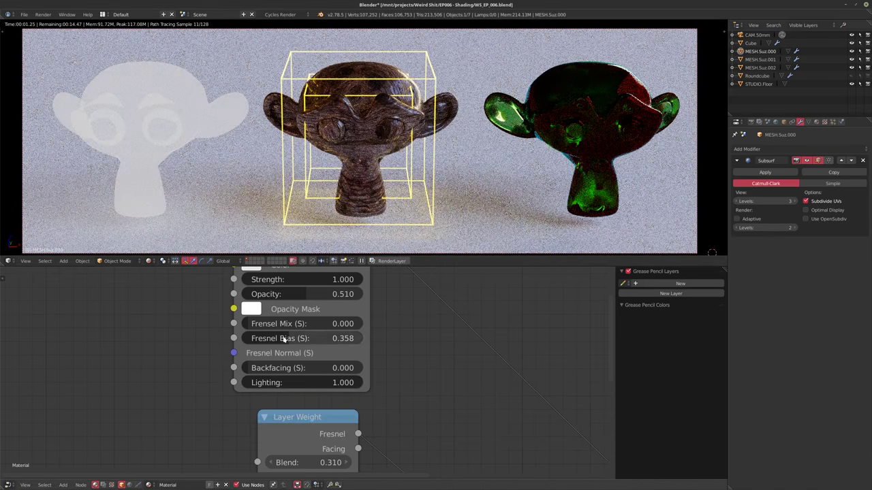
- Set the mHolo group's Strength to 50
{"action": "left_click", "coordinate": [304, 279]}
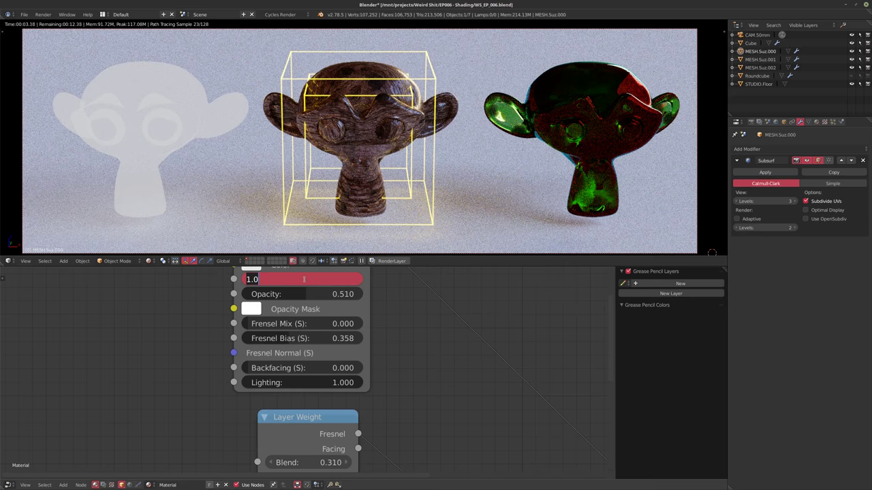
{"action": "type", "text": "50"}
{"action": "key", "text": "Return"}
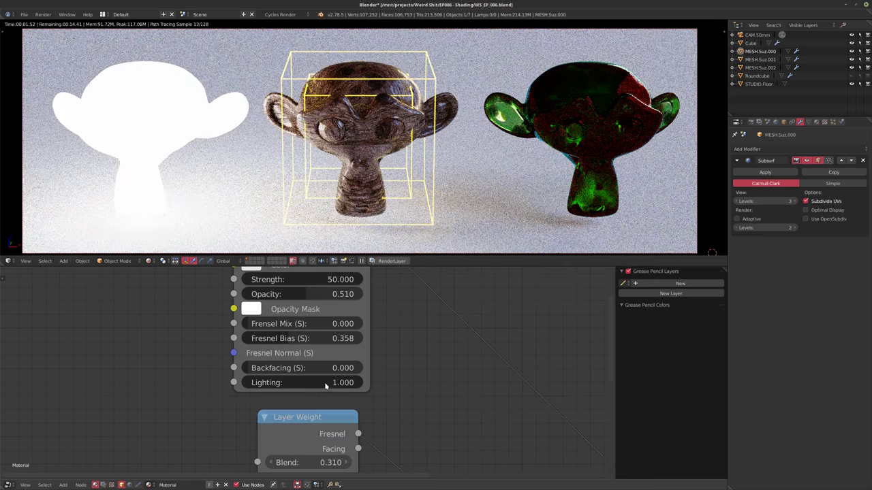
- Compare the floor illumination with the mHolo group's Lighting at 0, and return Lighting to 1.000
{"action": "left_click_drag", "start_coordinate": [325, 386], "coordinate": [253, 384]}
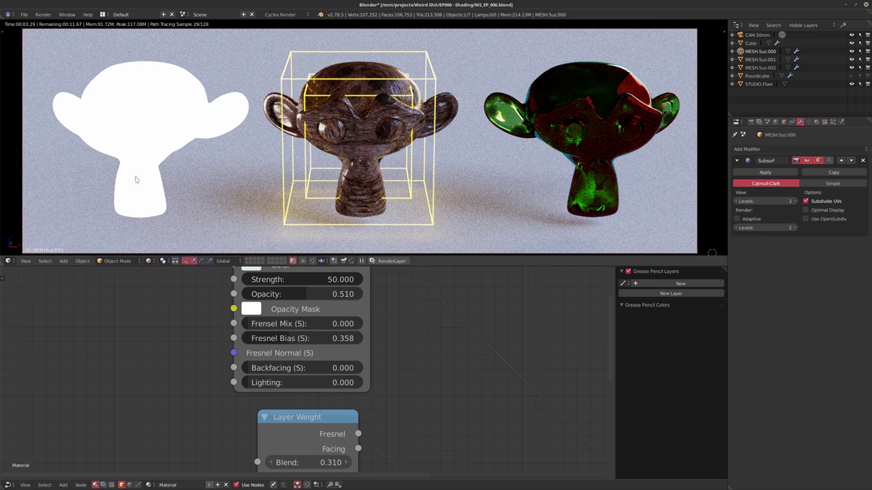
{"action": "left_click_drag", "start_coordinate": [259, 383], "coordinate": [374, 384]}
- Move the mHolo group's shader link from the Material Output's Surface to its Volume
{"action": "scroll", "coordinate": [285, 331], "scroll_direction": "down", "scroll_amount": 2}
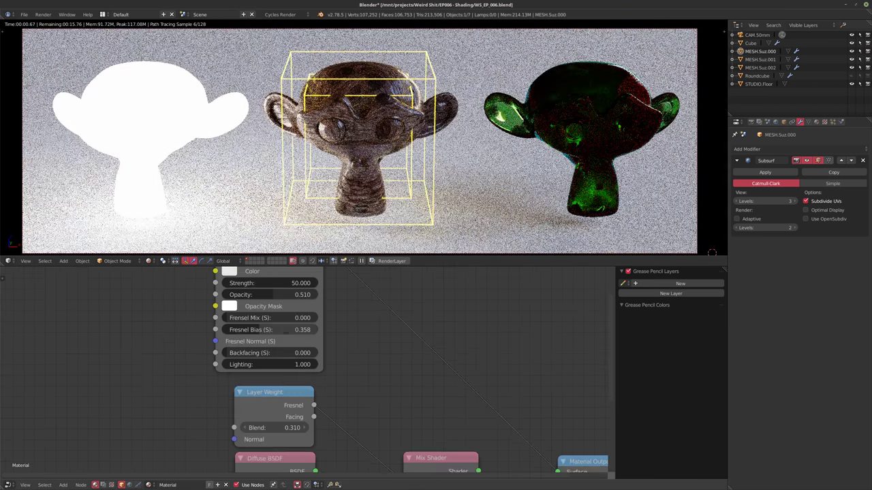
{"action": "scroll", "coordinate": [327, 354], "scroll_direction": "down", "scroll_amount": 1}
{"action": "middle_click_drag", "start_coordinate": [399, 359], "coordinate": [338, 354]}
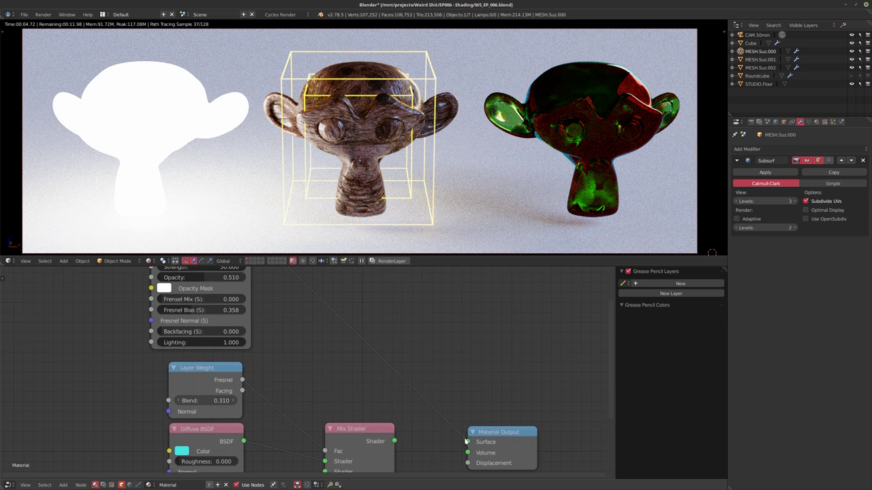
{"action": "left_click", "coordinate": [468, 447]}
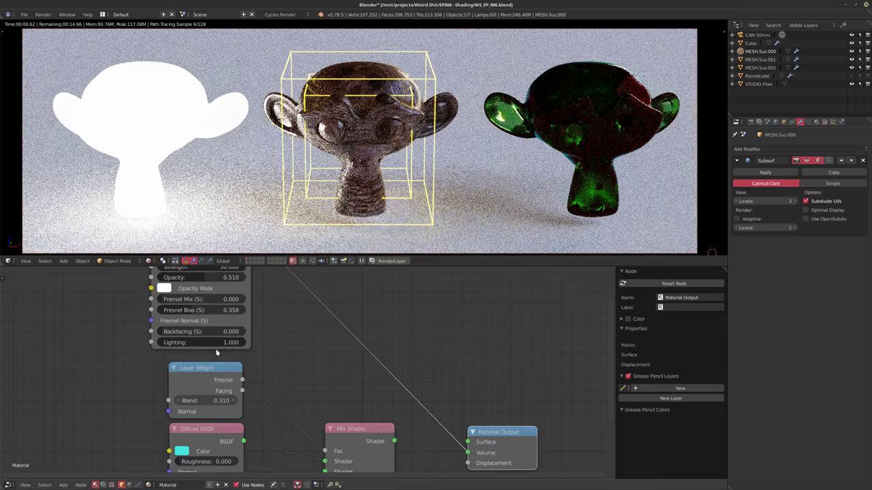
- Set the mHolo group's Lighting to 0.000 and its Strength to 1
{"action": "left_click_drag", "start_coordinate": [243, 343], "coordinate": [161, 342]}
{"action": "middle_click_drag", "start_coordinate": [307, 327], "coordinate": [312, 377]}
{"action": "left_click", "coordinate": [215, 319]}
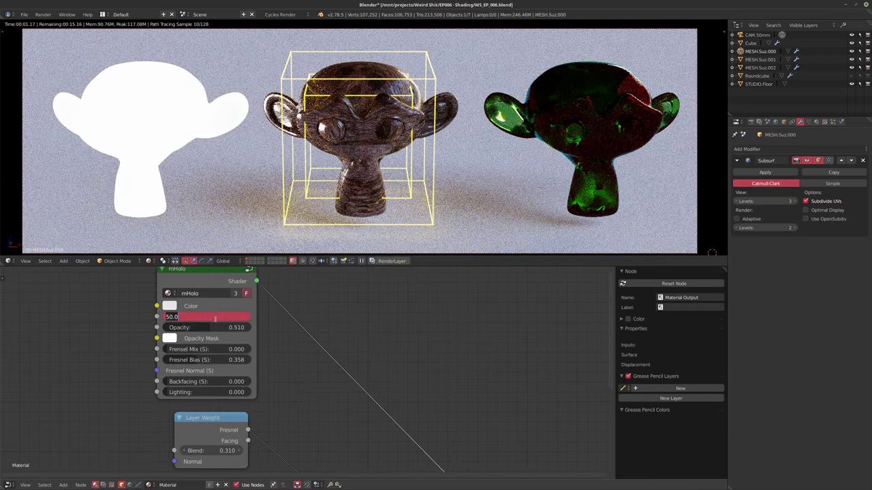
{"action": "type", "text": "1"}
{"action": "key", "text": "Return"}
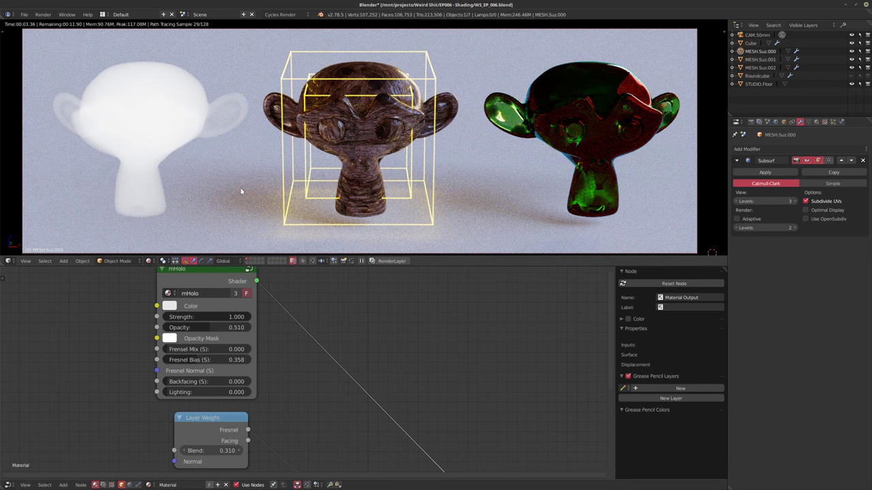
- Switch the 3D view from rendered to solid shading and open the mHolo group's internals in a maximized node editor
{"action": "middle_click_drag", "start_coordinate": [325, 322], "coordinate": [460, 381]}
{"action": "scroll", "coordinate": [313, 322], "scroll_direction": "down", "scroll_amount": 3}
{"action": "scroll", "coordinate": [408, 347], "scroll_direction": "down", "scroll_amount": 1}
{"action": "scroll", "coordinate": [385, 338], "scroll_direction": "up", "scroll_amount": 2}
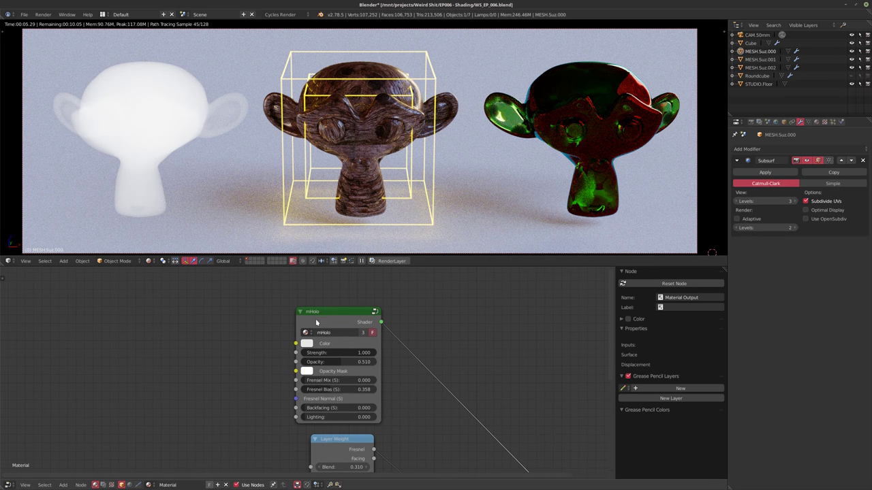
{"action": "left_click", "coordinate": [316, 323]}
{"action": "key", "text": "shift+z"}
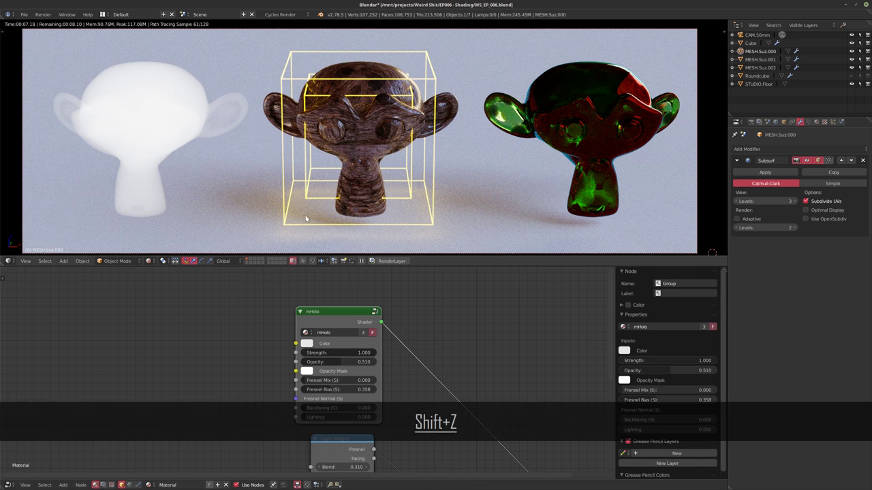
{"action": "key", "text": "Tab"}
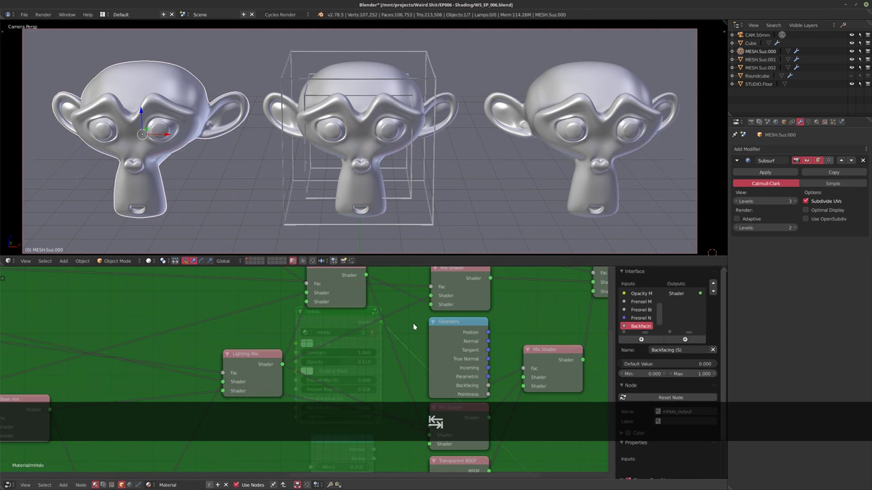
{"action": "key", "text": "shift+space"}
- Examine the mHolo group's internal node network, including the Group Input's sockets and the nodes they feed
{"action": "scroll", "coordinate": [382, 324], "scroll_direction": "down", "scroll_amount": 14}
{"action": "middle_click_drag", "start_coordinate": [268, 323], "coordinate": [366, 270]}
{"action": "scroll", "coordinate": [382, 282], "scroll_direction": "down", "scroll_amount": 1}
{"action": "key", "text": "Home"}
{"action": "scroll", "coordinate": [365, 206], "scroll_direction": "down", "scroll_amount": 1}
{"action": "mouse_move", "coordinate": [398, 228]}
{"action": "middle_mouse_down"}
{"action": "mouse_move", "coordinate": [424, 224]}
{"action": "mouse_move", "coordinate": [408, 235]}
{"action": "middle_mouse_up"}
{"action": "scroll", "coordinate": [441, 220], "scroll_direction": "up", "scroll_amount": 1}
{"action": "scroll", "coordinate": [409, 235], "scroll_direction": "down", "scroll_amount": 1}
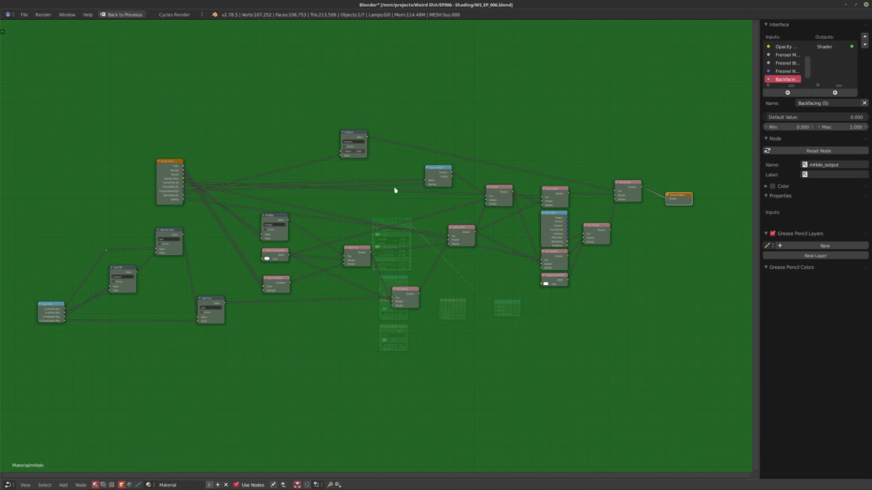
{"action": "middle_click_drag", "start_coordinate": [429, 256], "coordinate": [432, 265]}
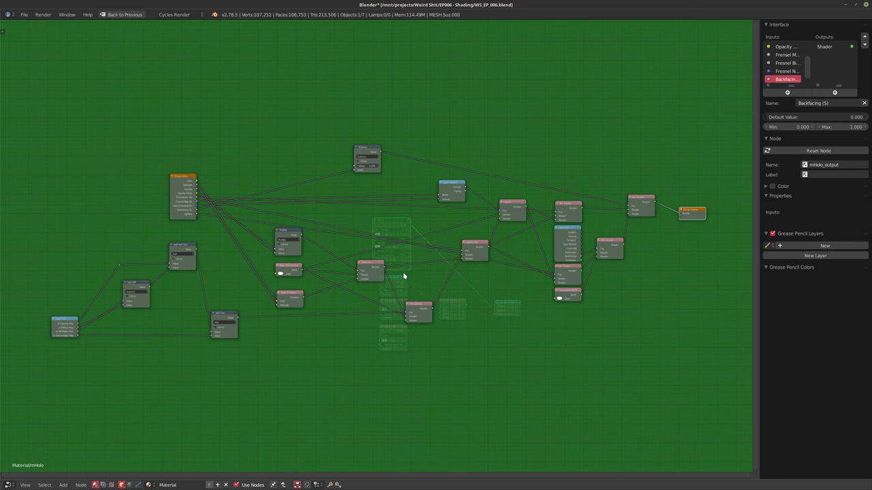
{"action": "scroll", "coordinate": [404, 295], "scroll_direction": "up", "scroll_amount": 1}
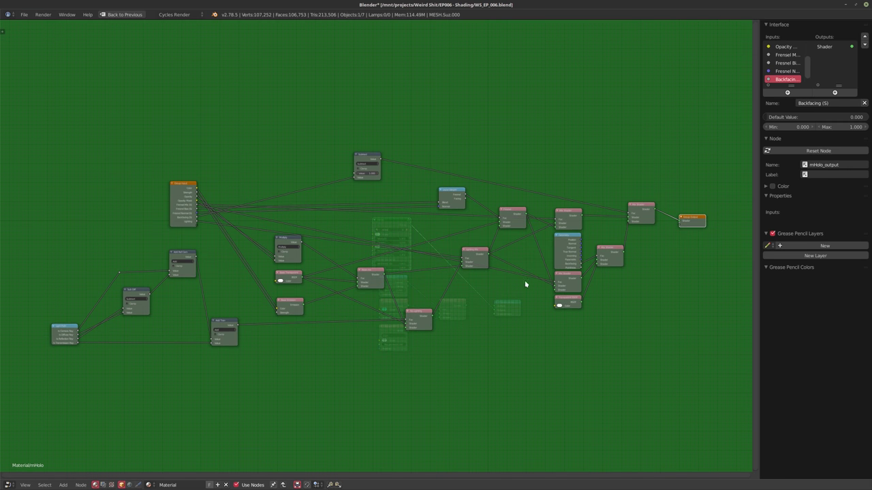
{"action": "scroll", "coordinate": [204, 179], "scroll_direction": "up", "scroll_amount": 6}
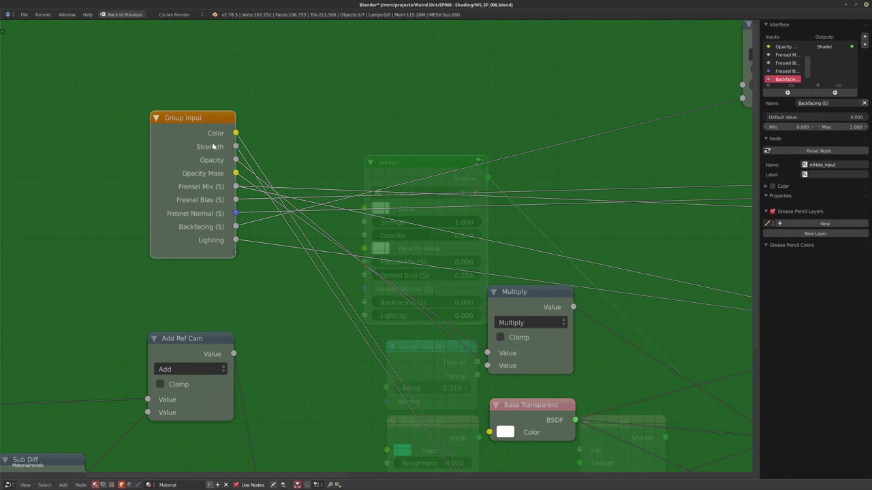
{"action": "middle_click_drag", "start_coordinate": [378, 319], "coordinate": [237, 254]}
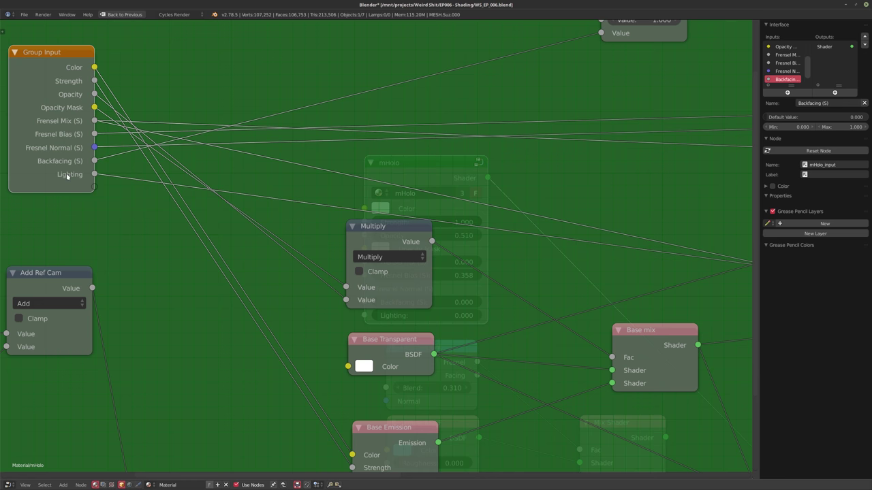
{"action": "scroll", "coordinate": [66, 173], "scroll_direction": "down", "scroll_amount": 10}
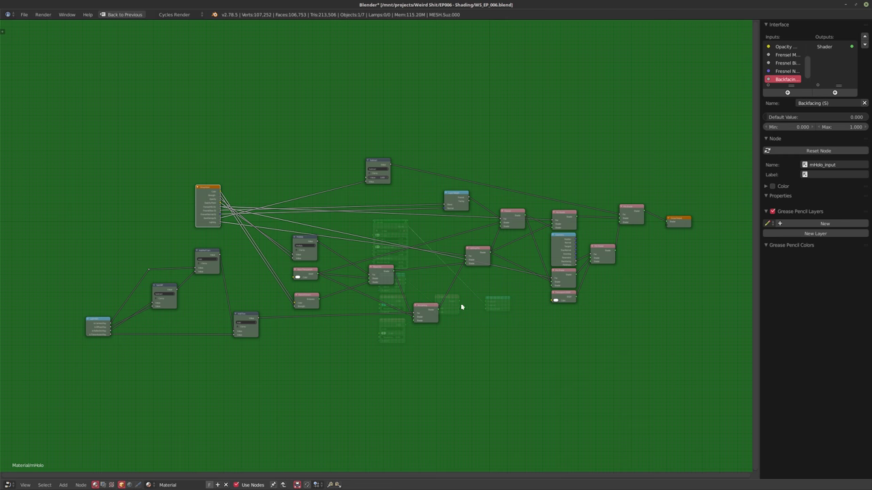
- Leave the mHolo group and restore the split layout with the 3D view above the node editor
{"action": "key", "text": "Tab"}
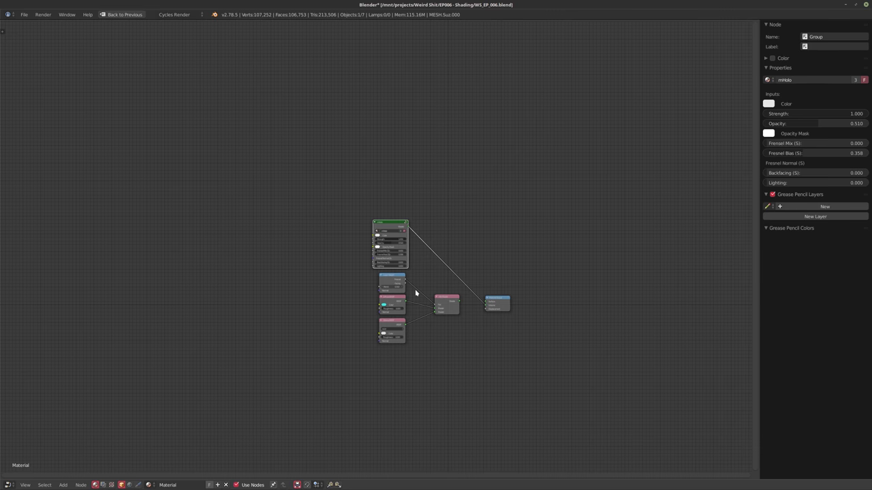
{"action": "key", "text": "shift+space"}
{"action": "middle_click_drag", "start_coordinate": [337, 325], "coordinate": [333, 277]}
{"action": "scroll", "coordinate": [314, 307], "scroll_direction": "up", "scroll_amount": 8}
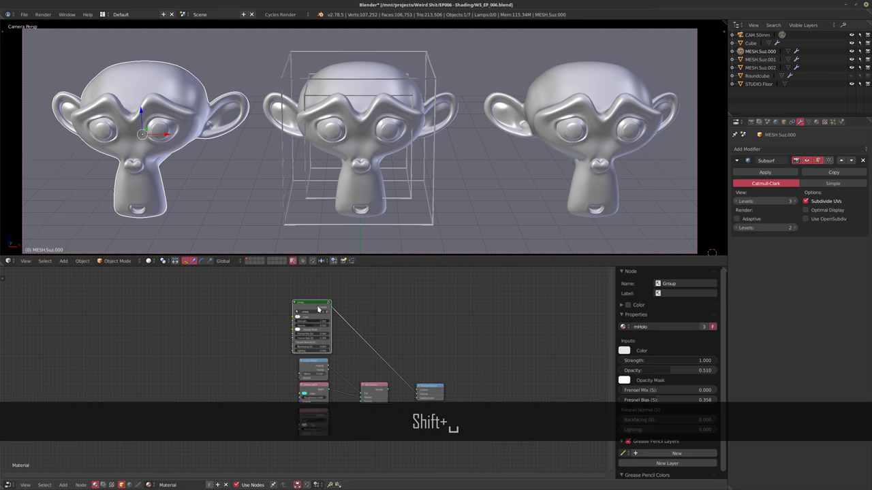
{"action": "left_click_drag", "start_coordinate": [303, 307], "coordinate": [332, 320]}
{"action": "scroll", "coordinate": [330, 325], "scroll_direction": "up", "scroll_amount": 2}
{"action": "scroll", "coordinate": [327, 321], "scroll_direction": "up", "scroll_amount": 2}
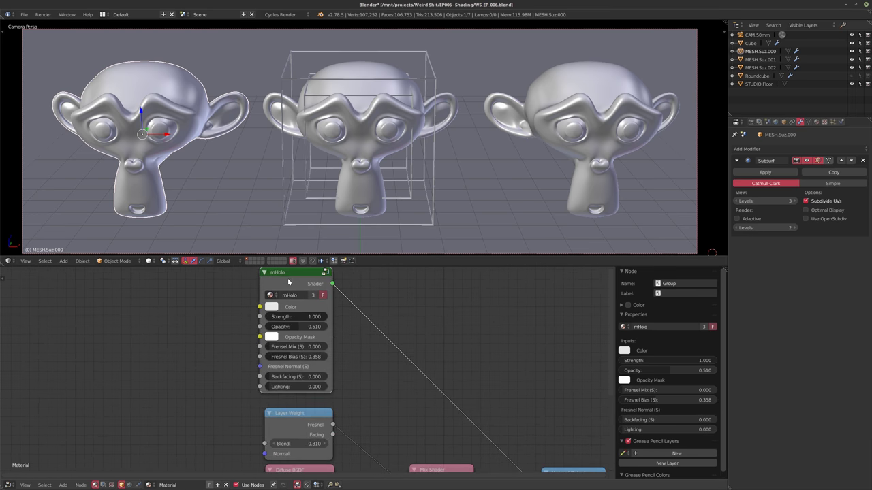
- Reconnect the Mix Shader to the Material Output's Surface and delete the mHolo group from the material
{"action": "scroll", "coordinate": [349, 325], "scroll_direction": "down", "scroll_amount": 5}
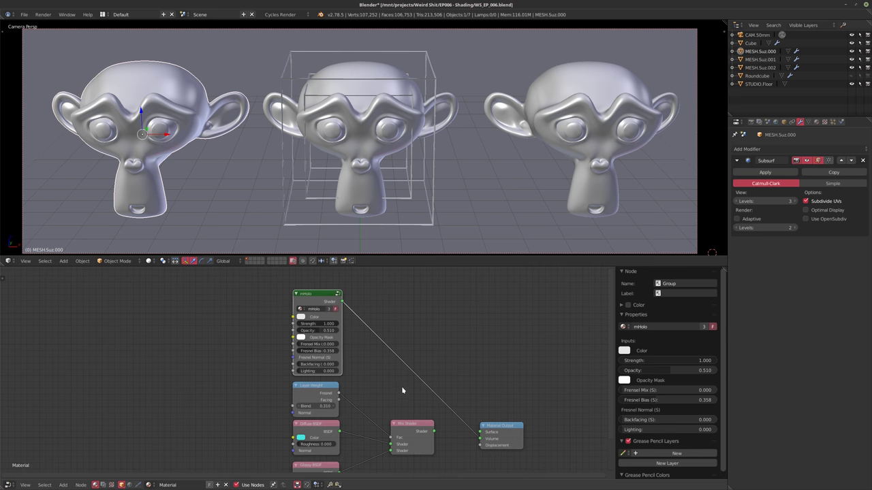
{"action": "middle_click_drag", "start_coordinate": [433, 465], "coordinate": [402, 434]}
{"action": "left_click", "coordinate": [372, 395]}
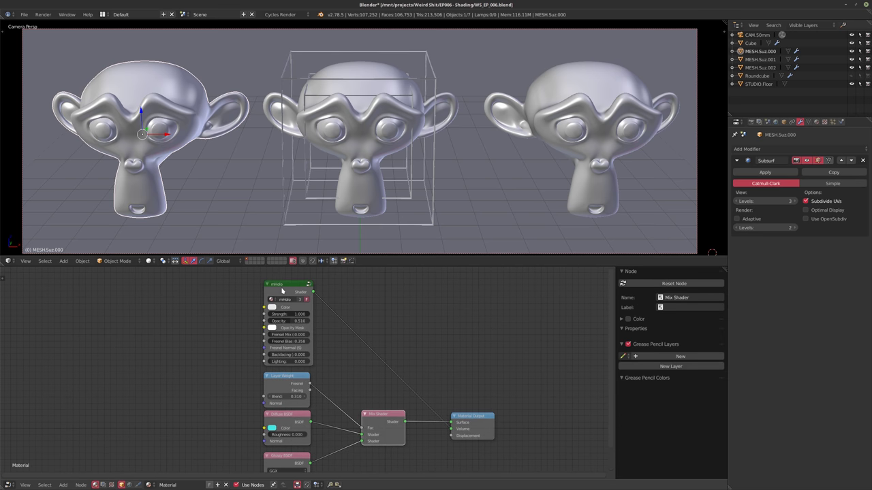
{"action": "left_click", "coordinate": [282, 291]}
{"action": "key", "text": "Delete"}
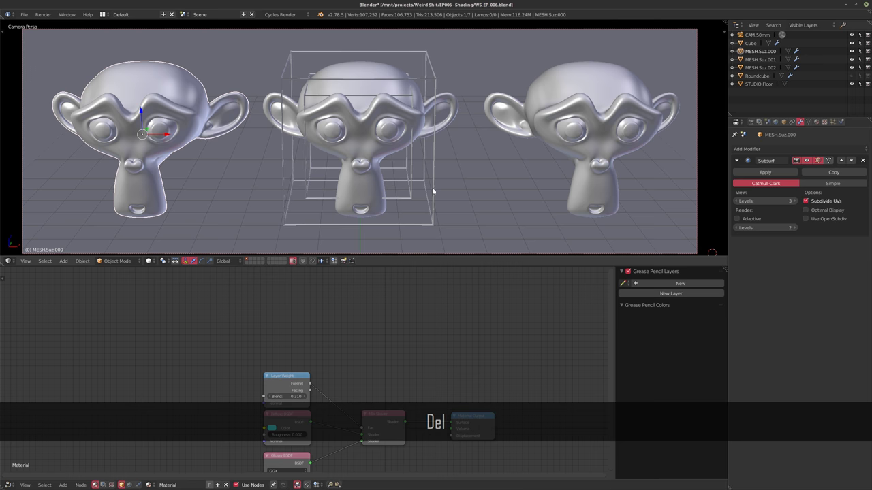
- Select the wireframe cube around the middle monkey head and disconnect its Emission node from the Material Output
{"action": "right_click", "coordinate": [433, 192]}
{"action": "left_click", "coordinate": [232, 374]}
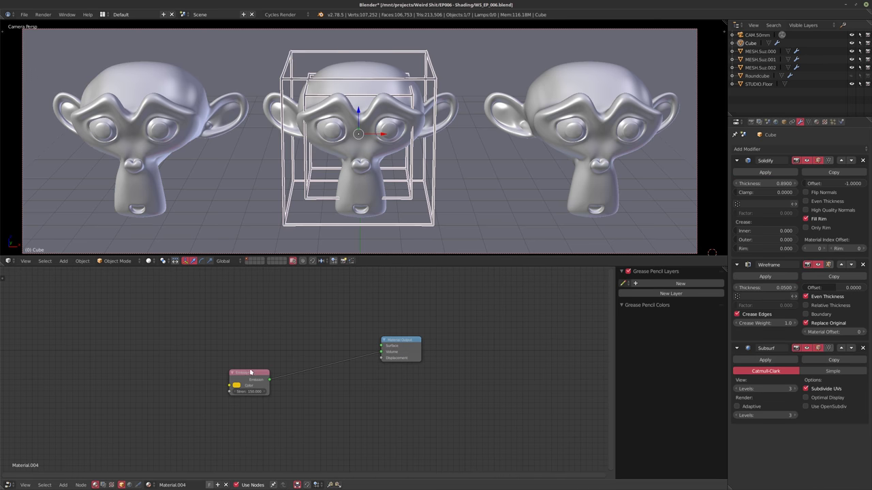
{"action": "left_click", "coordinate": [249, 376]}
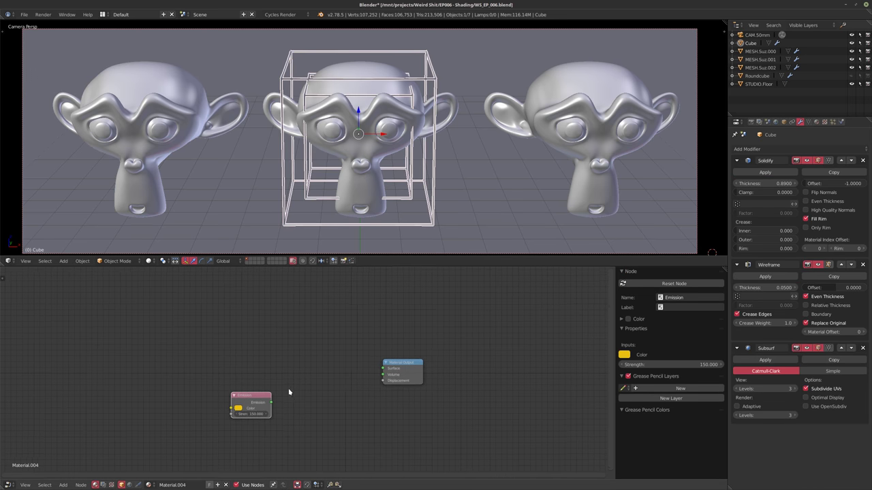
{"action": "middle_click_drag", "start_coordinate": [382, 354], "coordinate": [383, 378]}
- Add the mHolo group above the Emission node in the cube's material and set its Strength to 150
{"action": "key", "text": "shift+a"}
{"action": "mouse_move", "coordinate": [239, 374]}
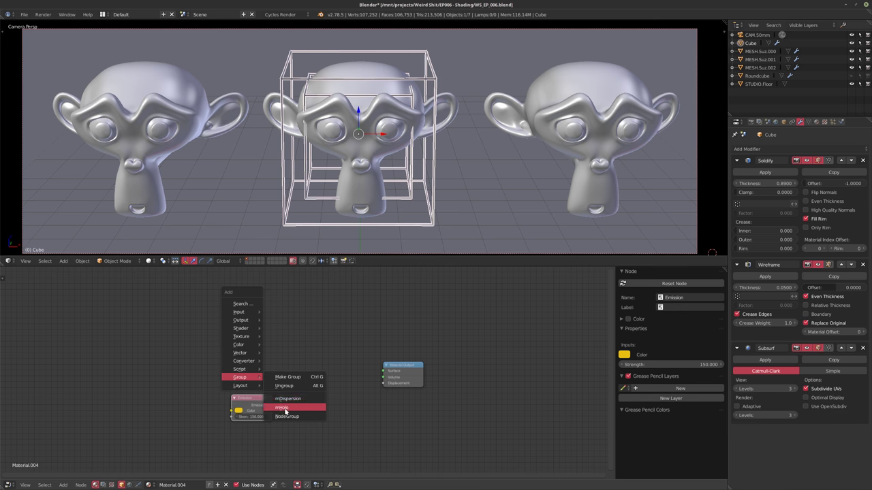
{"action": "left_click", "coordinate": [281, 407]}
{"action": "left_click", "coordinate": [247, 352]}
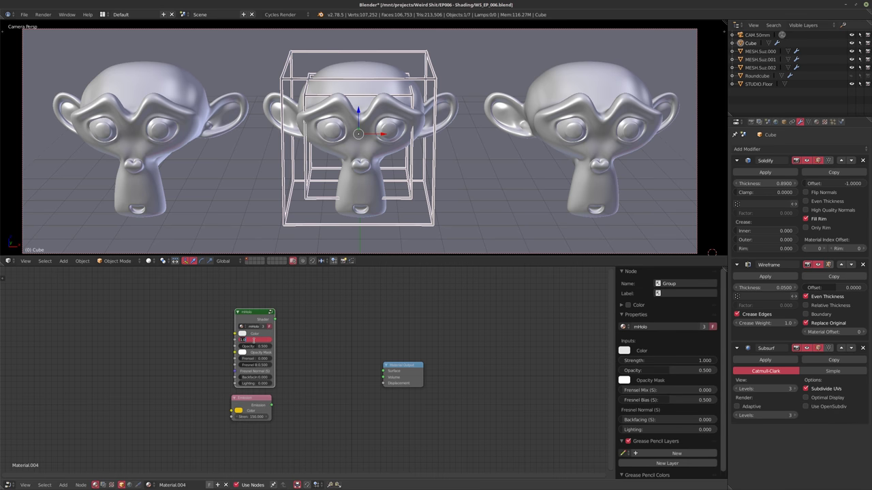
{"action": "type", "text": "150"}
{"action": "key", "text": "Return"}
- Connect the mHolo group's shader to the Material Output's Volume and match its Color to the Emission node's yellow
{"action": "left_click_drag", "start_coordinate": [275, 319], "coordinate": [384, 370]}
{"action": "left_click_drag", "start_coordinate": [242, 333], "coordinate": [243, 333]}
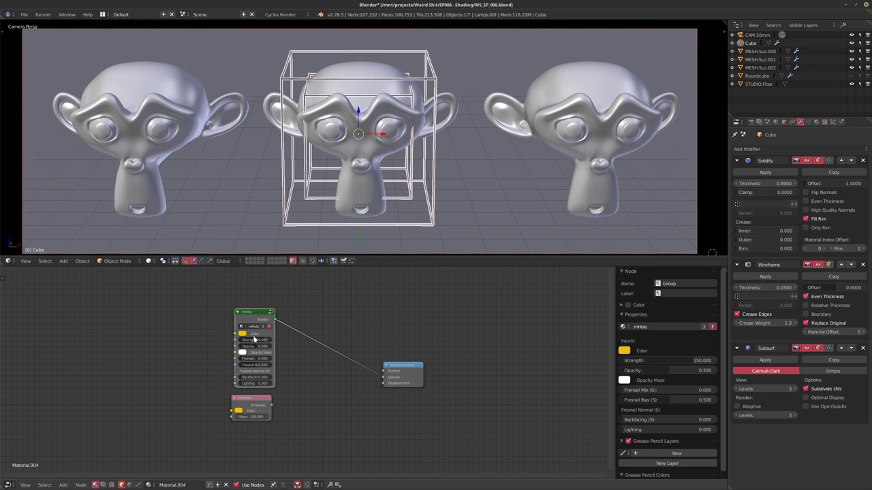
- Show the rendered preview and compare the cube's illumination with the mHolo group's Lighting at 1.000 and at 0.000
{"action": "mouse_move", "coordinate": [360, 130]}
{"action": "middle_mouse_down", "text": "shift"}
{"action": "mouse_move", "coordinate": [350, 150]}
{"action": "mouse_move", "coordinate": [365, 132]}
{"action": "middle_mouse_up", "text": "shift"}
{"action": "key", "text": "shift+z"}
{"action": "middle_click_drag", "start_coordinate": [378, 389], "coordinate": [328, 380]}
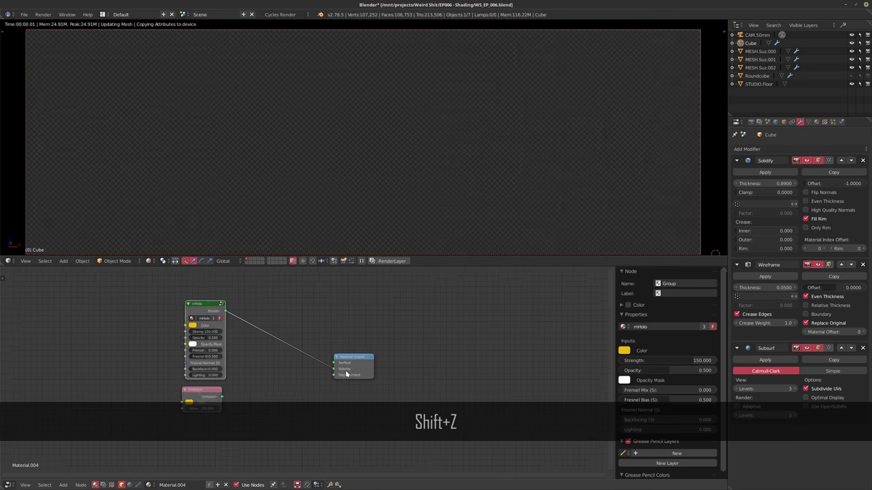
{"action": "scroll", "coordinate": [261, 357], "scroll_direction": "up", "scroll_amount": 1}
{"action": "middle_click_drag", "start_coordinate": [261, 356], "coordinate": [271, 359]}
{"action": "left_click_drag", "start_coordinate": [205, 405], "coordinate": [245, 403]}
{"action": "scroll", "coordinate": [300, 389], "scroll_direction": "up", "scroll_amount": 1}
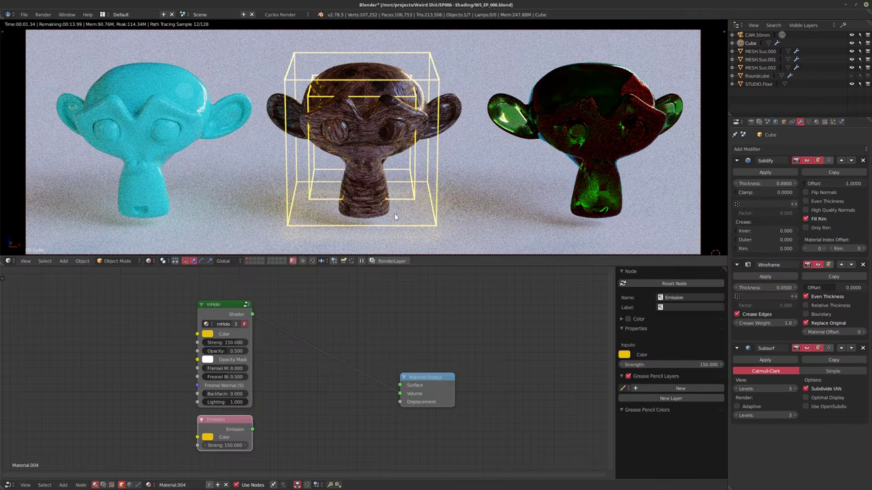
{"action": "left_click_drag", "start_coordinate": [242, 402], "coordinate": [204, 403]}
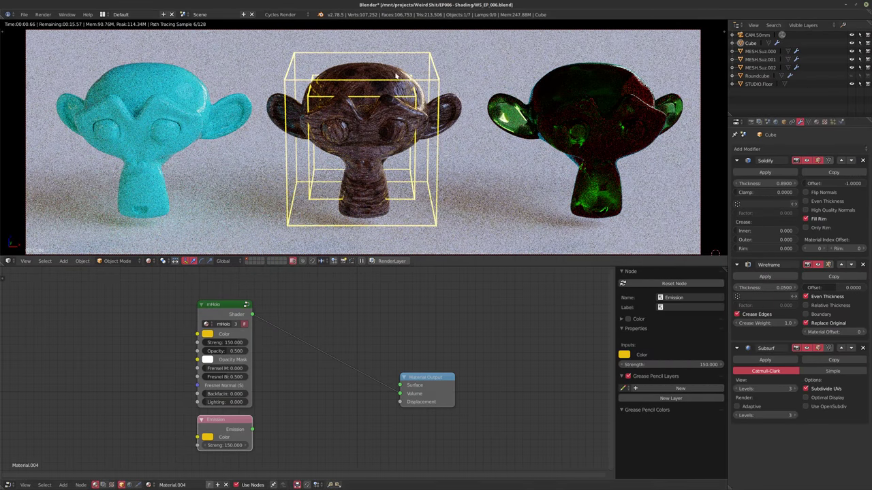
{"action": "scroll", "coordinate": [293, 394], "scroll_direction": "up", "scroll_amount": 2}
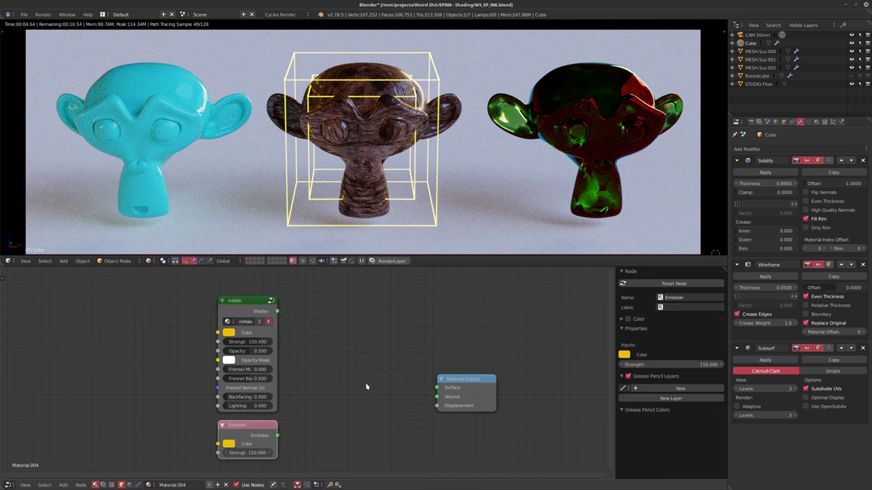
- Add the mDispersion group above the Mix Shader in the dark glass monkey head's material and widen the node
{"action": "right_click", "coordinate": [539, 103]}
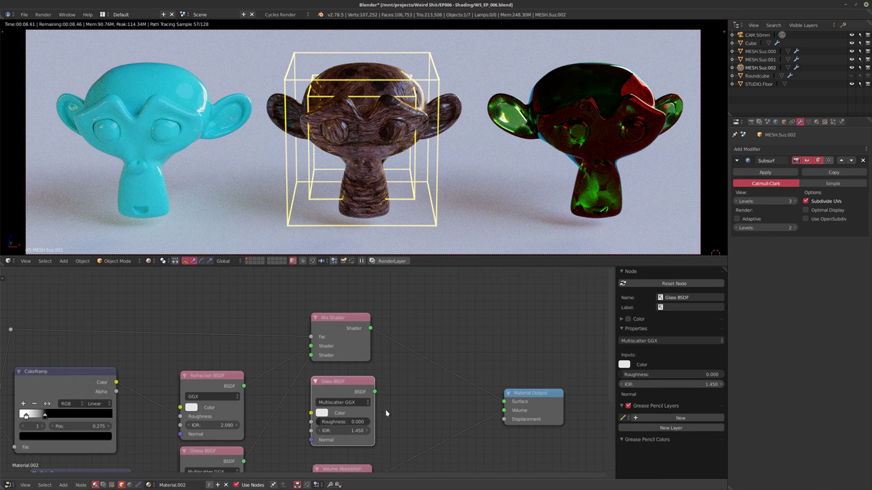
{"action": "middle_click_drag", "start_coordinate": [385, 413], "coordinate": [370, 361]}
{"action": "scroll", "coordinate": [370, 323], "scroll_direction": "down", "scroll_amount": 4}
{"action": "middle_click_drag", "start_coordinate": [329, 257], "coordinate": [323, 311]}
{"action": "middle_click_drag", "start_coordinate": [311, 270], "coordinate": [314, 323]}
{"action": "key", "text": "shift+a"}
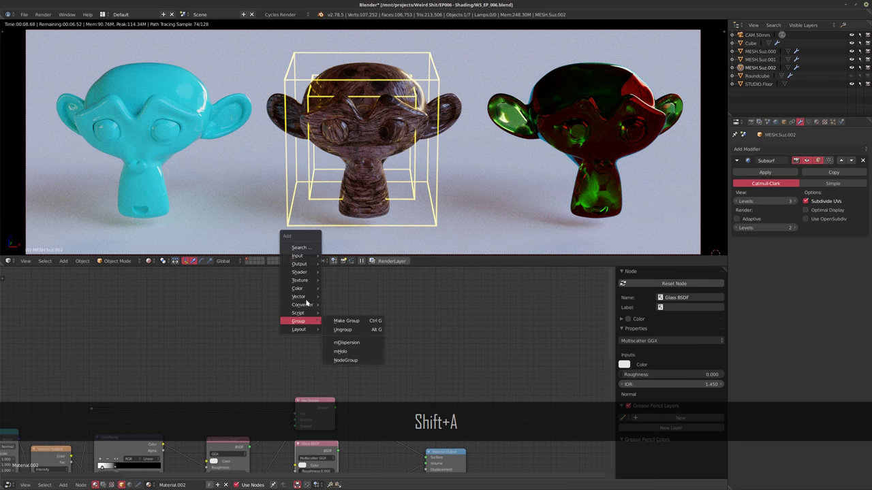
{"action": "mouse_move", "coordinate": [299, 272]}
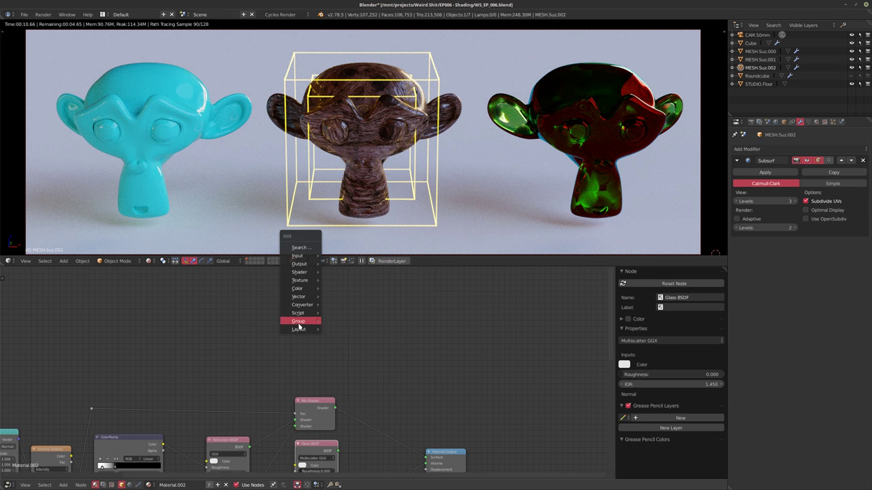
{"action": "mouse_move", "coordinate": [298, 334]}
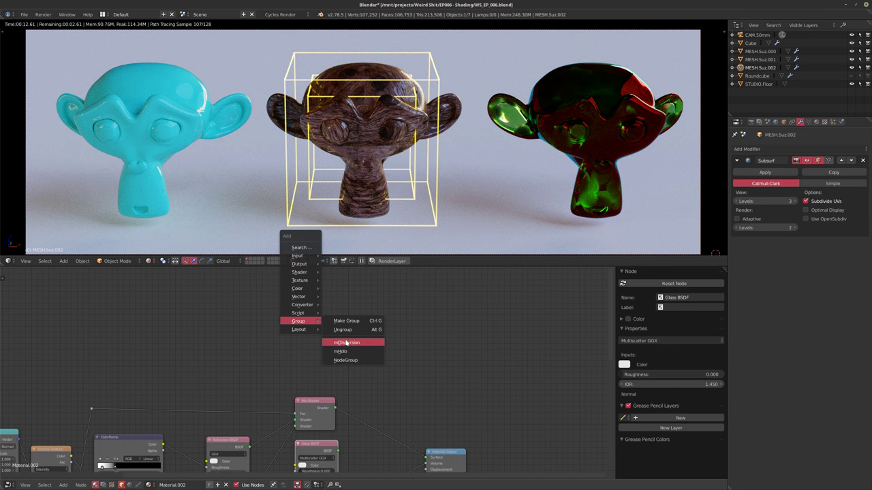
{"action": "left_click", "coordinate": [346, 343]}
{"action": "left_click", "coordinate": [298, 295]}
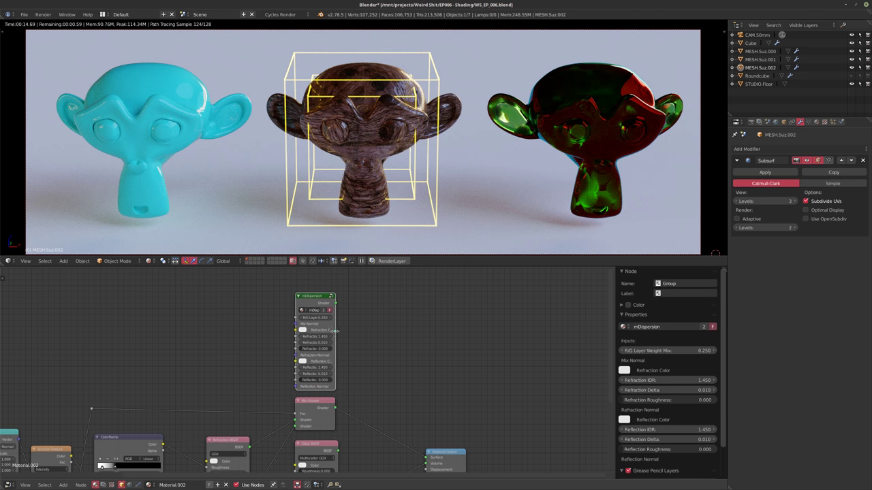
{"action": "left_click_drag", "start_coordinate": [334, 331], "coordinate": [354, 331]}
{"action": "left_click_drag", "start_coordinate": [315, 296], "coordinate": [295, 293]}
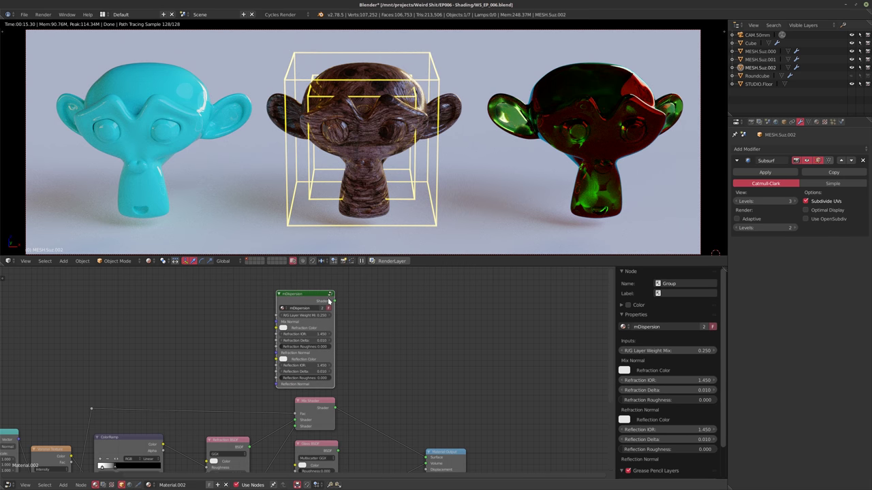
- Connect the mDispersion group's shader to the Material Output's Surface and disconnect the link feeding its Volume
{"action": "left_click", "coordinate": [312, 298], "text": "ctrl+shift"}
{"action": "scroll", "coordinate": [406, 351], "scroll_direction": "up", "scroll_amount": 5}
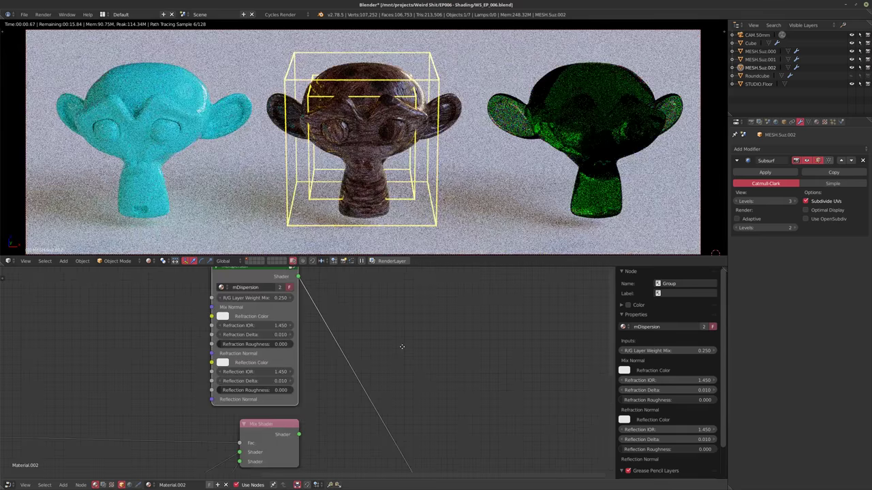
{"action": "middle_click_drag", "start_coordinate": [377, 344], "coordinate": [409, 329]}
{"action": "scroll", "coordinate": [413, 350], "scroll_direction": "down", "scroll_amount": 5}
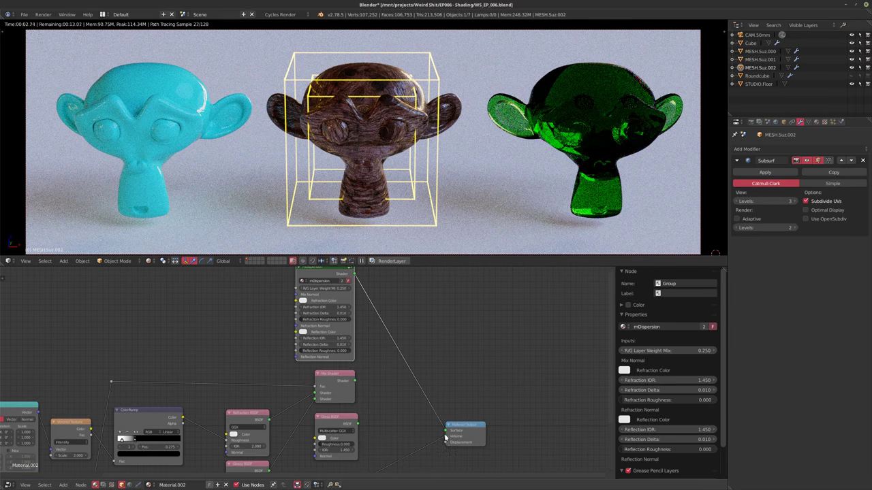
{"action": "left_click_drag", "start_coordinate": [446, 437], "coordinate": [399, 442]}
{"action": "middle_click_drag", "start_coordinate": [403, 284], "coordinate": [411, 361]}
{"action": "scroll", "coordinate": [411, 361], "scroll_direction": "up", "scroll_amount": 3}
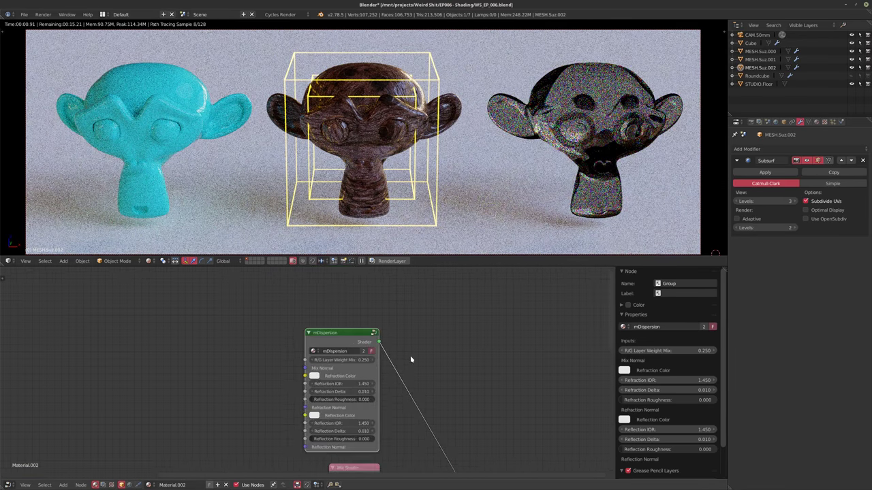
- Examine the mDispersion group's internal node network full screen and return to the glass monkey head's material
{"action": "middle_click_drag", "start_coordinate": [478, 360], "coordinate": [490, 350]}
{"action": "scroll", "coordinate": [491, 350], "scroll_direction": "up", "scroll_amount": 3}
{"action": "key", "text": "Tab"}
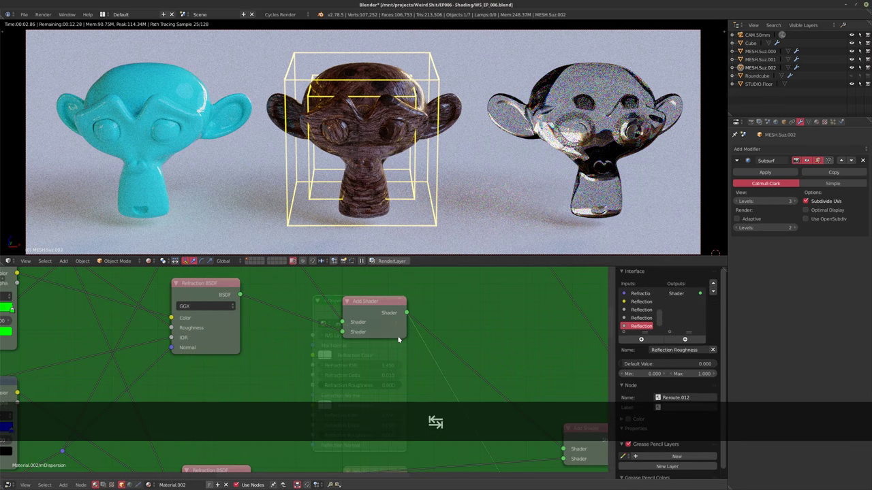
{"action": "key", "text": "shift+space"}
{"action": "scroll", "coordinate": [352, 293], "scroll_direction": "down", "scroll_amount": 5}
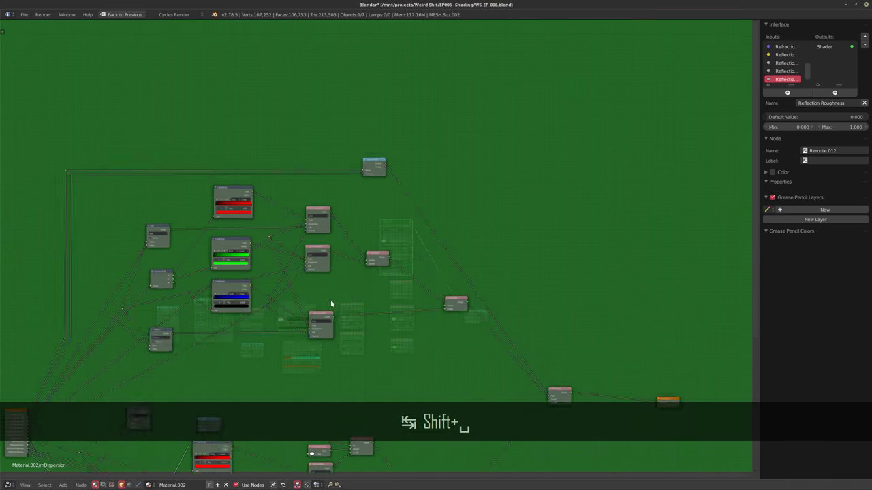
{"action": "middle_click_drag", "start_coordinate": [433, 327], "coordinate": [418, 264]}
{"action": "scroll", "coordinate": [325, 305], "scroll_direction": "down", "scroll_amount": 2}
{"action": "scroll", "coordinate": [325, 305], "scroll_direction": "up", "scroll_amount": 2}
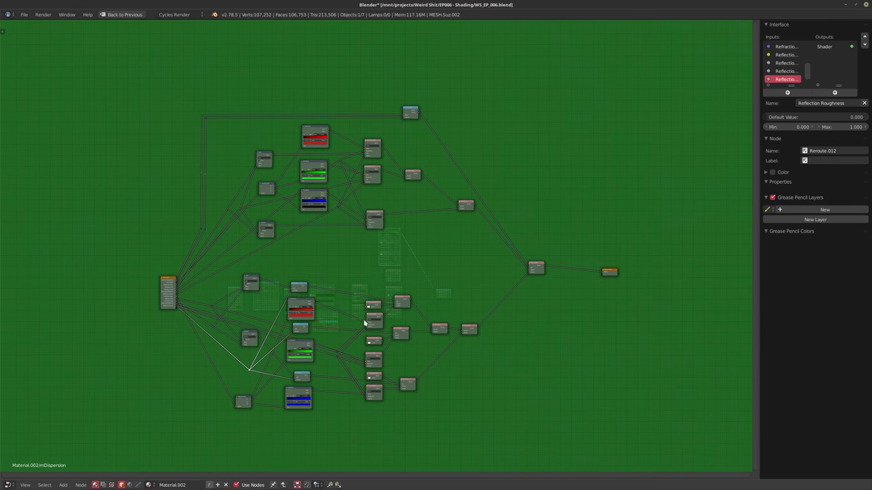
{"action": "key", "text": "Tab"}
{"action": "scroll", "coordinate": [391, 313], "scroll_direction": "up", "scroll_amount": 4}
{"action": "key", "text": "shift+space"}
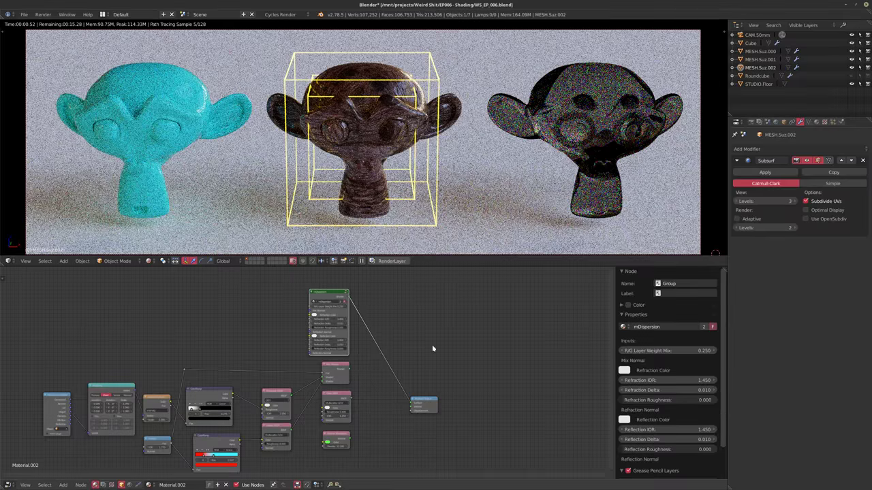
- Examine the mDispersion node's exposed refraction and reflection inputs close up
{"action": "scroll", "coordinate": [352, 339], "scroll_direction": "up", "scroll_amount": 2}
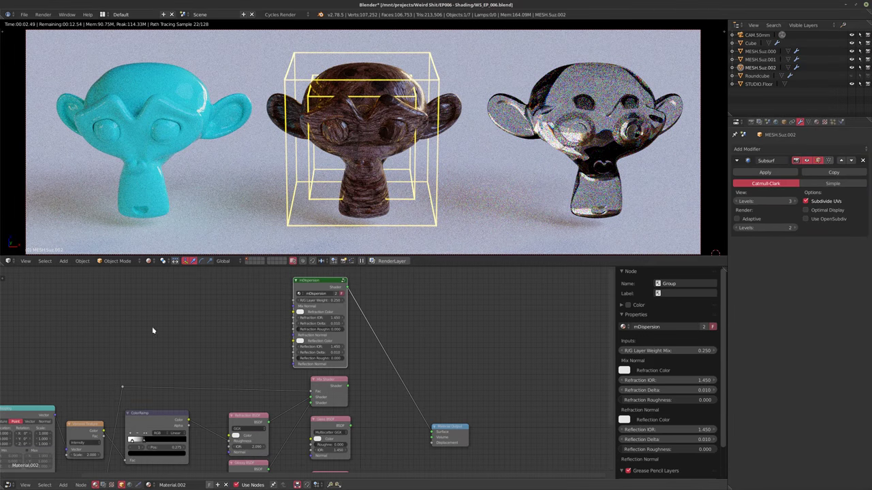
{"action": "scroll", "coordinate": [360, 335], "scroll_direction": "up", "scroll_amount": 2}
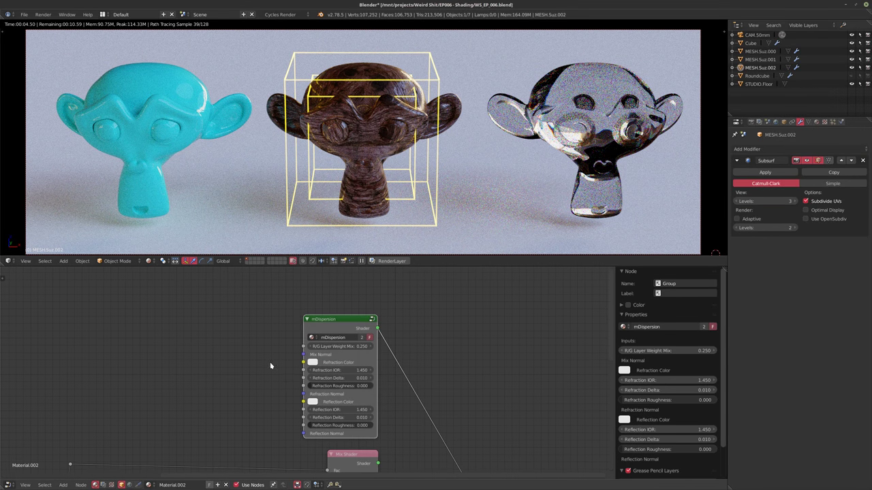
{"action": "scroll", "coordinate": [388, 377], "scroll_direction": "up", "scroll_amount": 1}
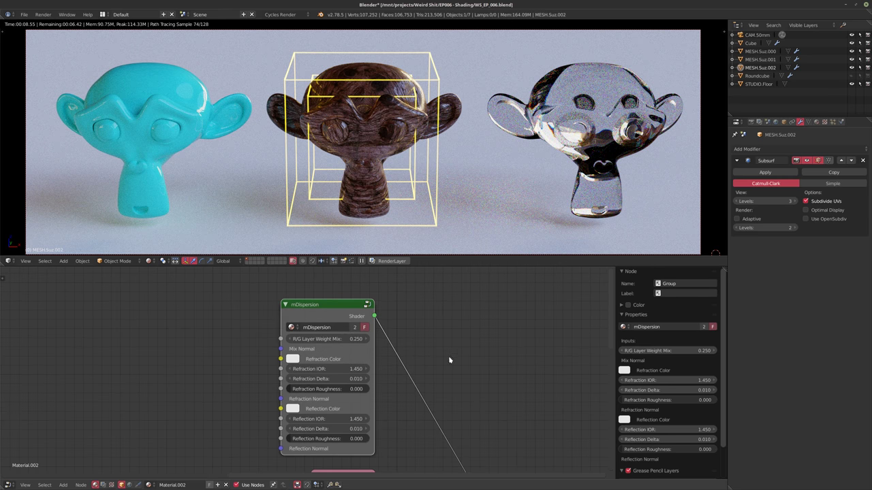
{"action": "scroll", "coordinate": [426, 328], "scroll_direction": "up", "scroll_amount": 1}
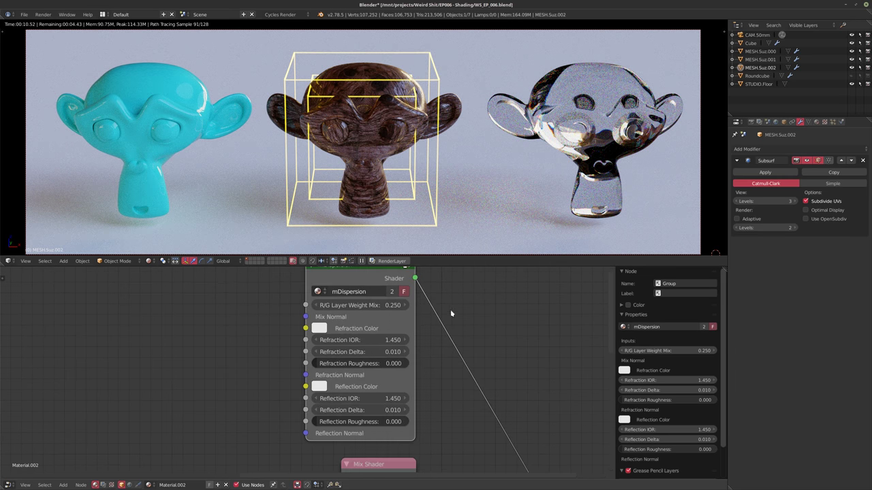
{"action": "middle_click_drag", "start_coordinate": [429, 369], "coordinate": [430, 390]}
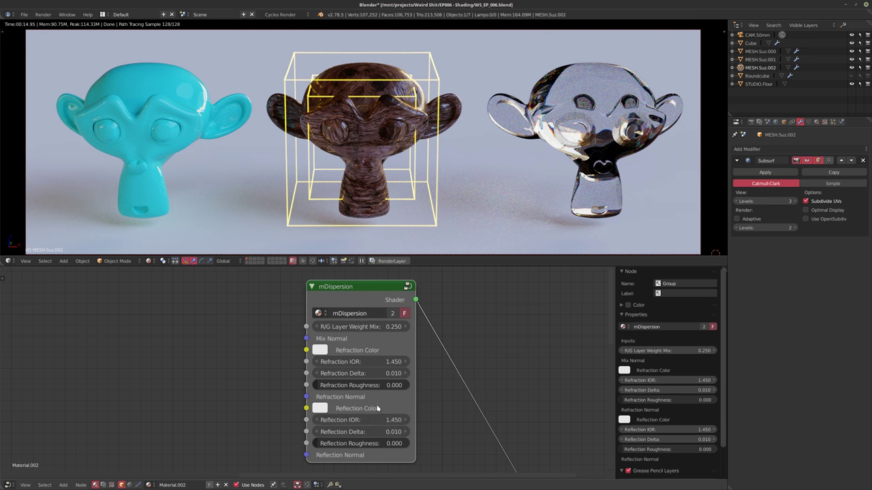
{"action": "mouse_move", "coordinate": [394, 419]}
{"action": "middle_mouse_down"}
{"action": "mouse_move", "coordinate": [355, 323]}
{"action": "mouse_move", "coordinate": [362, 395]}
{"action": "mouse_move", "coordinate": [397, 415]}
{"action": "middle_mouse_up"}
{"action": "scroll", "coordinate": [391, 402], "scroll_direction": "down", "scroll_amount": 1}
{"action": "scroll", "coordinate": [355, 324], "scroll_direction": "down", "scroll_amount": 1}
{"action": "scroll", "coordinate": [362, 393], "scroll_direction": "up", "scroll_amount": 4}
{"action": "scroll", "coordinate": [397, 414], "scroll_direction": "down", "scroll_amount": 1}
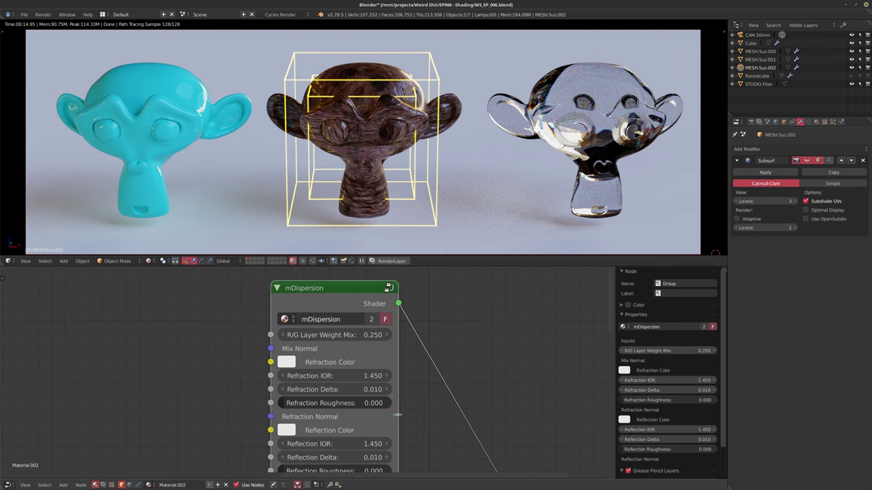
- Try a different R/G Layer Weight Mix on the mDispersion node and reset it to 0.25
{"action": "mouse_move", "coordinate": [313, 338]}
{"action": "left_mouse_down"}
{"action": "mouse_move", "coordinate": [228, 338]}
{"action": "mouse_move", "coordinate": [569, 338]}
{"action": "mouse_move", "coordinate": [235, 338]}
{"action": "mouse_move", "coordinate": [307, 338]}
{"action": "left_mouse_up"}
{"action": "left_click", "coordinate": [325, 334]}
{"action": "type", "text": ".25"}
{"action": "key", "text": "Return"}
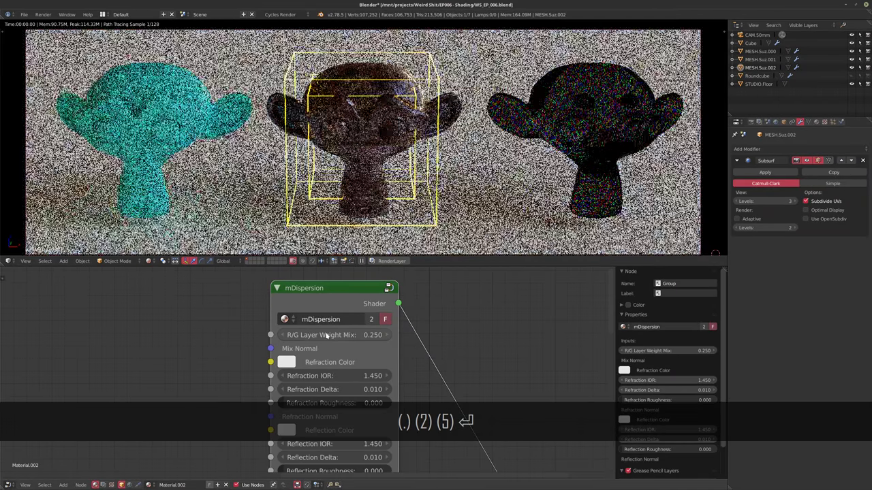
- Set the mDispersion node's Refraction Delta to 0.170 and its Reflection Delta to 0.290
{"action": "middle_click_drag", "start_coordinate": [414, 429], "coordinate": [376, 376]}
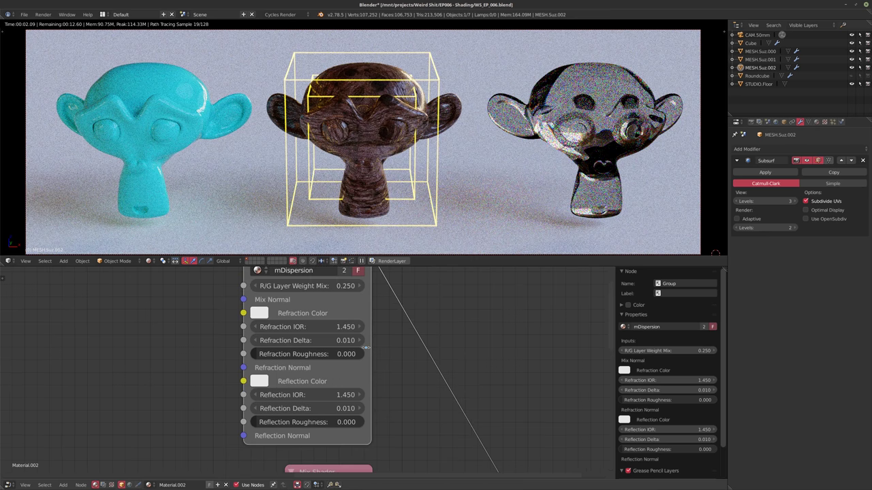
{"action": "mouse_move", "coordinate": [294, 341]}
{"action": "left_mouse_down"}
{"action": "mouse_move", "coordinate": [327, 341]}
{"action": "mouse_move", "coordinate": [300, 341]}
{"action": "left_mouse_up"}
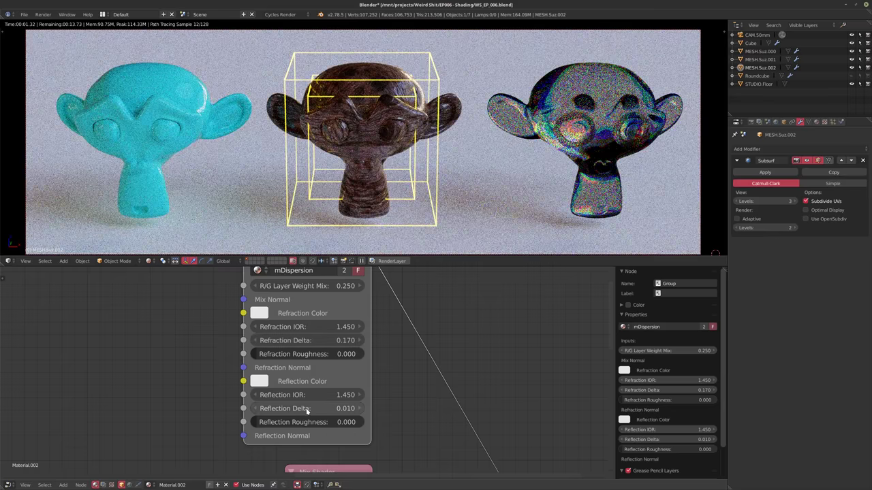
{"action": "left_click_drag", "start_coordinate": [310, 411], "coordinate": [324, 409]}
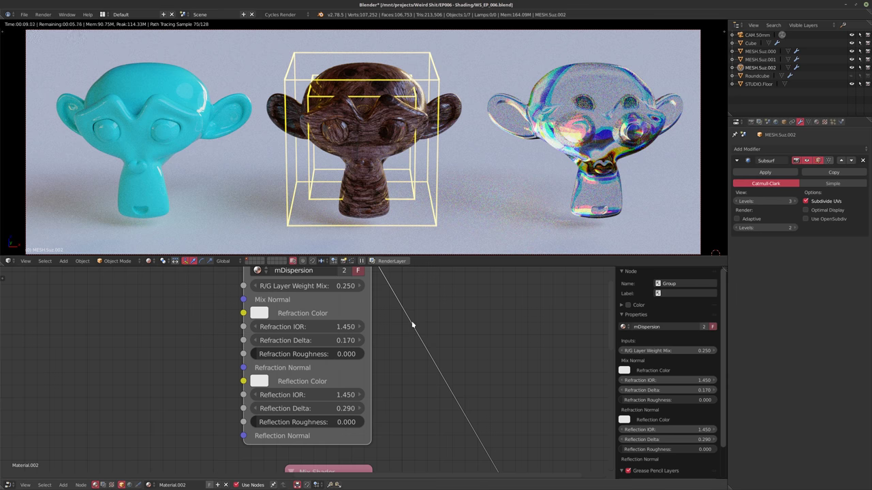
- Compare the compact mDispersion node with the surrounding nodes of the glass material
{"action": "scroll", "coordinate": [412, 322], "scroll_direction": "down", "scroll_amount": 2}
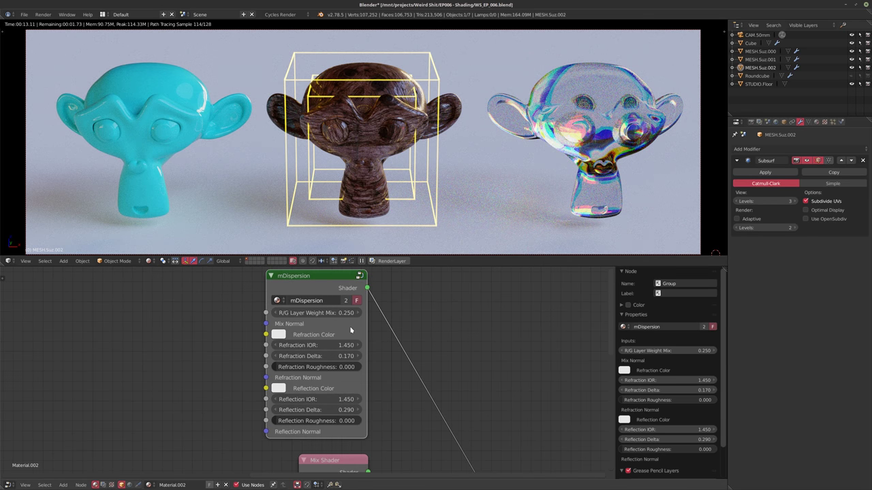
{"action": "middle_click_drag", "start_coordinate": [373, 337], "coordinate": [333, 340]}
{"action": "scroll", "coordinate": [333, 339], "scroll_direction": "up", "scroll_amount": 1}
{"action": "scroll", "coordinate": [342, 336], "scroll_direction": "down", "scroll_amount": 1}
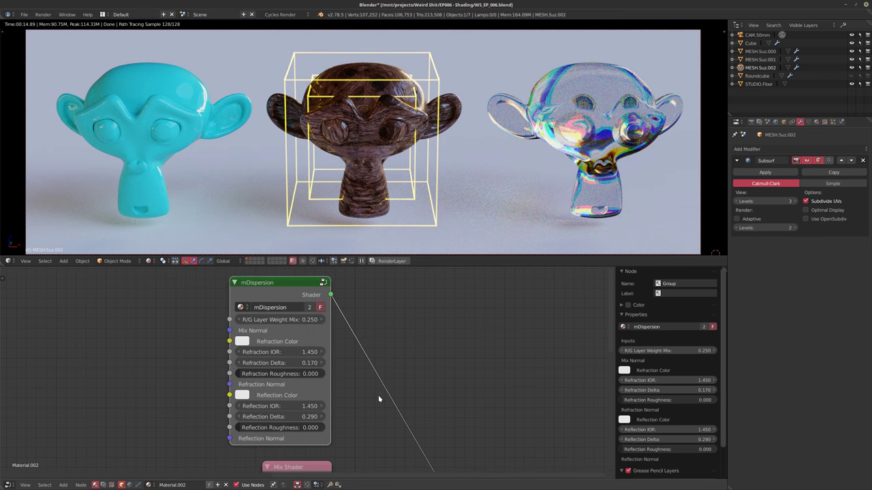
{"action": "scroll", "coordinate": [375, 390], "scroll_direction": "down", "scroll_amount": 3}
{"action": "middle_click_drag", "start_coordinate": [366, 375], "coordinate": [357, 342]}
{"action": "scroll", "coordinate": [374, 403], "scroll_direction": "up", "scroll_amount": 2}
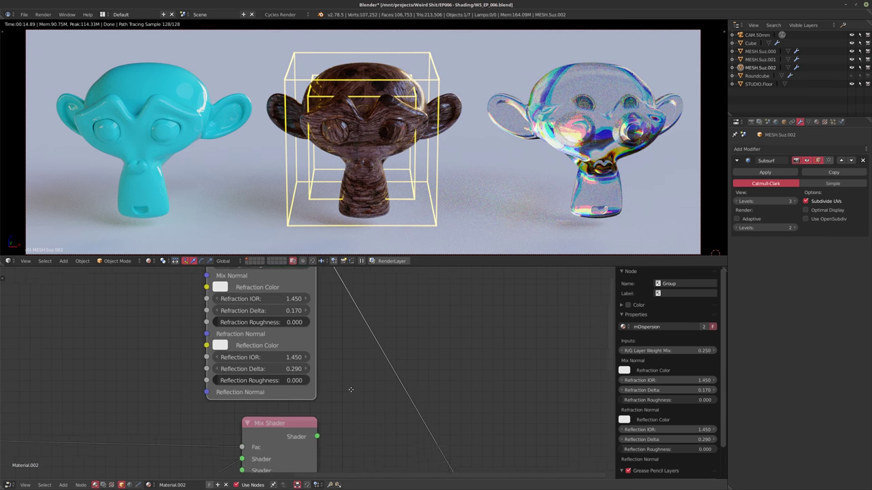
{"action": "middle_click_drag", "start_coordinate": [348, 412], "coordinate": [353, 436]}
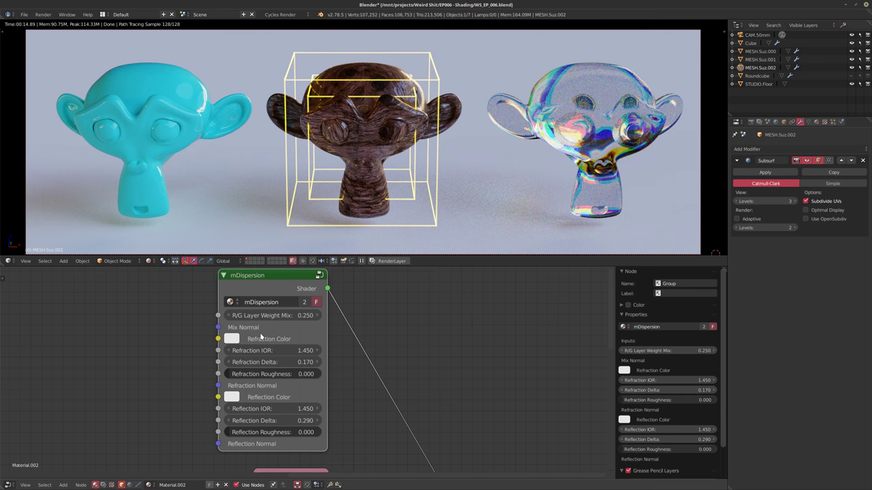
{"action": "scroll", "coordinate": [217, 365], "scroll_direction": "down", "scroll_amount": 5}
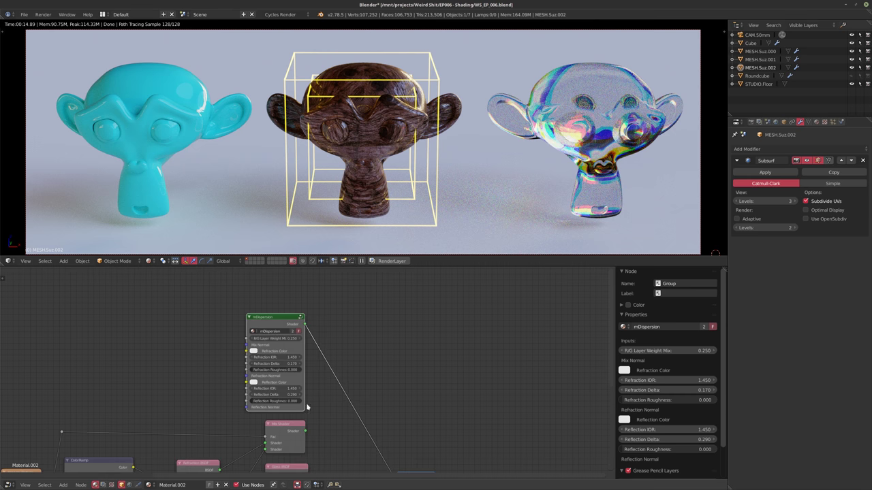
{"action": "middle_click_drag", "start_coordinate": [313, 346], "coordinate": [377, 349]}
{"action": "middle_click_drag", "start_coordinate": [406, 305], "coordinate": [402, 352]}
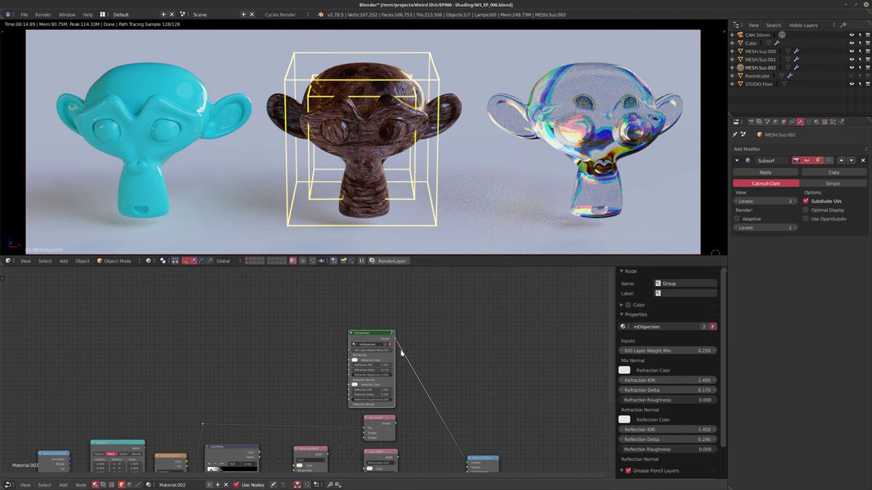
- Review the node network inside mDispersion once more, full screen, and return to the collapsed group node beside the render
{"action": "key", "text": "Tab"}
{"action": "key", "text": "shift+space"}
{"action": "scroll", "coordinate": [438, 356], "scroll_direction": "down", "scroll_amount": 5}
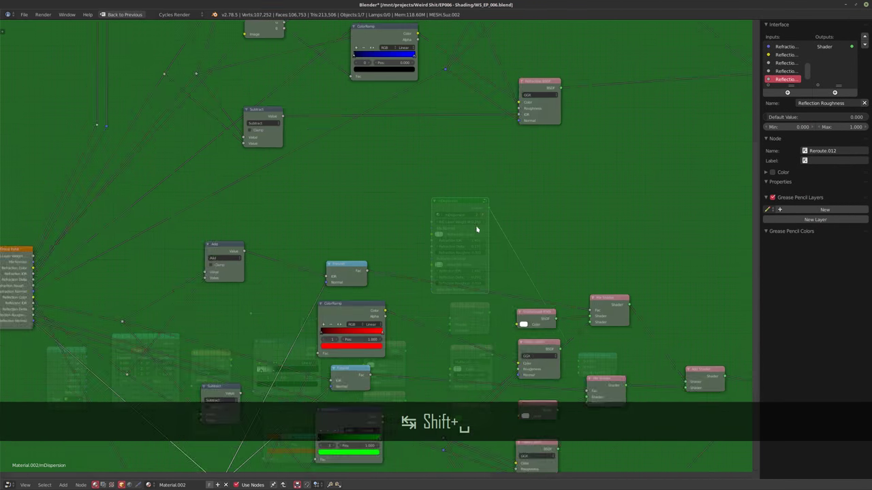
{"action": "middle_click_drag", "start_coordinate": [365, 295], "coordinate": [270, 335]}
{"action": "scroll", "coordinate": [302, 312], "scroll_direction": "up", "scroll_amount": 2}
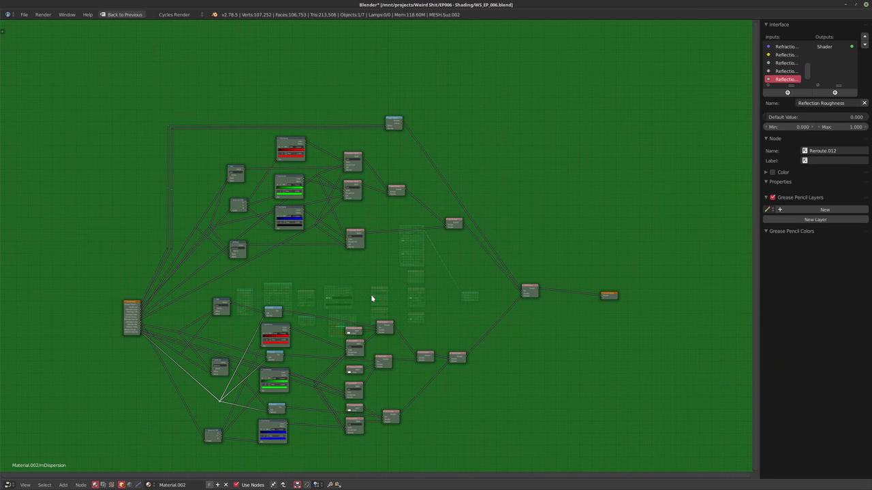
{"action": "key", "text": "Tab"}
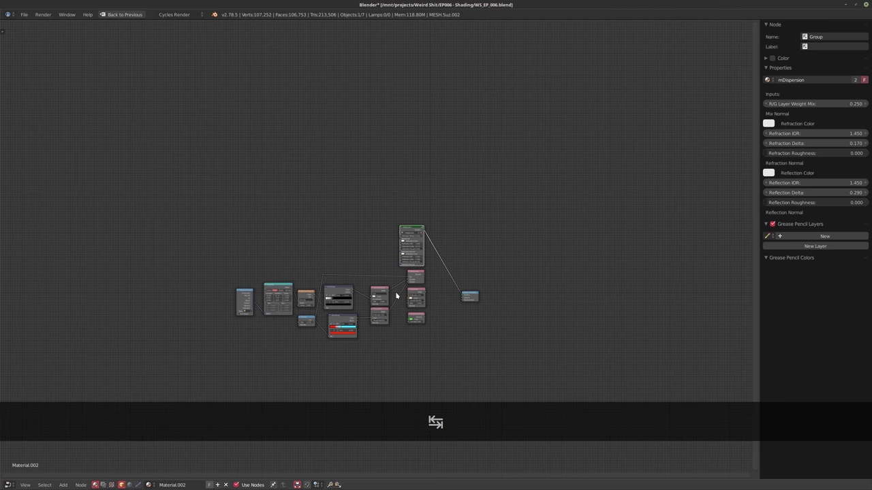
{"action": "key", "text": "shift+space"}
{"action": "key", "text": "shift+space"}
{"action": "scroll", "coordinate": [407, 313], "scroll_direction": "up", "scroll_amount": 4}
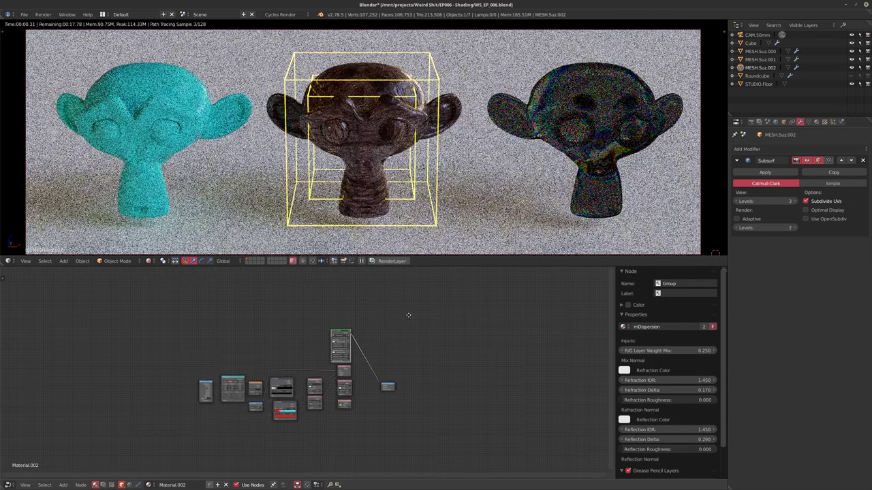
{"action": "scroll", "coordinate": [307, 320], "scroll_direction": "up", "scroll_amount": 3}
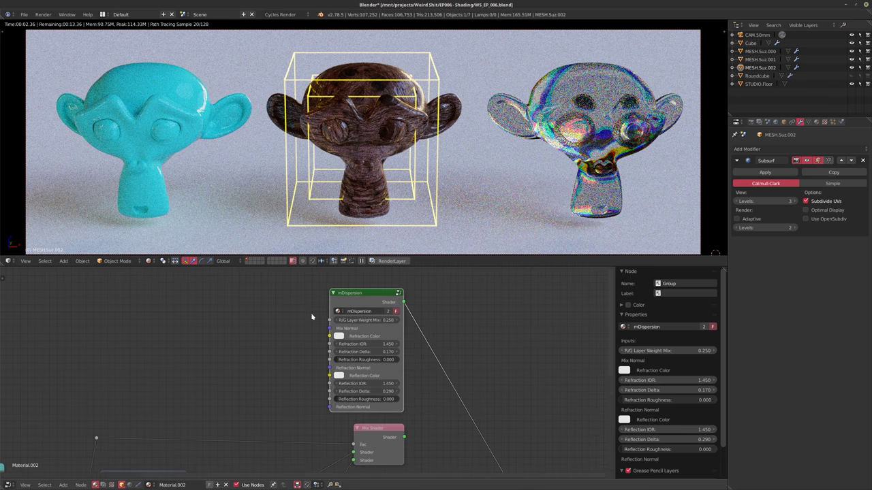
{"action": "scroll", "coordinate": [443, 366], "scroll_direction": "up", "scroll_amount": 1}
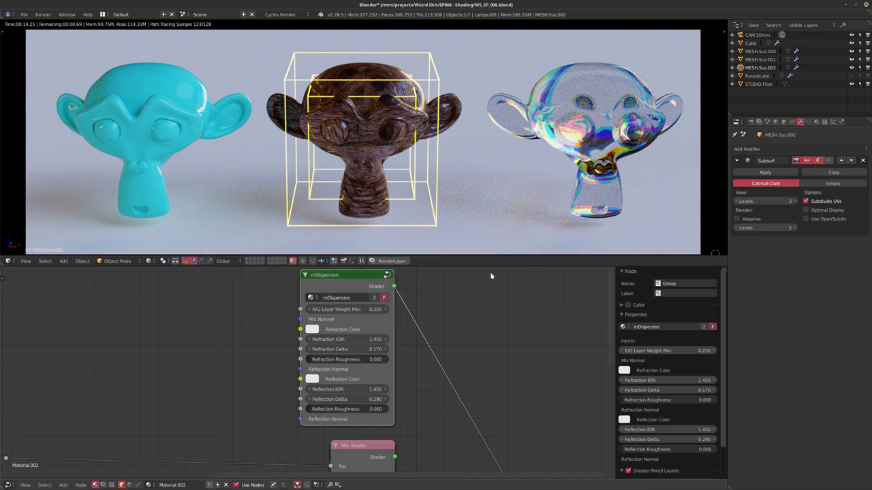
- Turn off the rendered preview and switch to a new Blender session with an empty scene, dismissing its splash screen
{"action": "key", "text": "shift+z"}
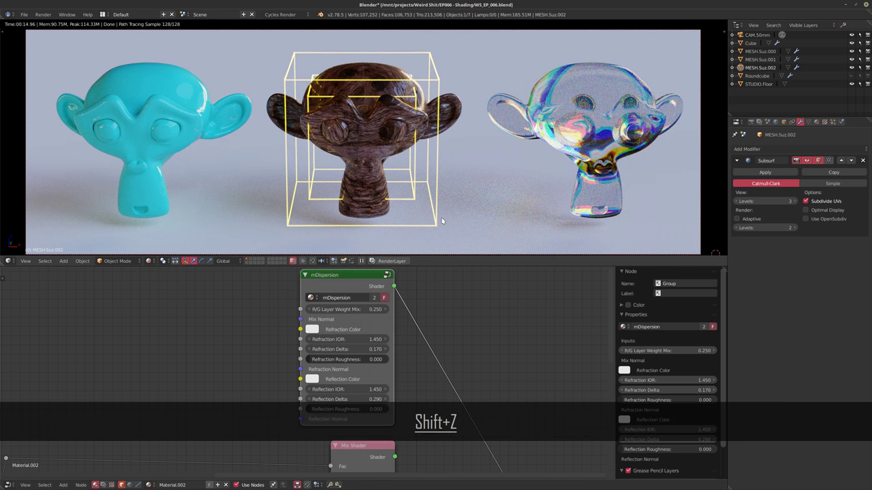
{"action": "mouse_move", "coordinate": [79, 486]}
{"action": "left_click", "coordinate": [79, 486]}
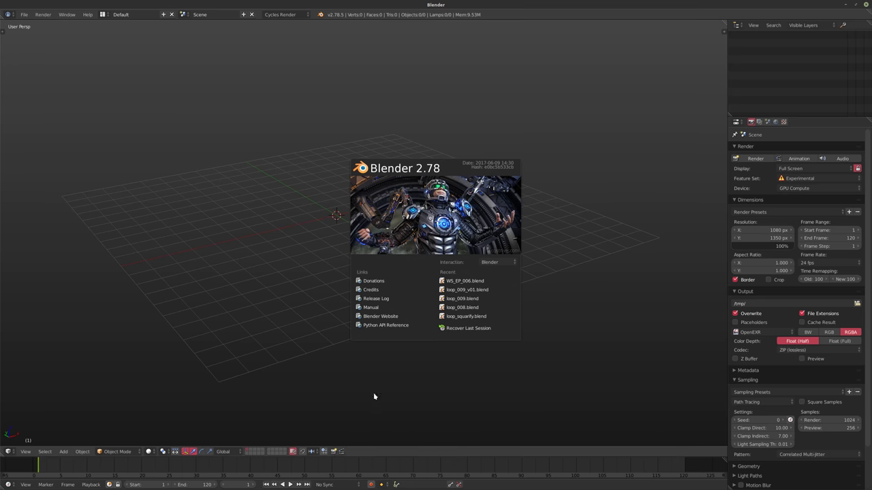
{"action": "left_click", "coordinate": [374, 396]}
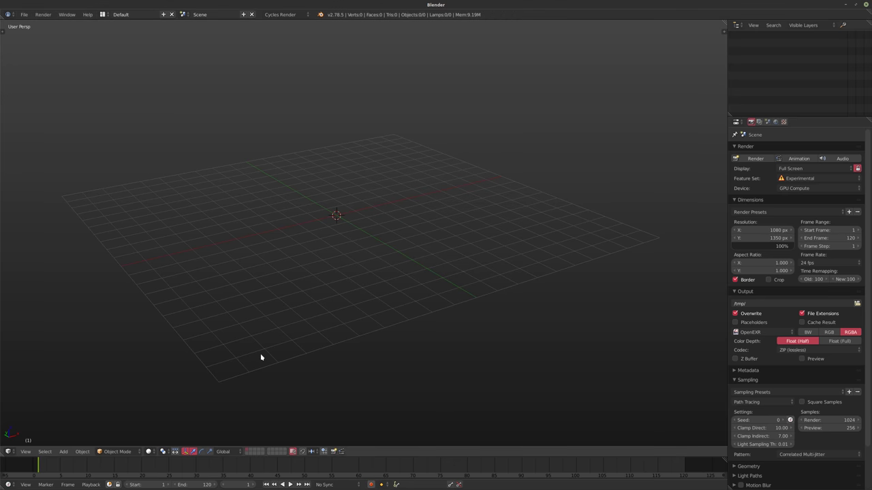
- Switch the empty 3D View to the Node Editor's object materials and try to add a node
{"action": "left_click", "coordinate": [10, 451]}
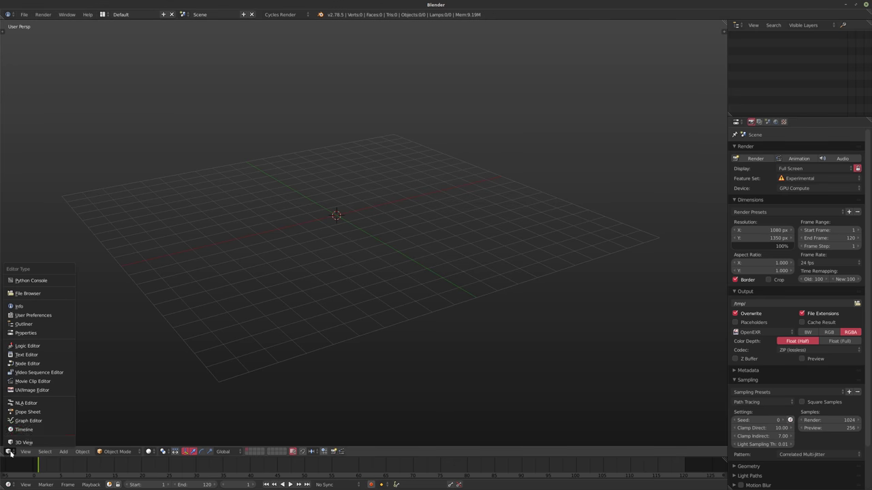
{"action": "left_click", "coordinate": [28, 364]}
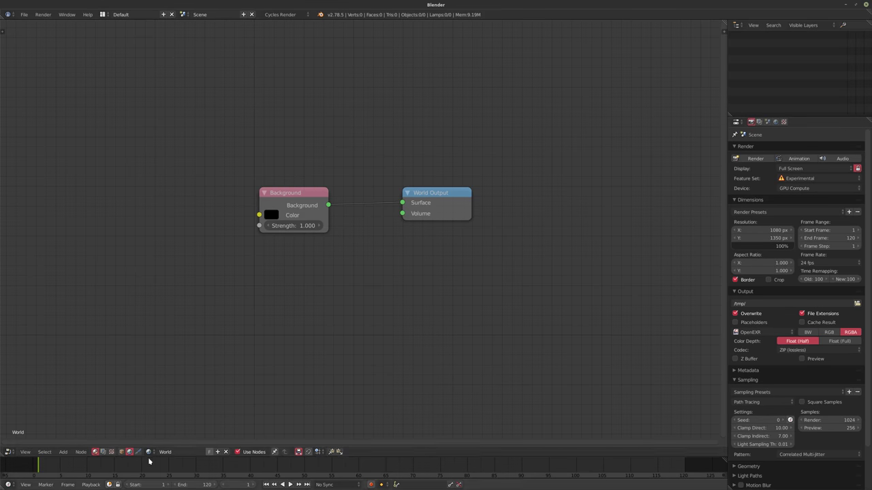
{"action": "left_click", "coordinate": [122, 452]}
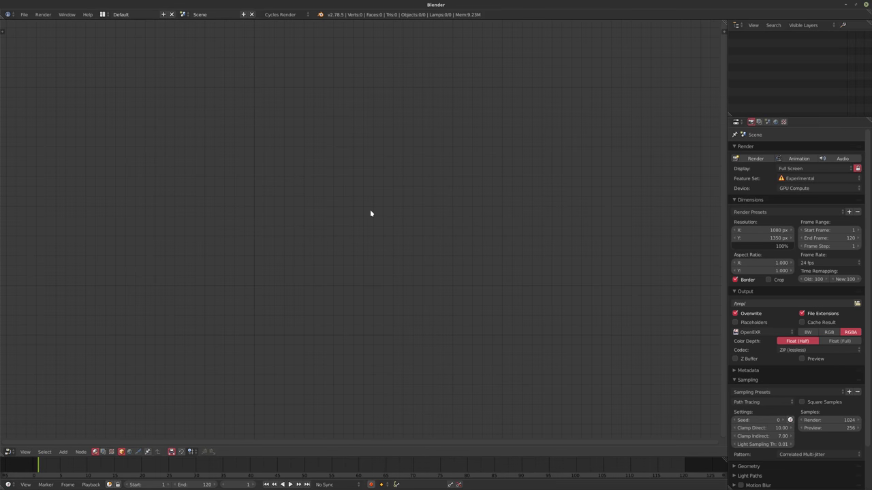
{"action": "key", "text": "shift+a"}
{"action": "key", "text": "shift+a"}
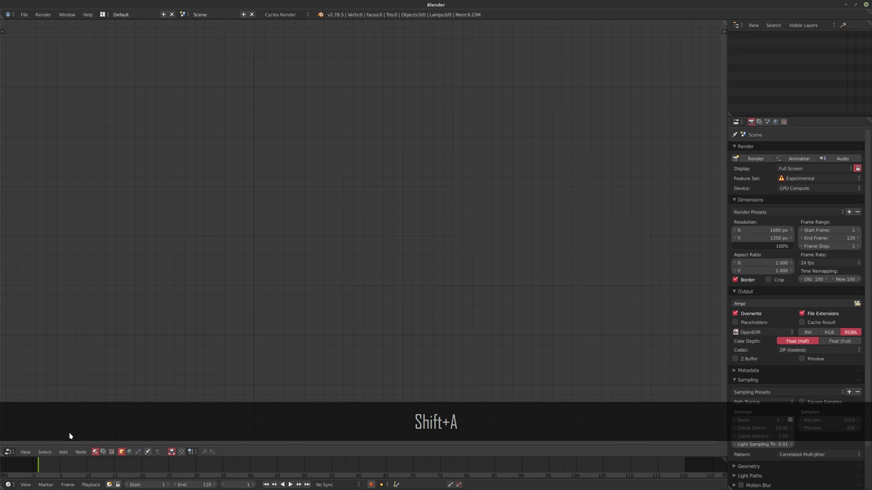
- Switch the editor back to the 3D View and add a mesh plane at the 3D cursor
{"action": "left_click", "coordinate": [9, 452]}
{"action": "left_click", "coordinate": [22, 443]}
{"action": "key", "text": "shift+a"}
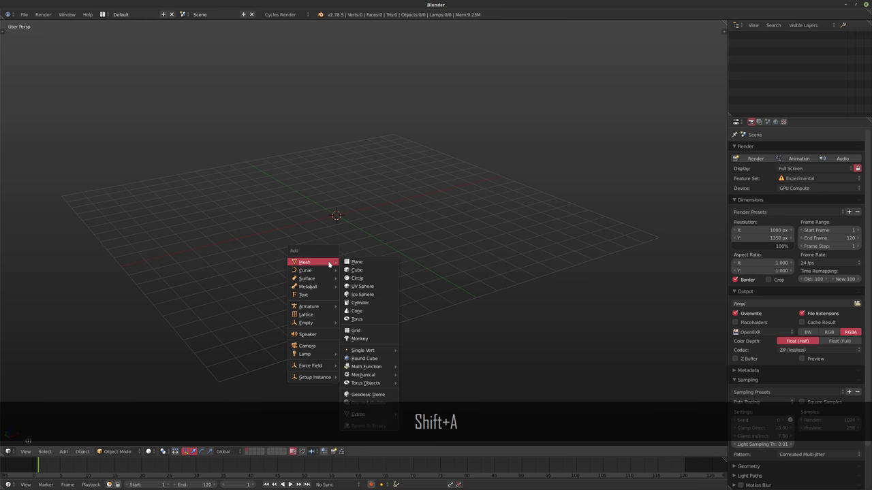
{"action": "key", "text": "shift+a"}
{"action": "left_click", "coordinate": [320, 267]}
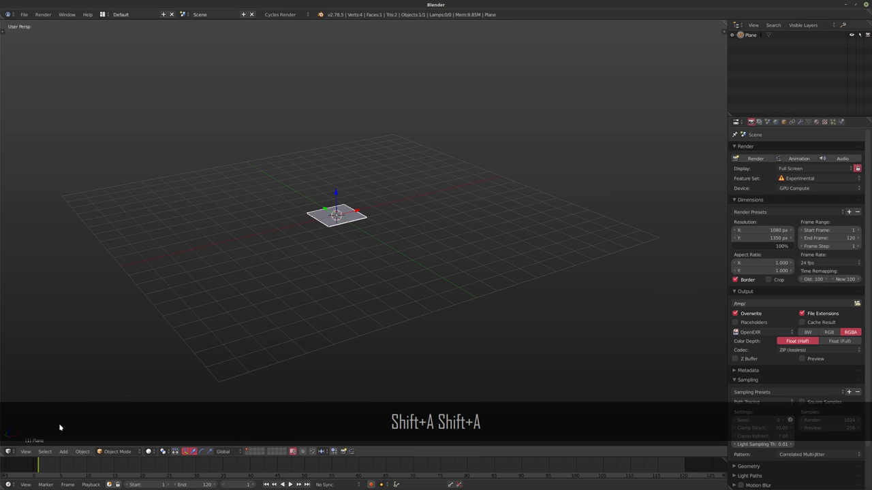
- Switch the 3D View to the Node Editor and create a new node material for the plane
{"action": "left_click", "coordinate": [10, 451]}
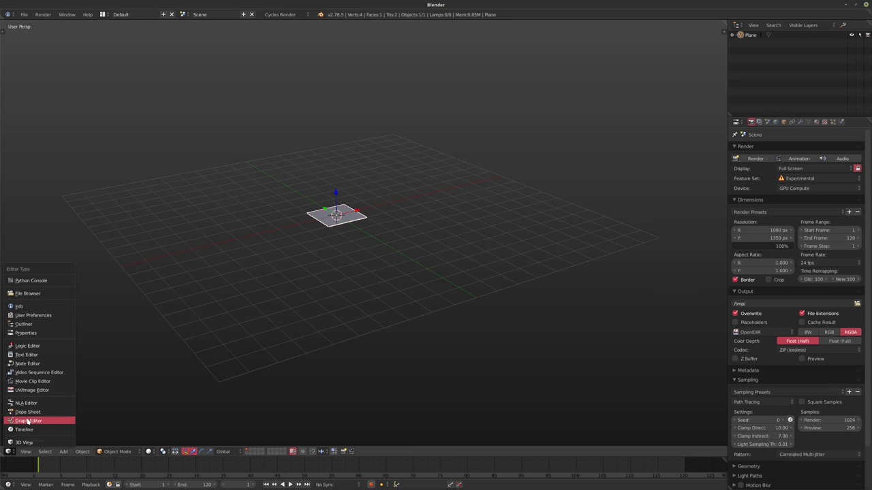
{"action": "left_click", "coordinate": [28, 363]}
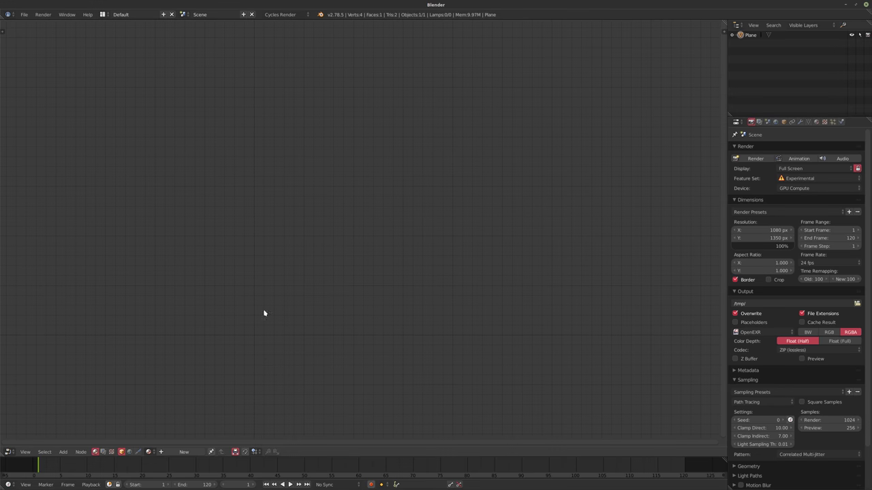
{"action": "left_click", "coordinate": [184, 452]}
- Delete the Diffuse BSDF node and bring up the list of node groups that can be added to the material
{"action": "left_click", "coordinate": [294, 200]}
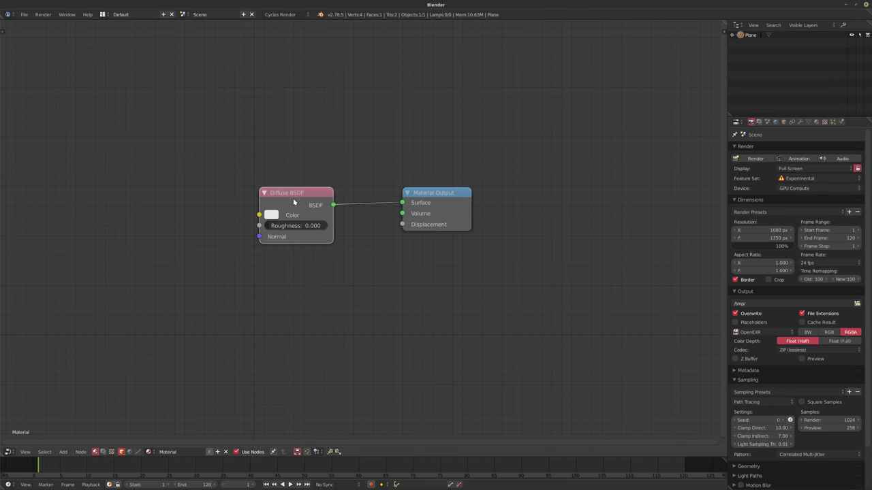
{"action": "key", "text": "ctrl+x"}
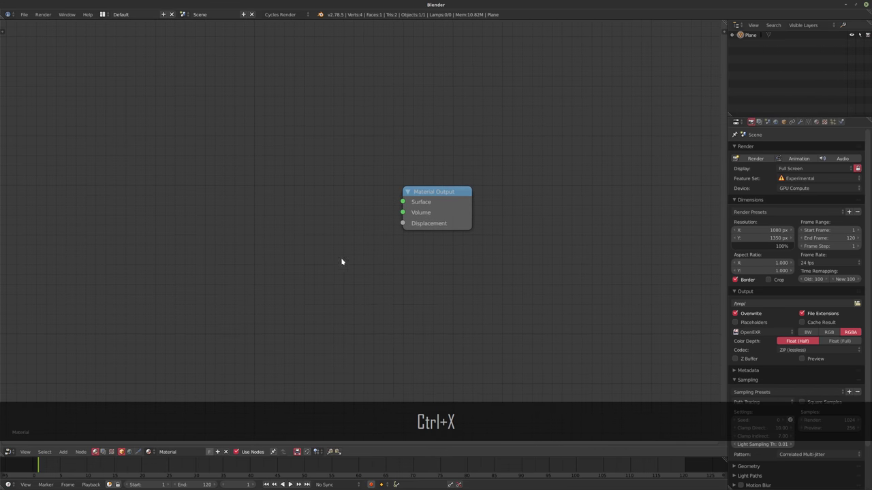
{"action": "key", "text": "shift+a"}
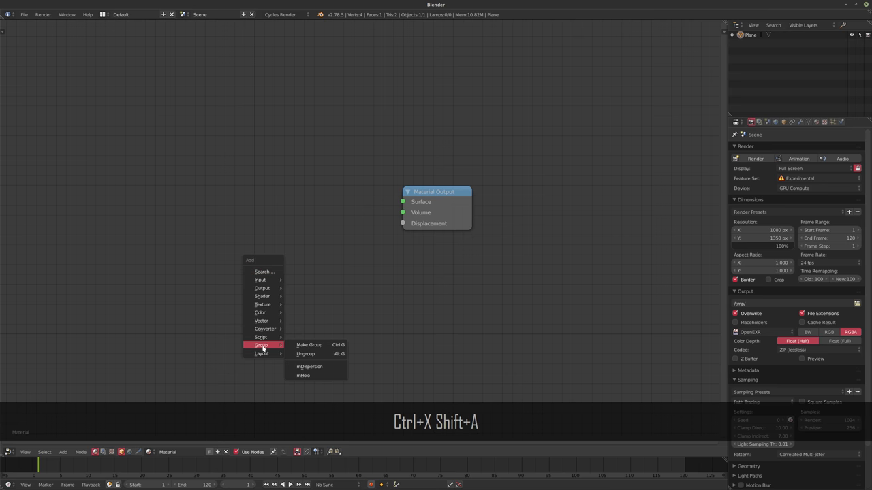
{"action": "mouse_move", "coordinate": [264, 349]}
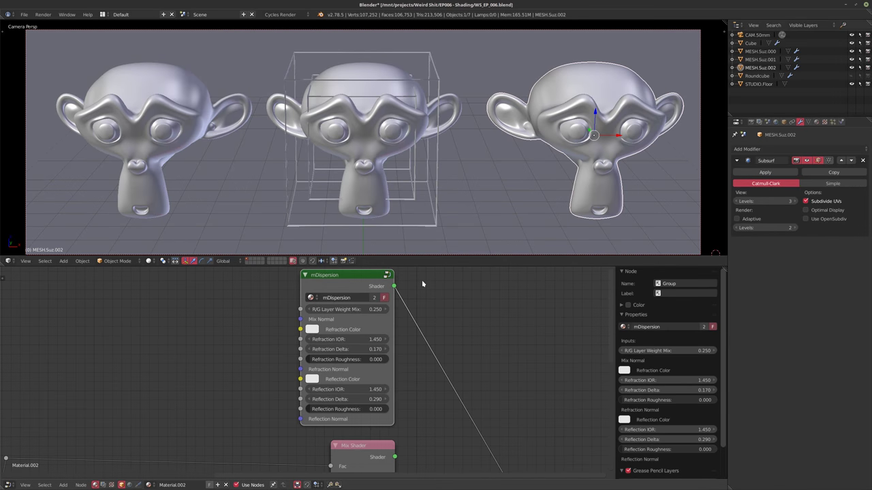
- Back in the WS_EP_006.blend session, turn on the rendered preview and bring the Material.002 node network into view
{"action": "key", "text": "shift+z"}
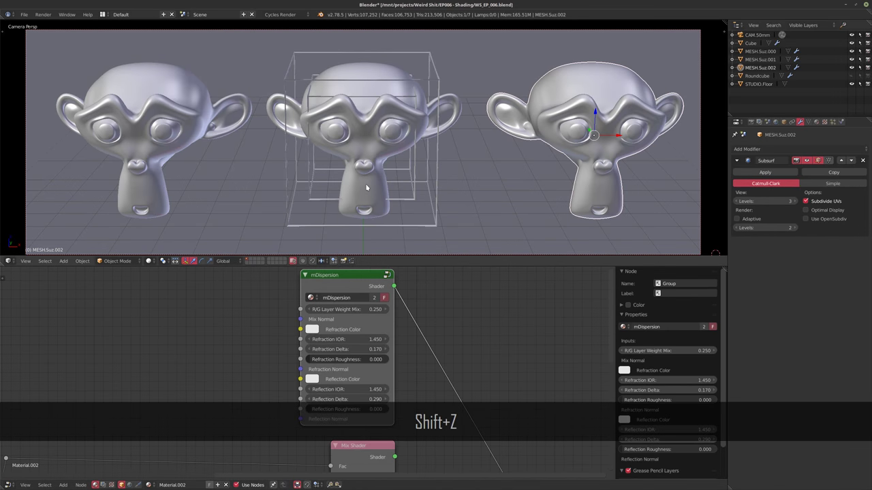
{"action": "key", "text": "Home"}
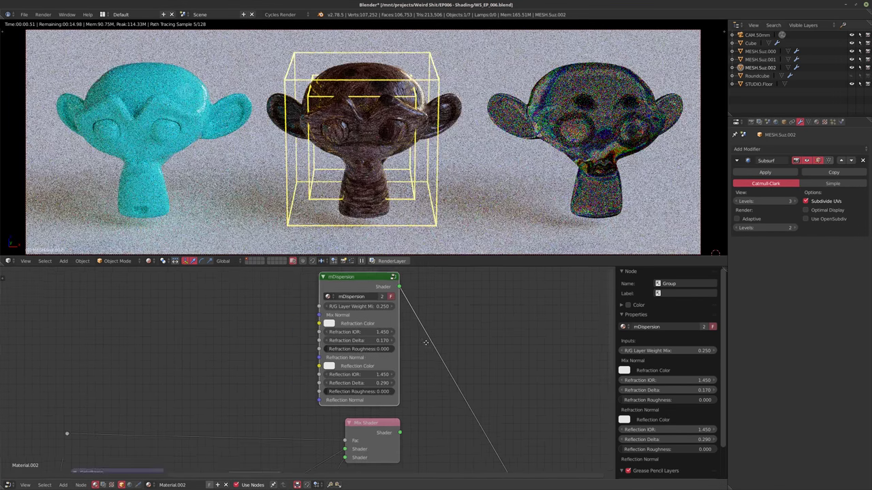
{"action": "middle_click_drag", "start_coordinate": [433, 363], "coordinate": [432, 333]}
{"action": "scroll", "coordinate": [432, 333], "scroll_direction": "down", "scroll_amount": 5}
{"action": "scroll", "coordinate": [418, 353], "scroll_direction": "up", "scroll_amount": 2}
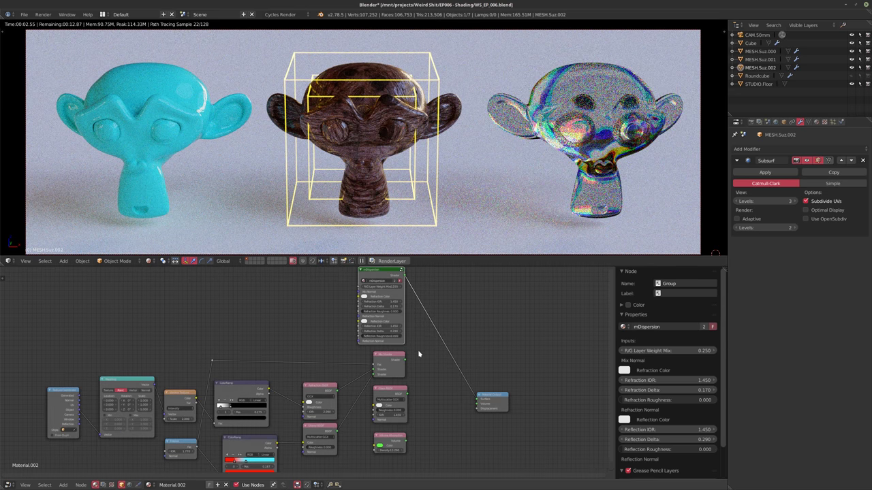
{"action": "scroll", "coordinate": [419, 344], "scroll_direction": "up", "scroll_amount": 1}
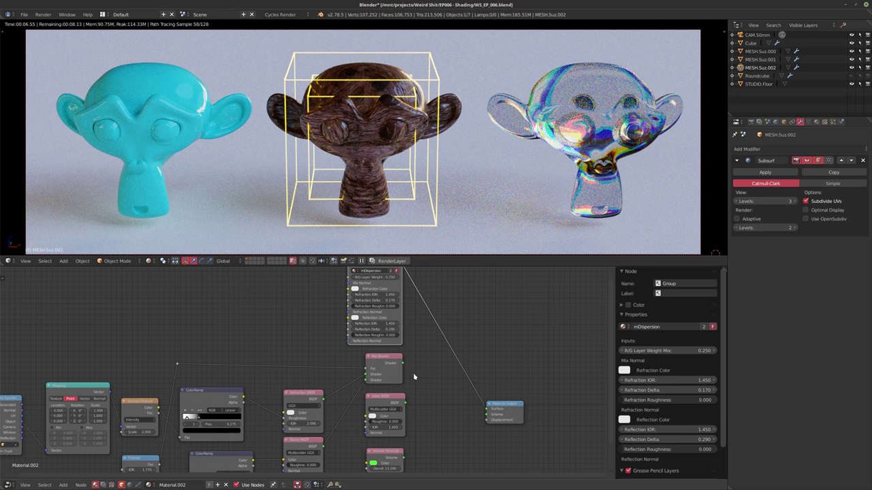
{"action": "key", "text": "shift+a"}
{"action": "mouse_move", "coordinate": [413, 391]}
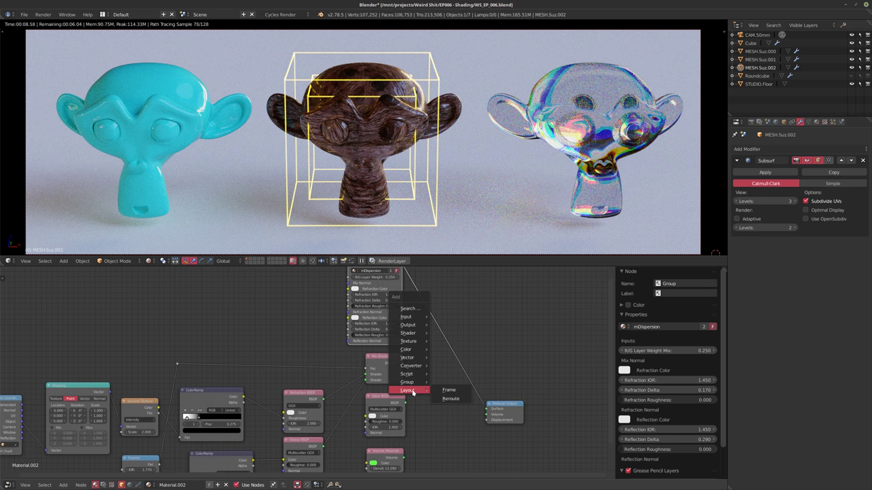
- Connect the Mix Shader below the mDispersion group to the Material Output's Surface, replacing the mDispersion connection
{"action": "scroll", "coordinate": [349, 415], "scroll_direction": "down", "scroll_amount": 4}
{"action": "middle_click_drag", "start_coordinate": [349, 411], "coordinate": [386, 367]}
{"action": "scroll", "coordinate": [423, 352], "scroll_direction": "up", "scroll_amount": 2}
{"action": "middle_click_drag", "start_coordinate": [418, 328], "coordinate": [415, 345]}
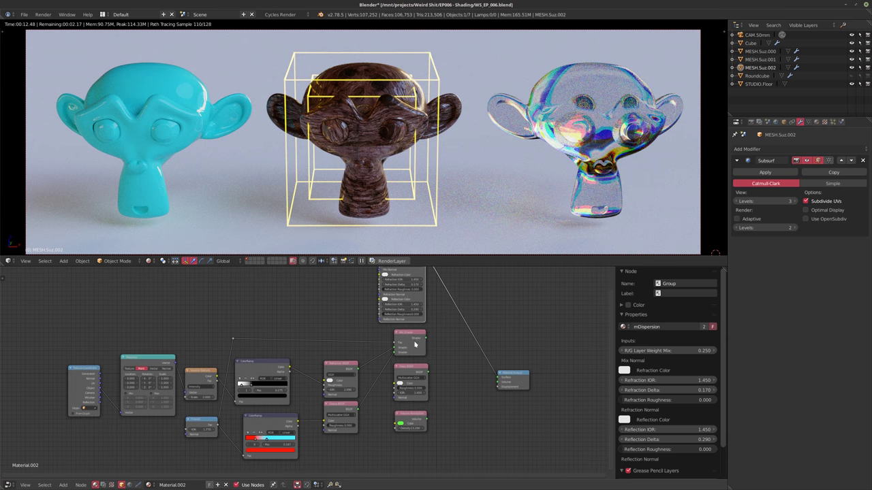
{"action": "left_click", "coordinate": [414, 345], "text": "ctrl+shift"}
{"action": "middle_click_drag", "start_coordinate": [403, 312], "coordinate": [399, 323]}
{"action": "scroll", "coordinate": [399, 325], "scroll_direction": "up", "scroll_amount": 1}
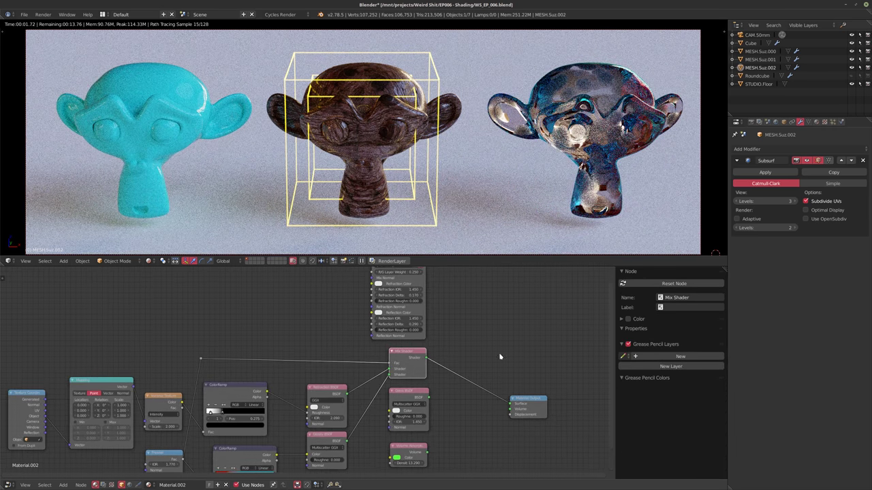
- Examine the Material.002 network feeding the Mix Shader, from texture coordinates to output, alongside the rendered monkey heads
{"action": "scroll", "coordinate": [388, 399], "scroll_direction": "down", "scroll_amount": 2}
{"action": "middle_click_drag", "start_coordinate": [461, 427], "coordinate": [461, 396]}
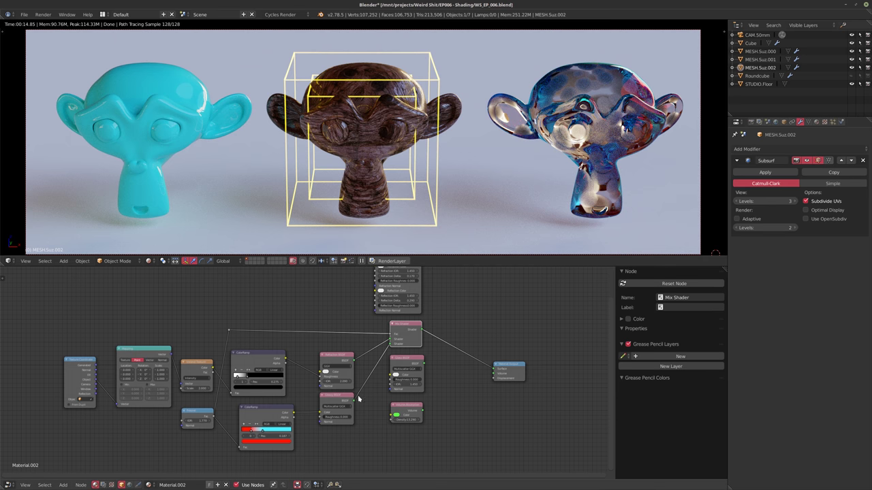
{"action": "middle_click_drag", "start_coordinate": [282, 365], "coordinate": [271, 386]}
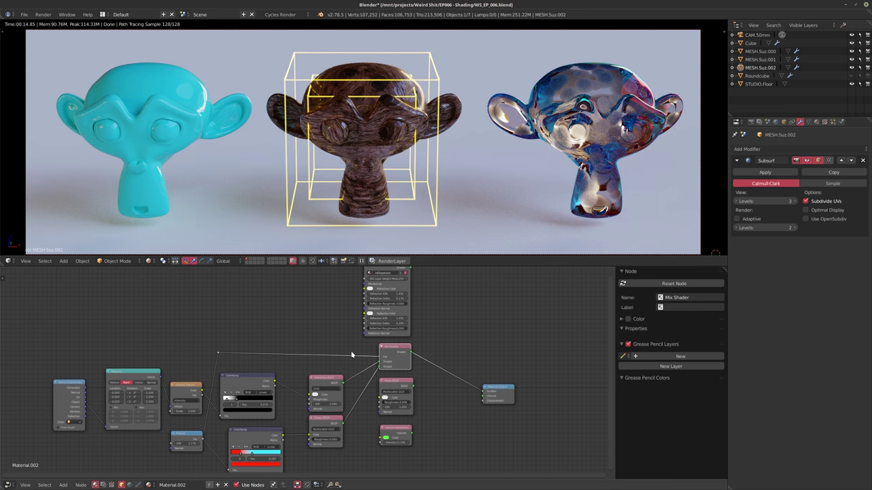
{"action": "middle_click_drag", "start_coordinate": [353, 378], "coordinate": [304, 324]}
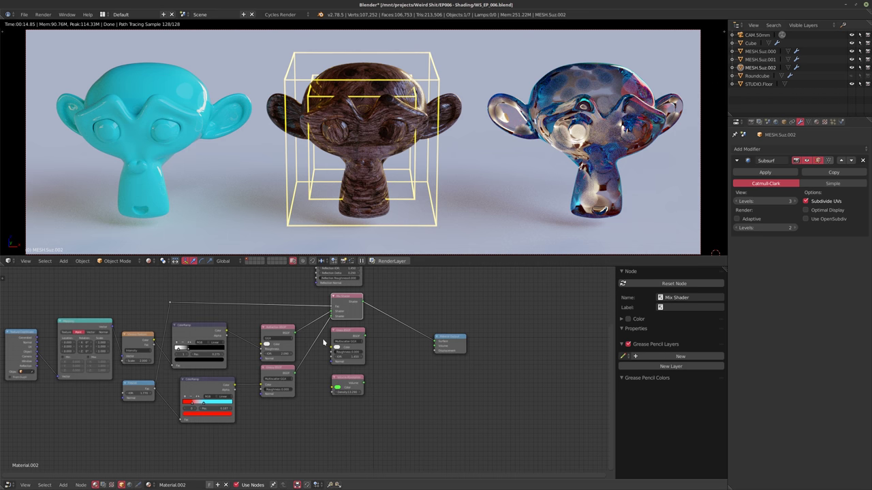
{"action": "scroll", "coordinate": [323, 339], "scroll_direction": "up", "scroll_amount": 2}
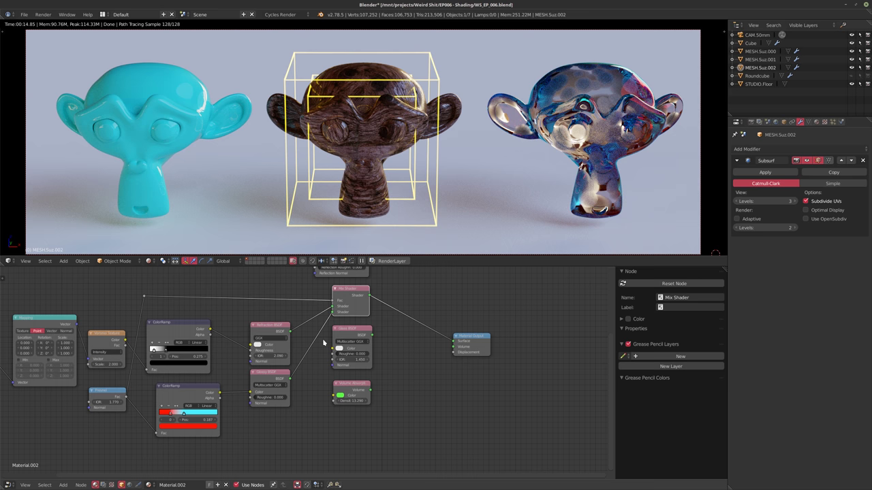
{"action": "middle_click_drag", "start_coordinate": [224, 342], "coordinate": [321, 373]}
{"action": "scroll", "coordinate": [323, 370], "scroll_direction": "down", "scroll_amount": 2}
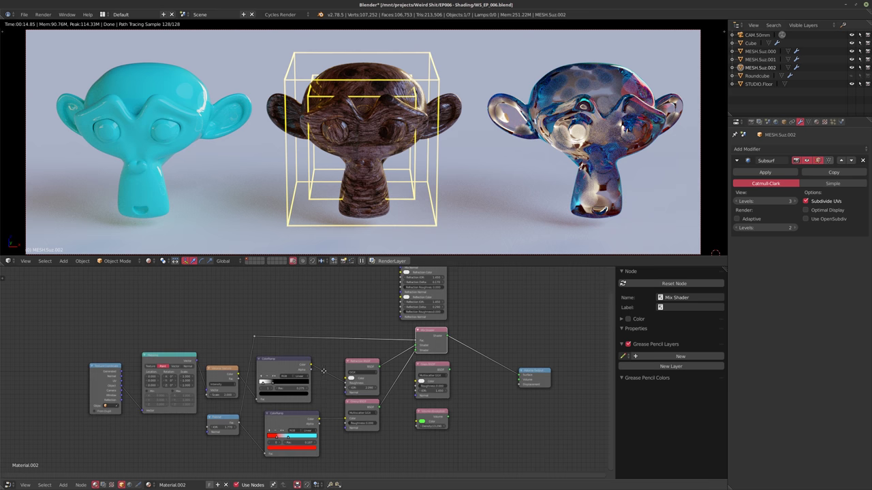
{"action": "middle_click_drag", "start_coordinate": [393, 333], "coordinate": [391, 345]}
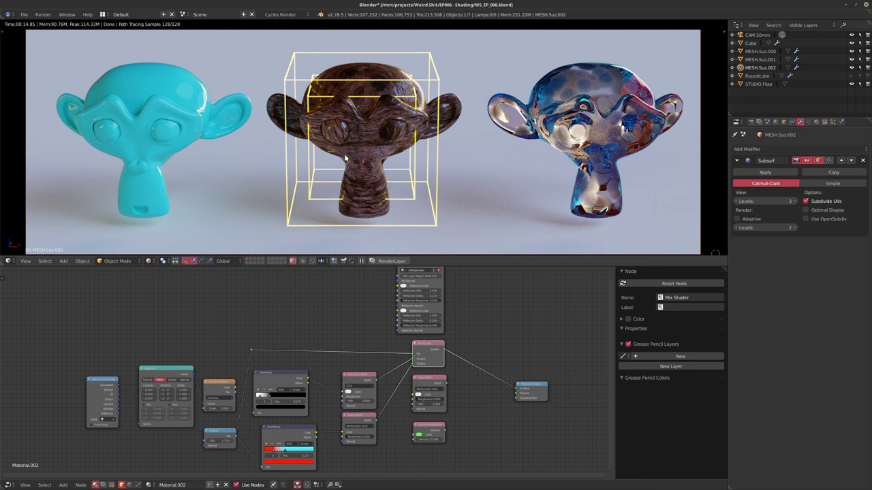
{"action": "middle_click_drag", "start_coordinate": [351, 161], "coordinate": [349, 158], "text": "shift"}
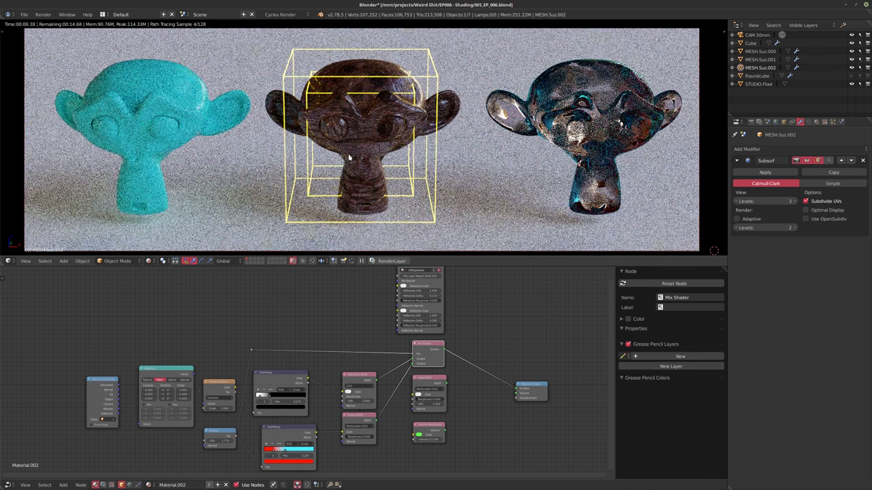